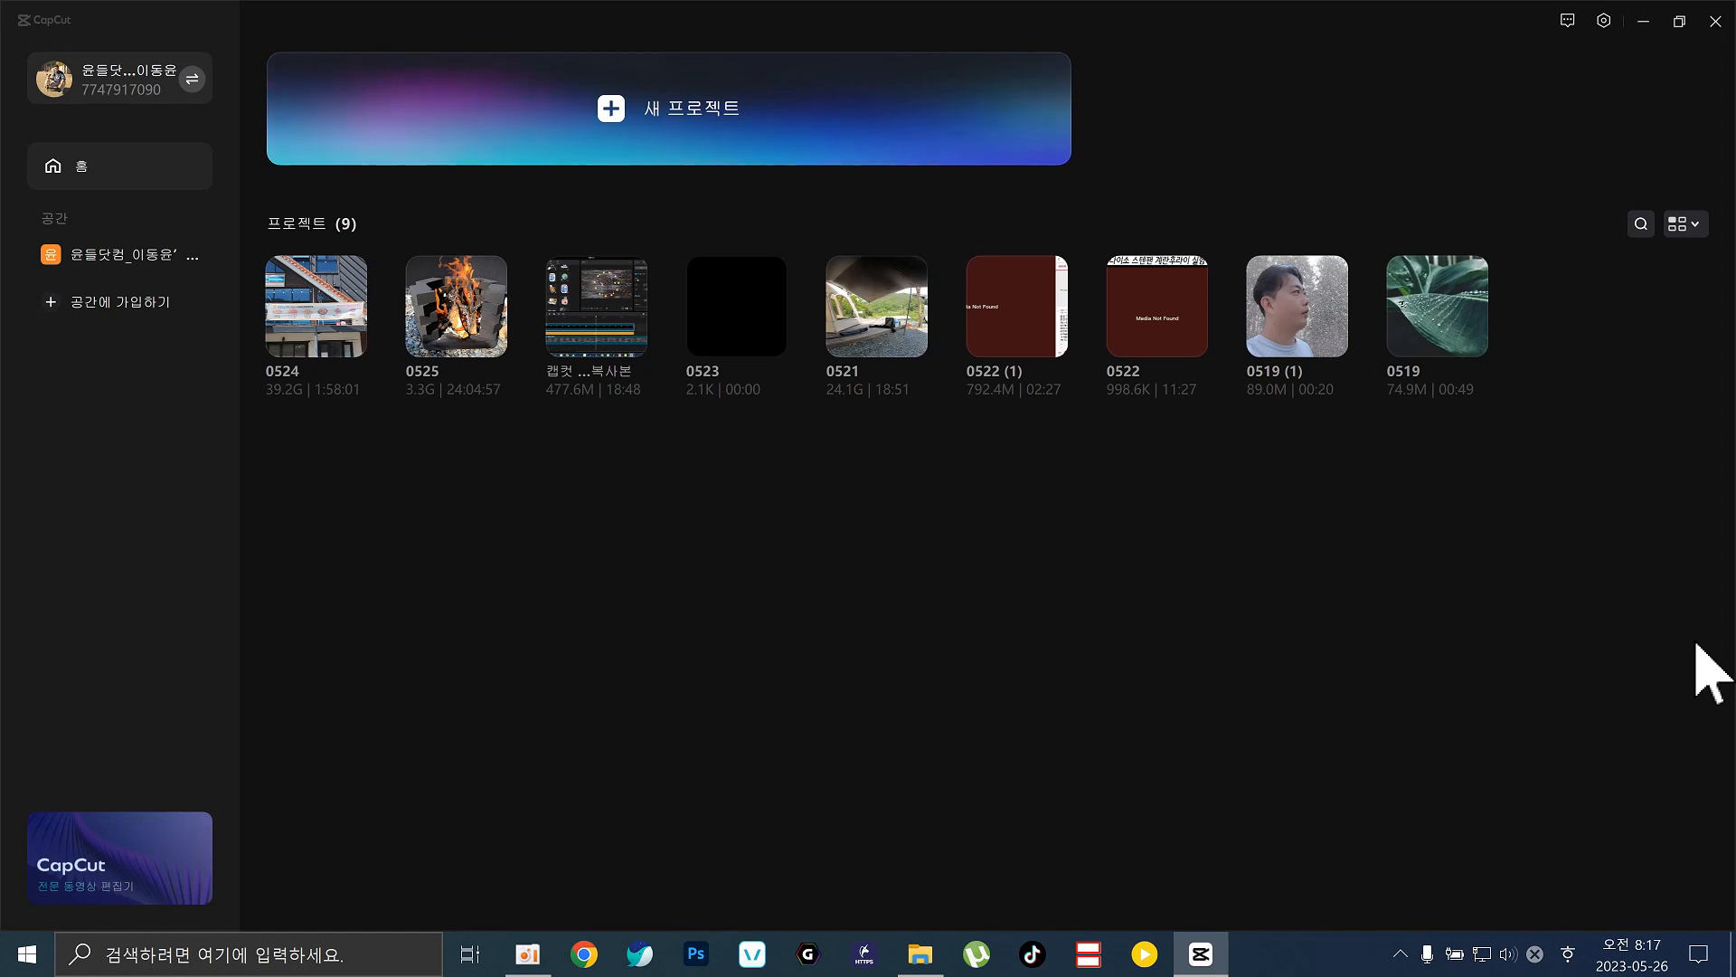
Check the installed version for available updates and close the version dialog.
click(1605, 22)
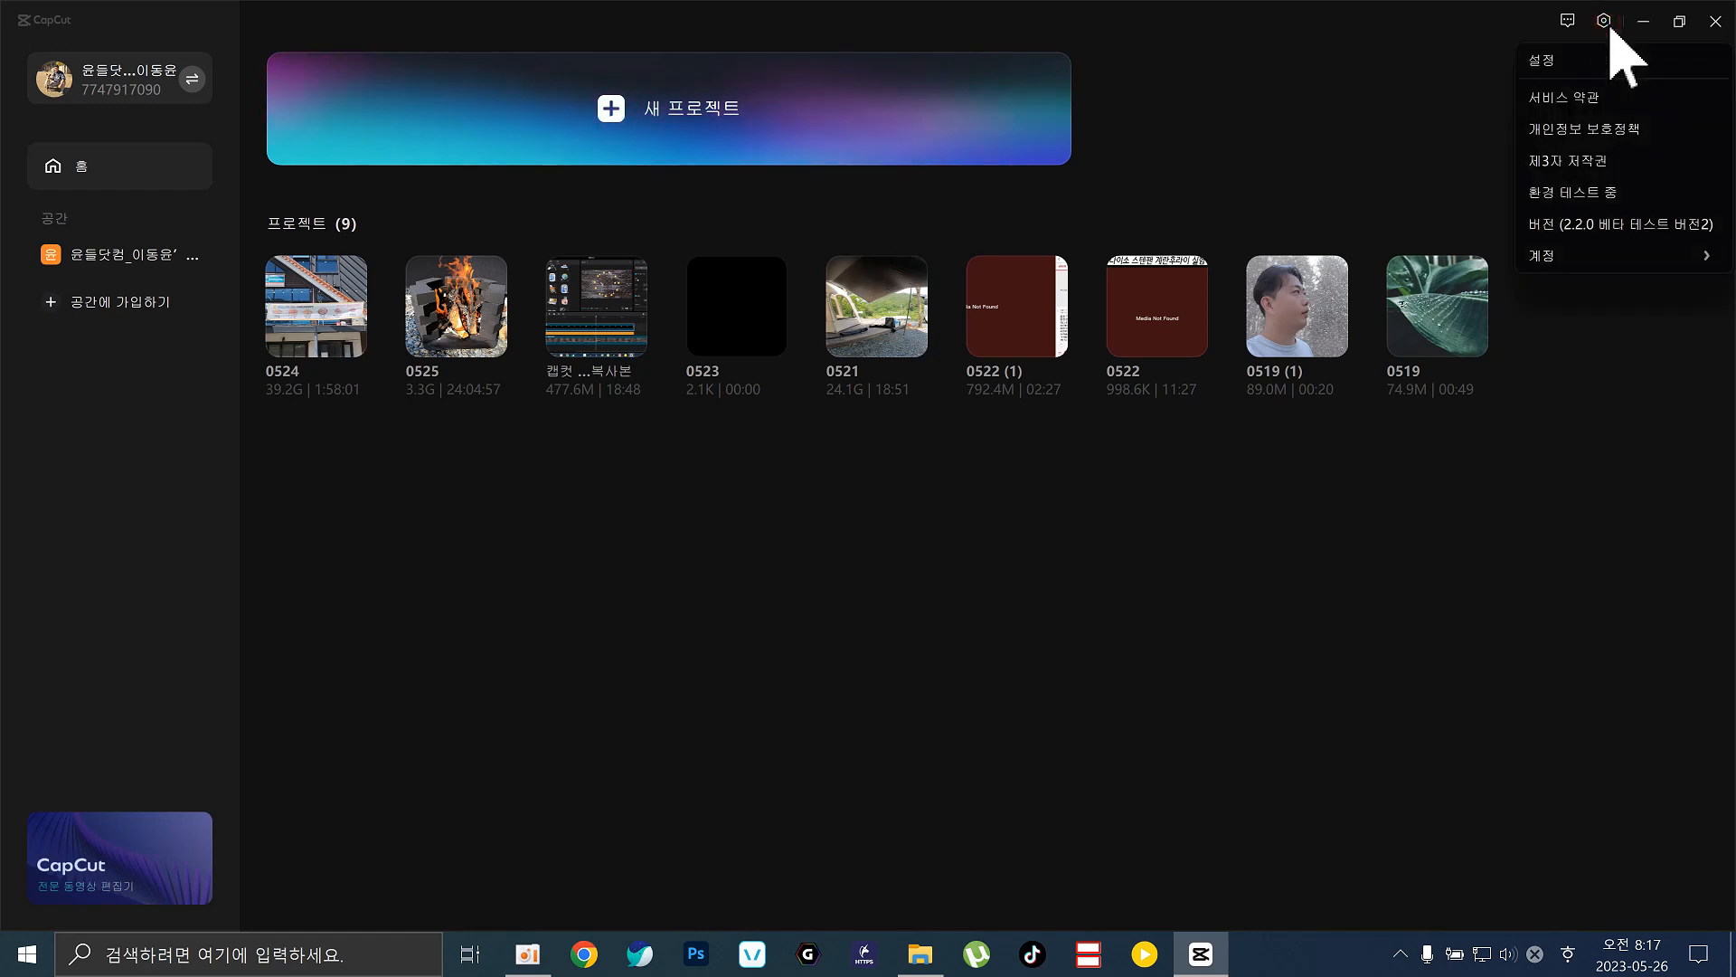
click(1570, 234)
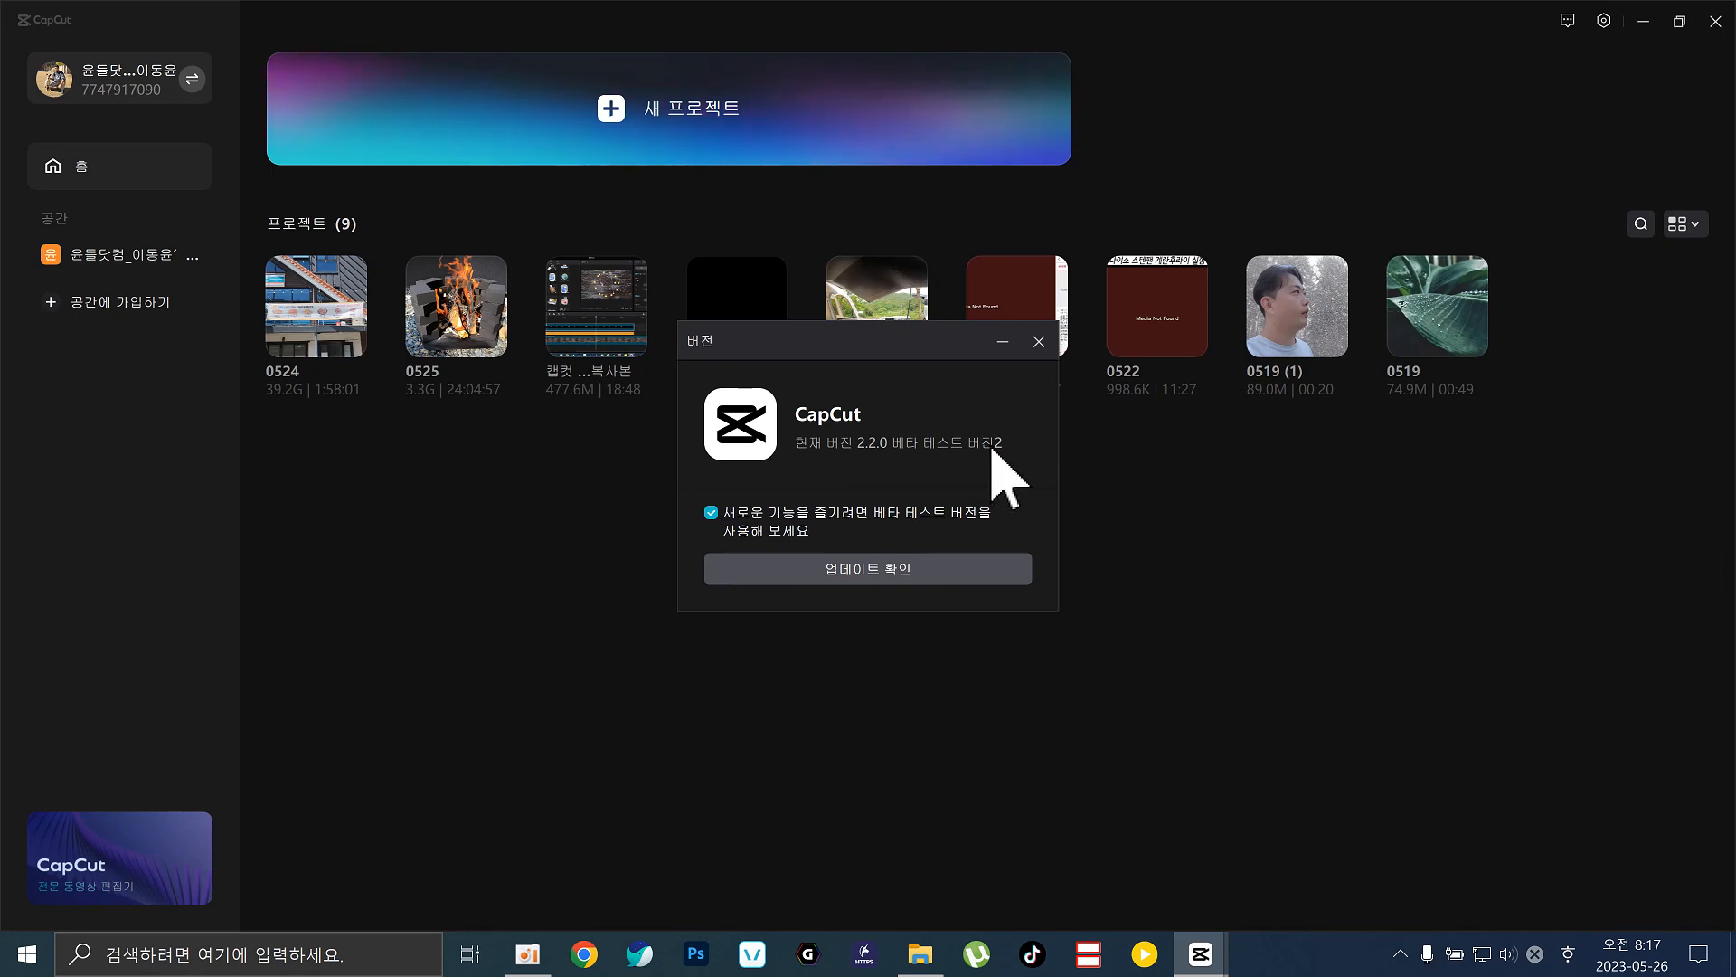
click(904, 567)
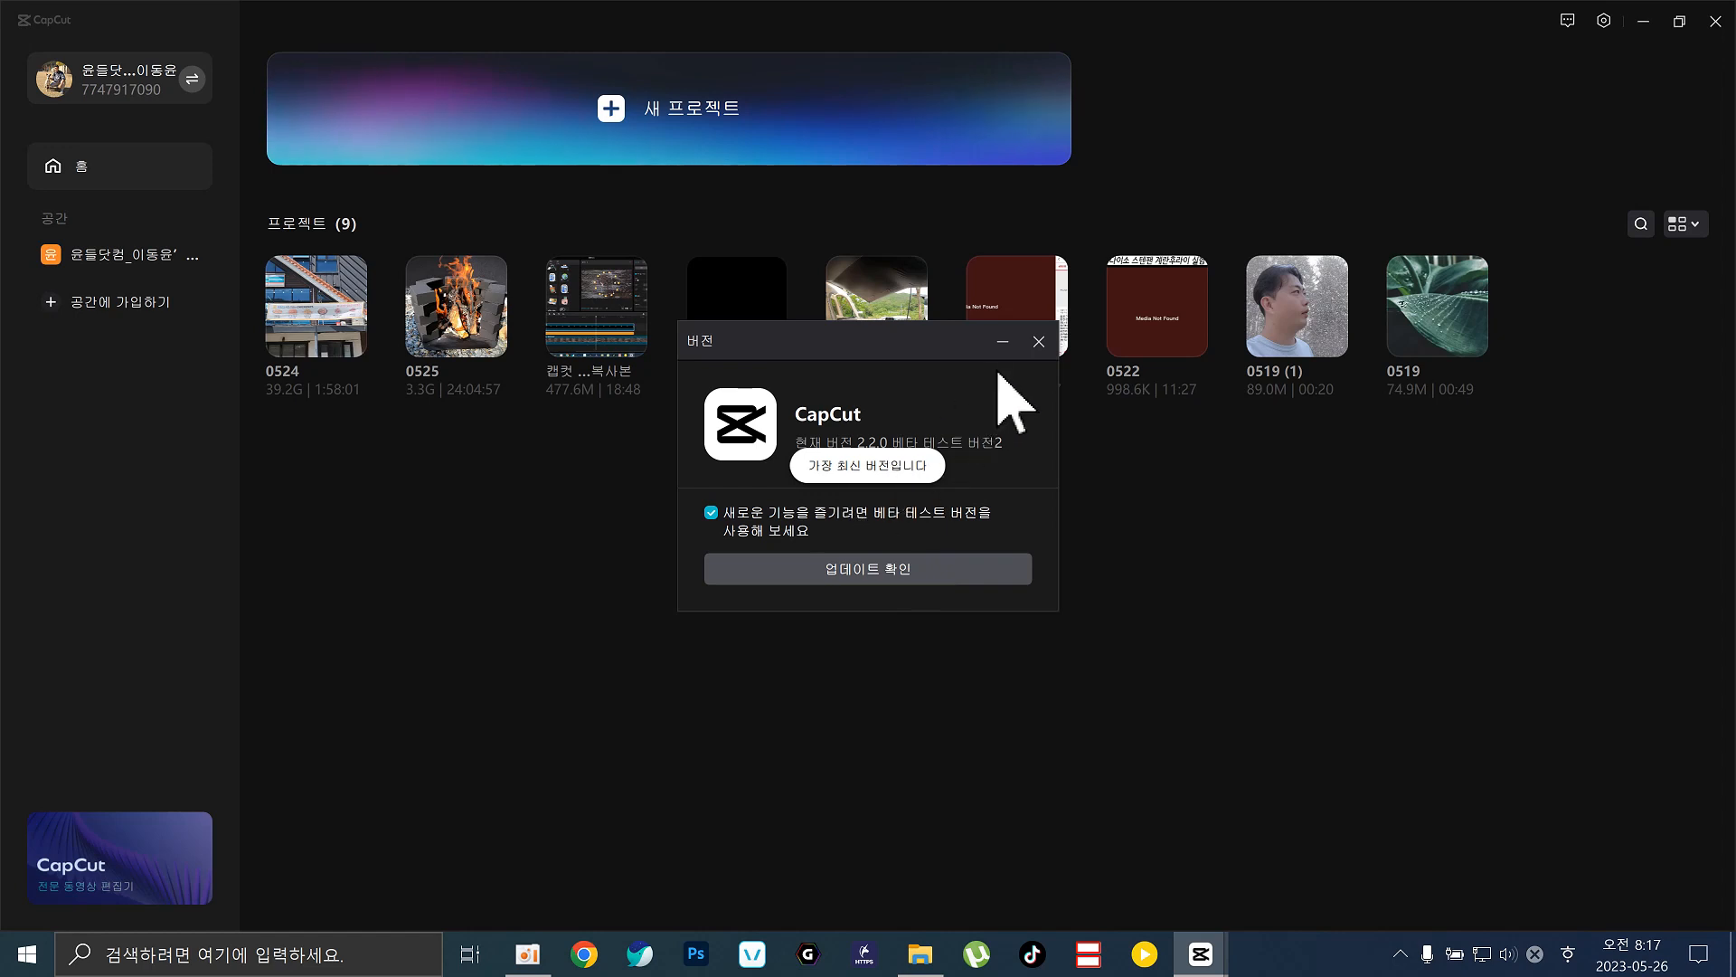
click(1039, 342)
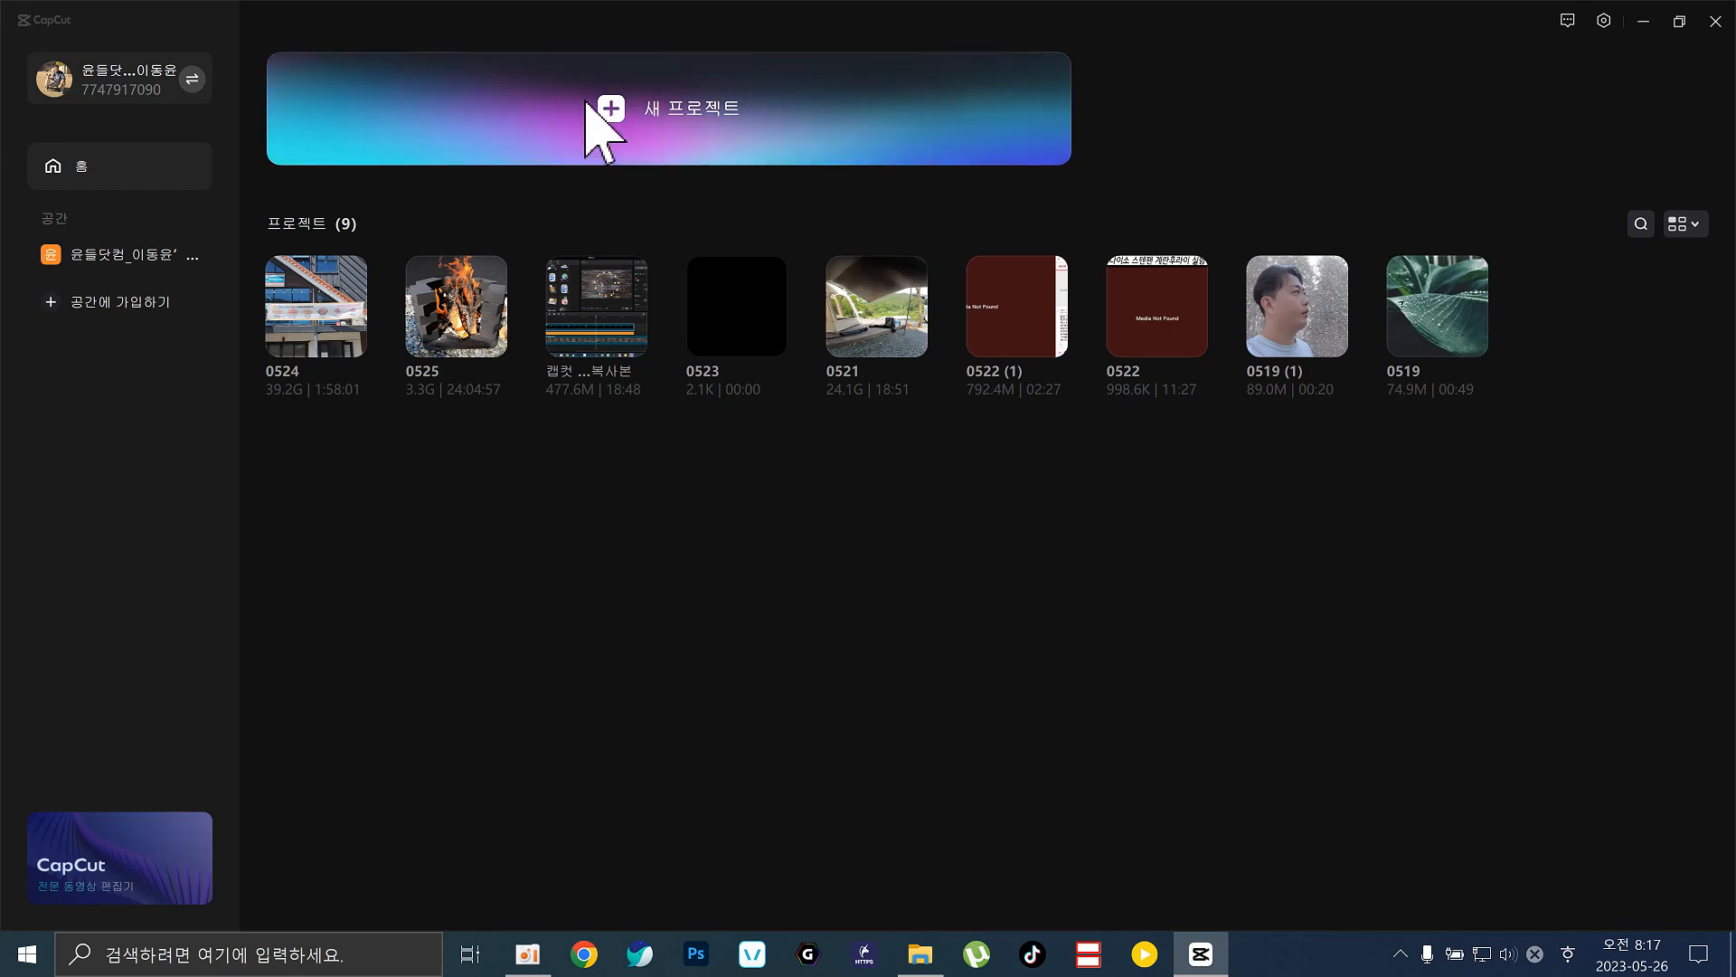
click(649, 119)
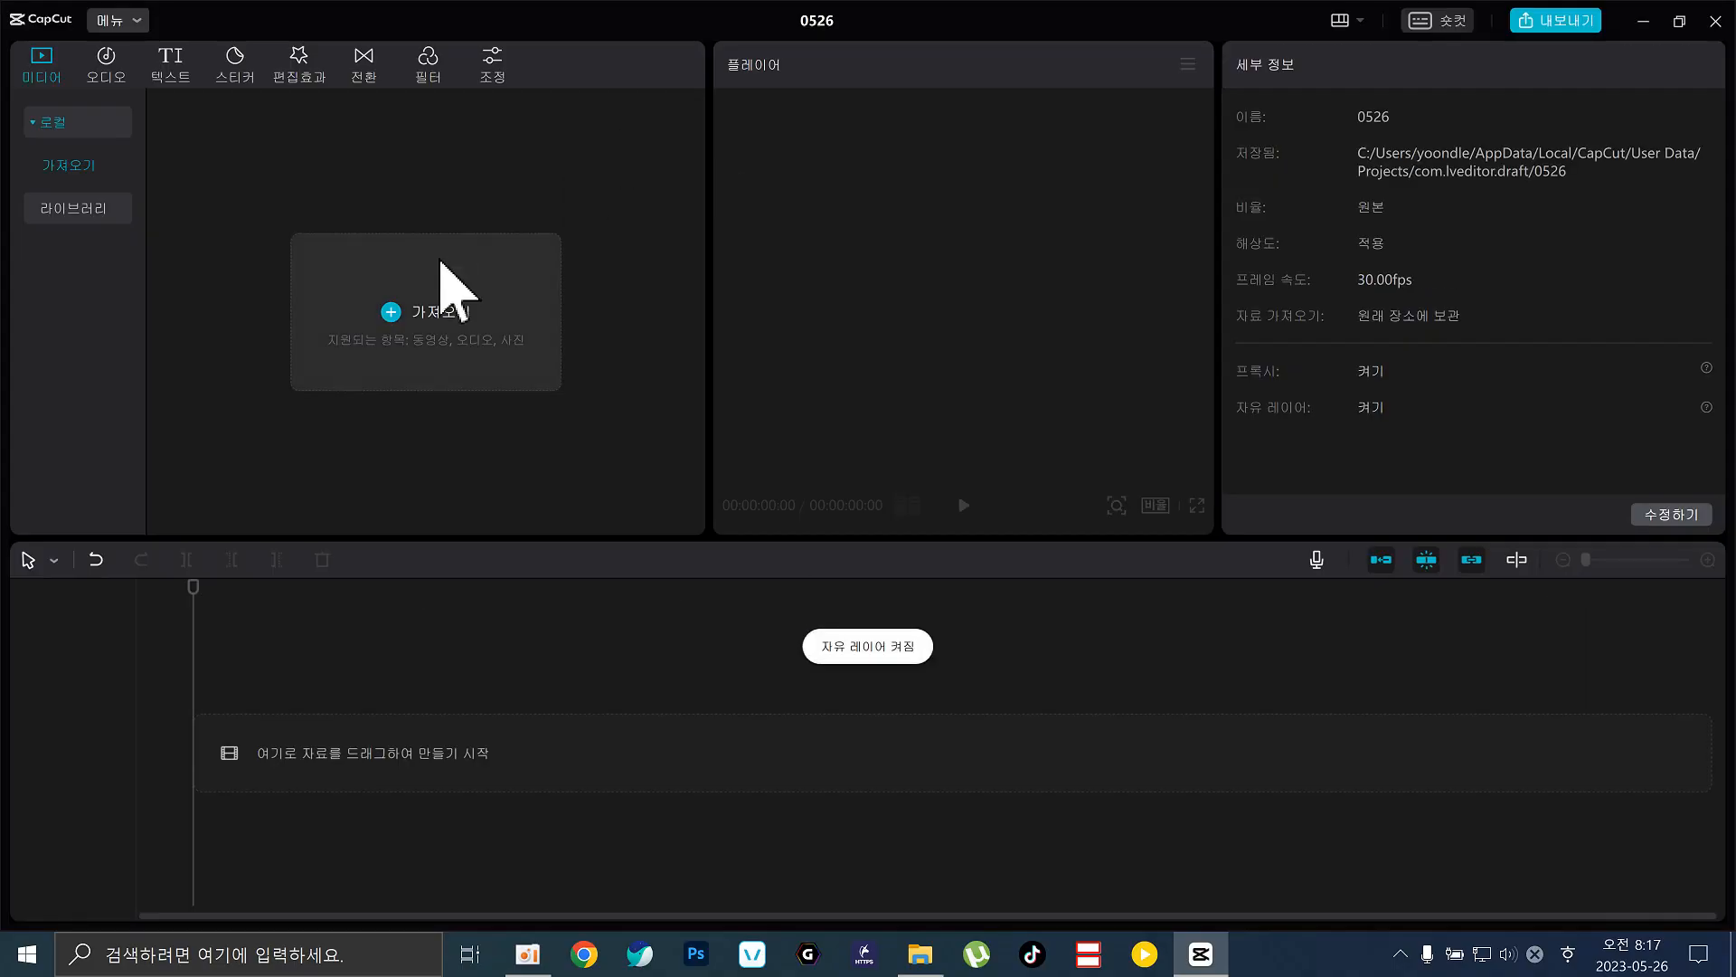
click(426, 308)
scroll(136, 237, up, 1)
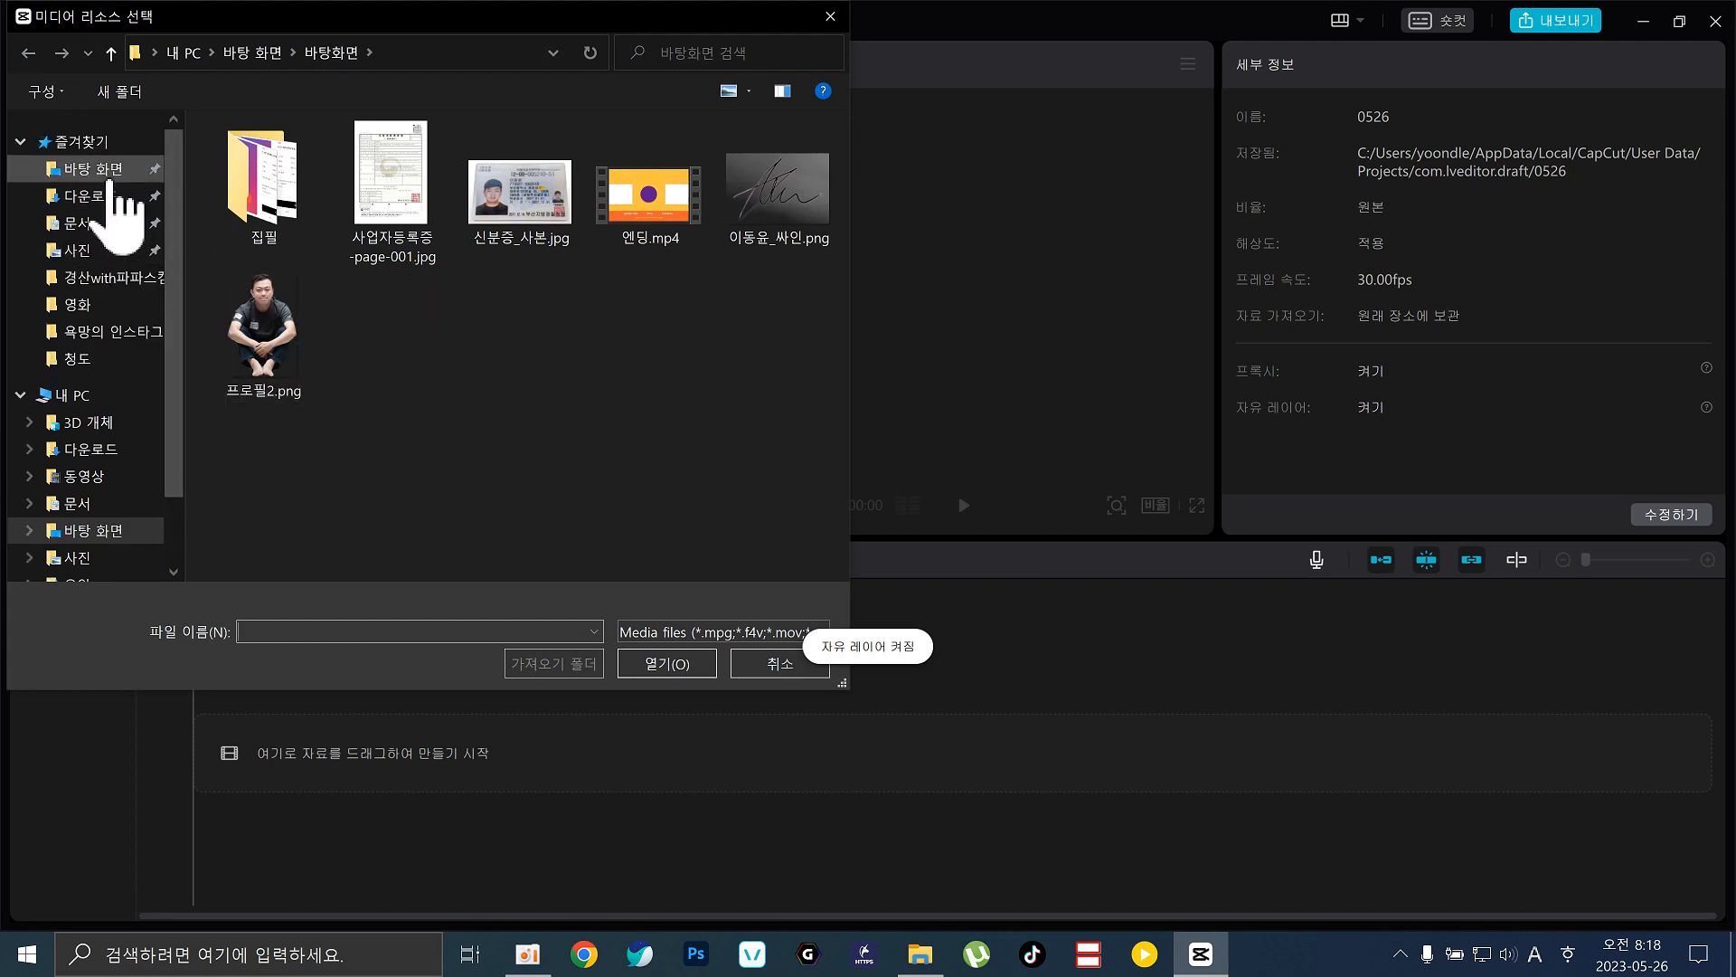
click(106, 170)
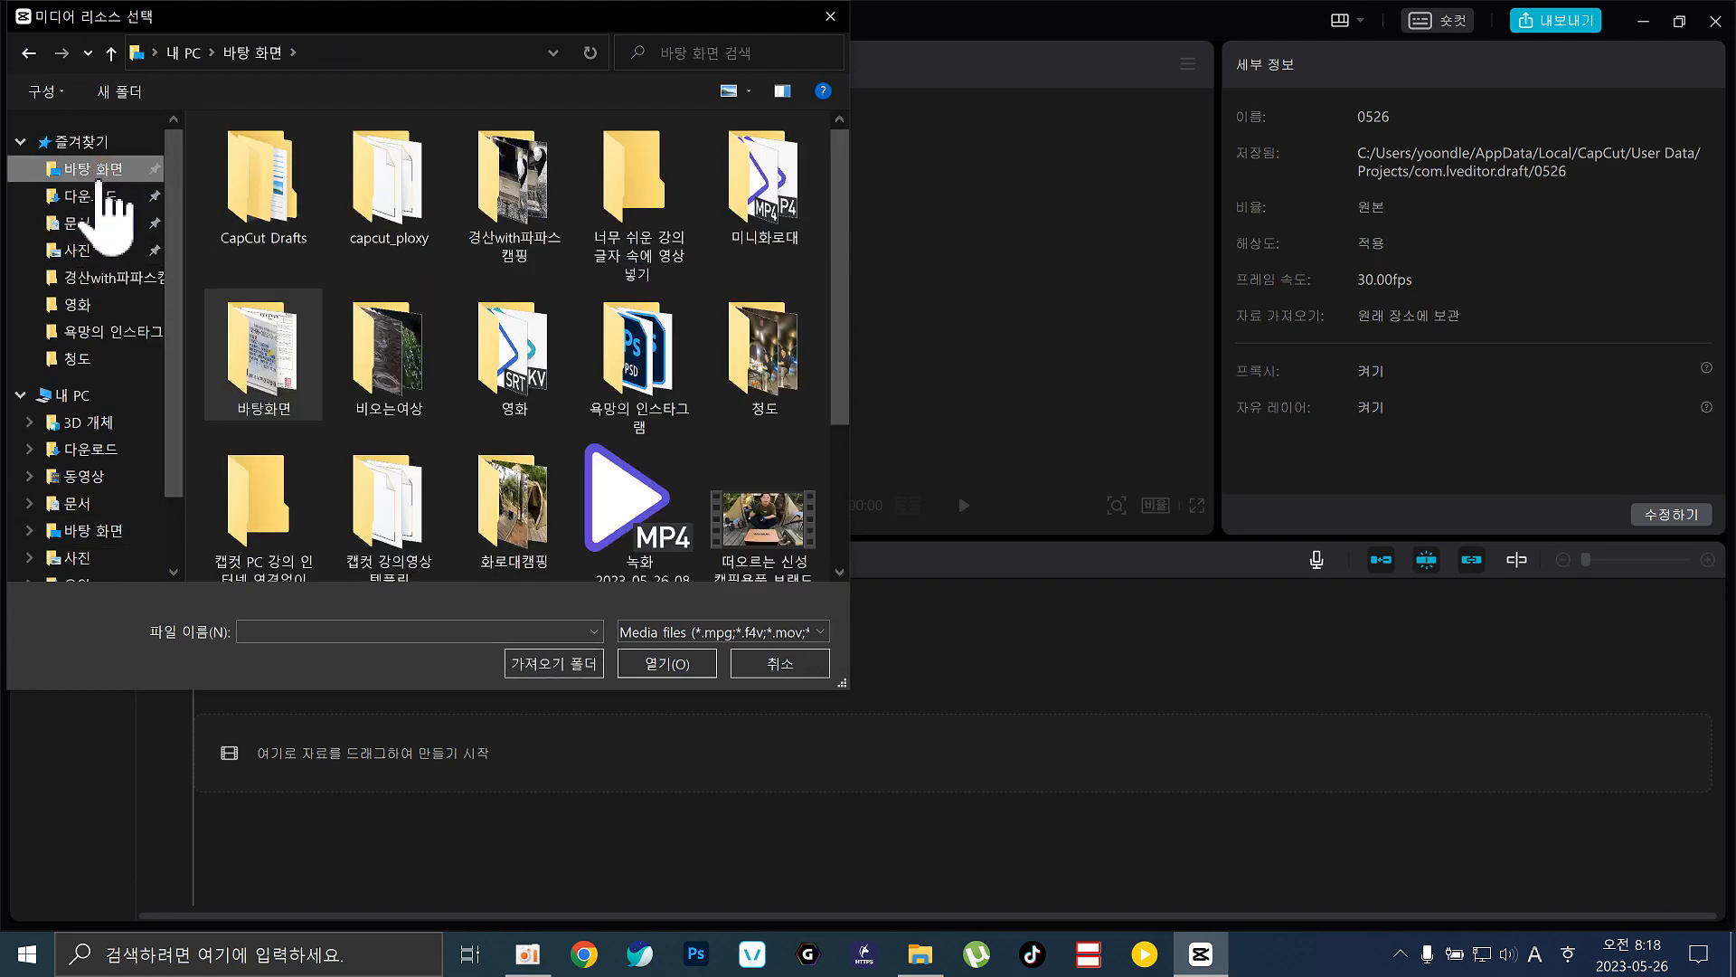
double_click(388, 371)
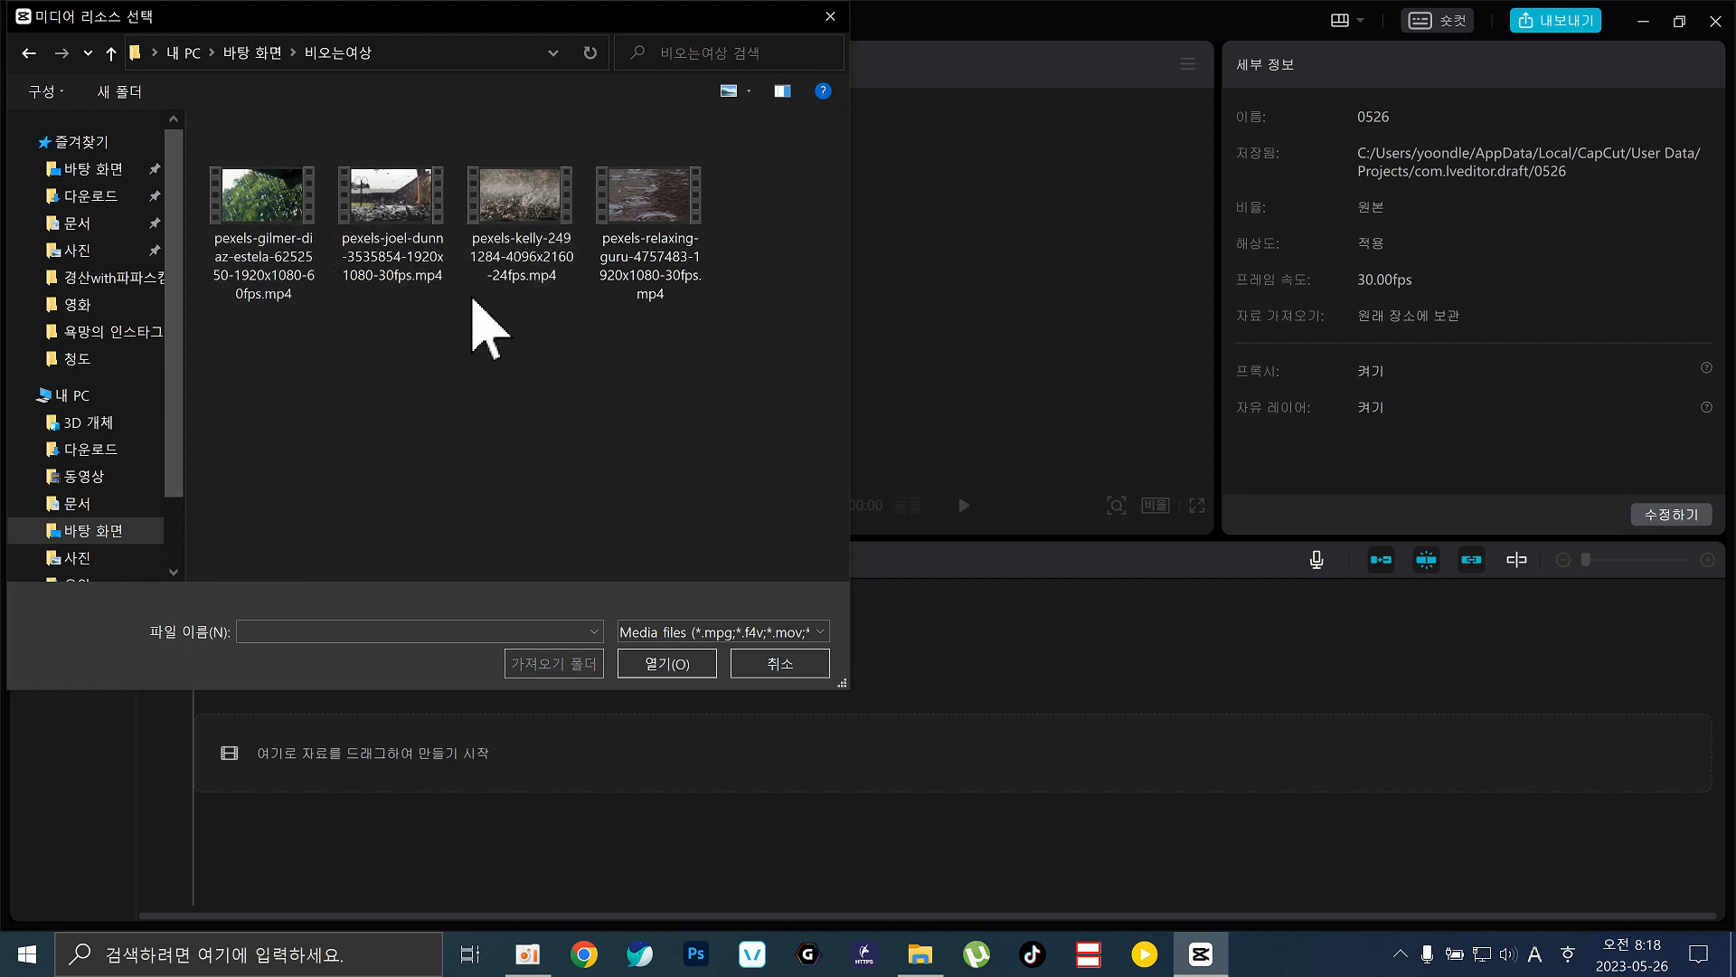
click(288, 213)
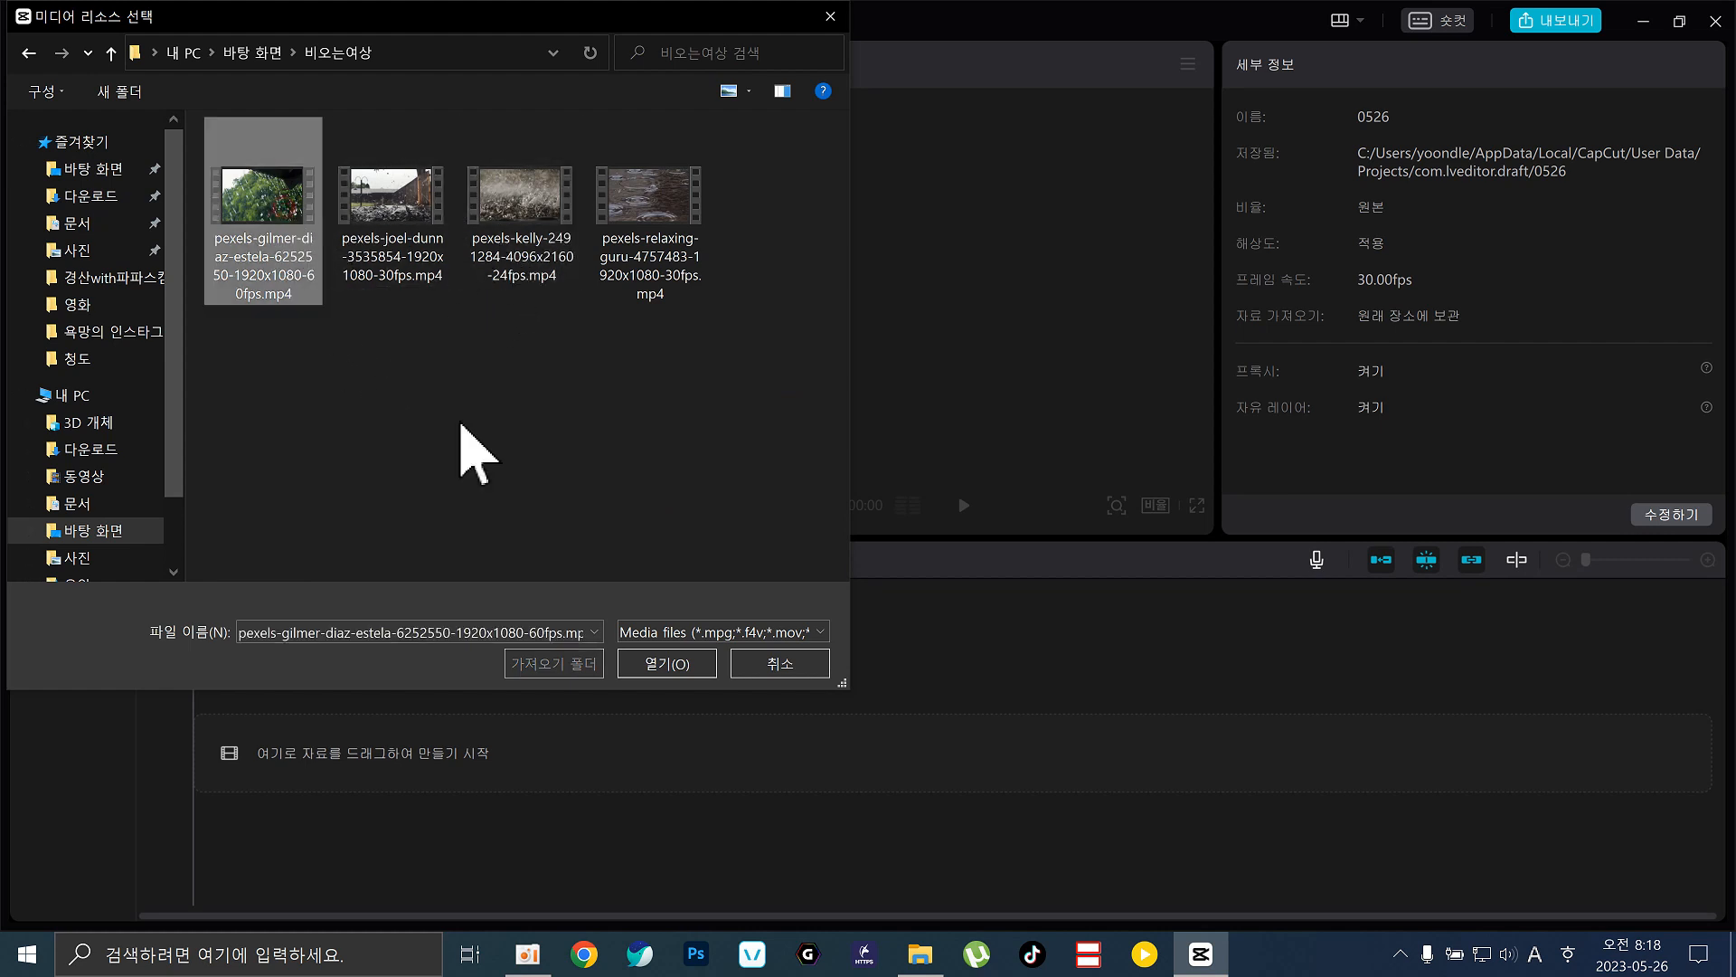
click(668, 664)
mouse_move(248, 239)
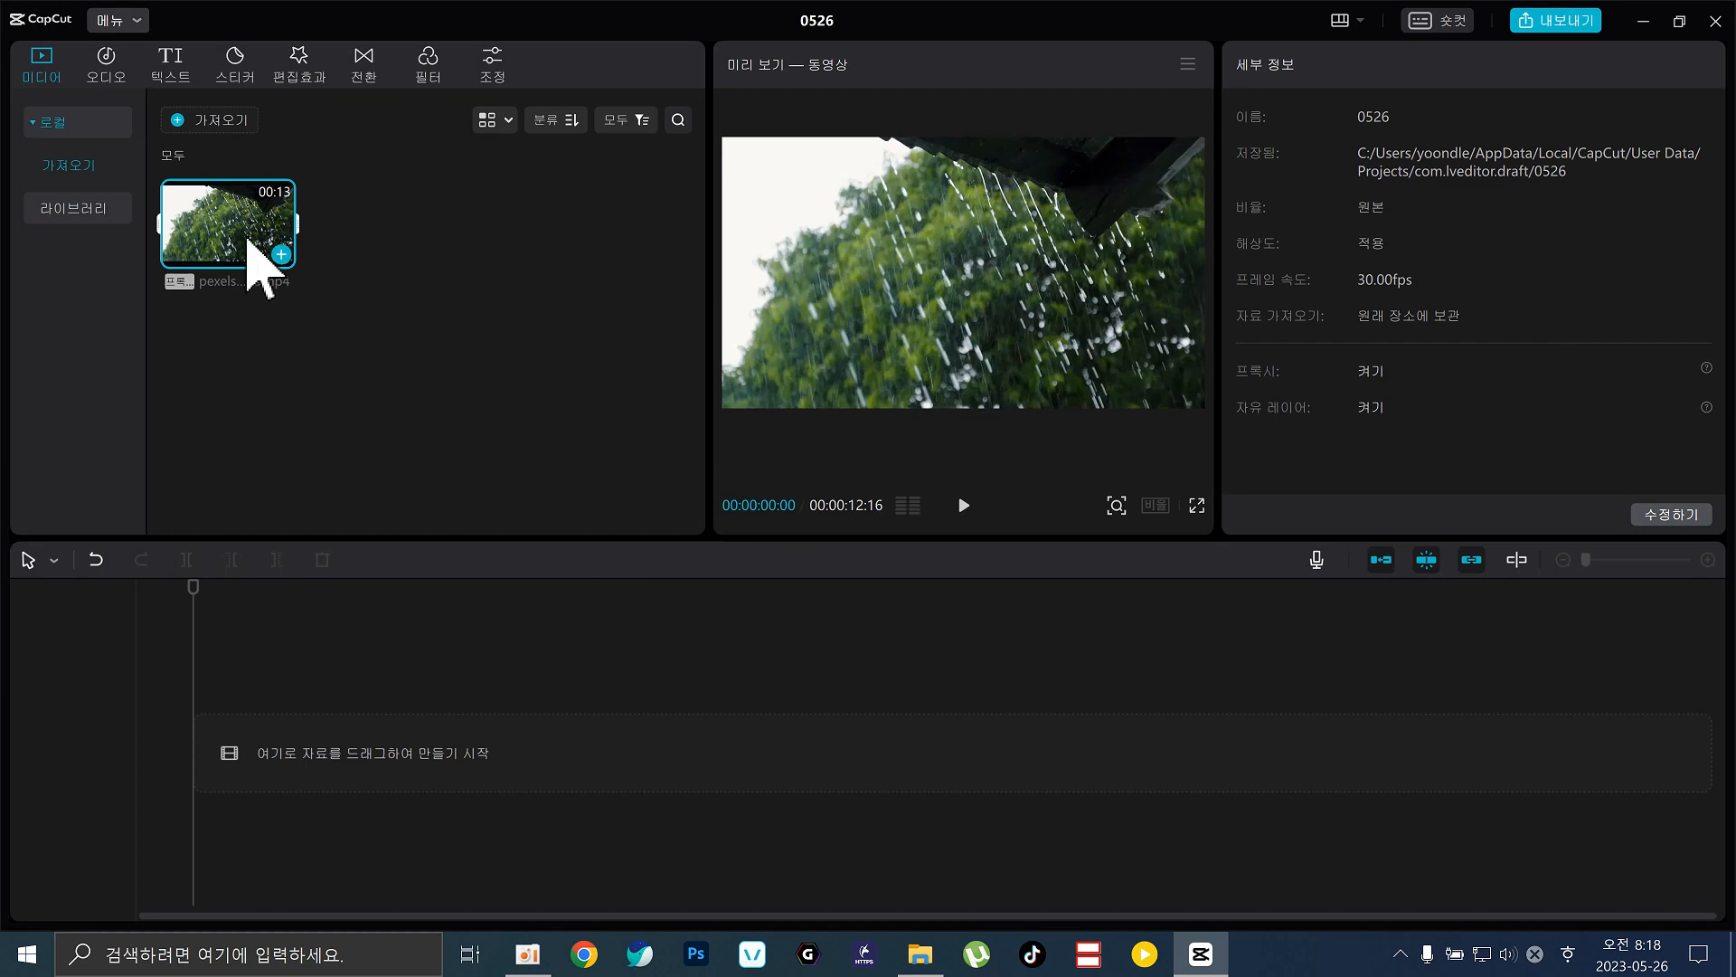
drag(248, 239, 214, 756)
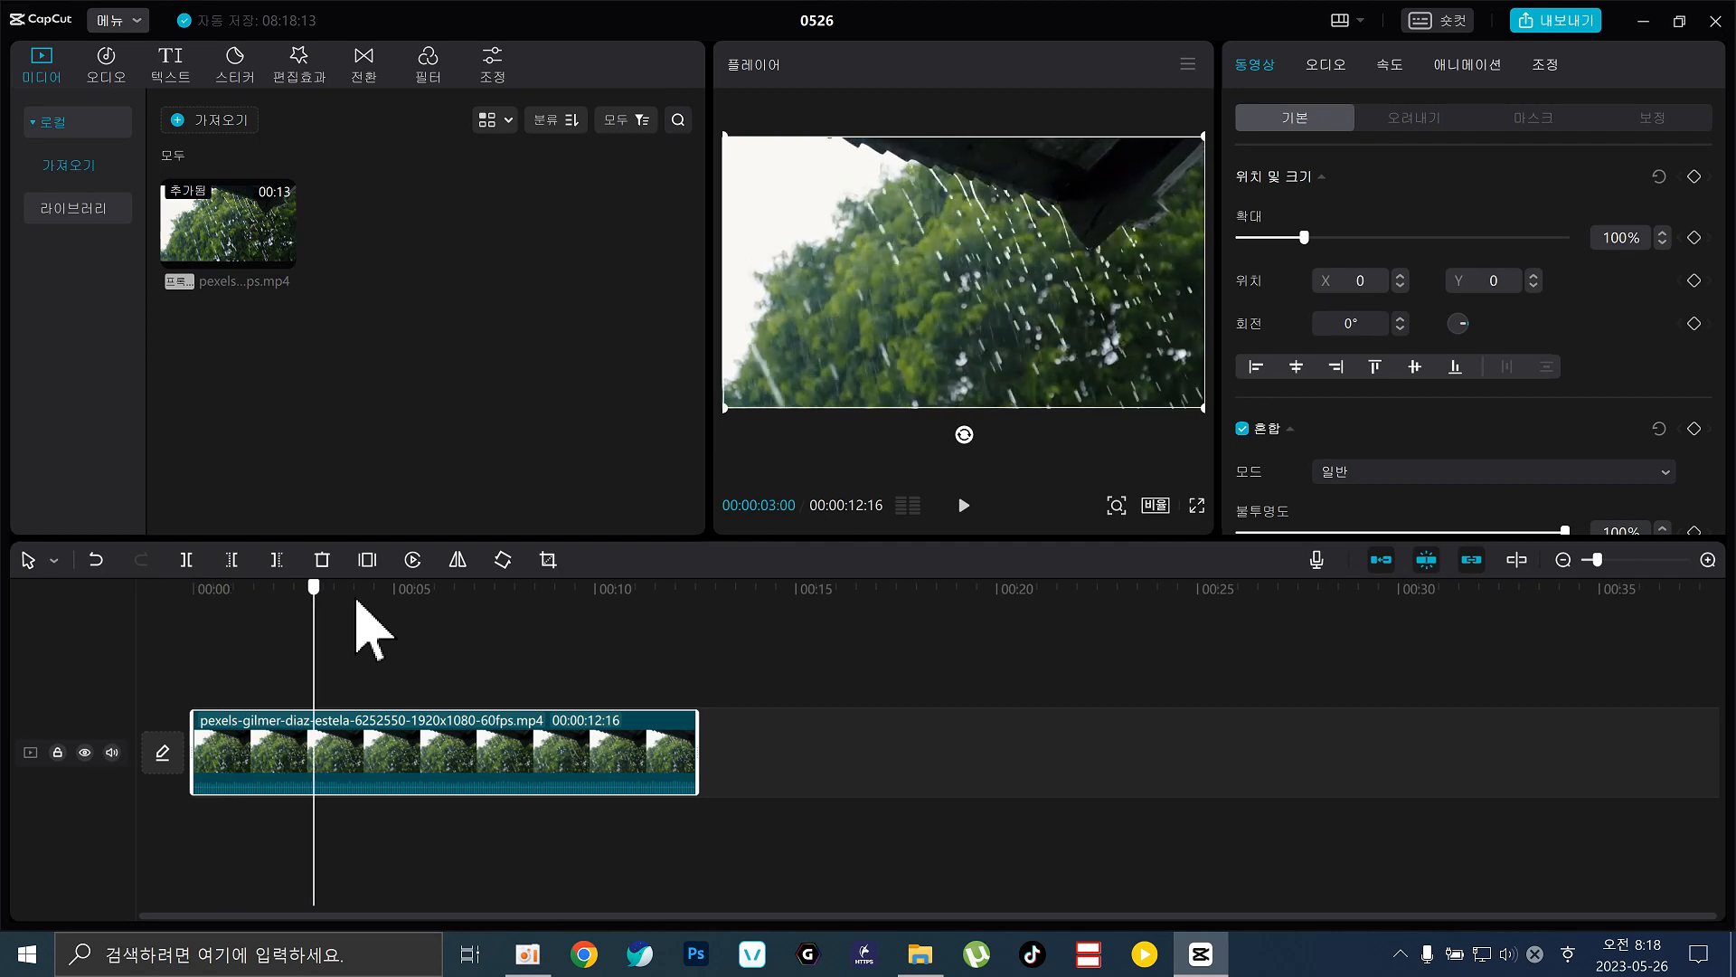
Import the remaining three pexels videos (joel-dunn, kelly, relaxing-guru) from the same folder and append them after the first clip.
click(223, 124)
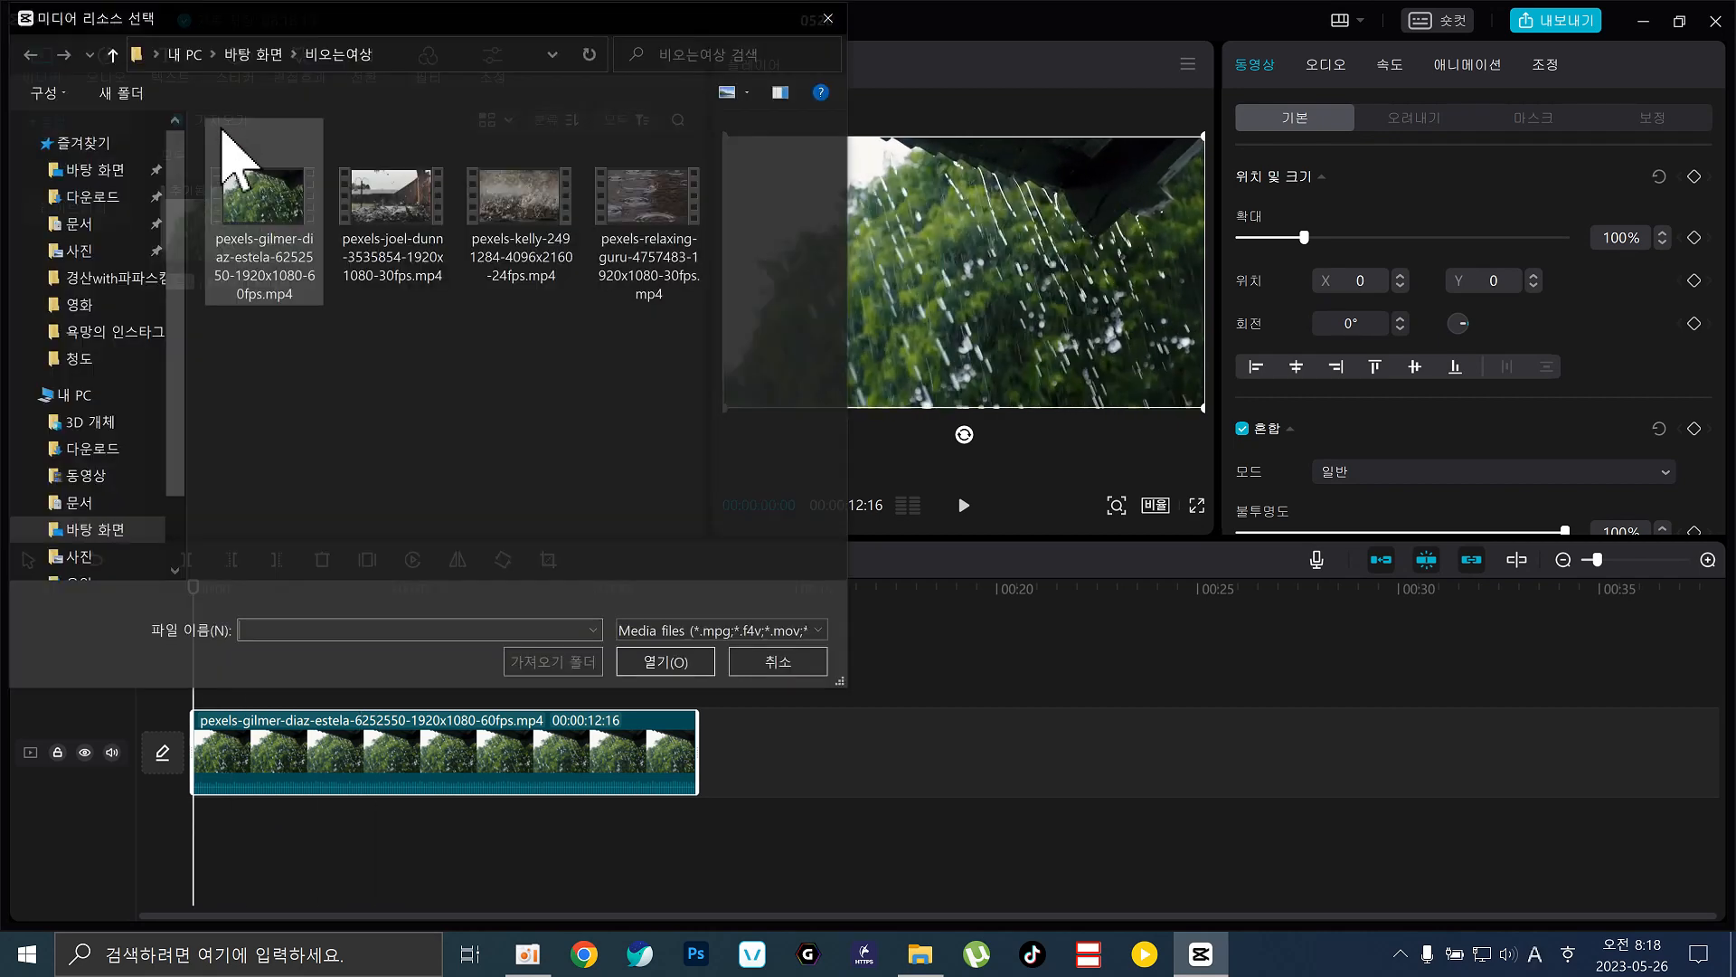
drag(376, 348, 717, 271)
click(666, 663)
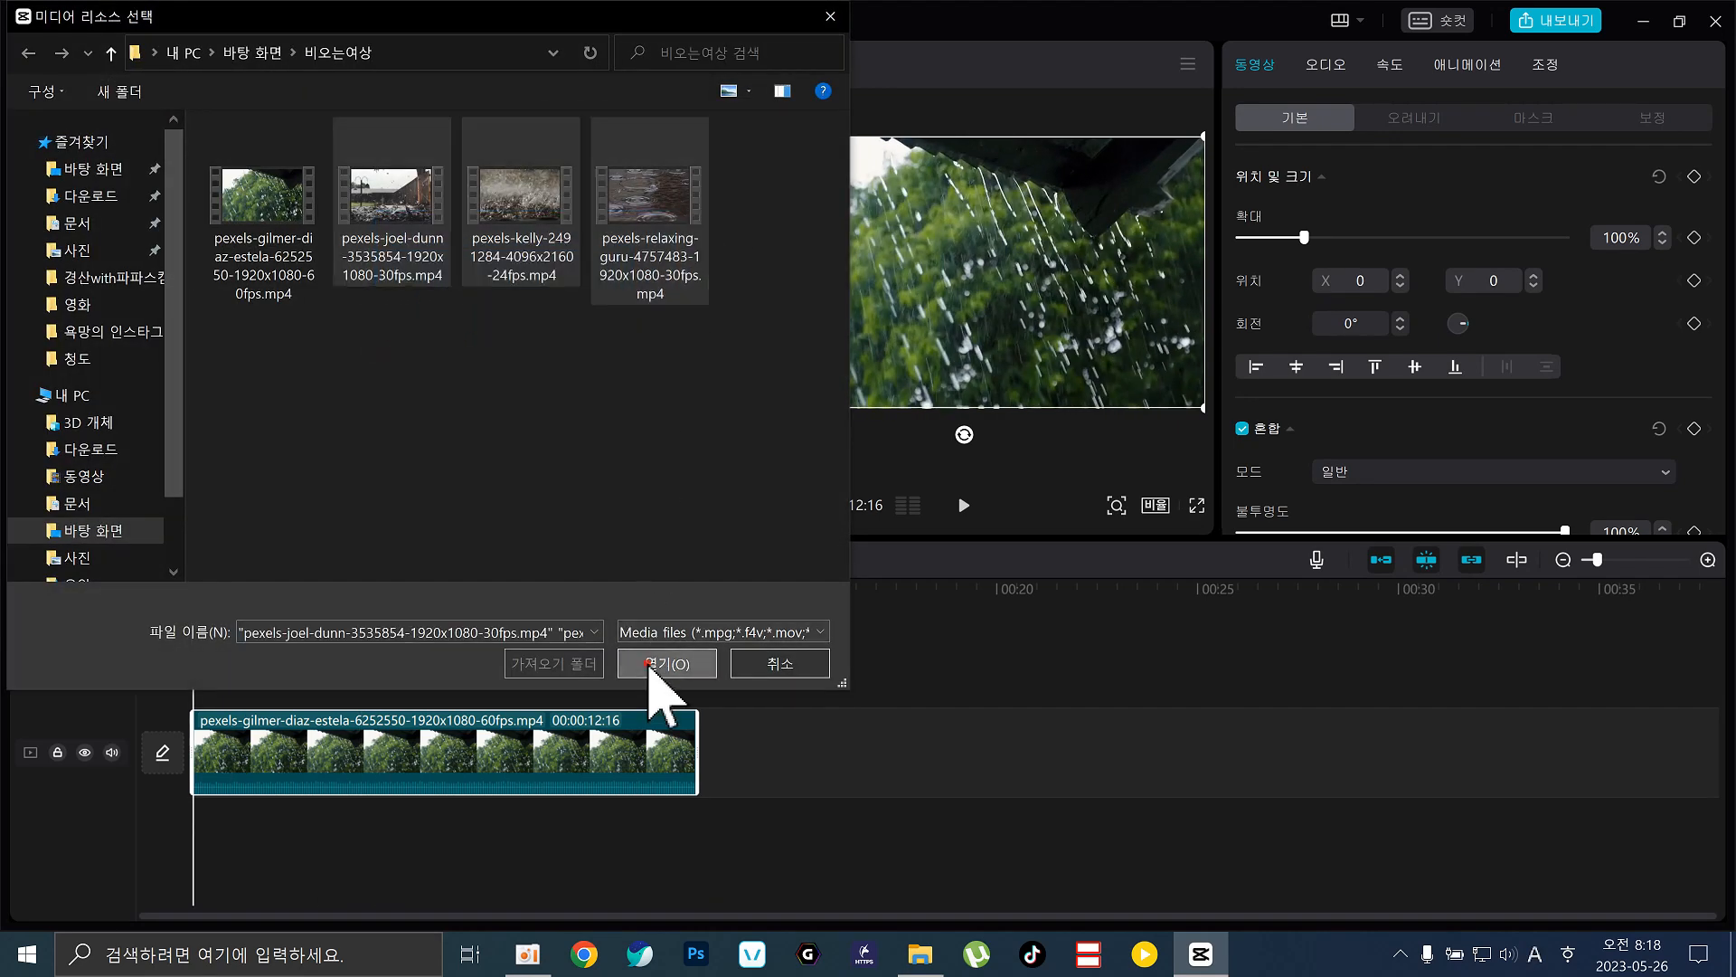
drag(376, 272, 704, 736)
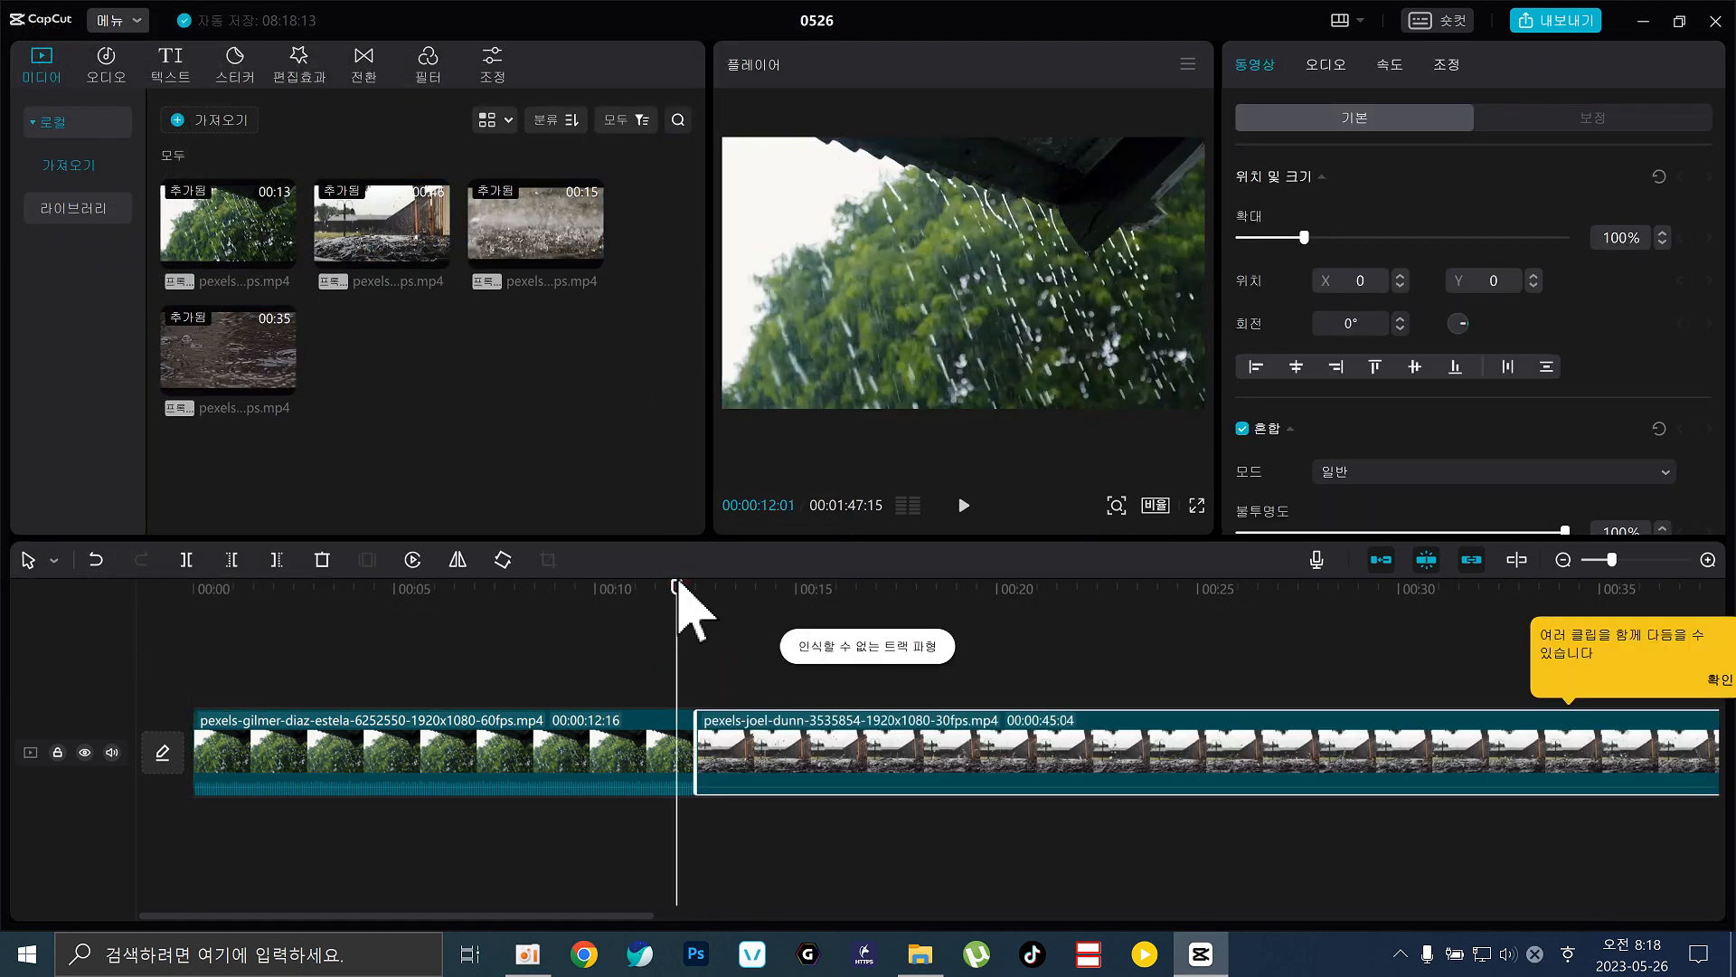
Split the pexels-joel-dunn clip at 00:00:25:15 with the split (분할) tool.
drag(678, 628, 1031, 651)
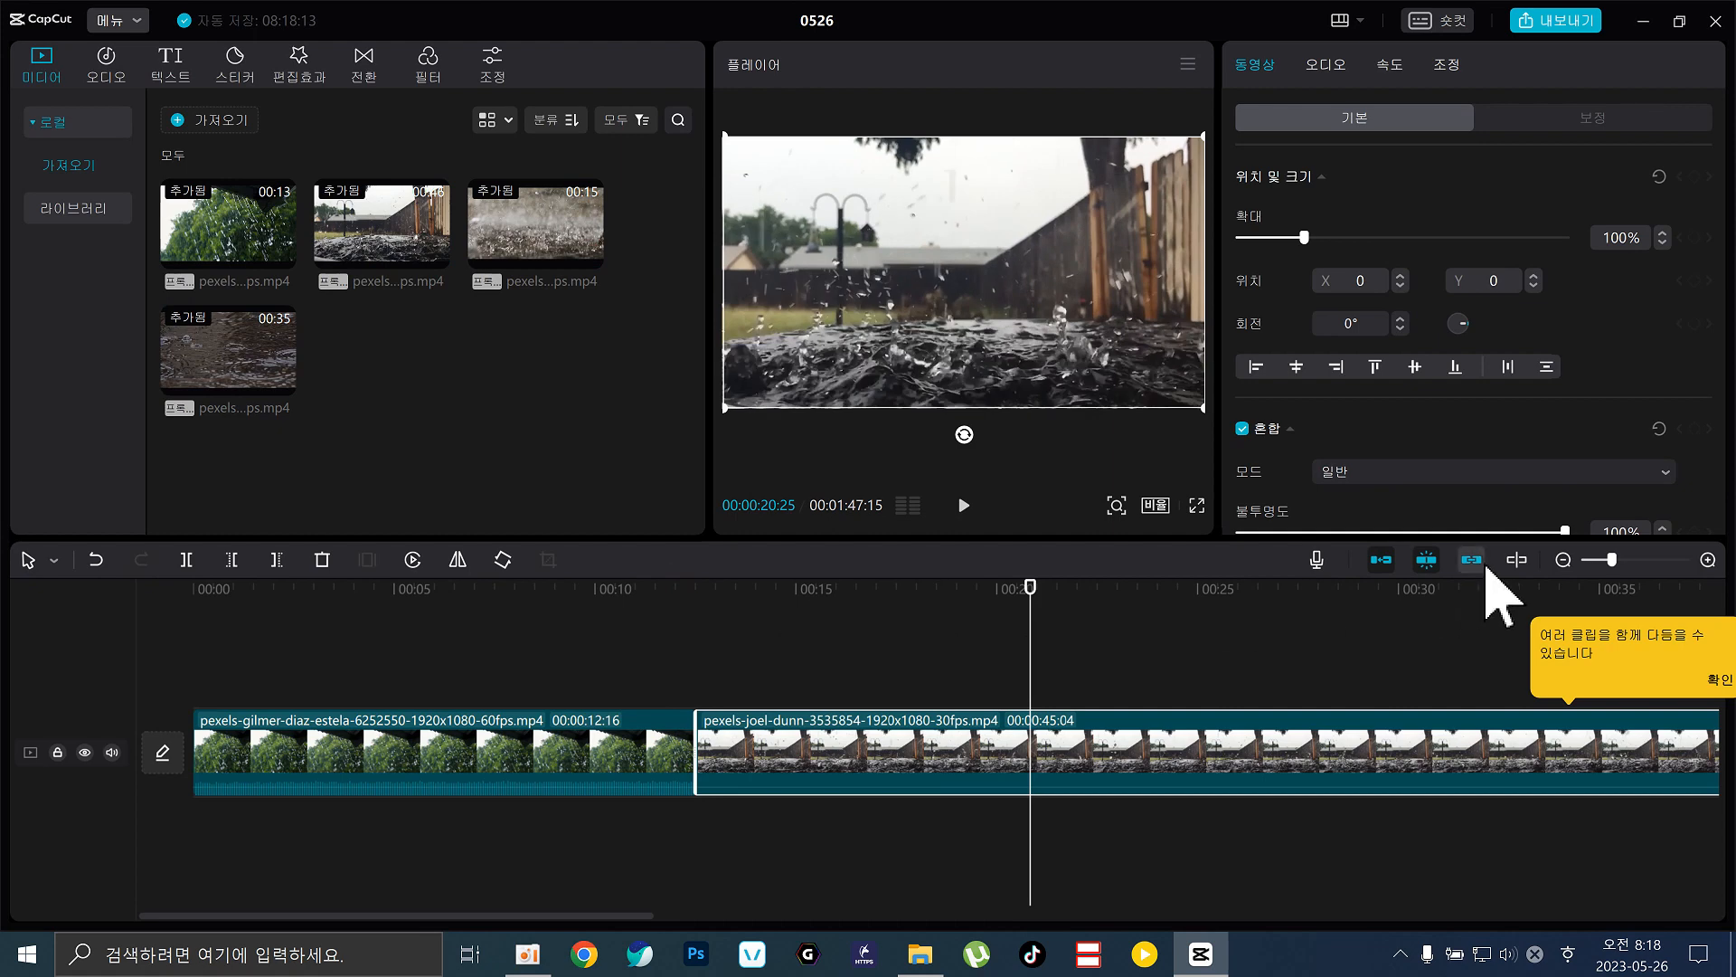
click(1563, 559)
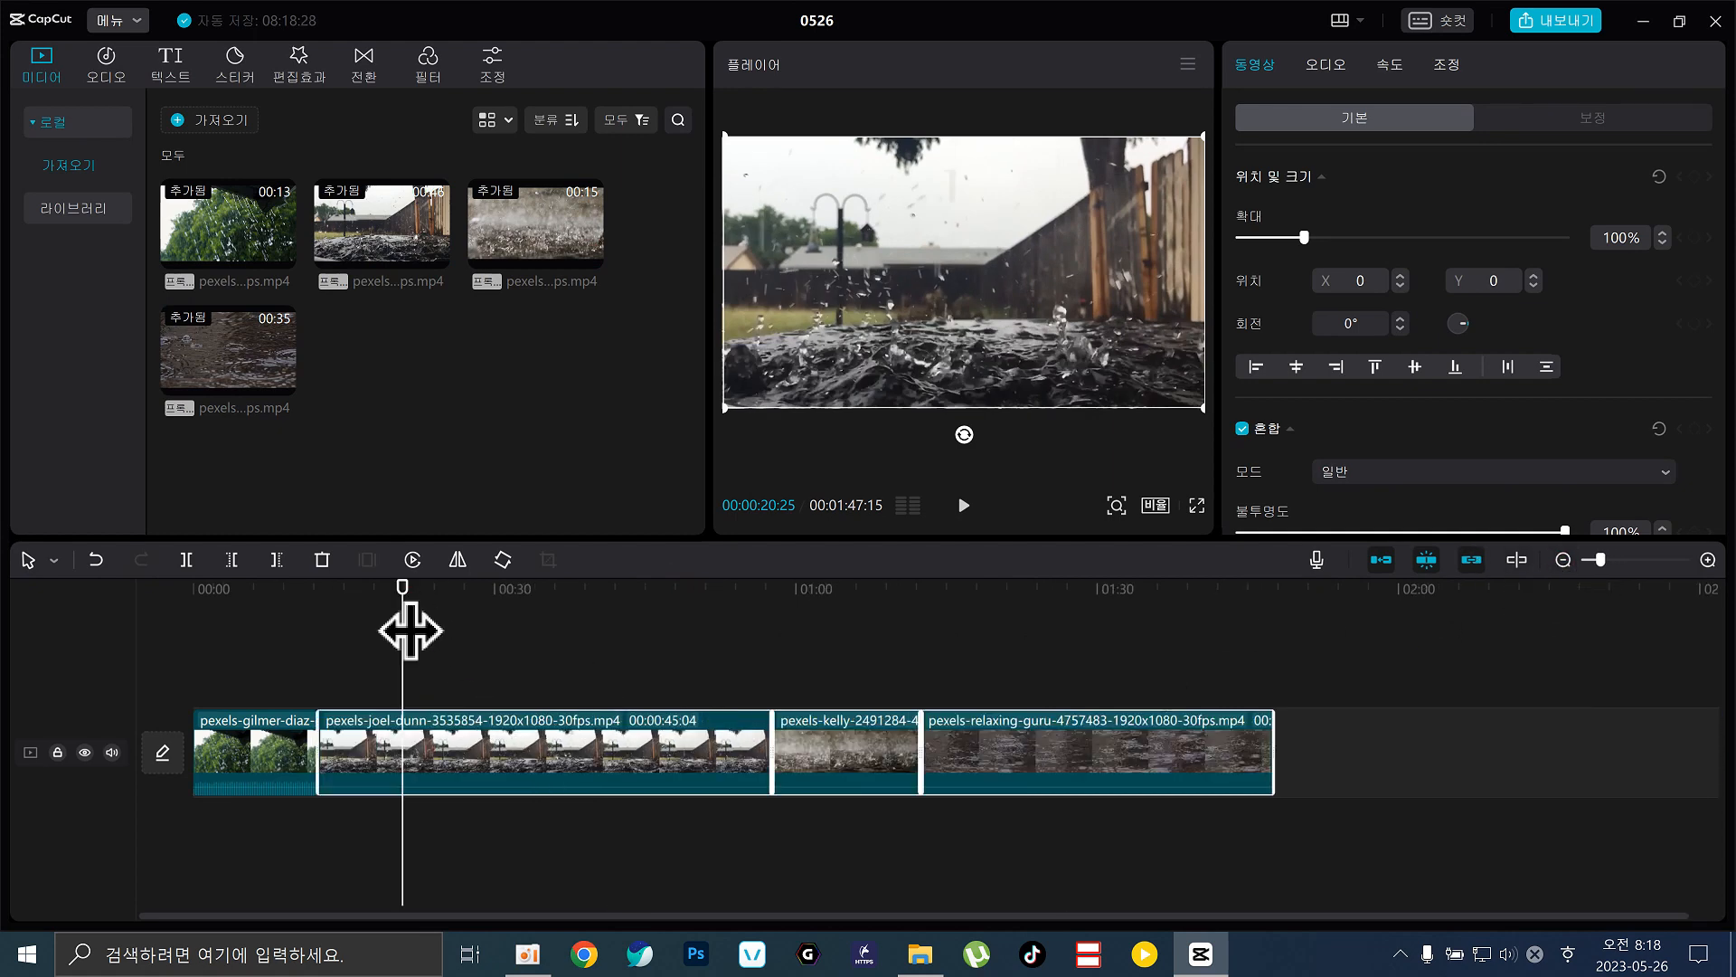
drag(409, 630, 217, 674)
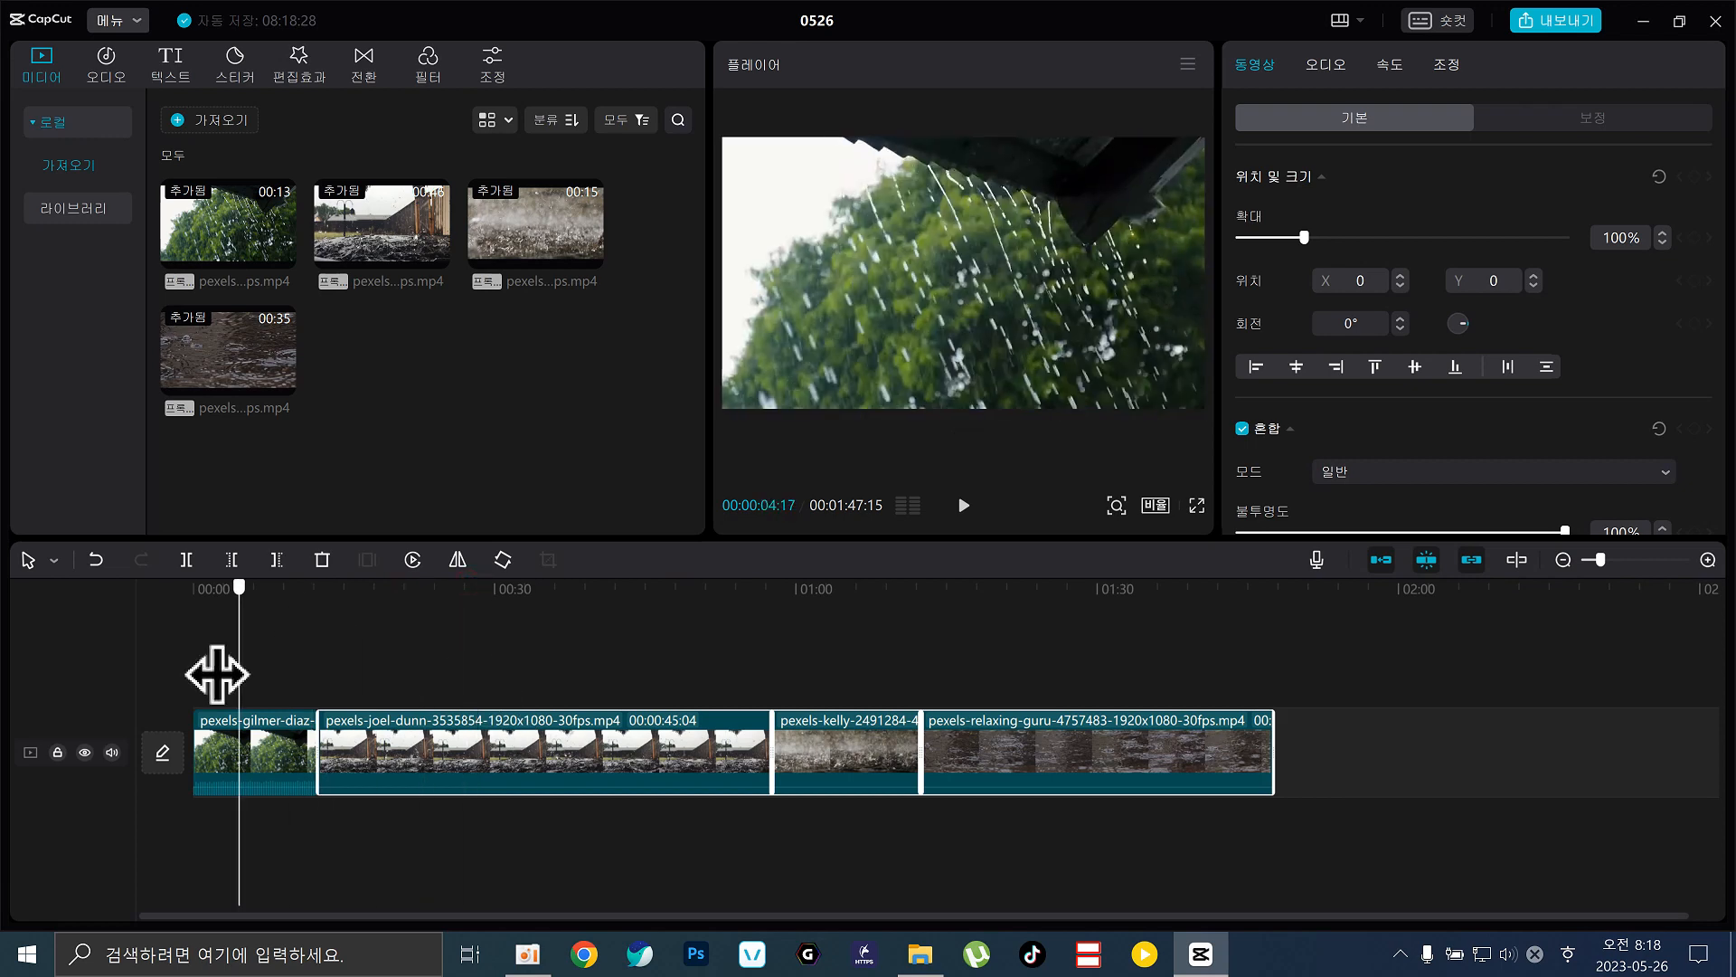
click(280, 763)
drag(283, 608, 452, 659)
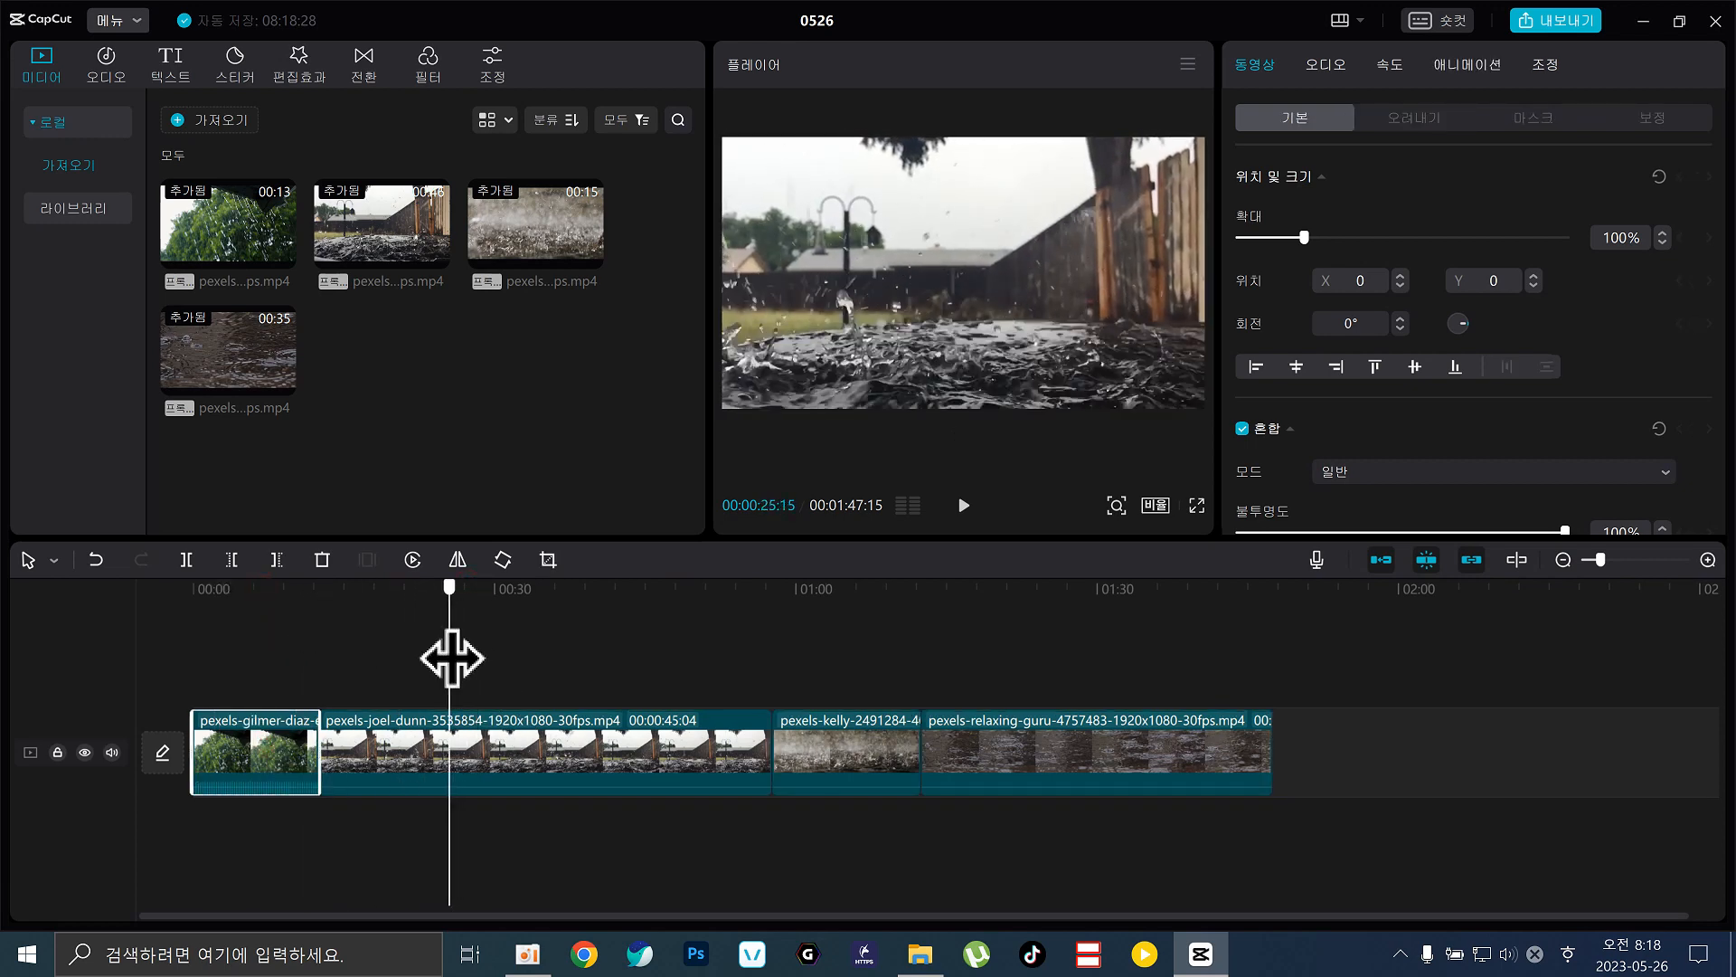
click(462, 755)
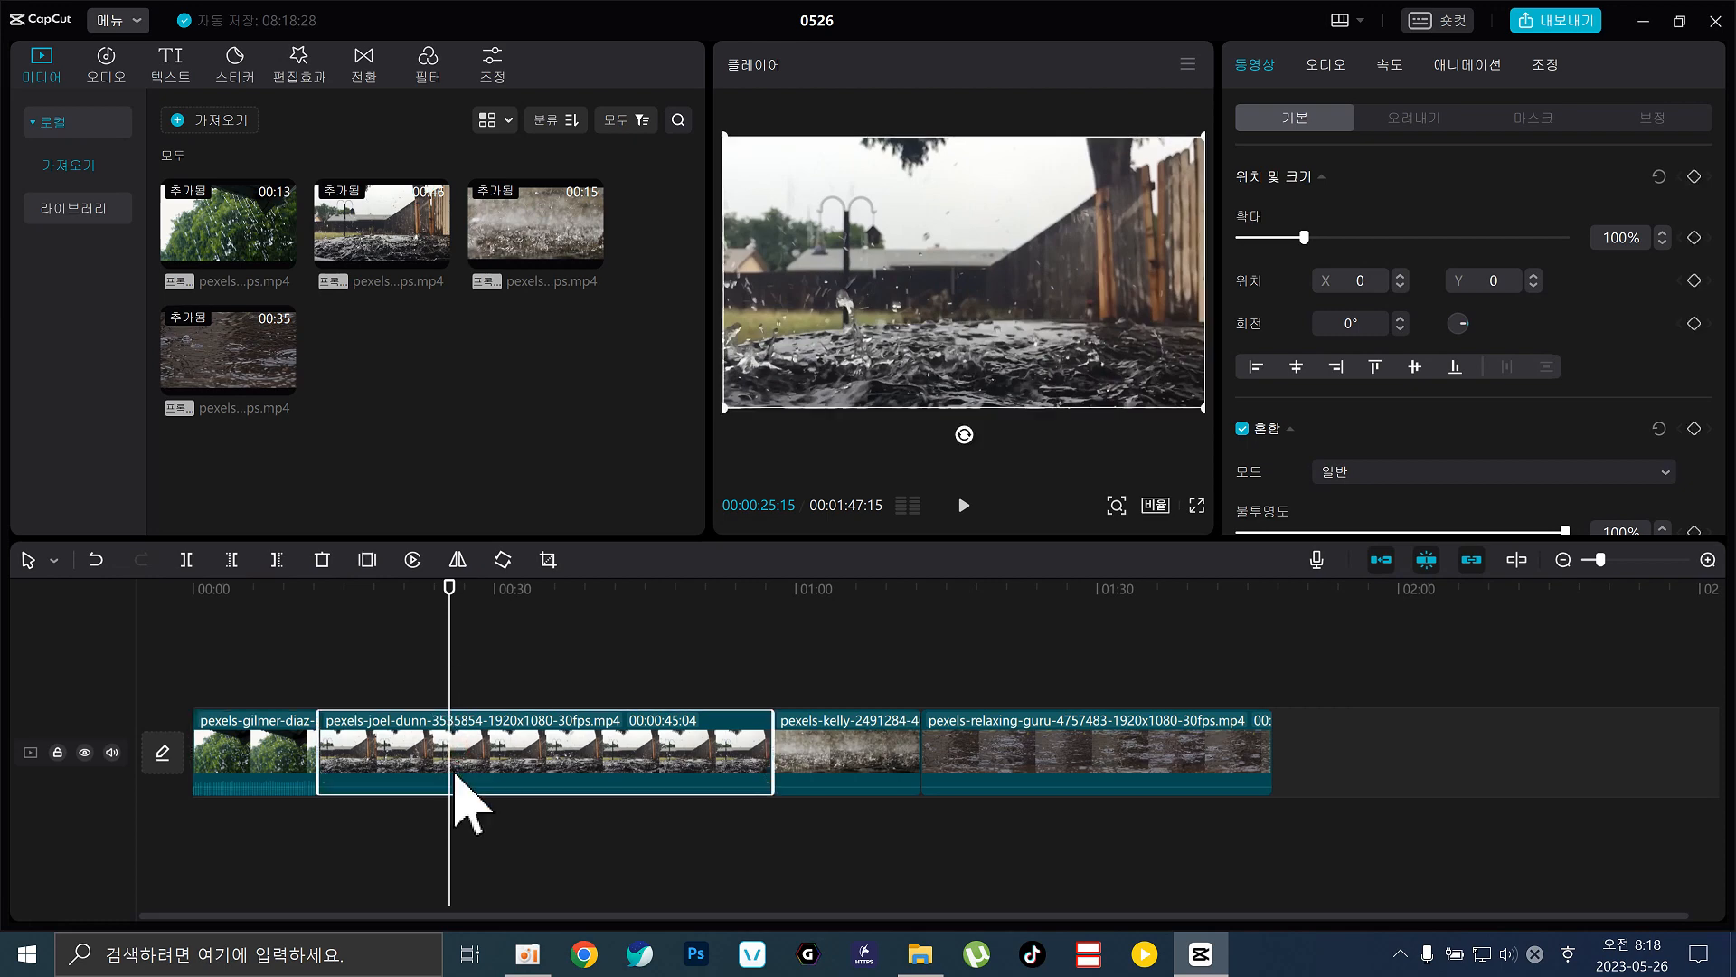
click(27, 563)
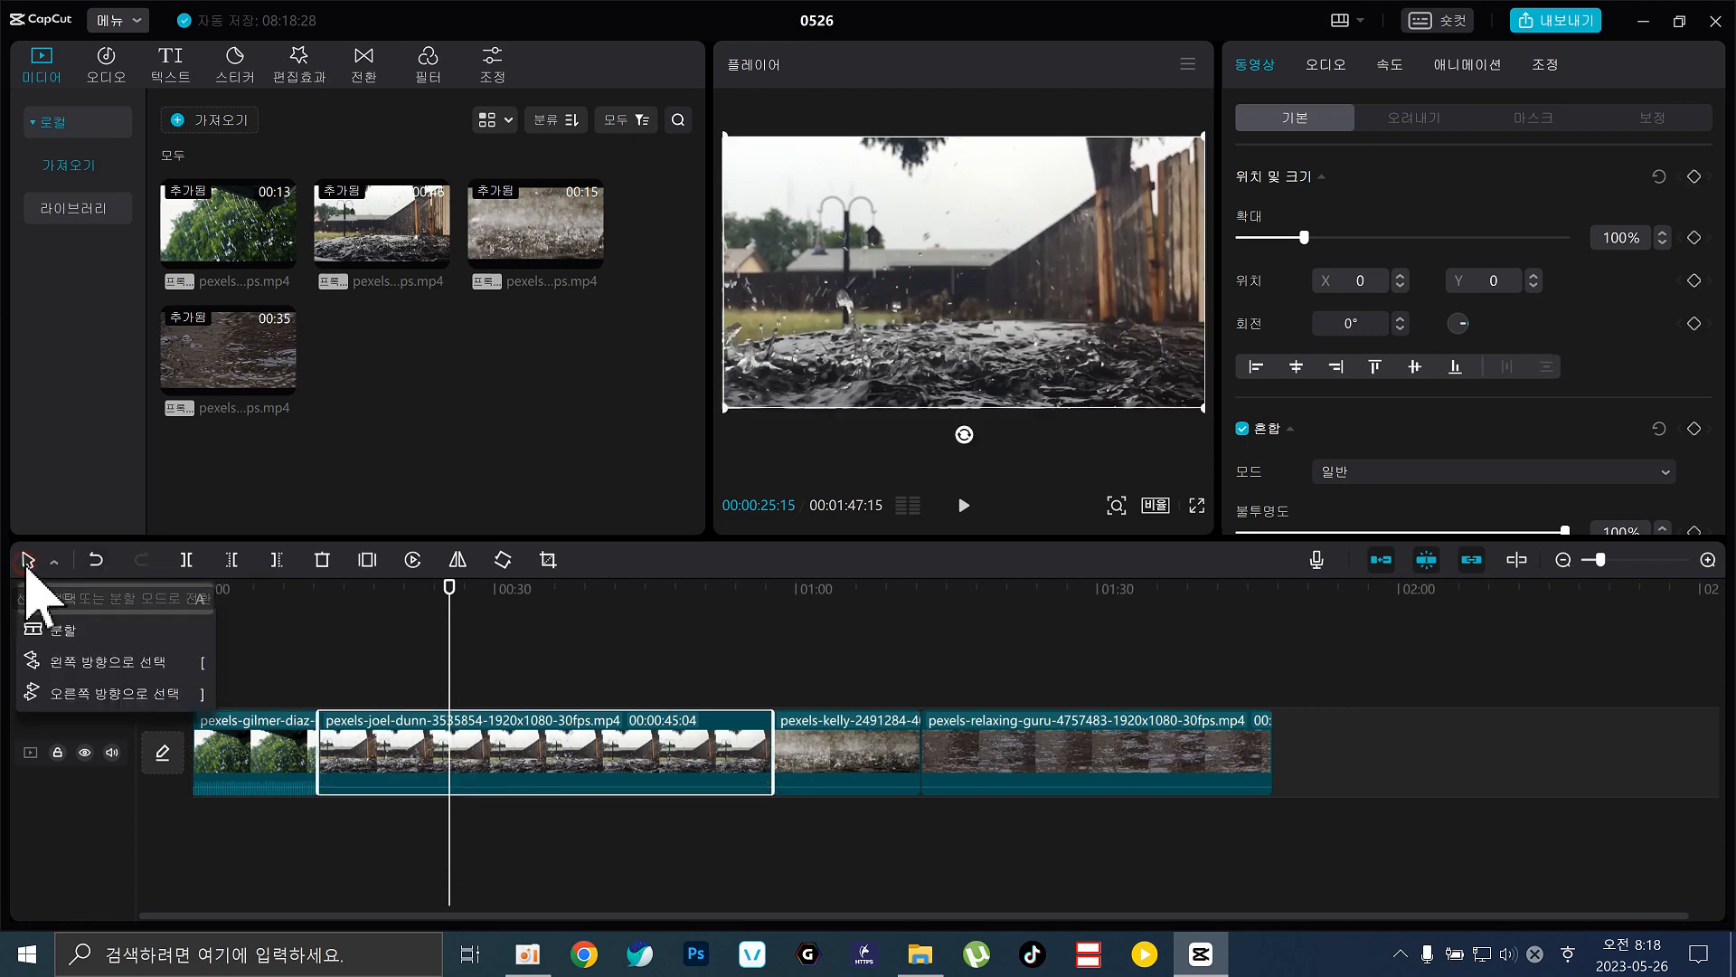
click(49, 631)
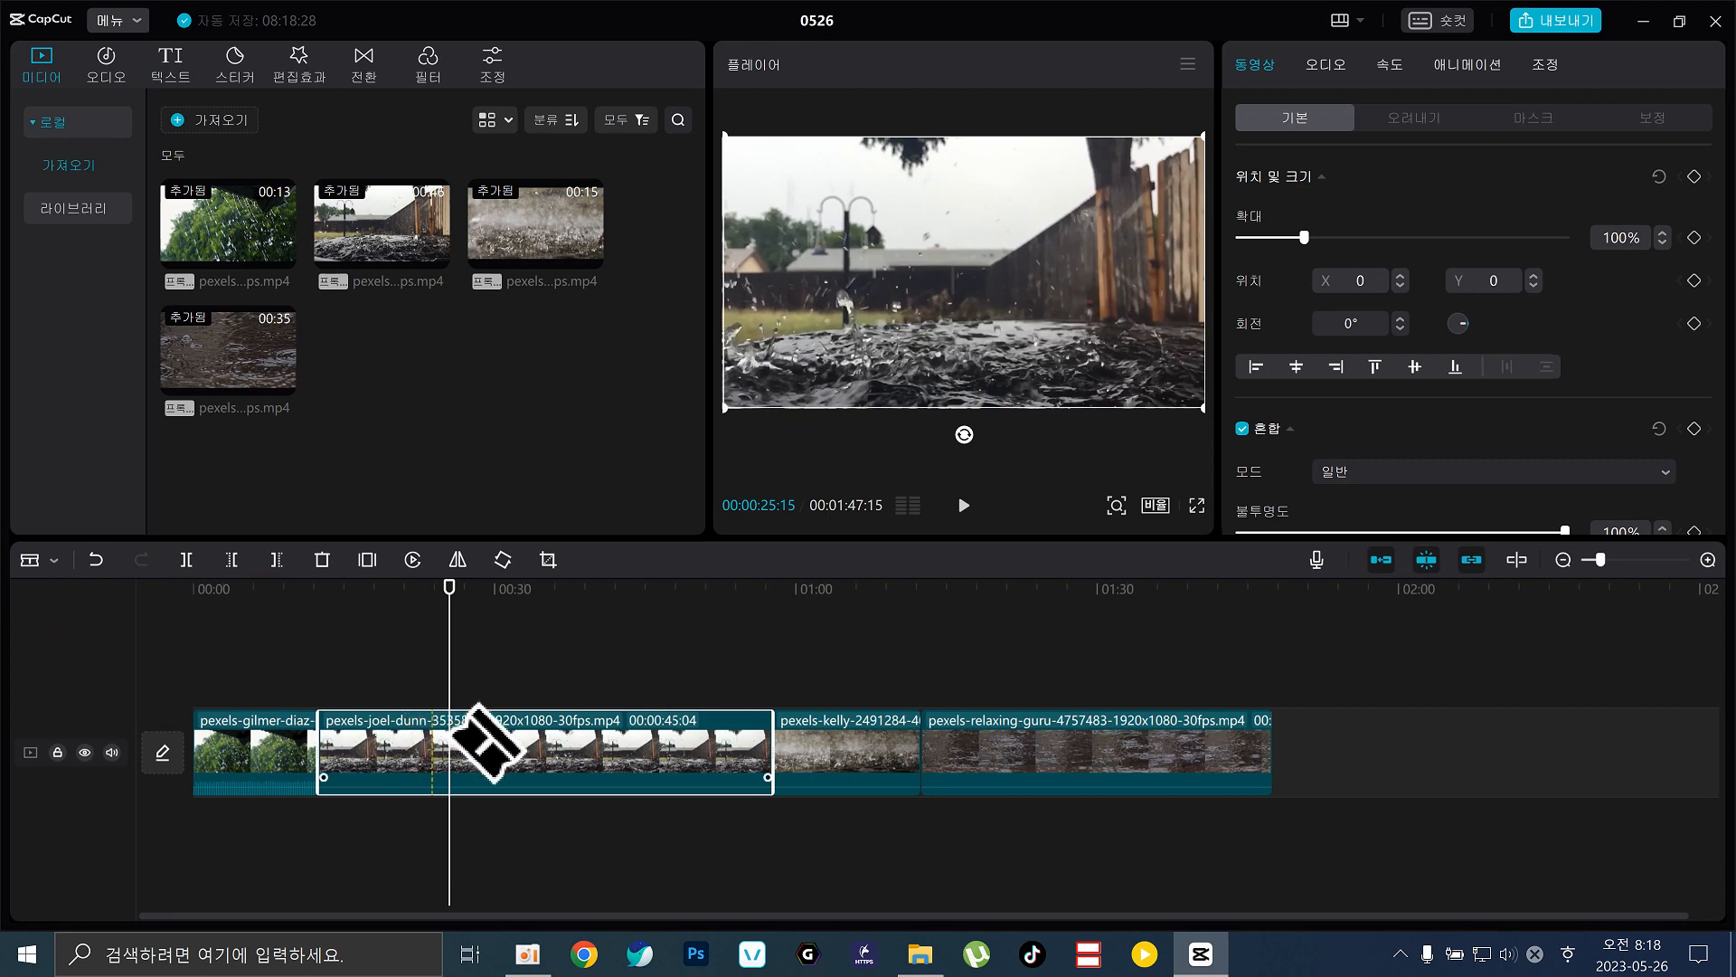
click(449, 760)
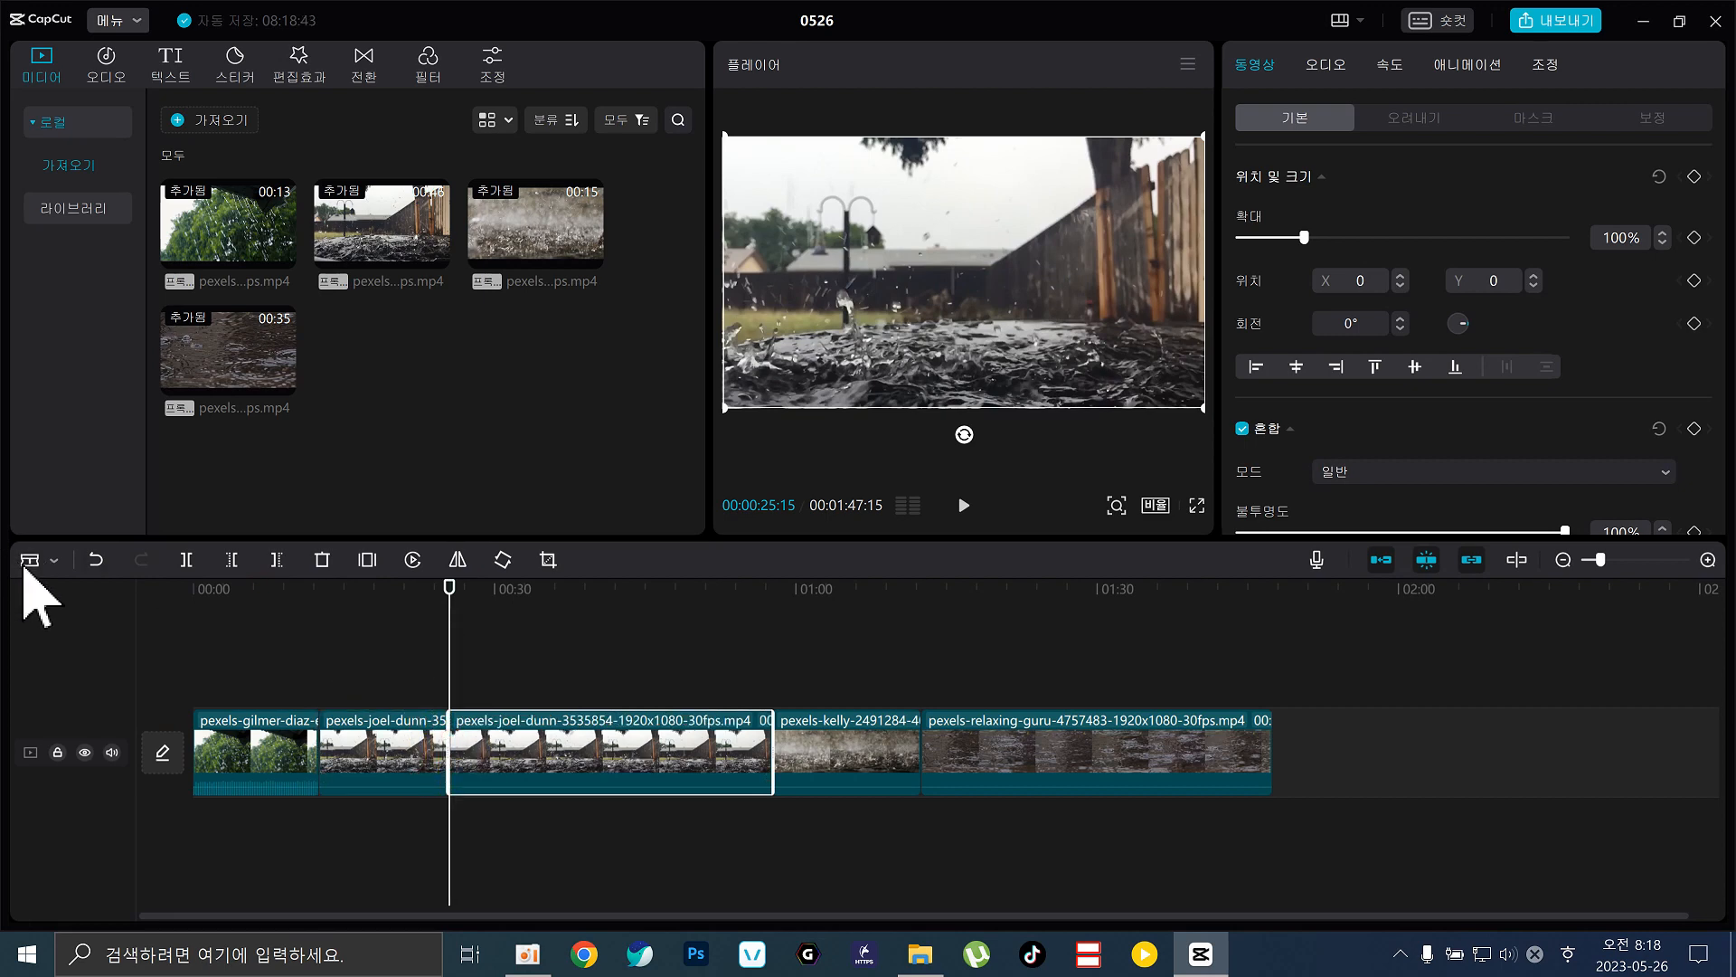
Return to the selection (선택) tool and delete the part of the pexels-joel-dunn clip after the split.
click(28, 561)
click(41, 598)
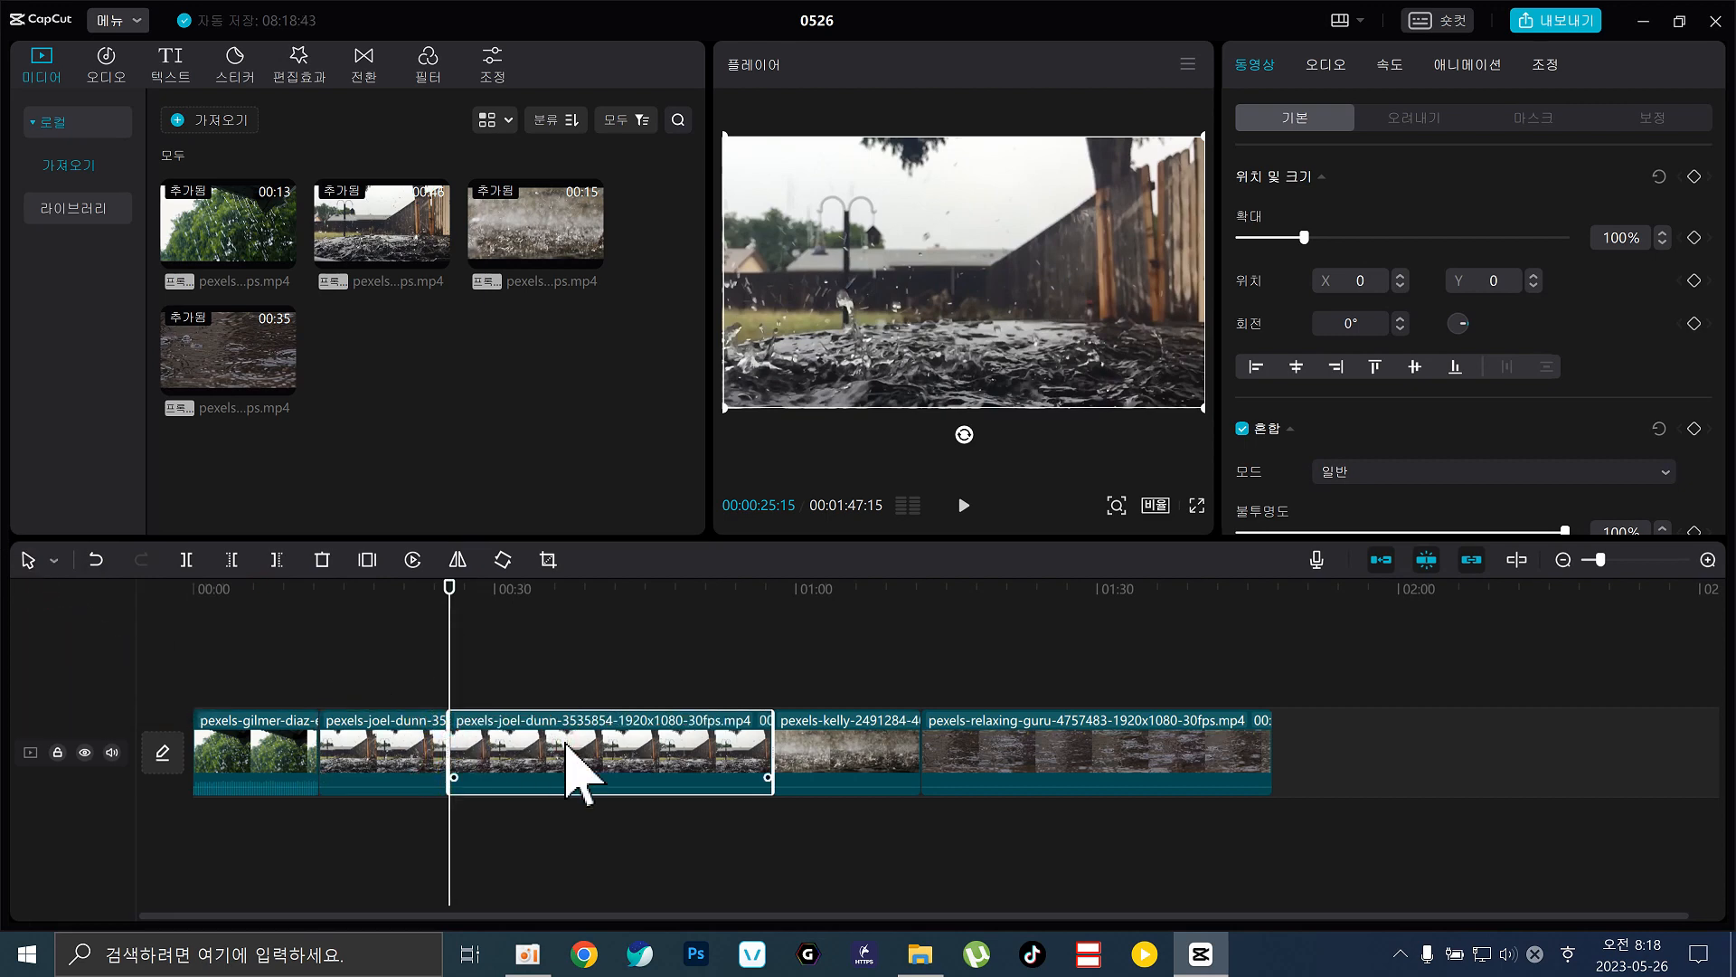
key(Delete)
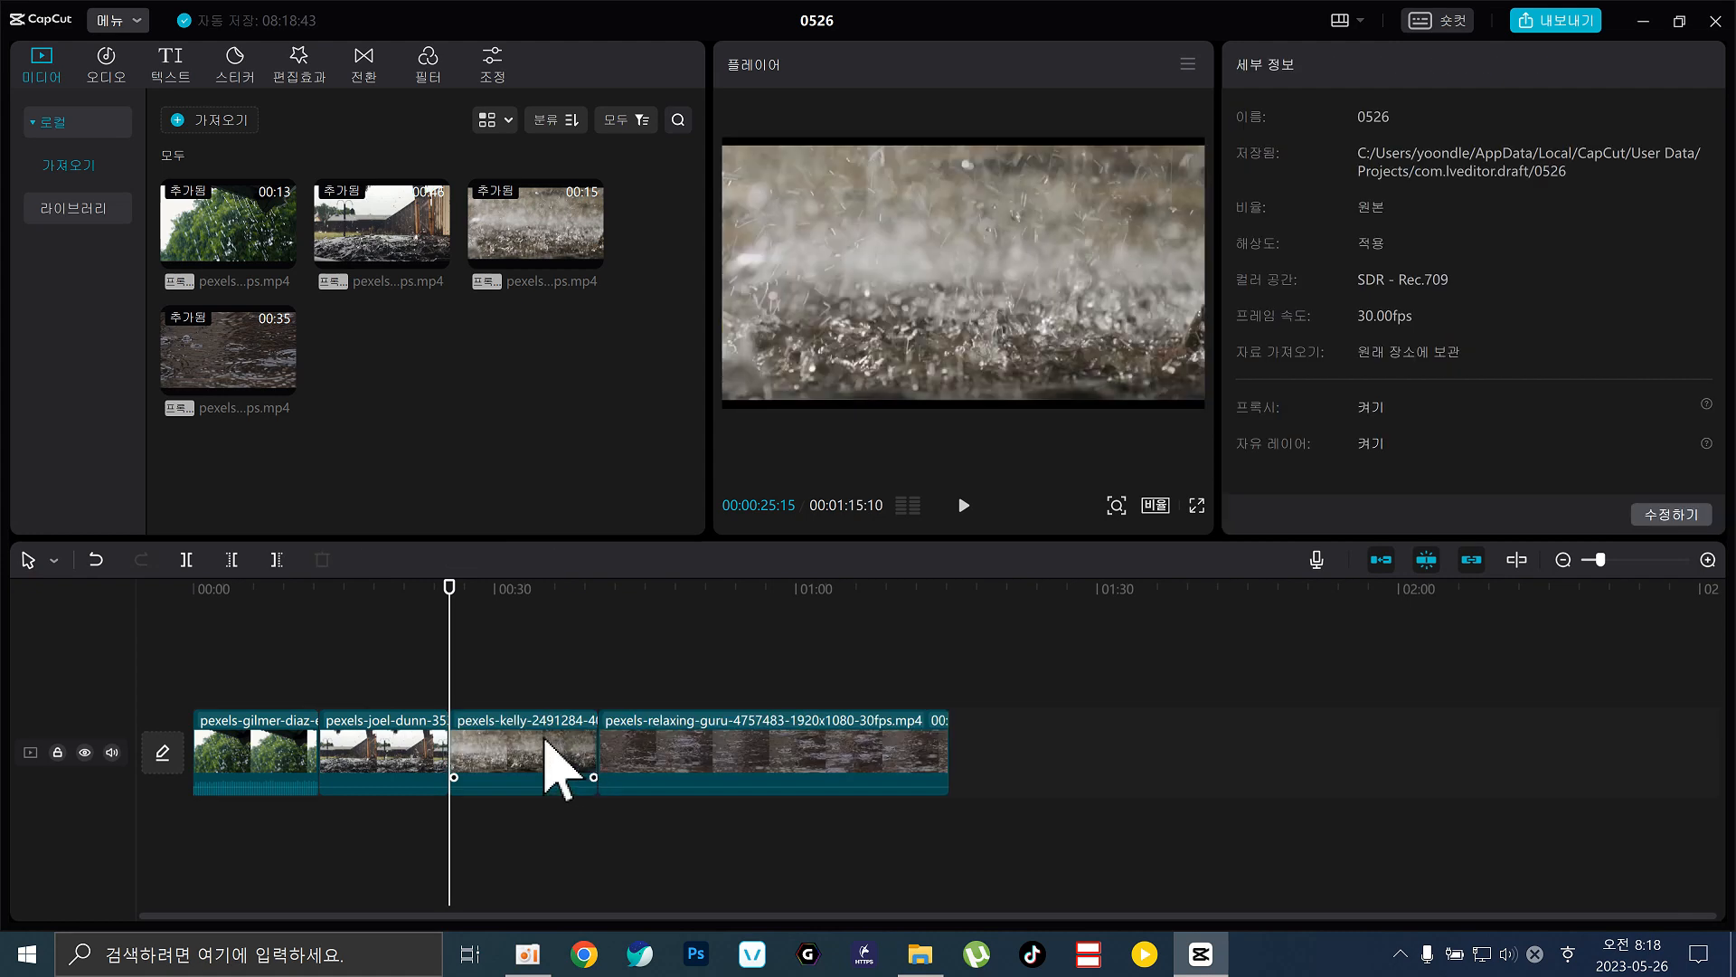
click(27, 561)
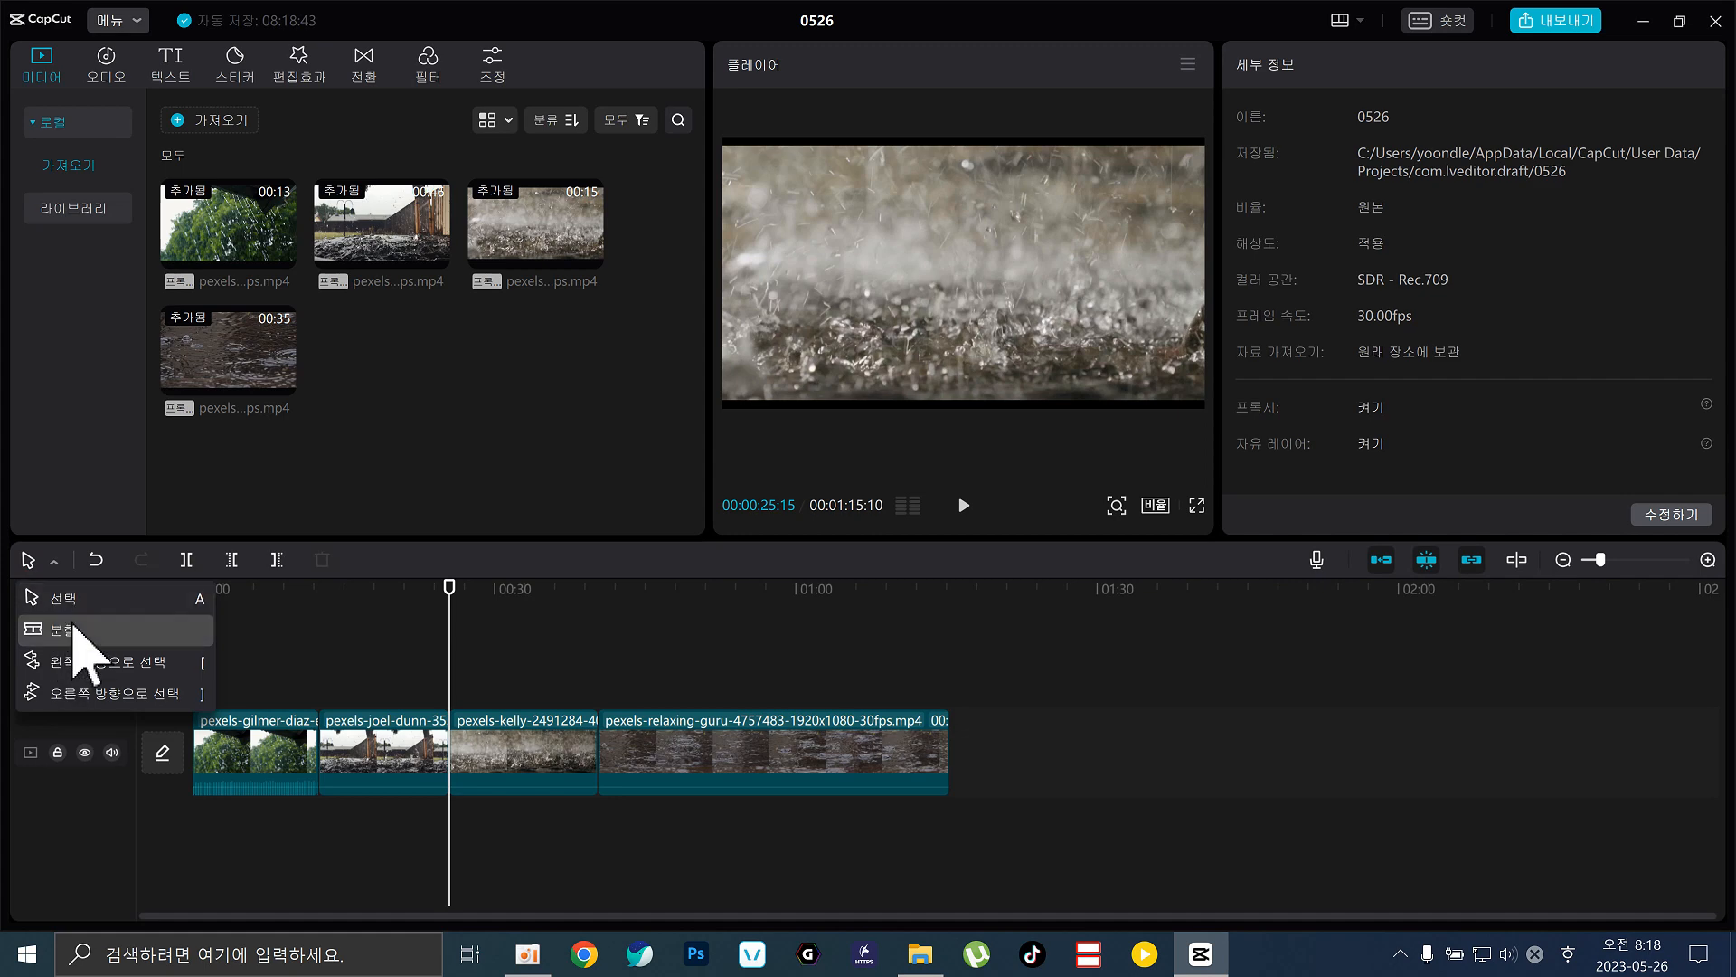
click(70, 599)
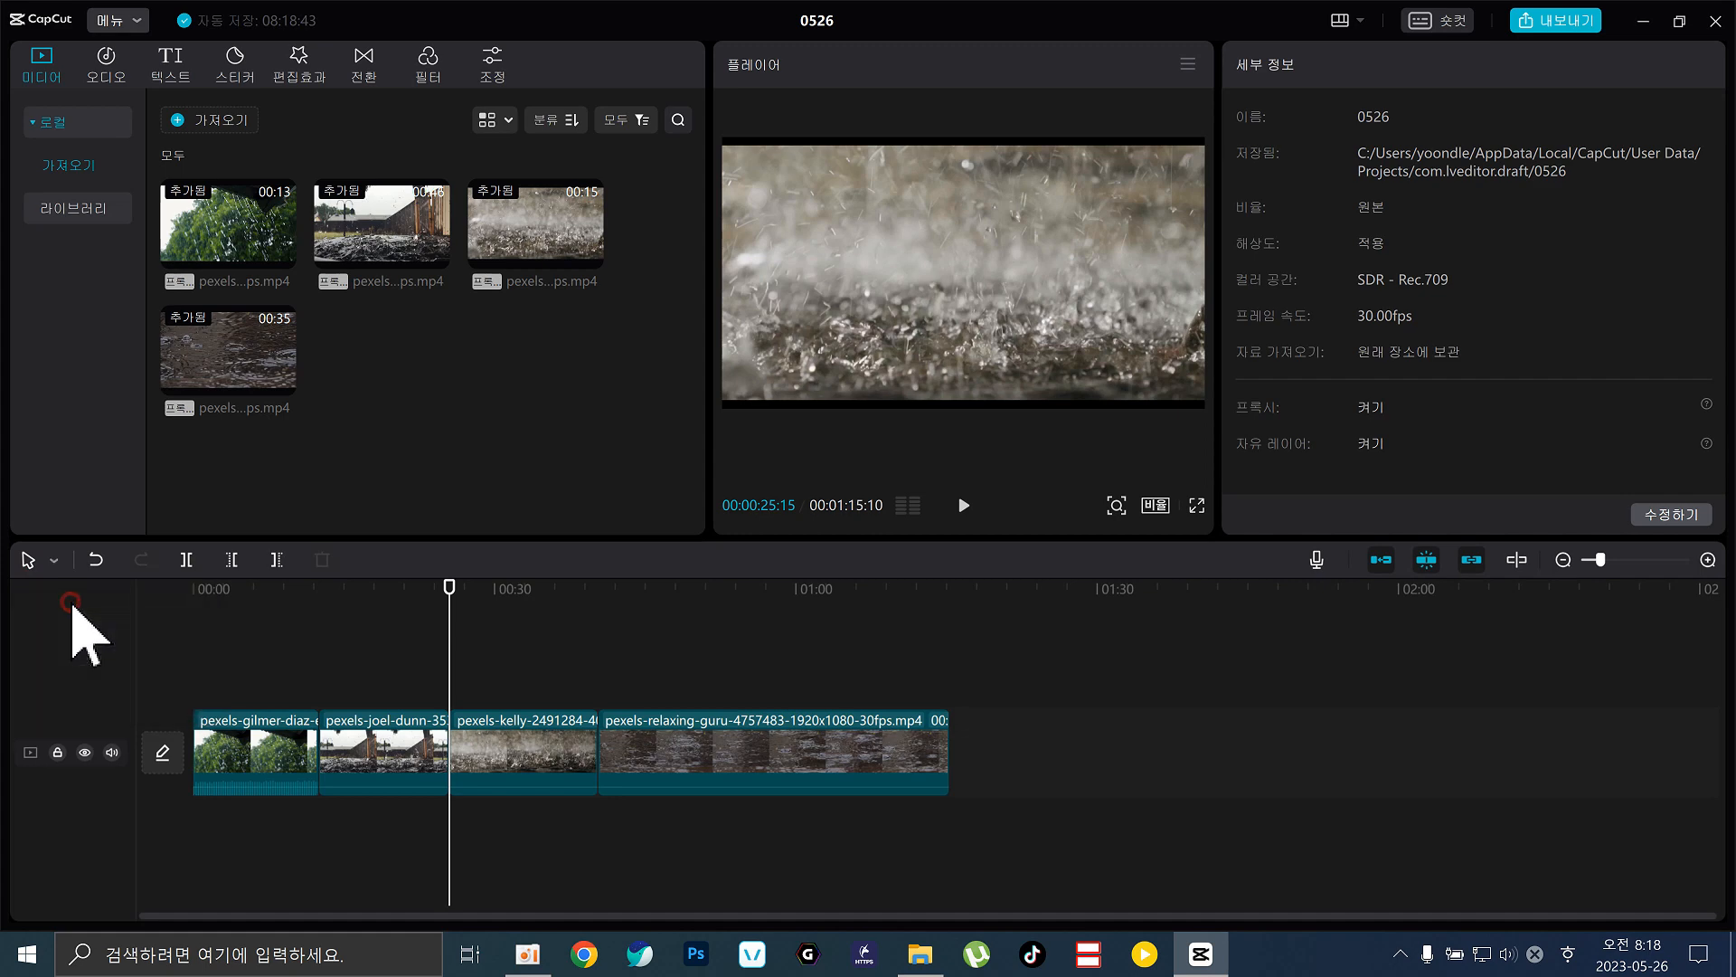
click(30, 559)
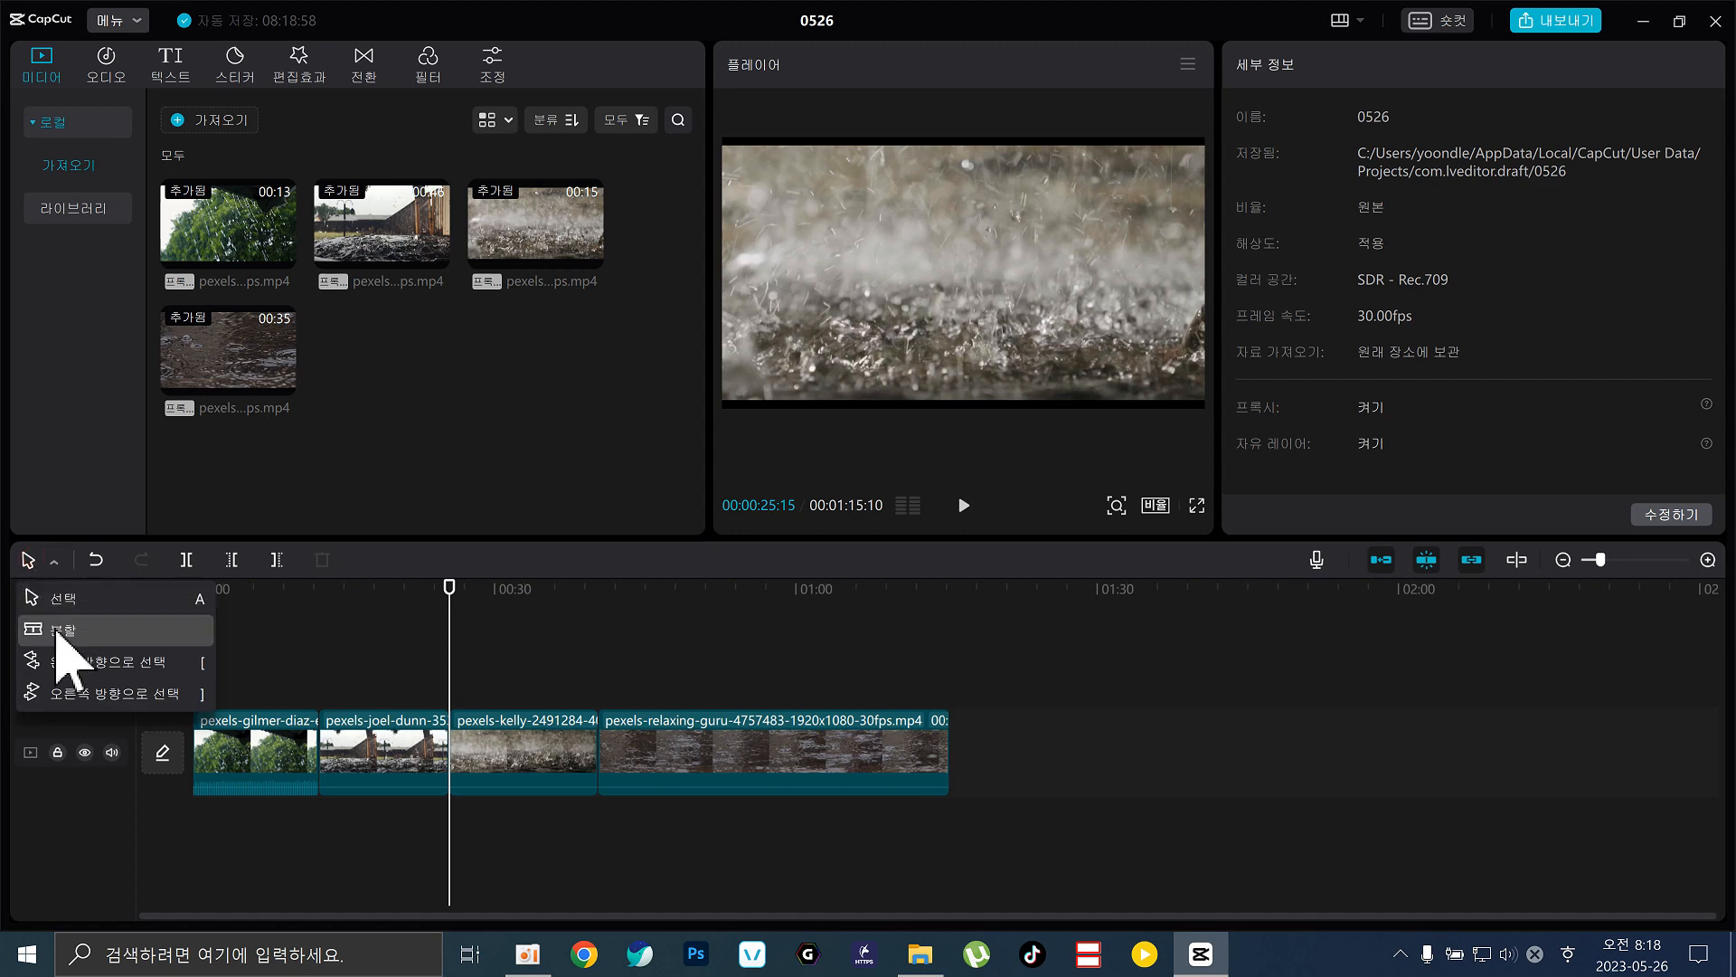
click(369, 628)
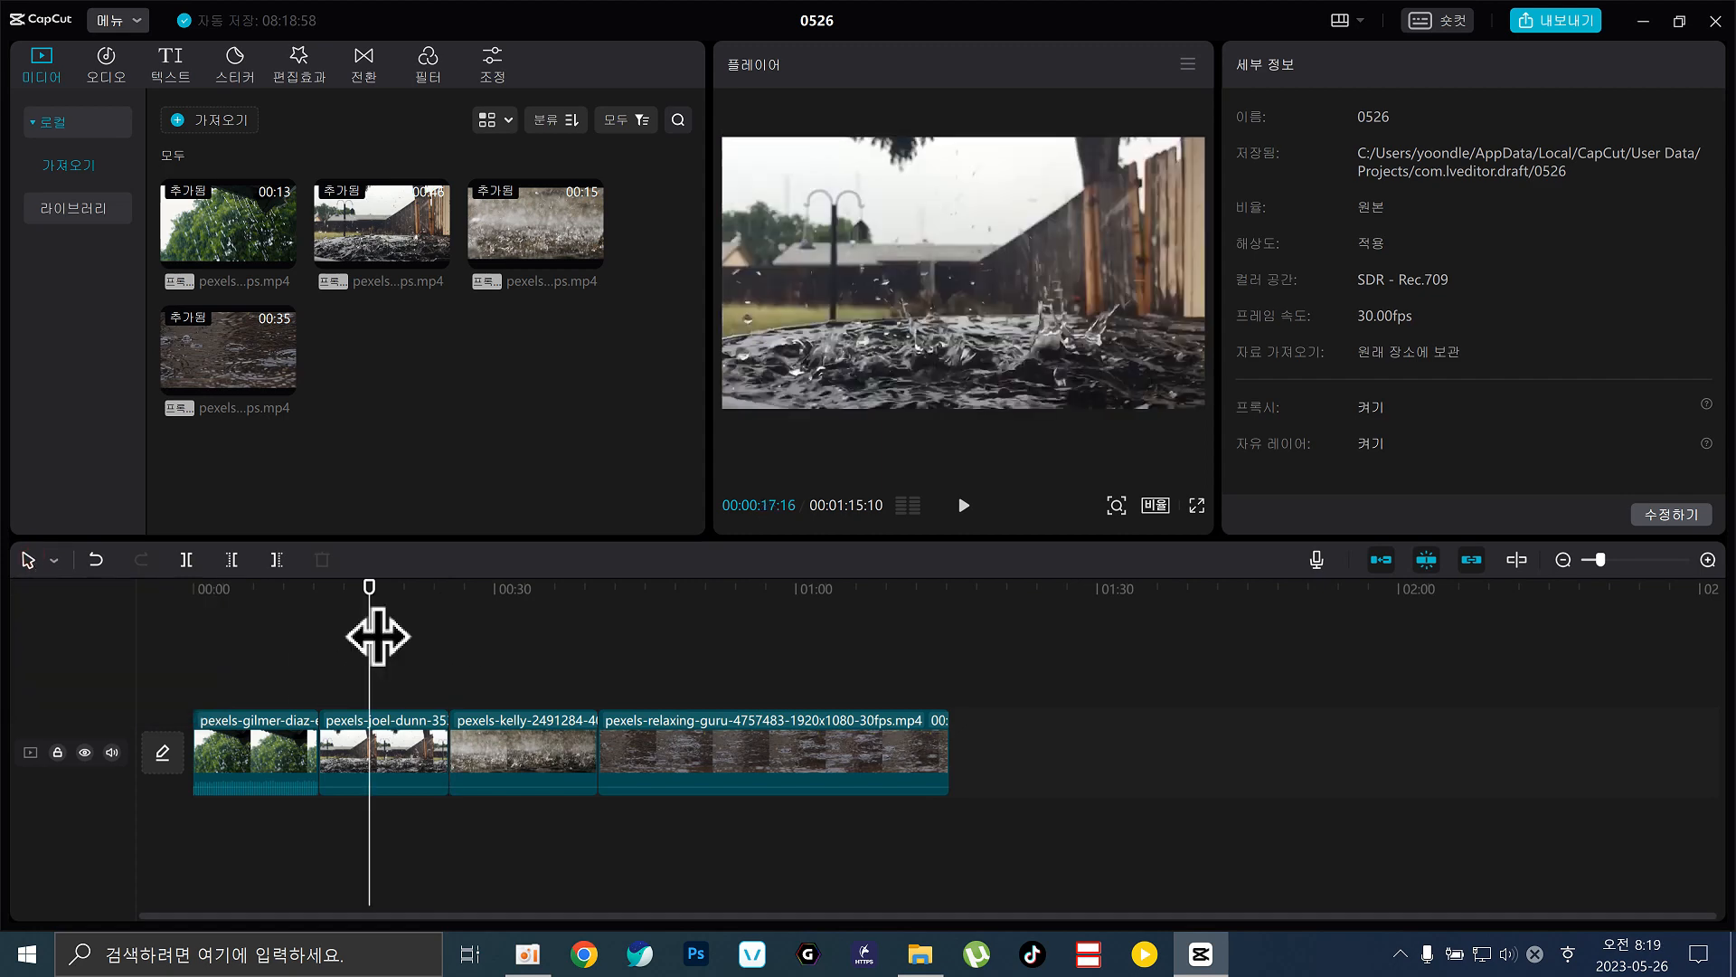
drag(375, 590, 369, 632)
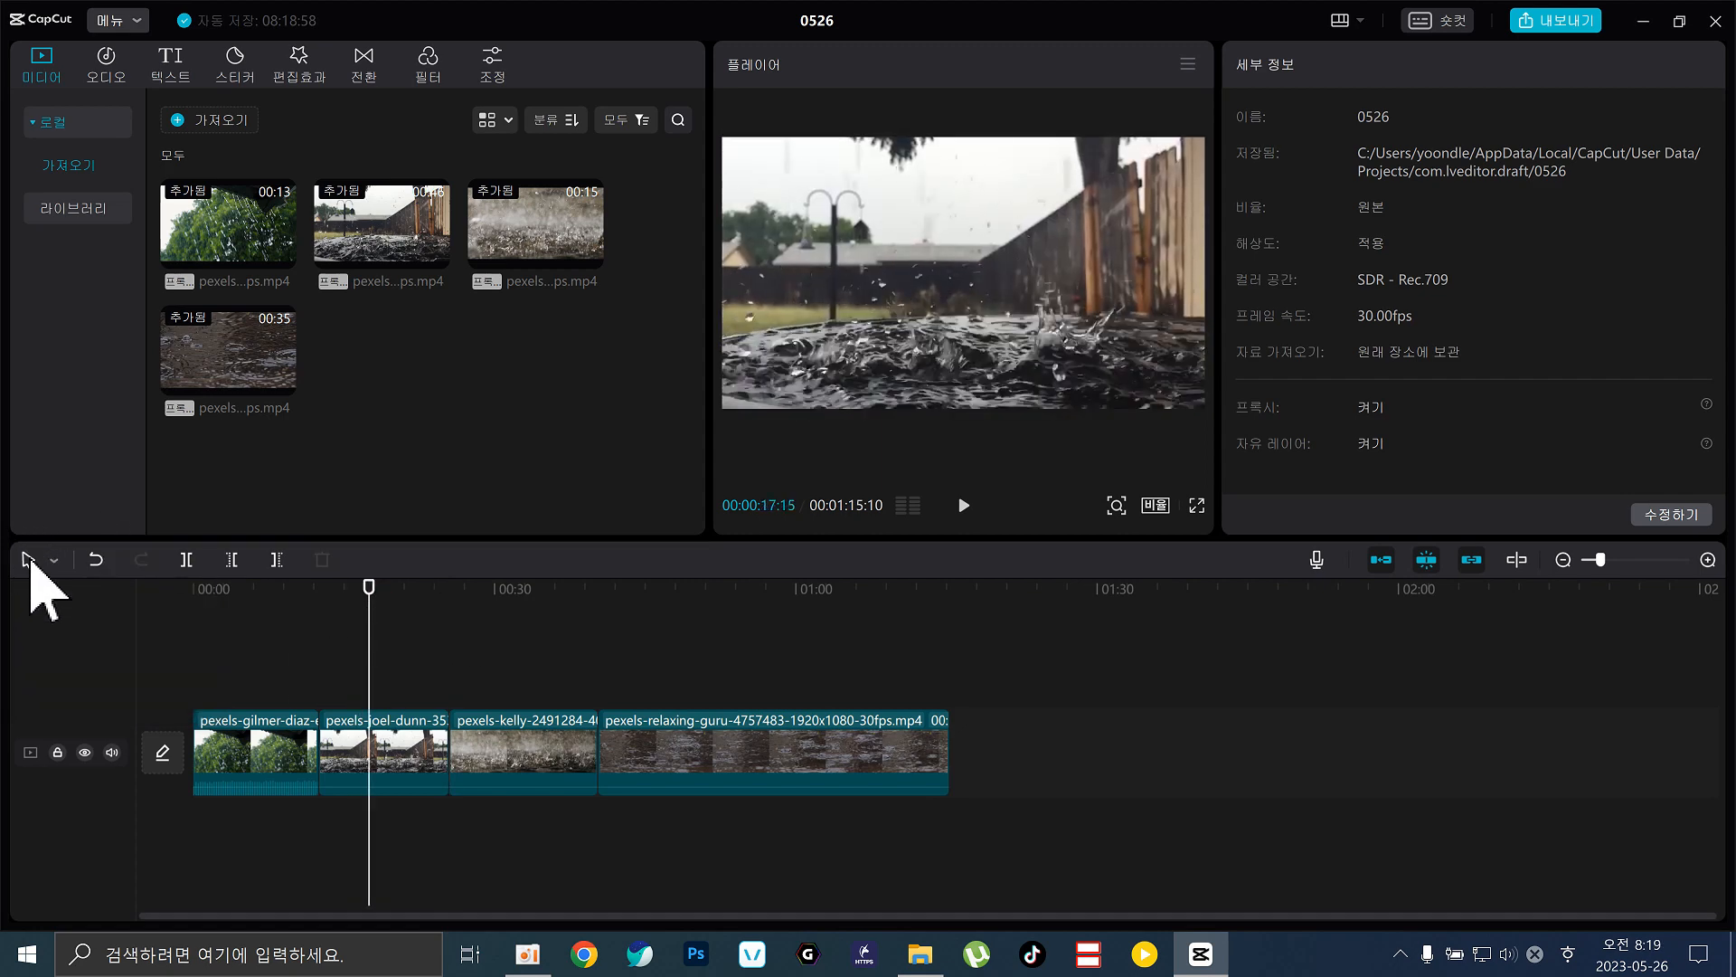
Compare the timeline keyboard shortcuts of presets 숏컷 2 through 숏컷 5, ending back on 숏컷 1.
click(1447, 22)
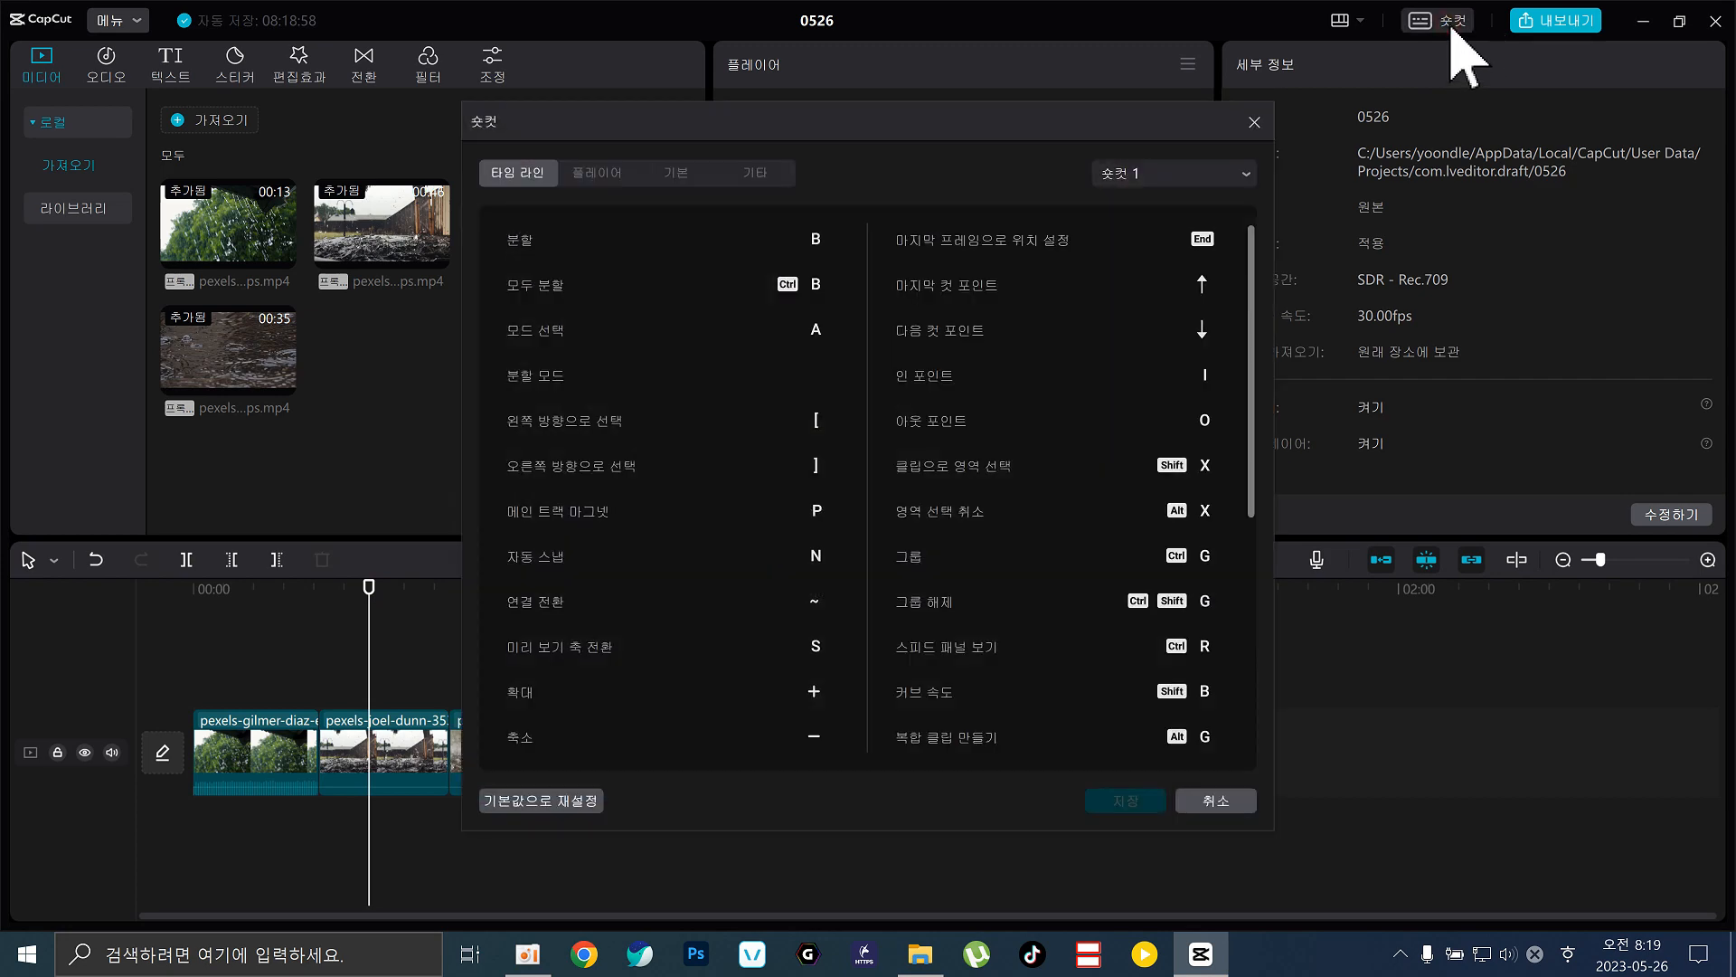
click(1139, 174)
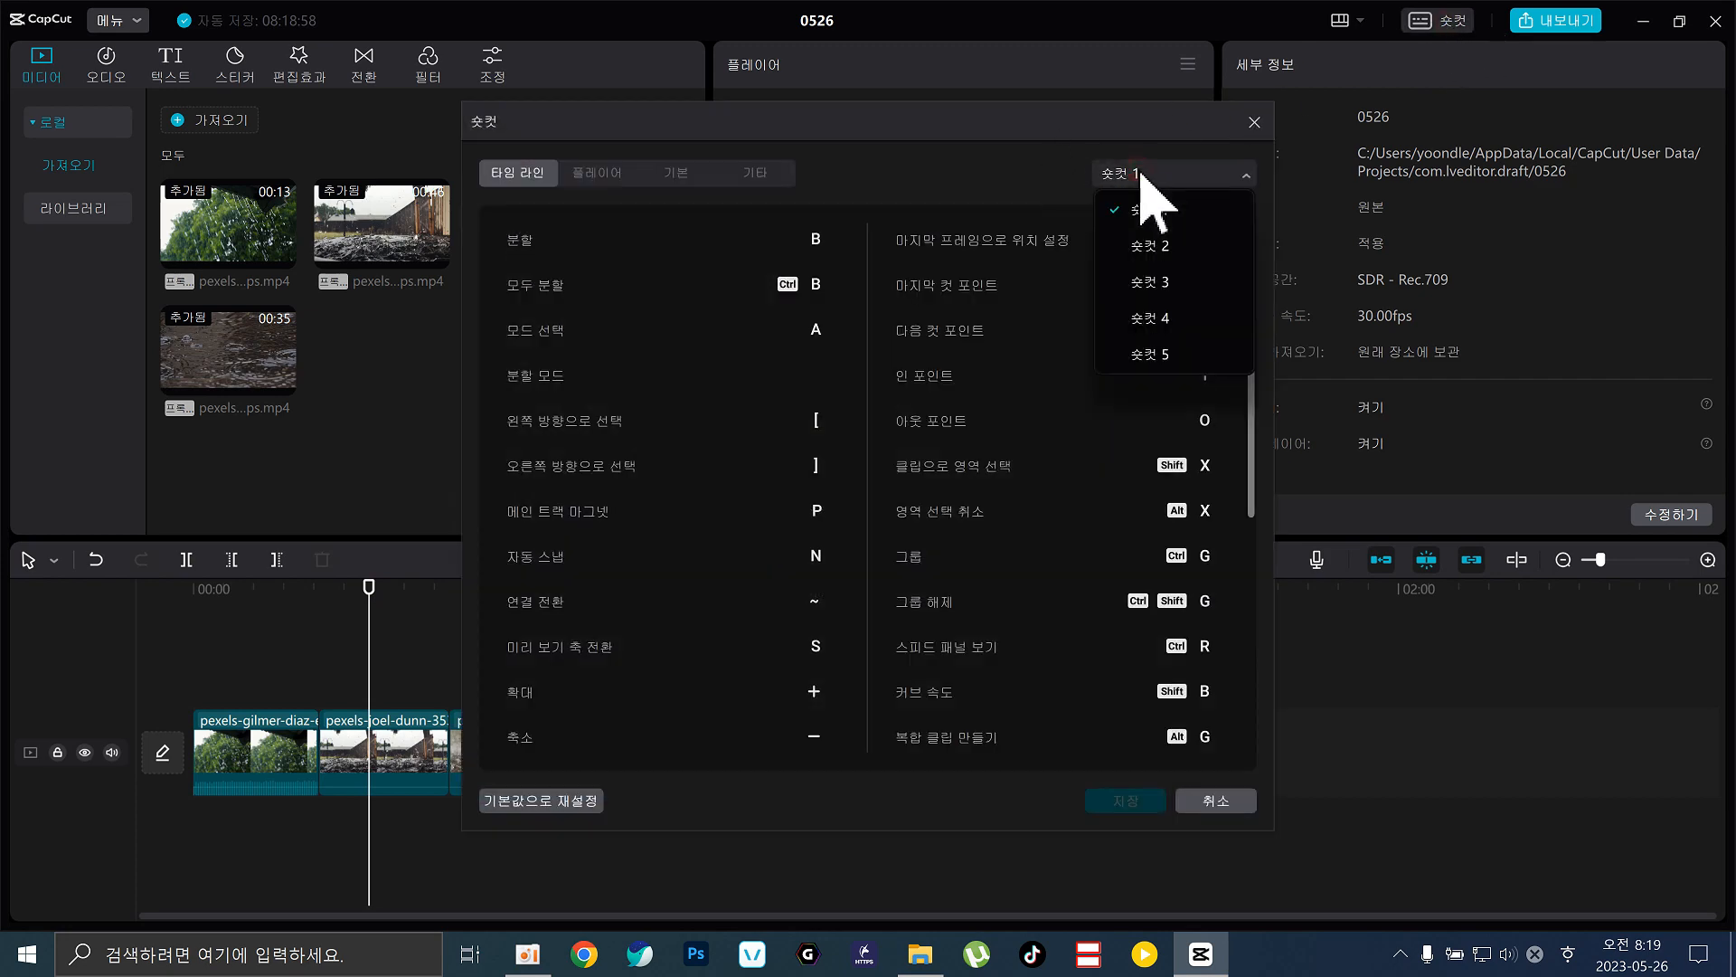
click(1144, 246)
click(1145, 174)
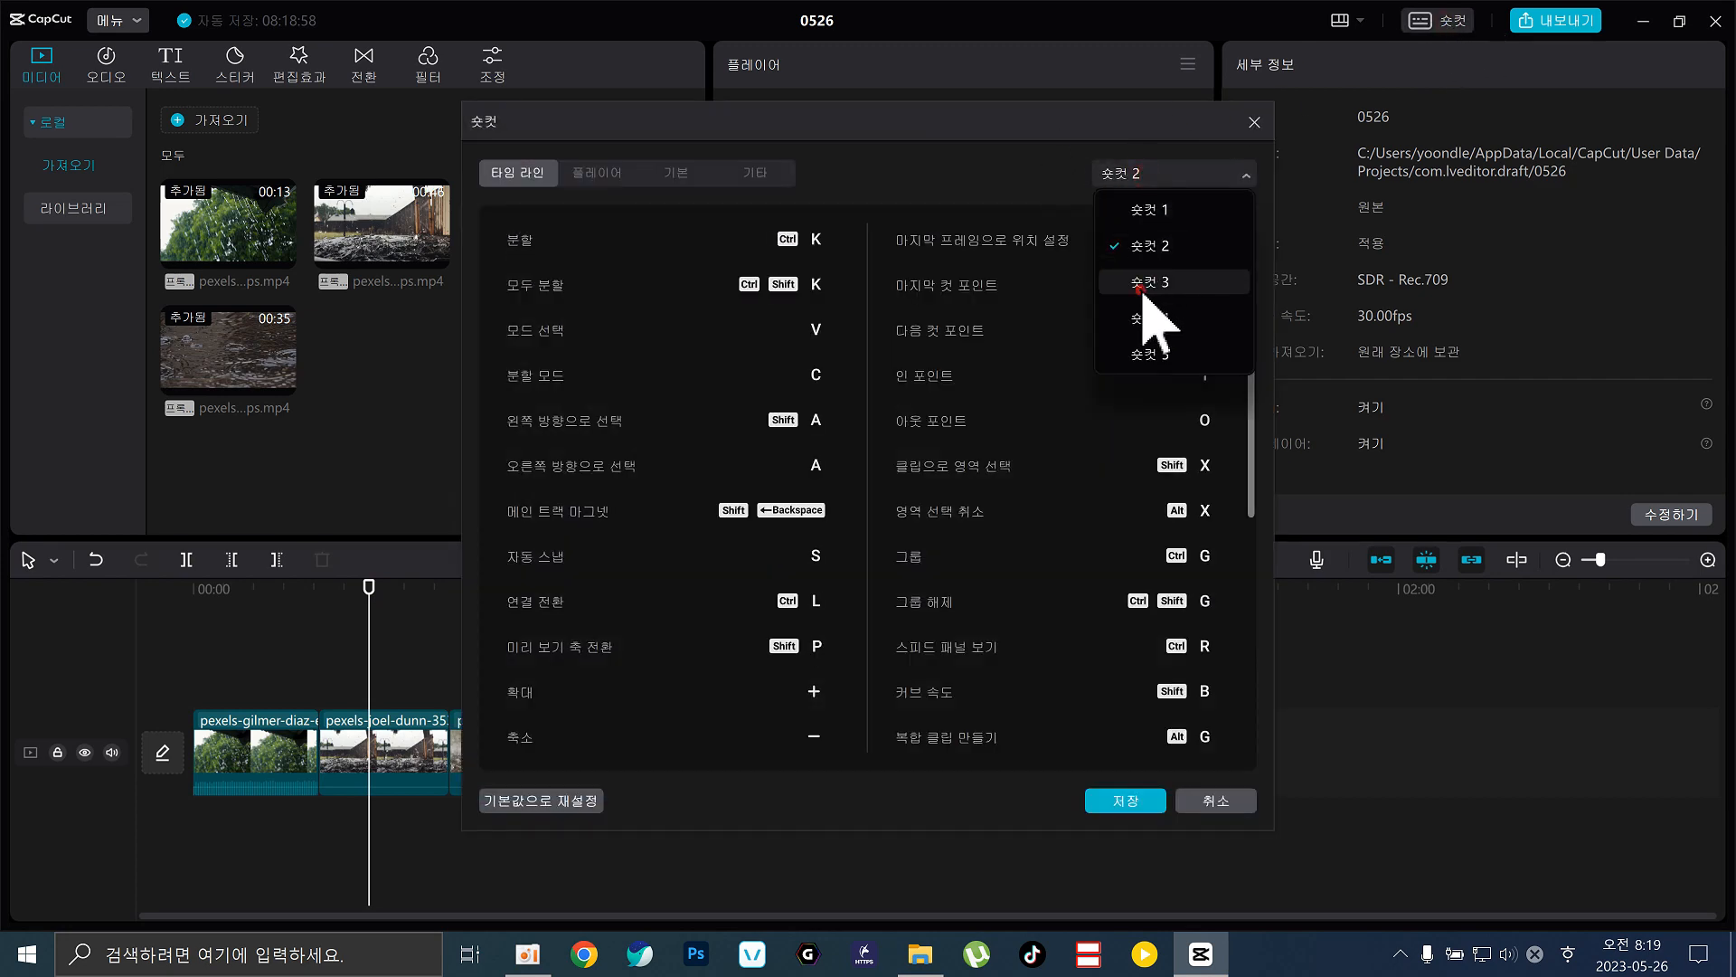
click(1143, 282)
click(1161, 175)
click(1148, 317)
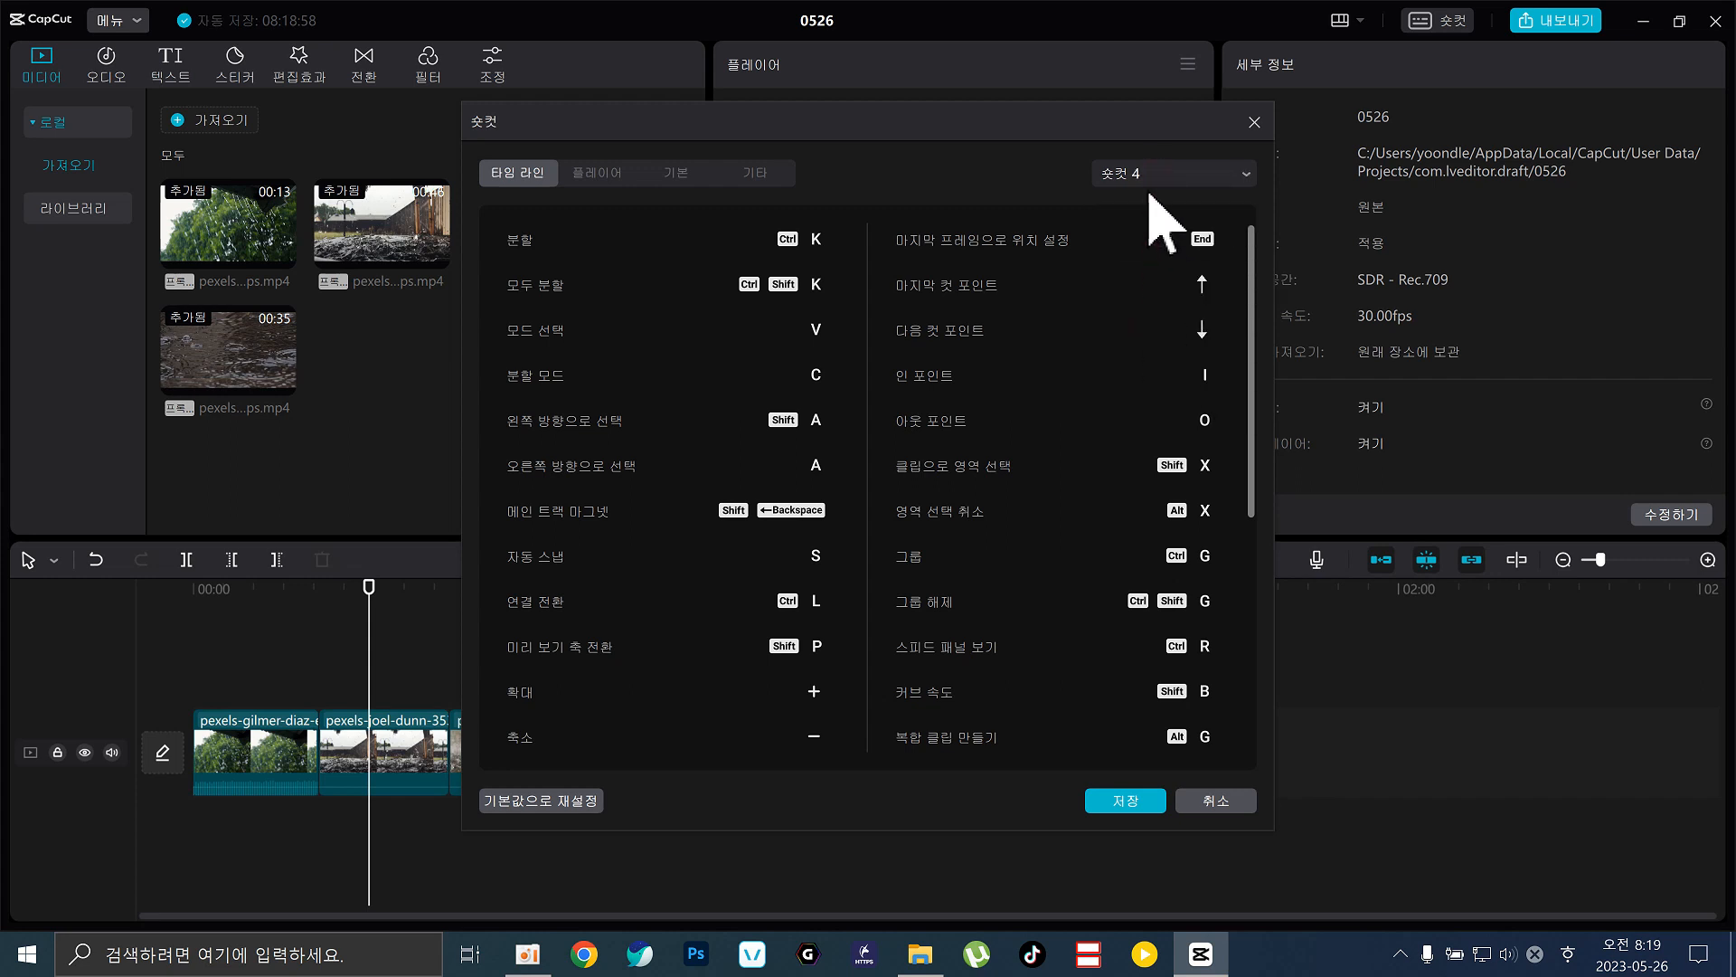
click(1150, 178)
click(1144, 352)
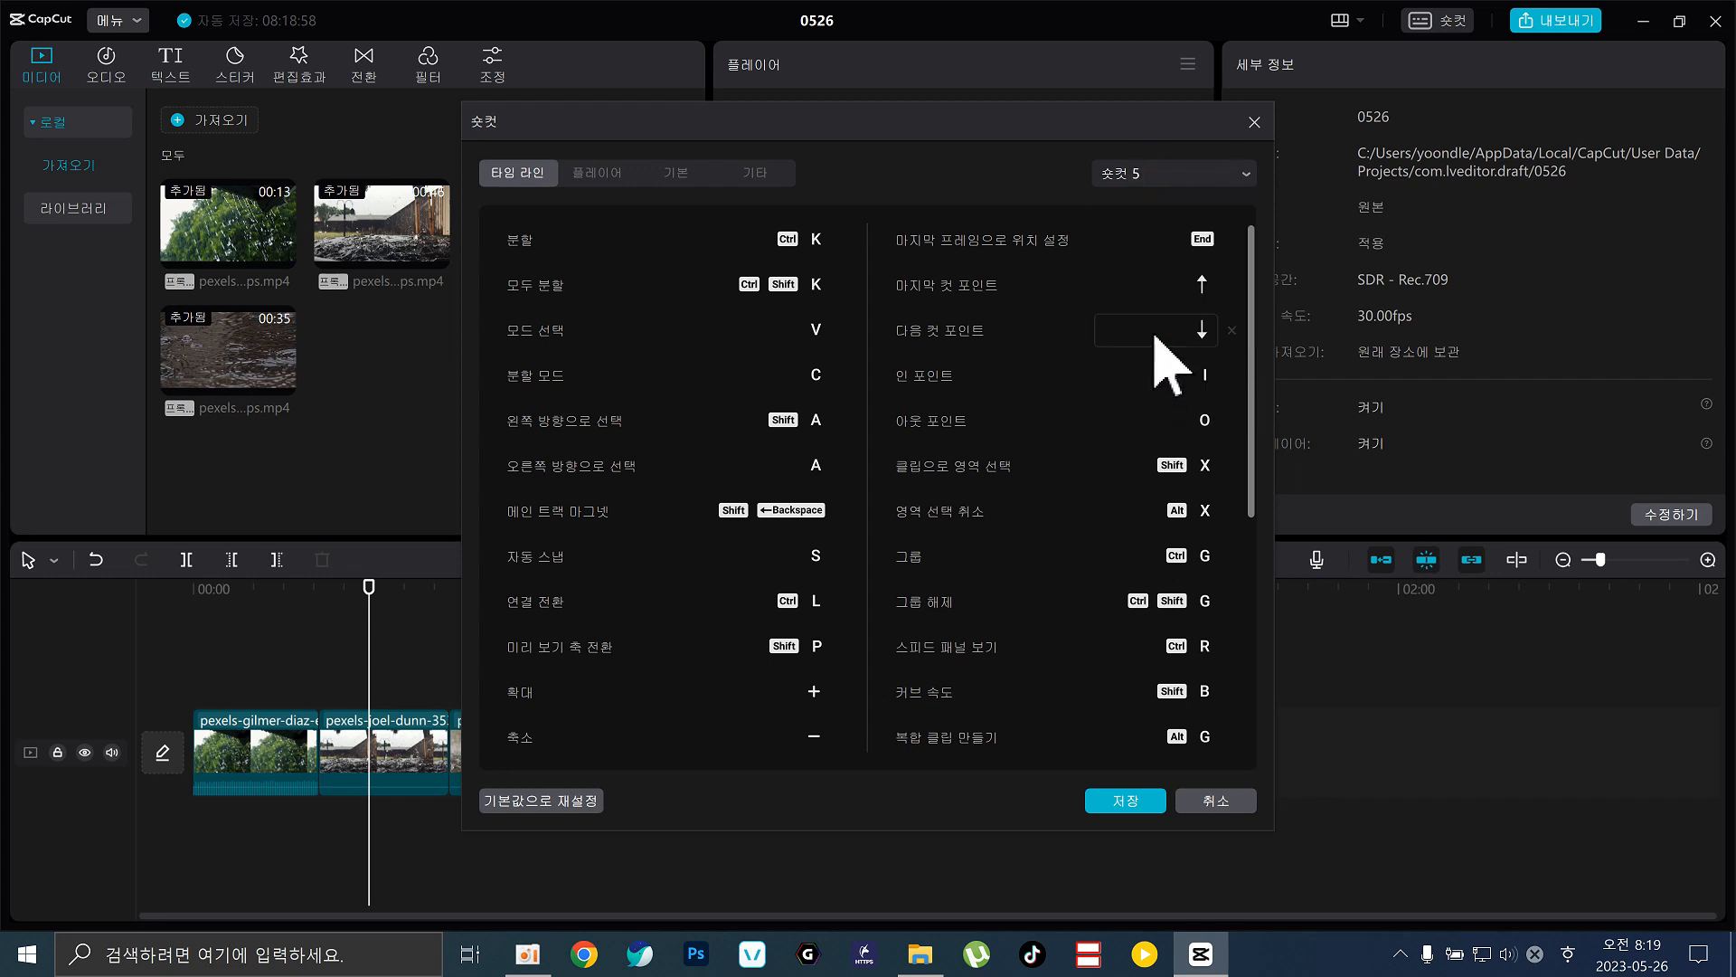
click(1144, 174)
click(1147, 210)
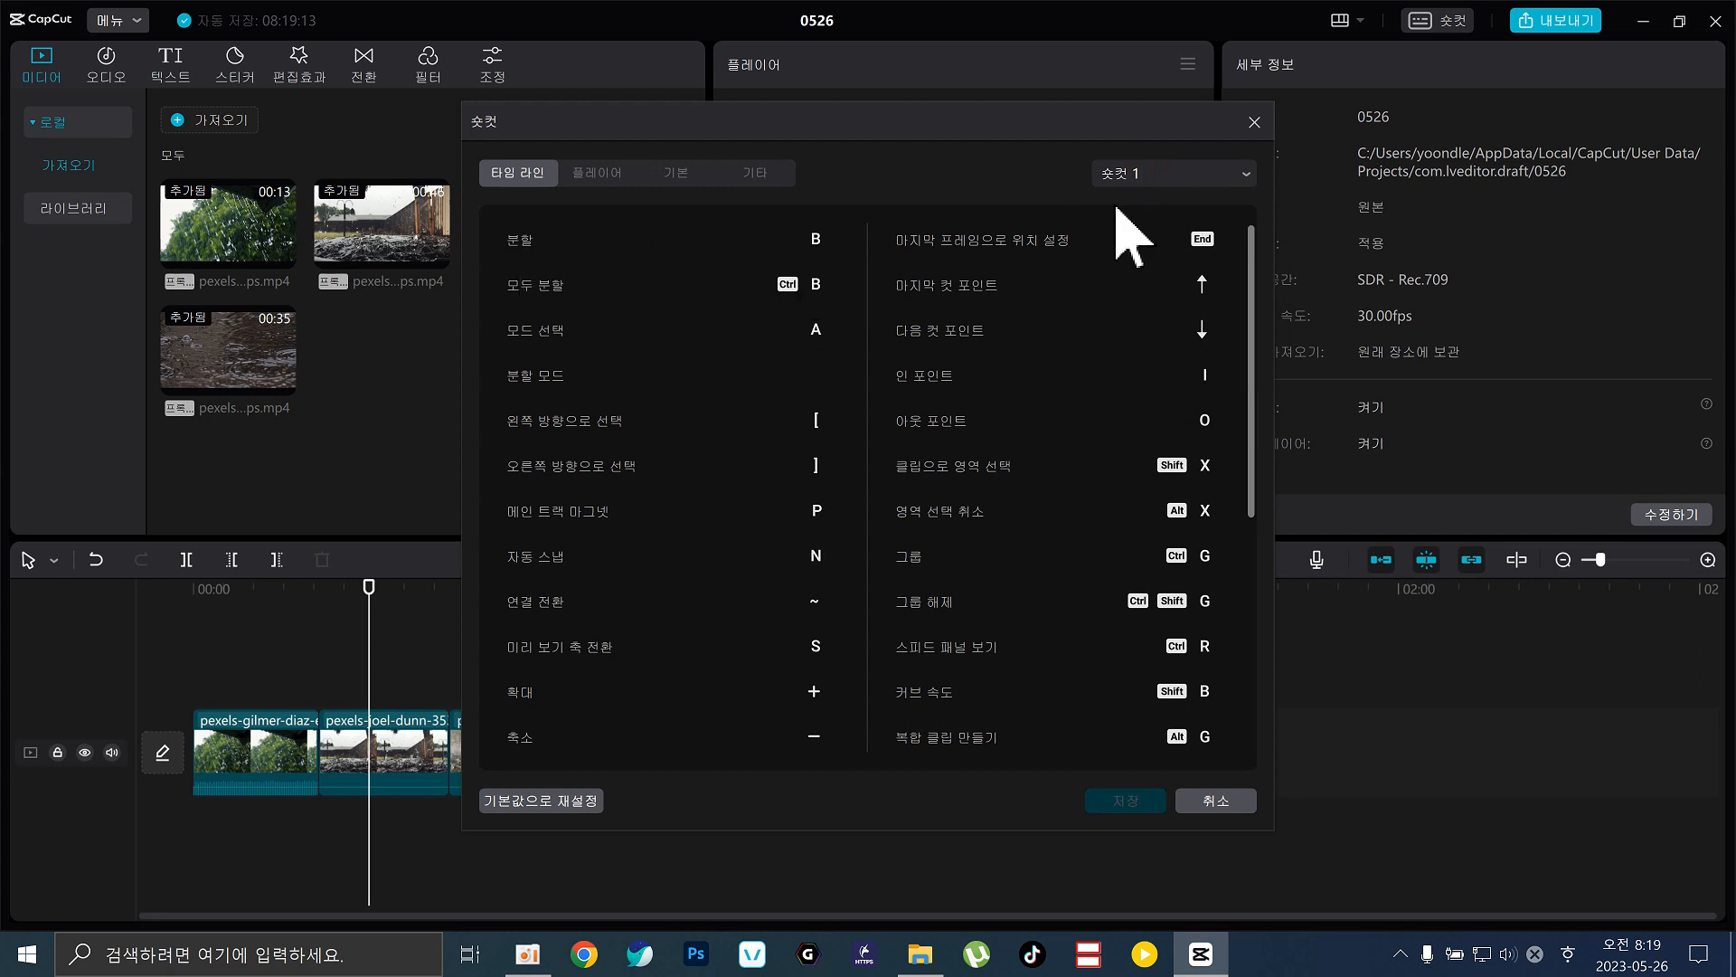
Compare the shortcut for splitting (분할) across presets 숏컷 1, 숏컷 2 and 숏컷 3, ending on 숏컷 1.
click(1171, 179)
click(1151, 246)
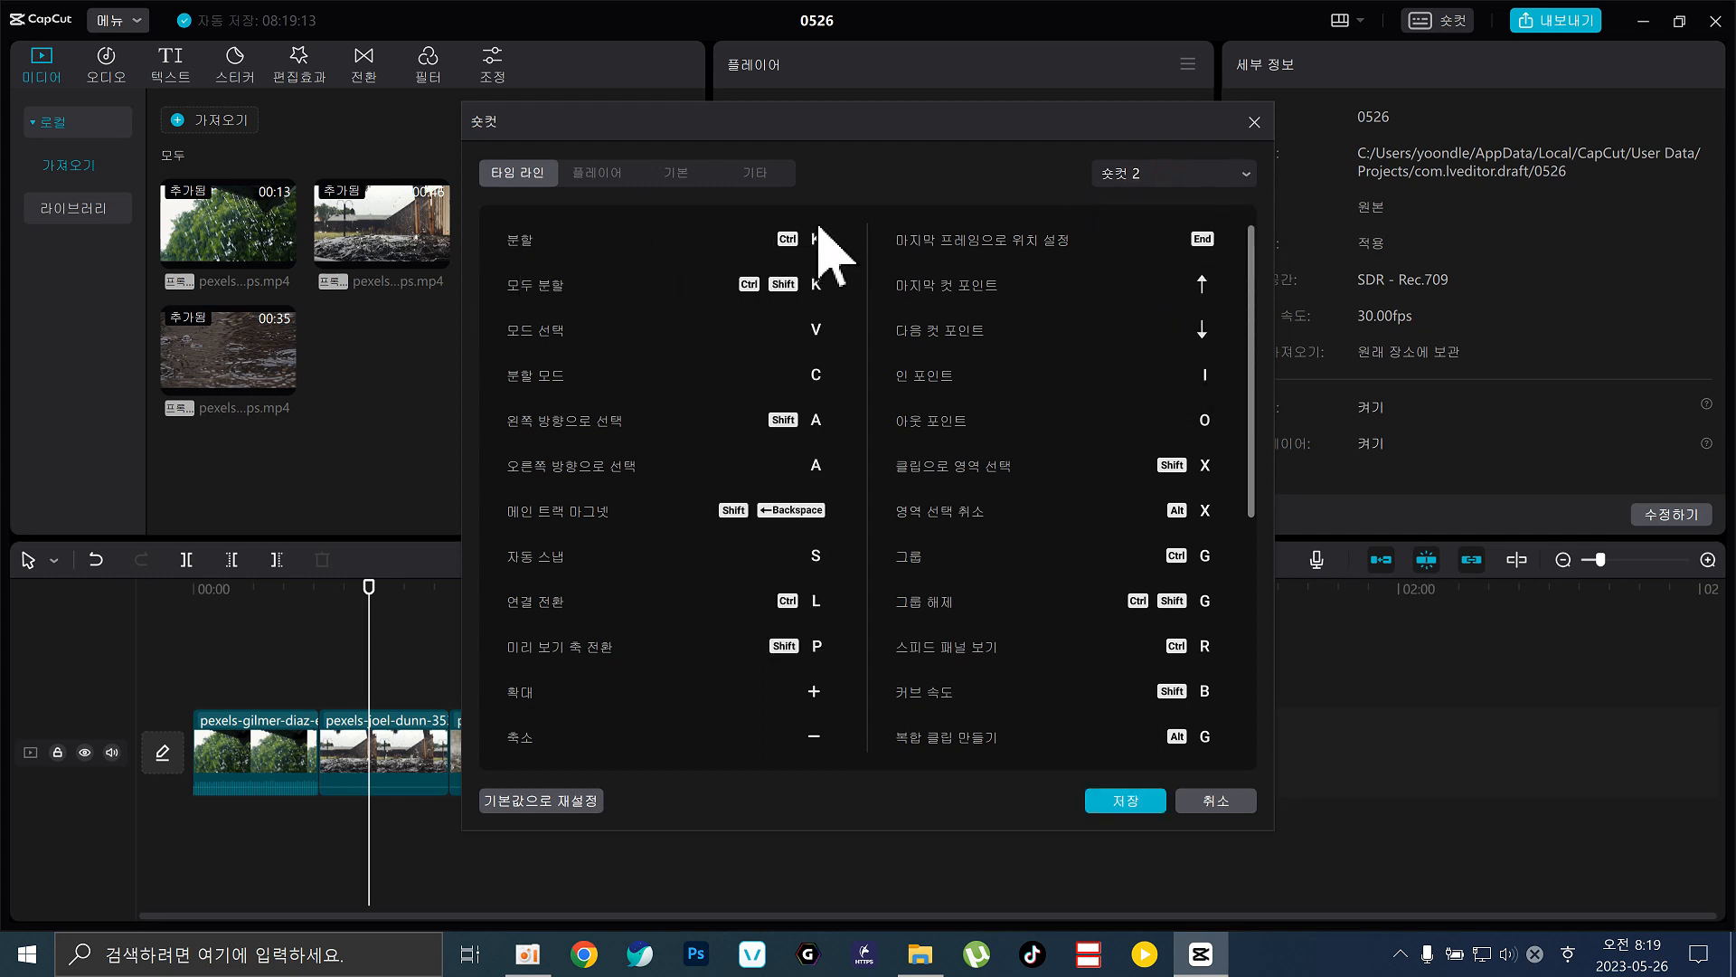
click(1164, 169)
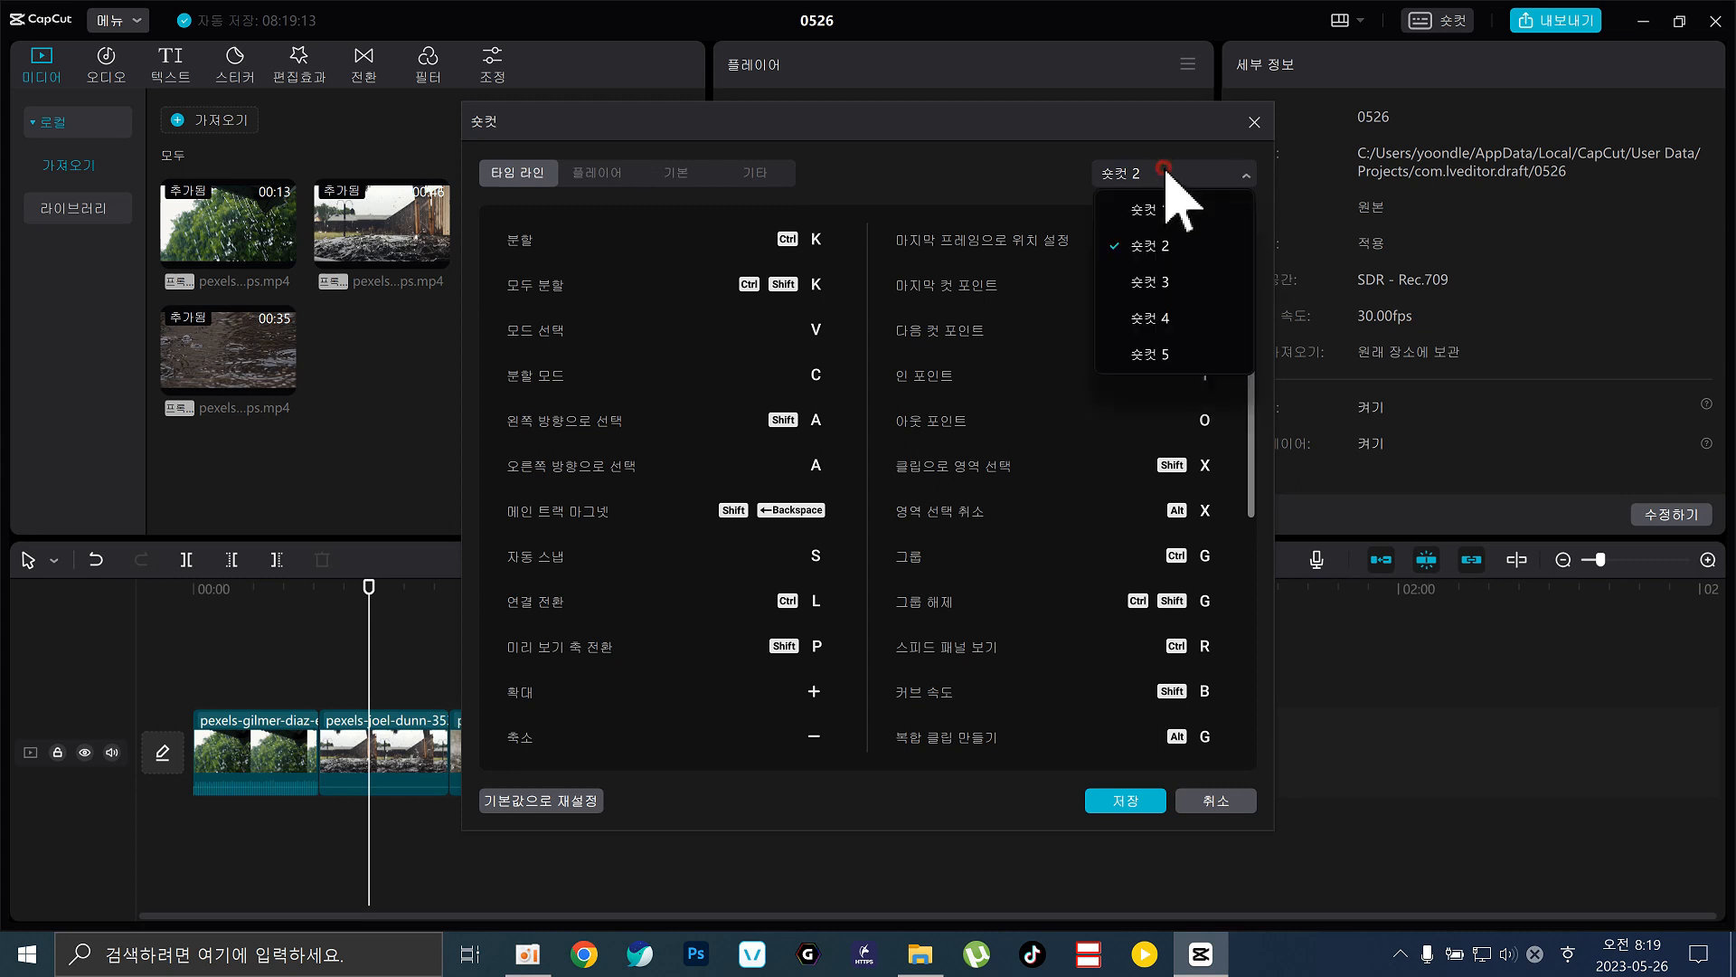
click(1164, 279)
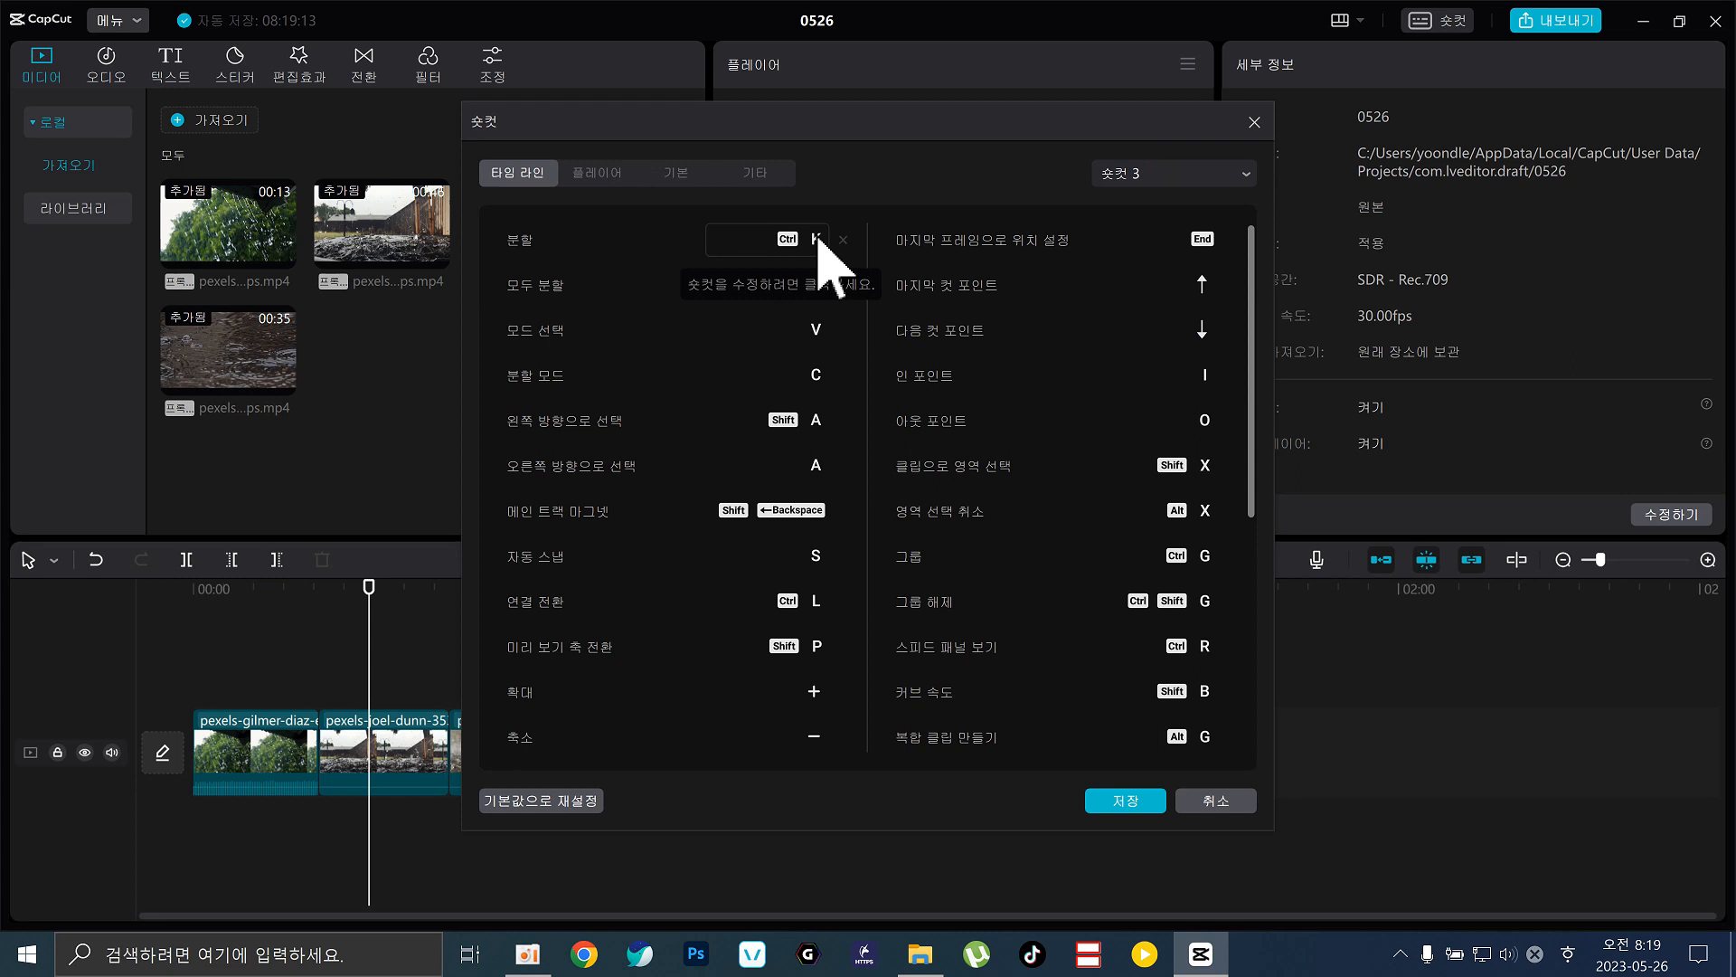
click(1143, 177)
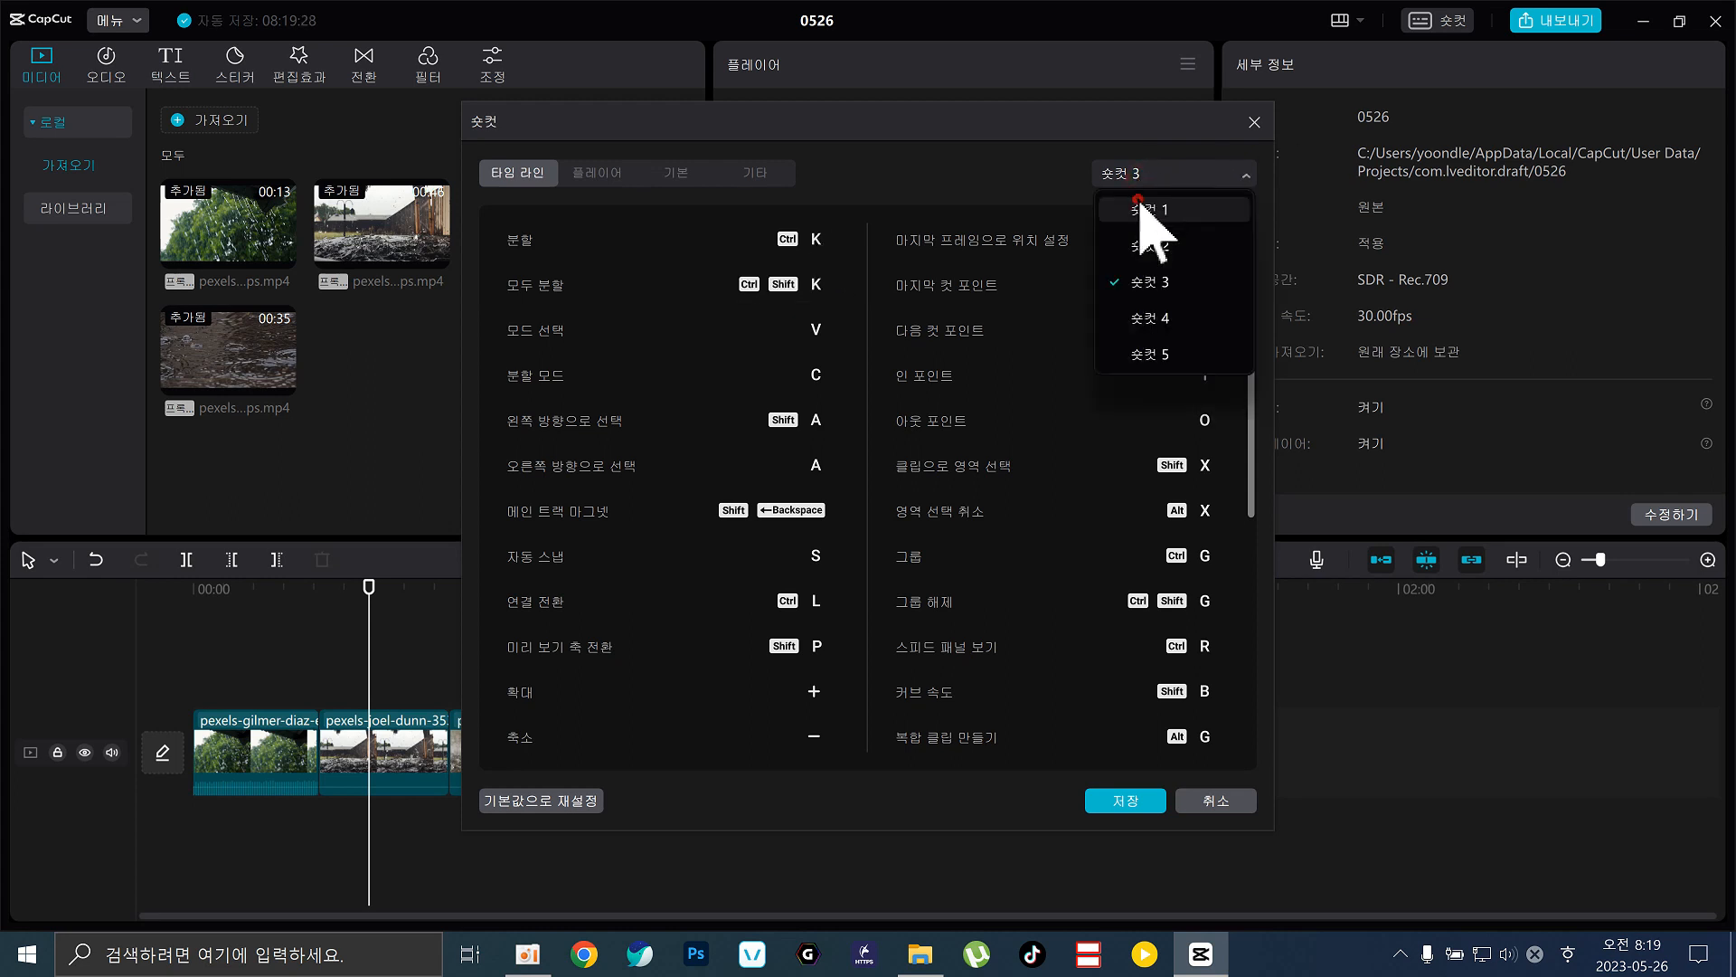
click(1140, 204)
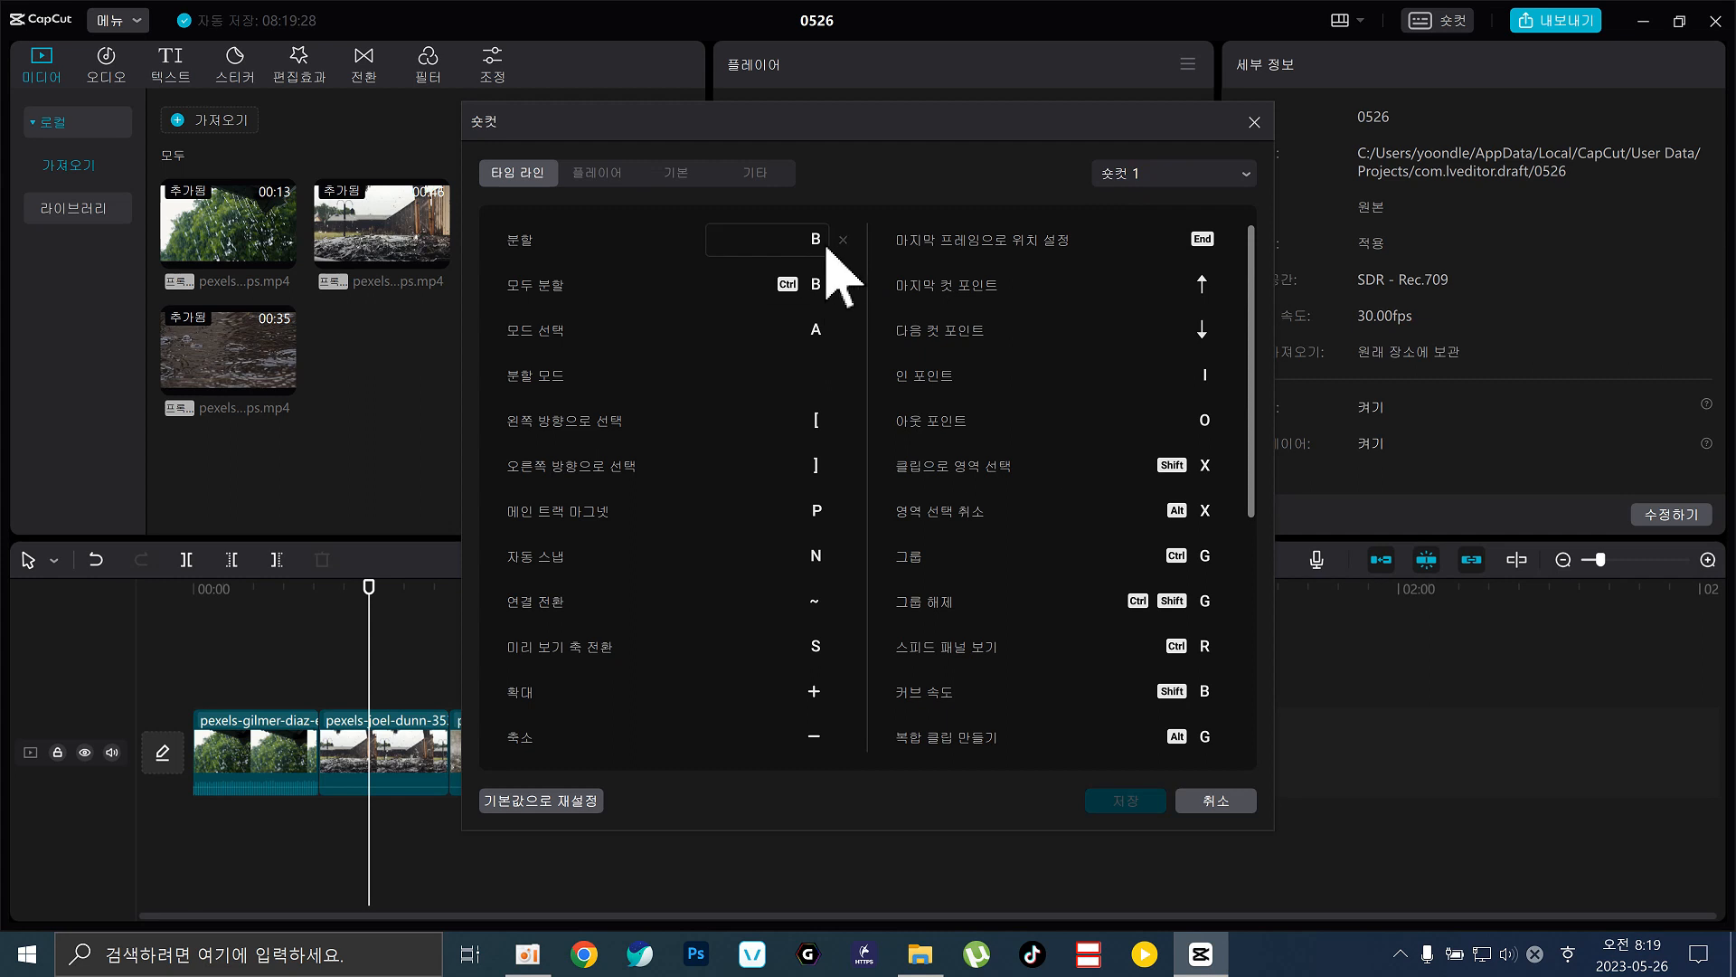
click(1157, 177)
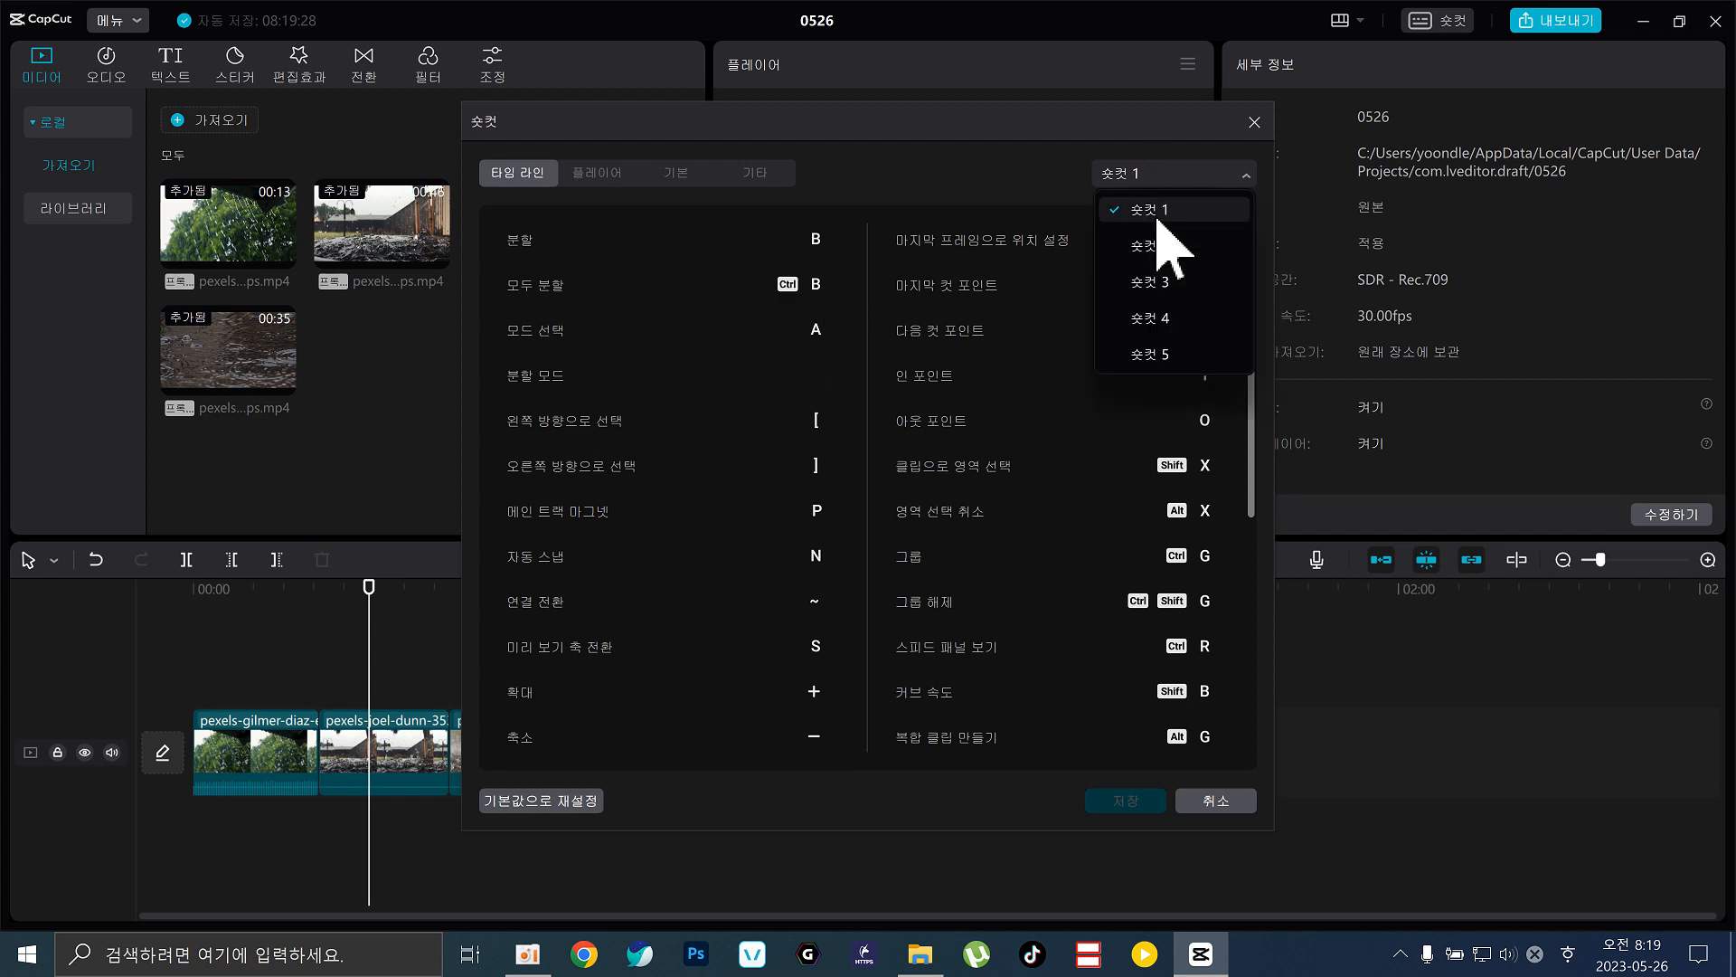
click(1176, 237)
click(1157, 174)
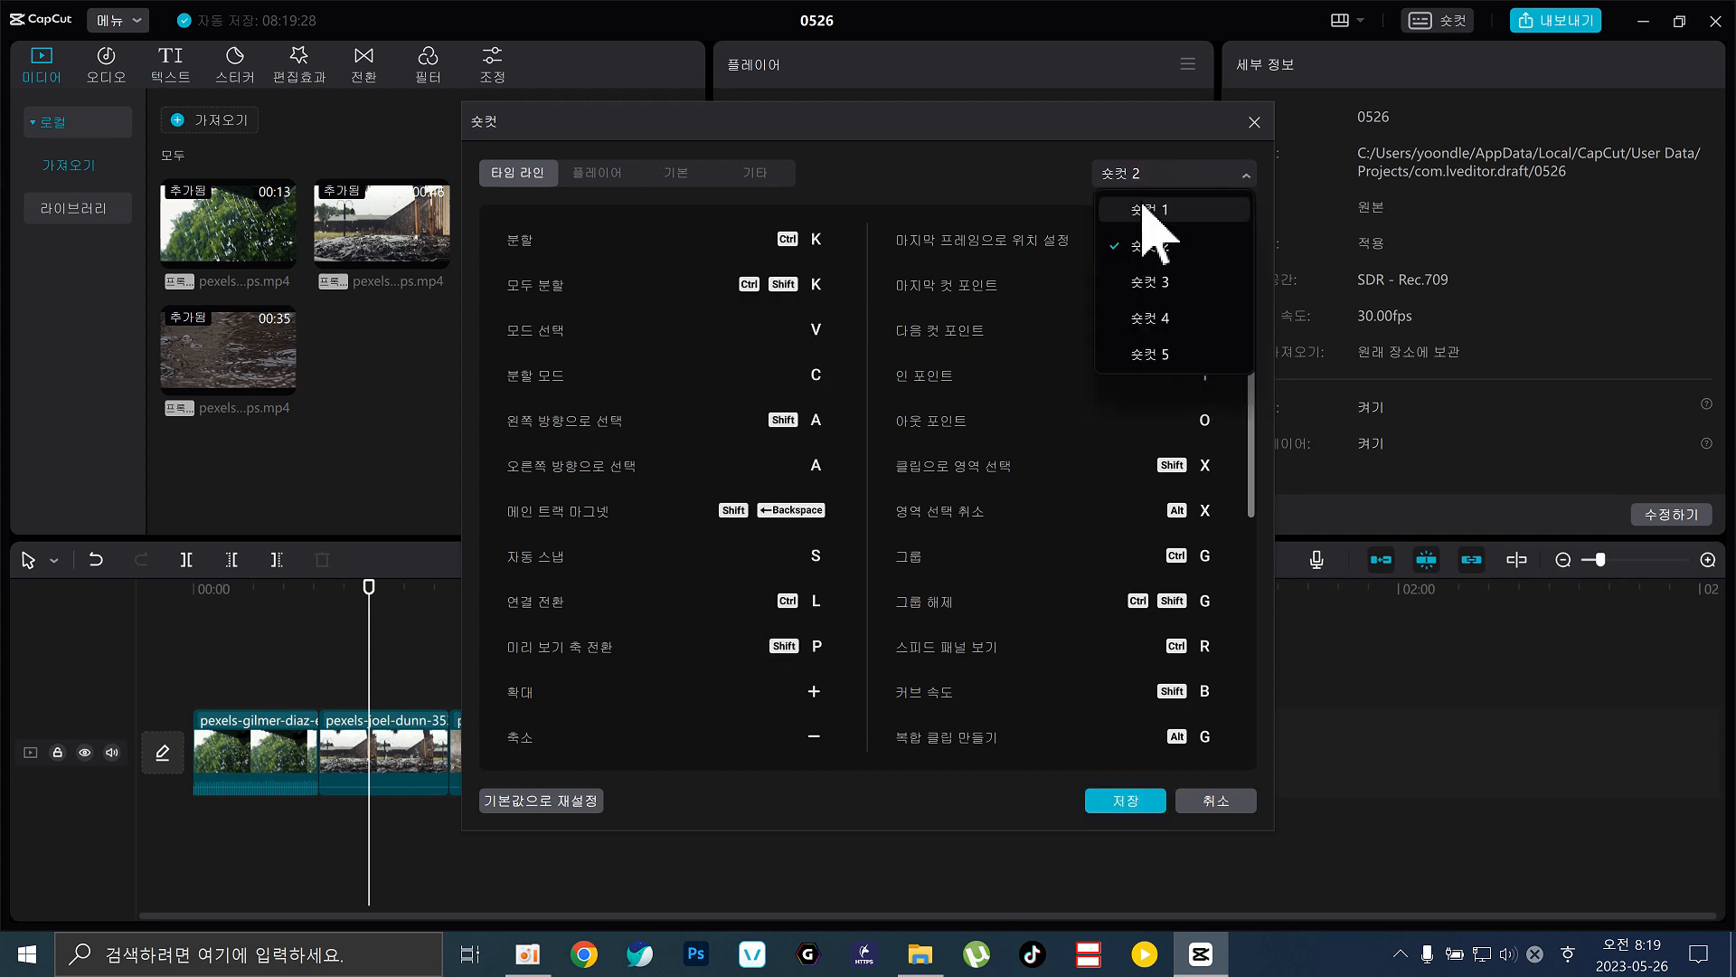
click(1147, 208)
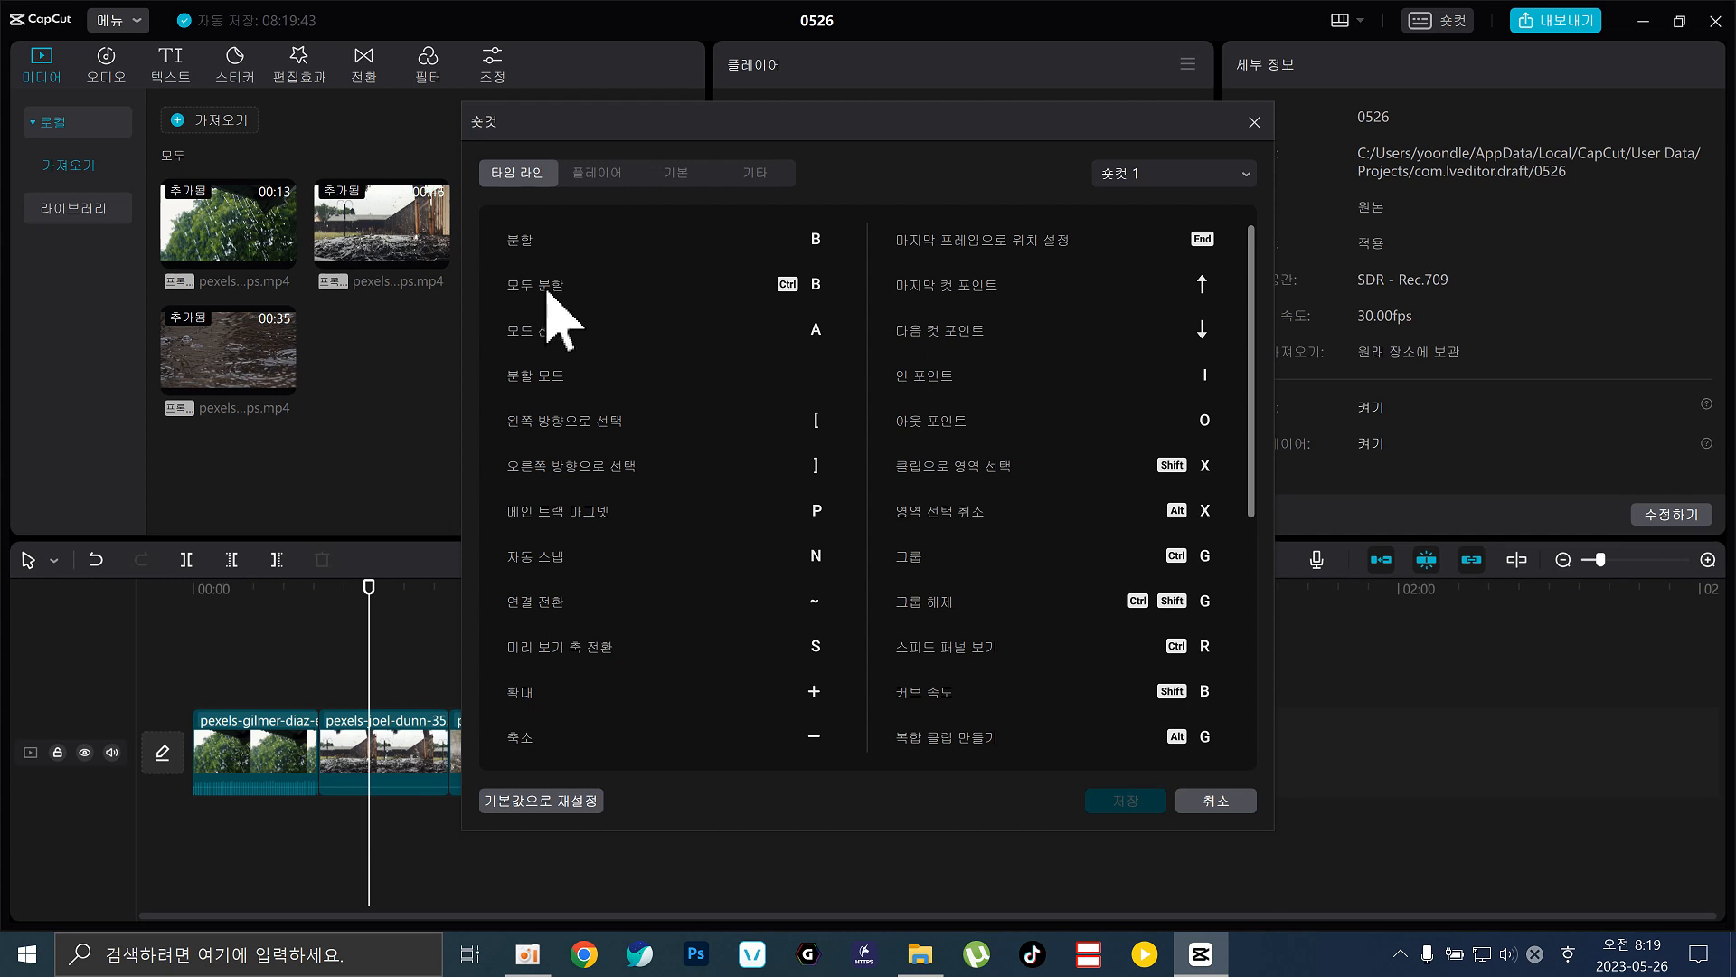
Reset the keyboard shortcuts of preset 숏컷 1 to their defaults and close the shortcut settings.
click(536, 799)
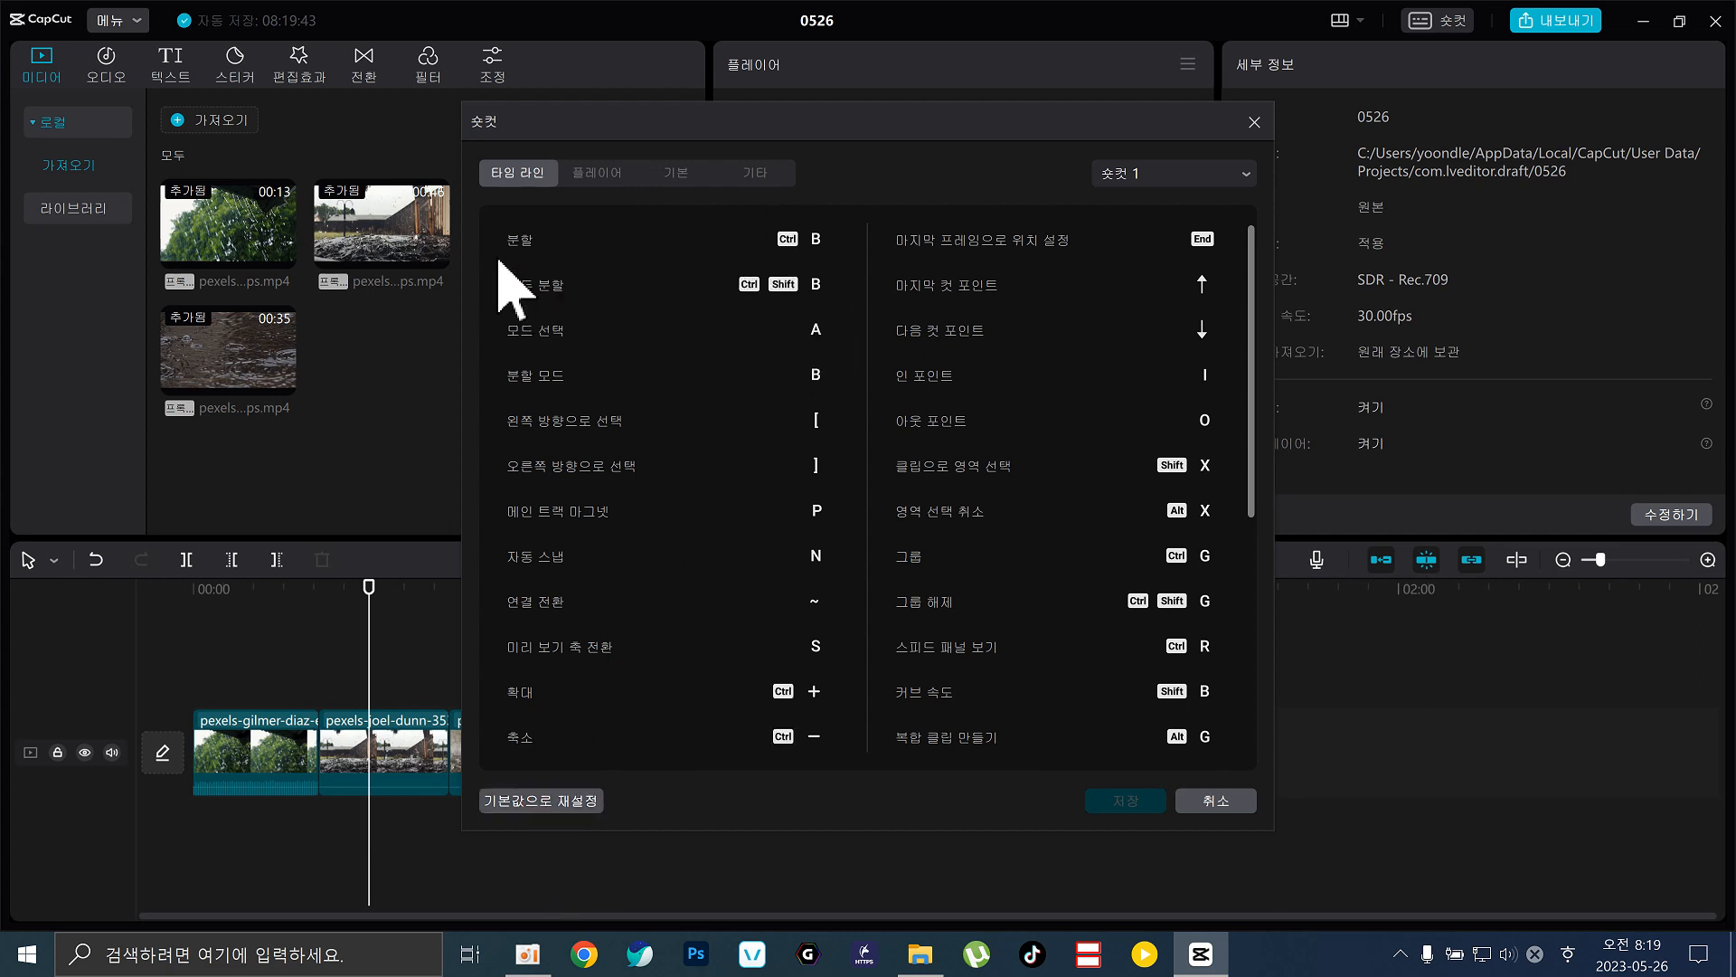
mouse_move(760, 242)
click(1223, 803)
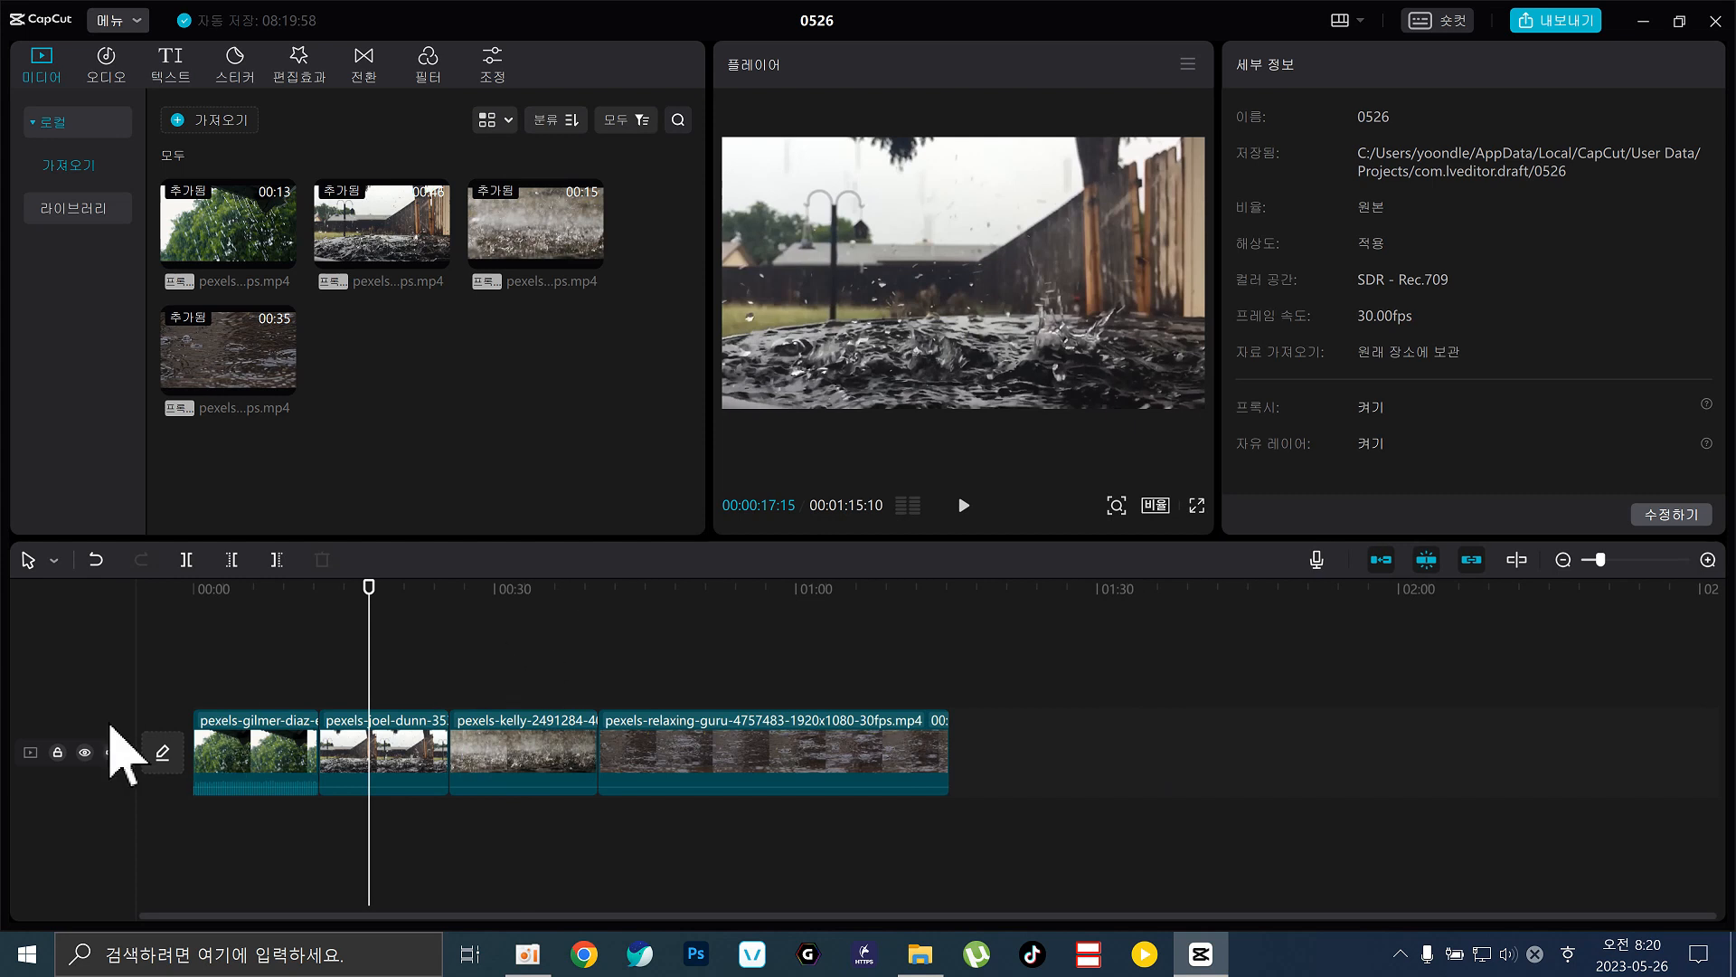
Try splitting the pexels-joel-dunn clip with the split (분할) tool, undo the cut and return to the selection (선택) tool.
click(29, 560)
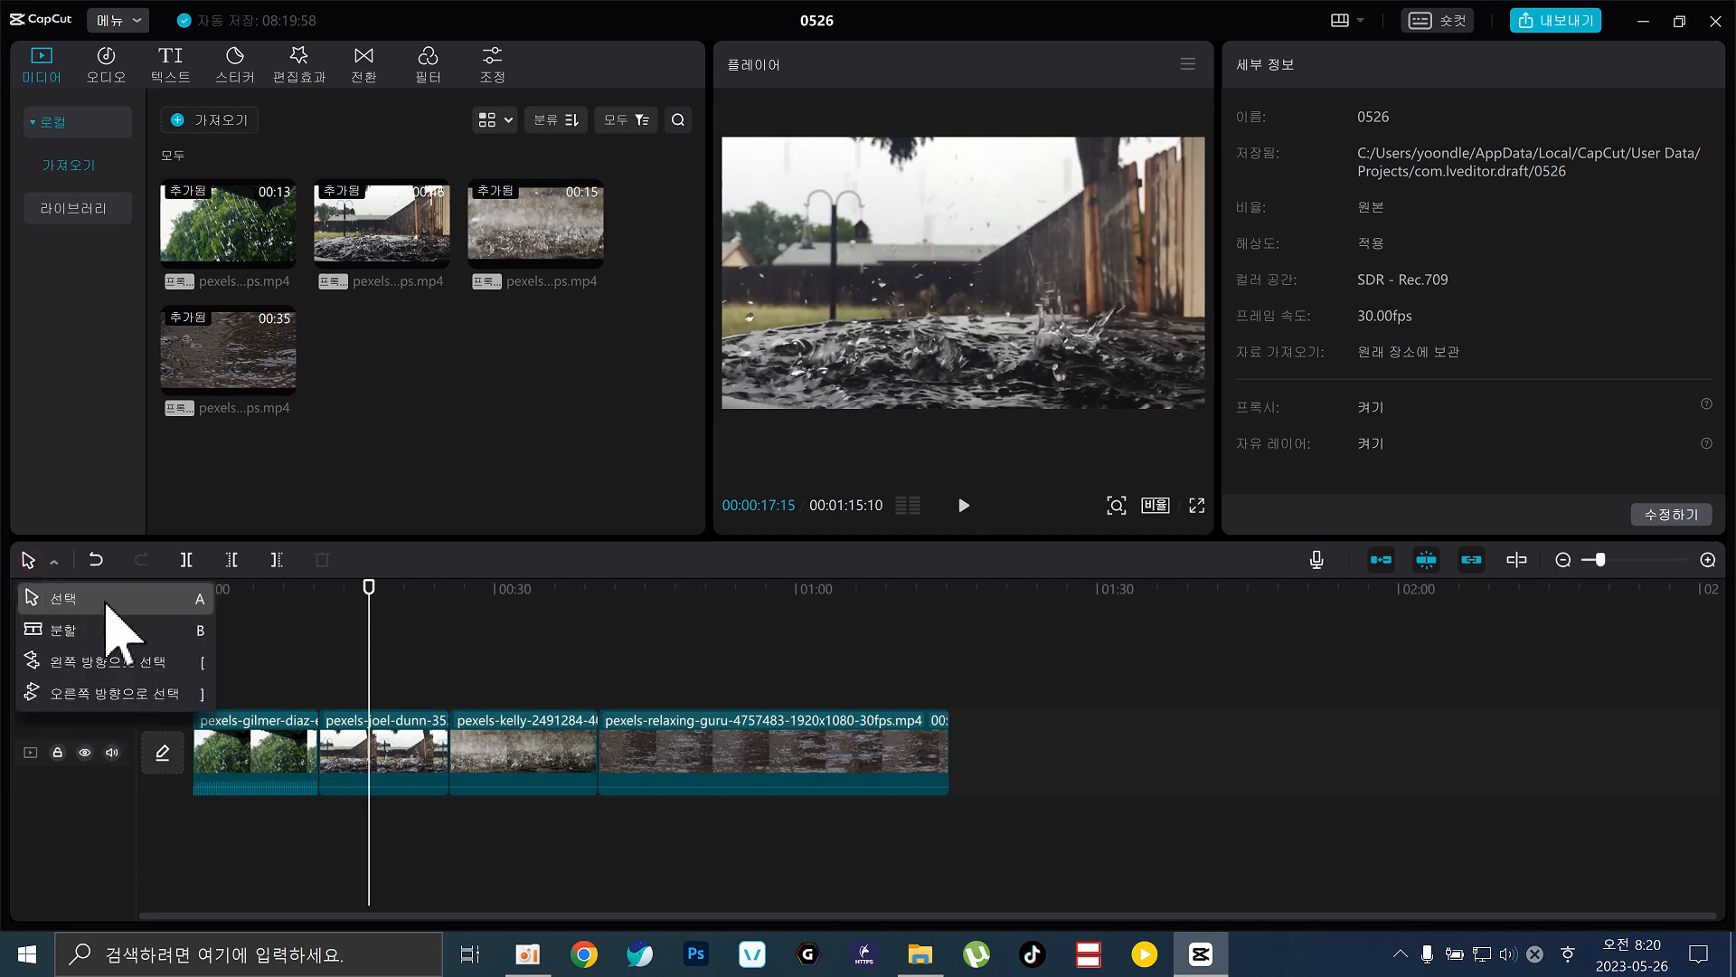
click(318, 659)
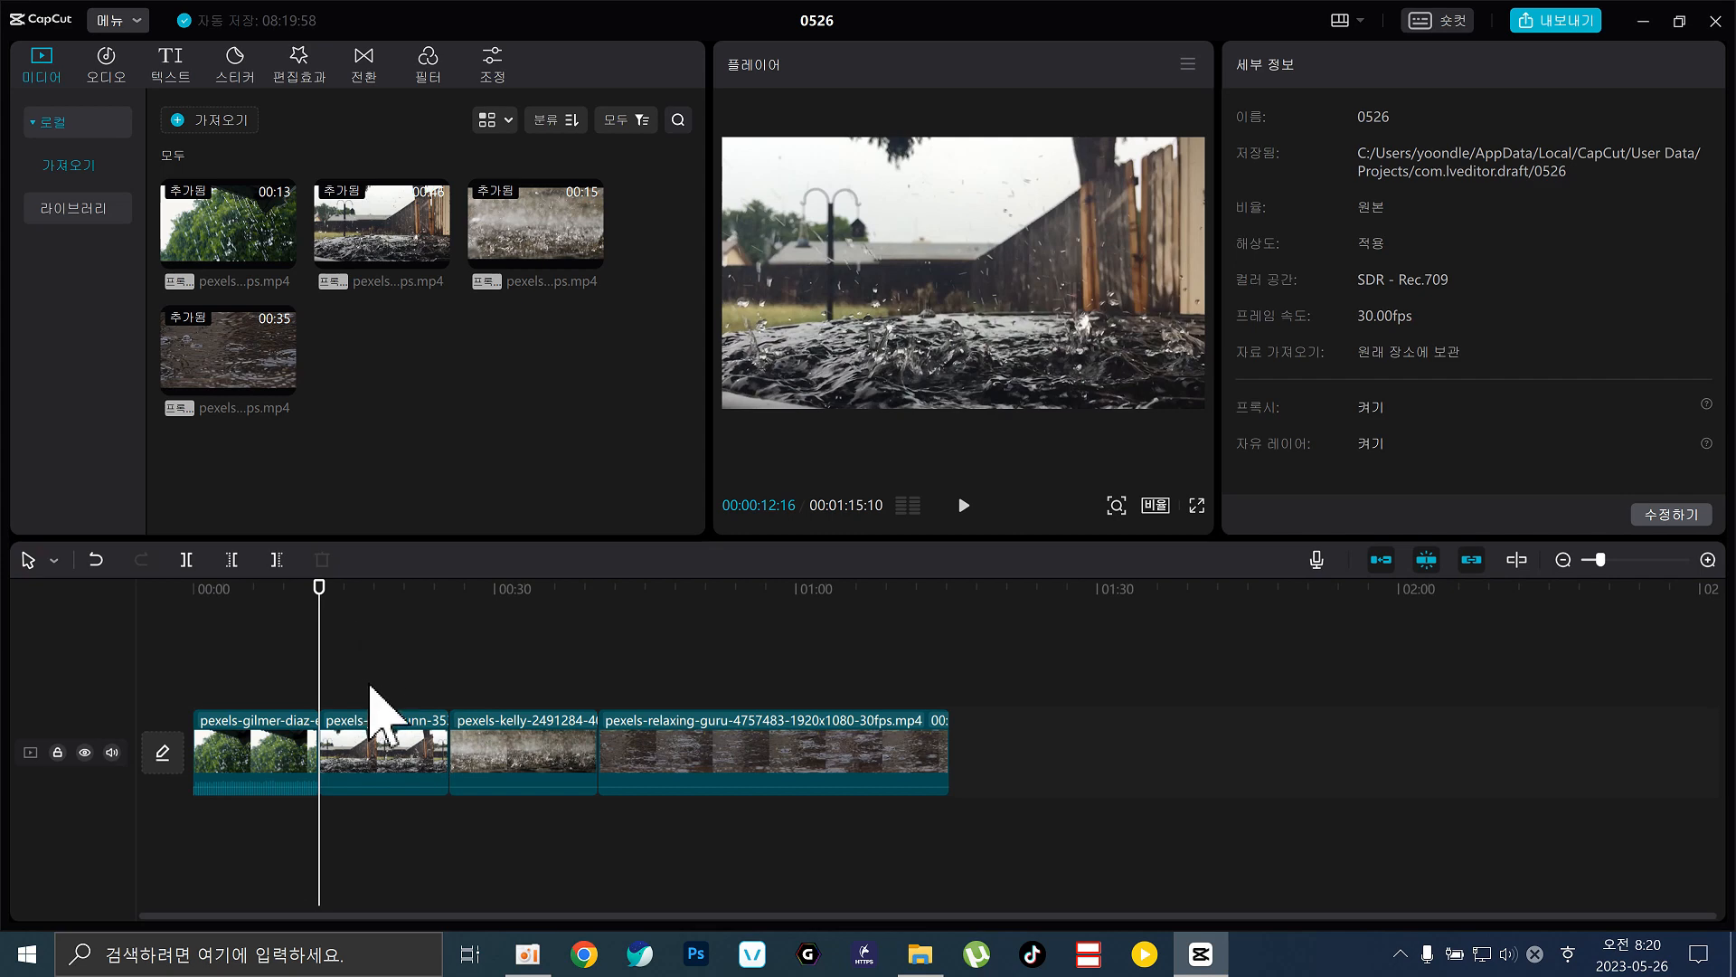
key(b)
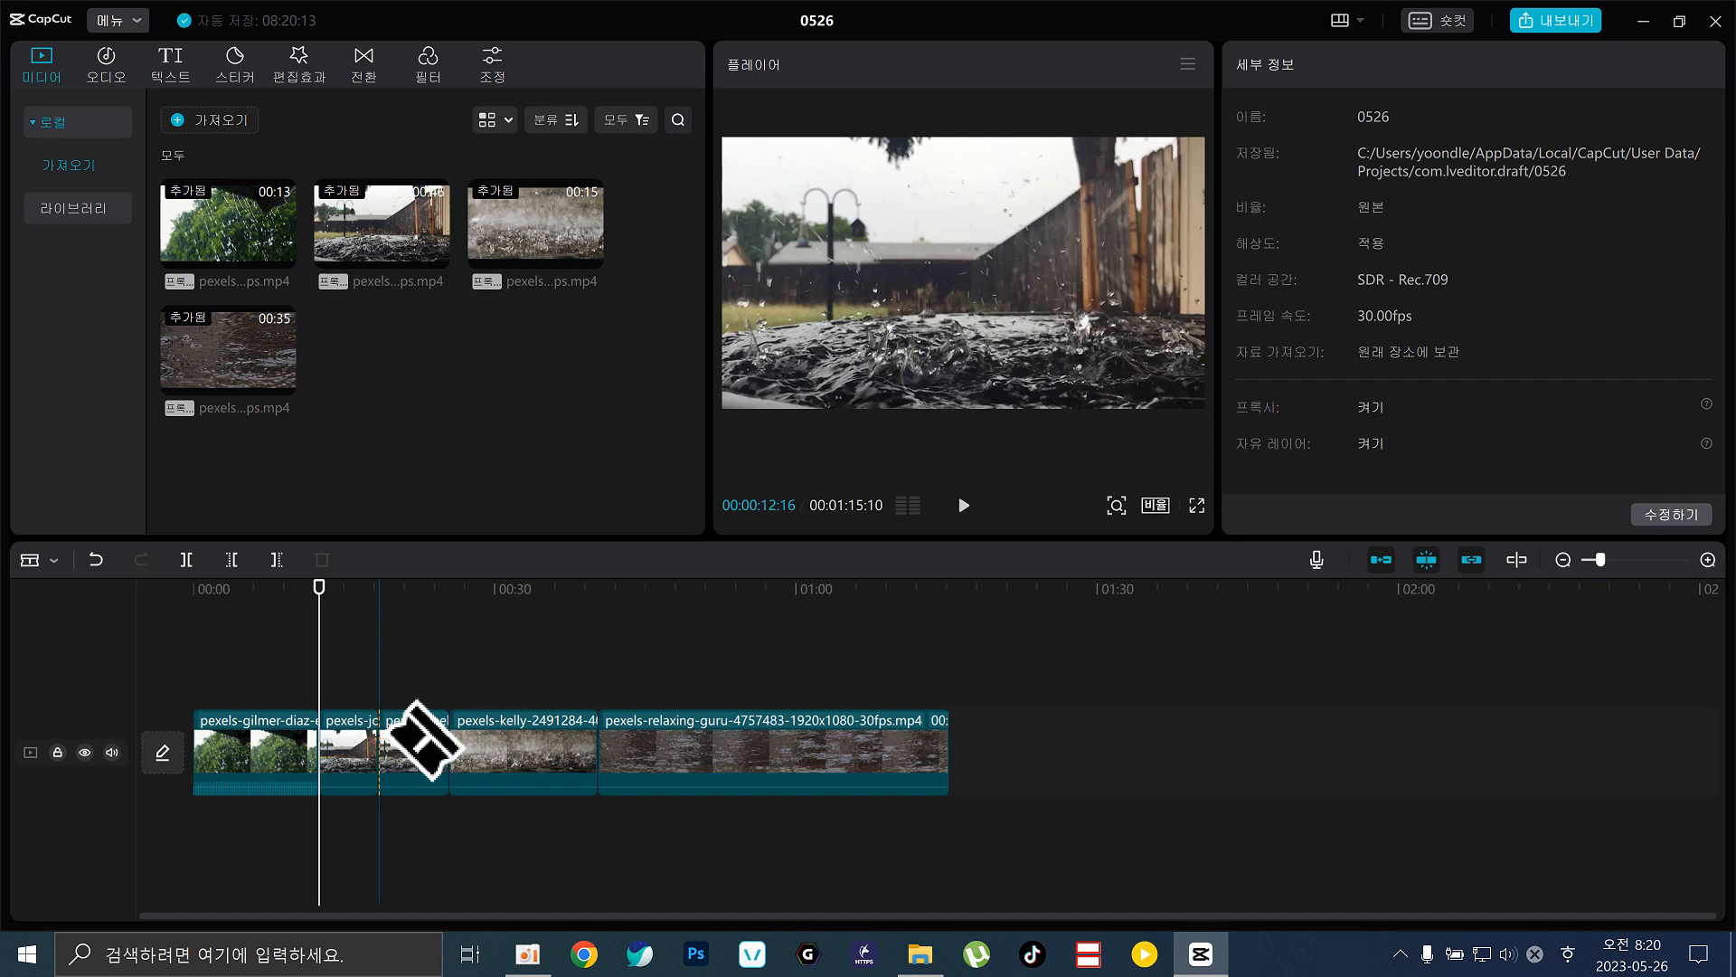
key(a)
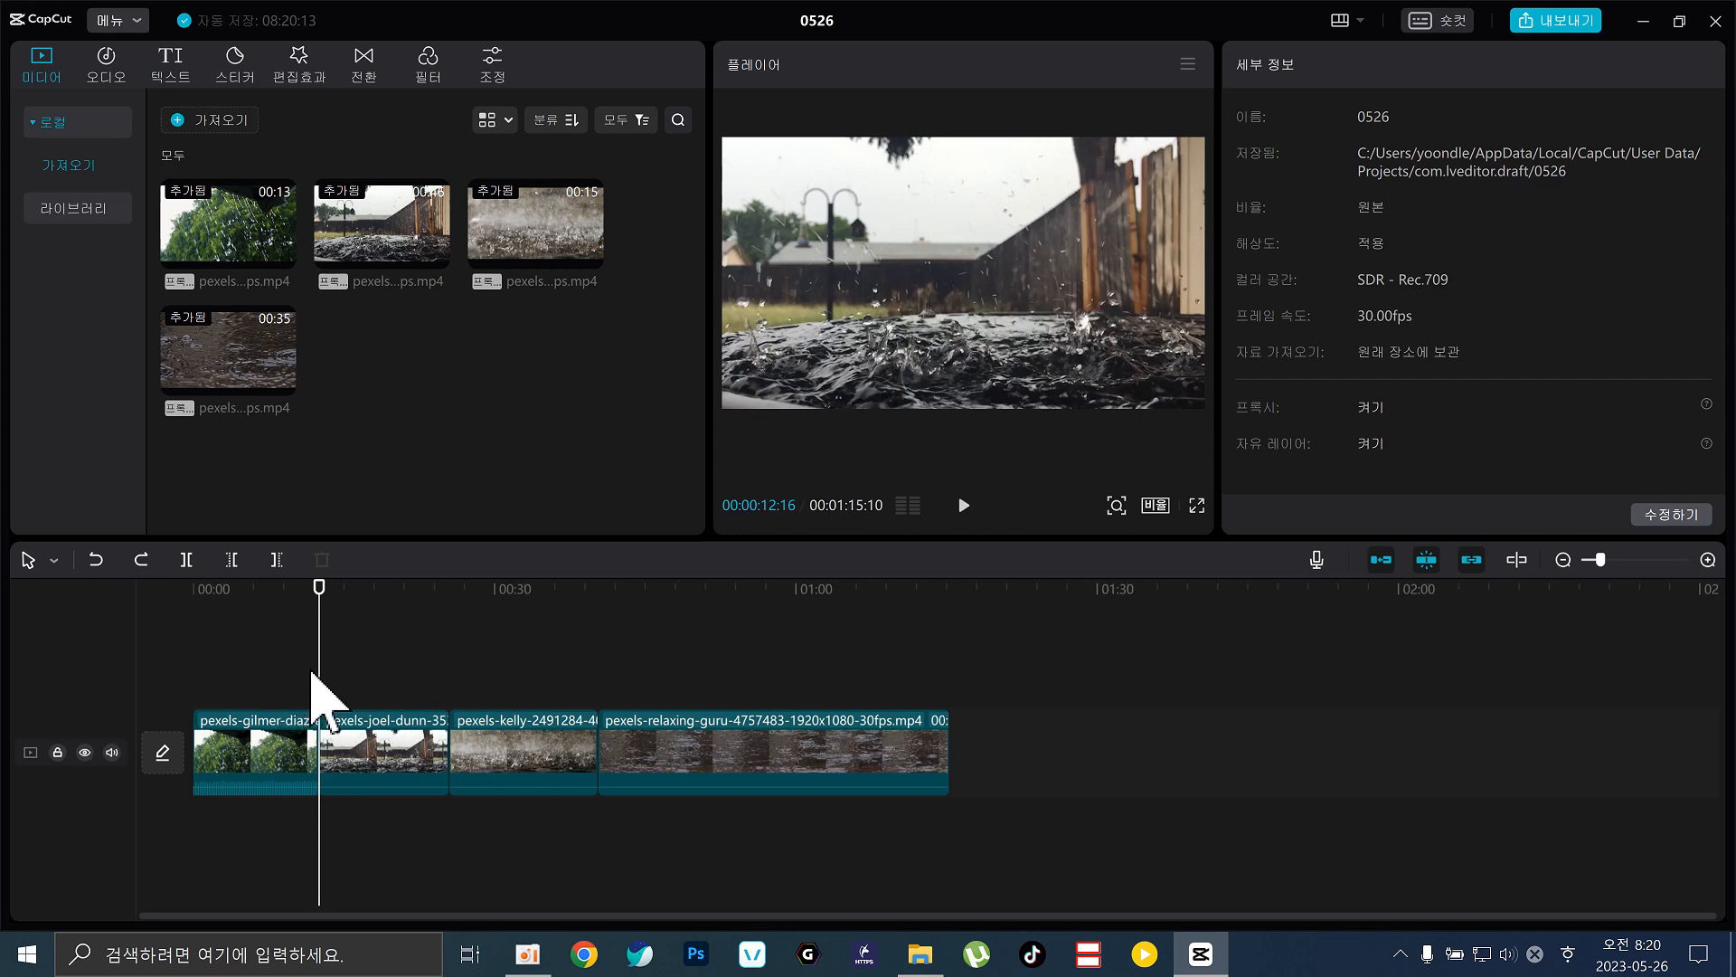
Assign B to 분할, overwriting the conflicting shortcut, and Ctrl+B to 모두 분할 in preset 숏컷 1, and save.
click(1432, 18)
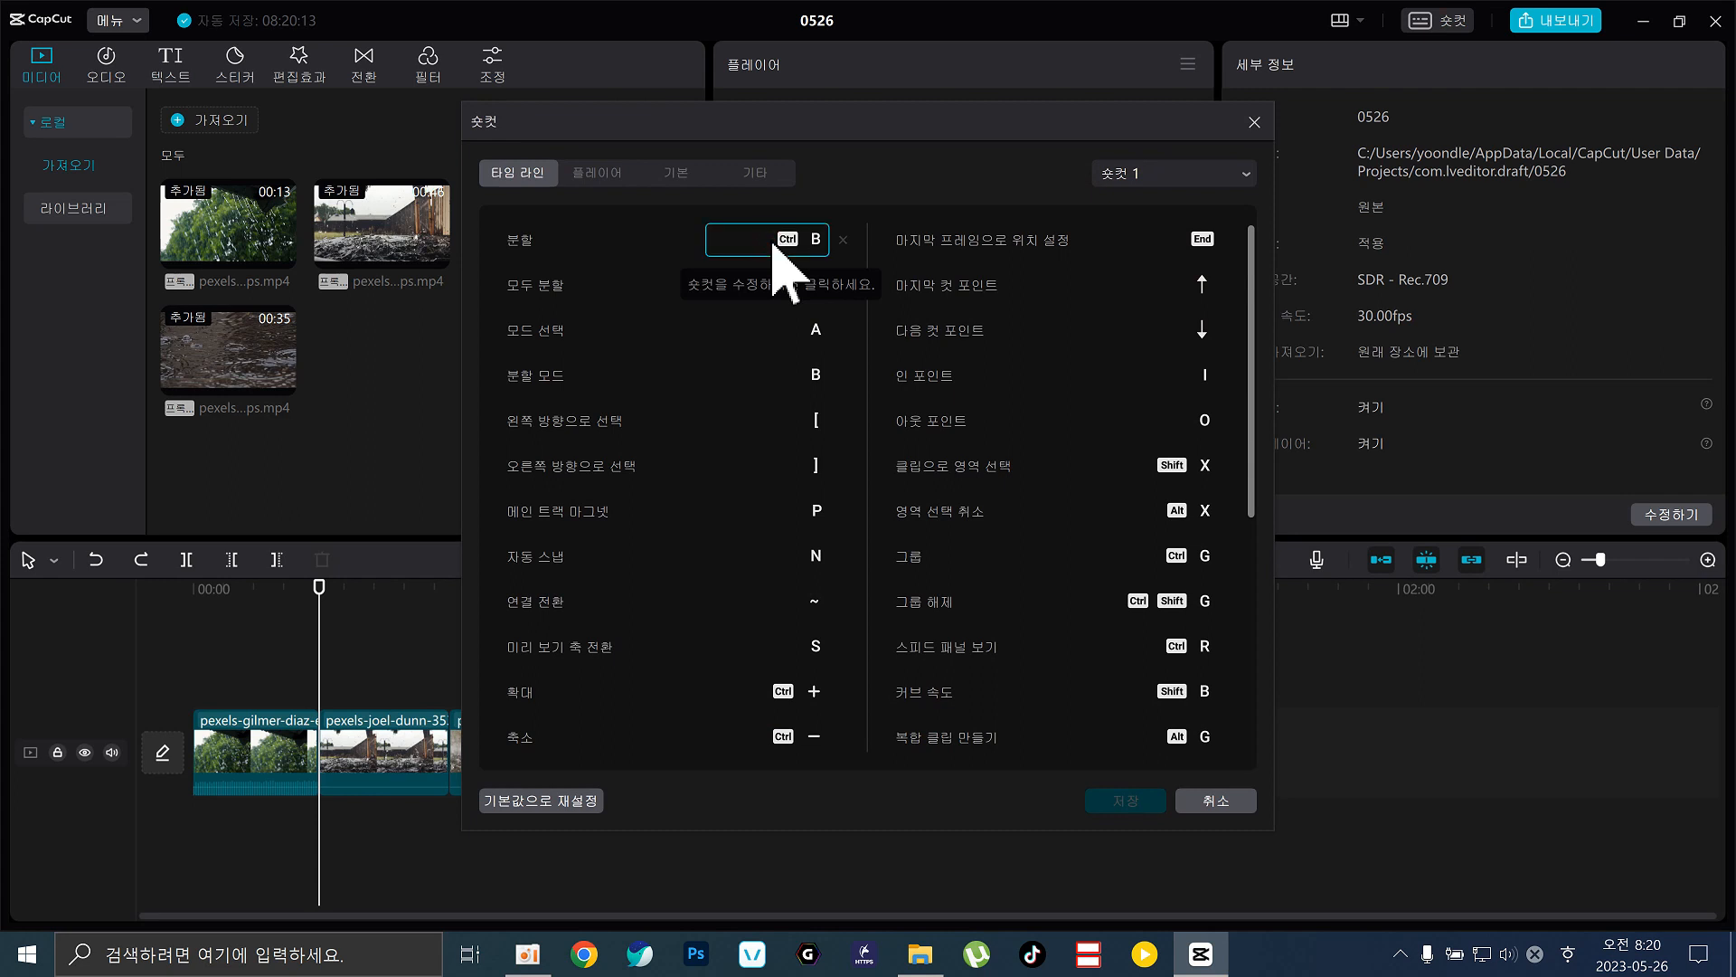
click(649, 249)
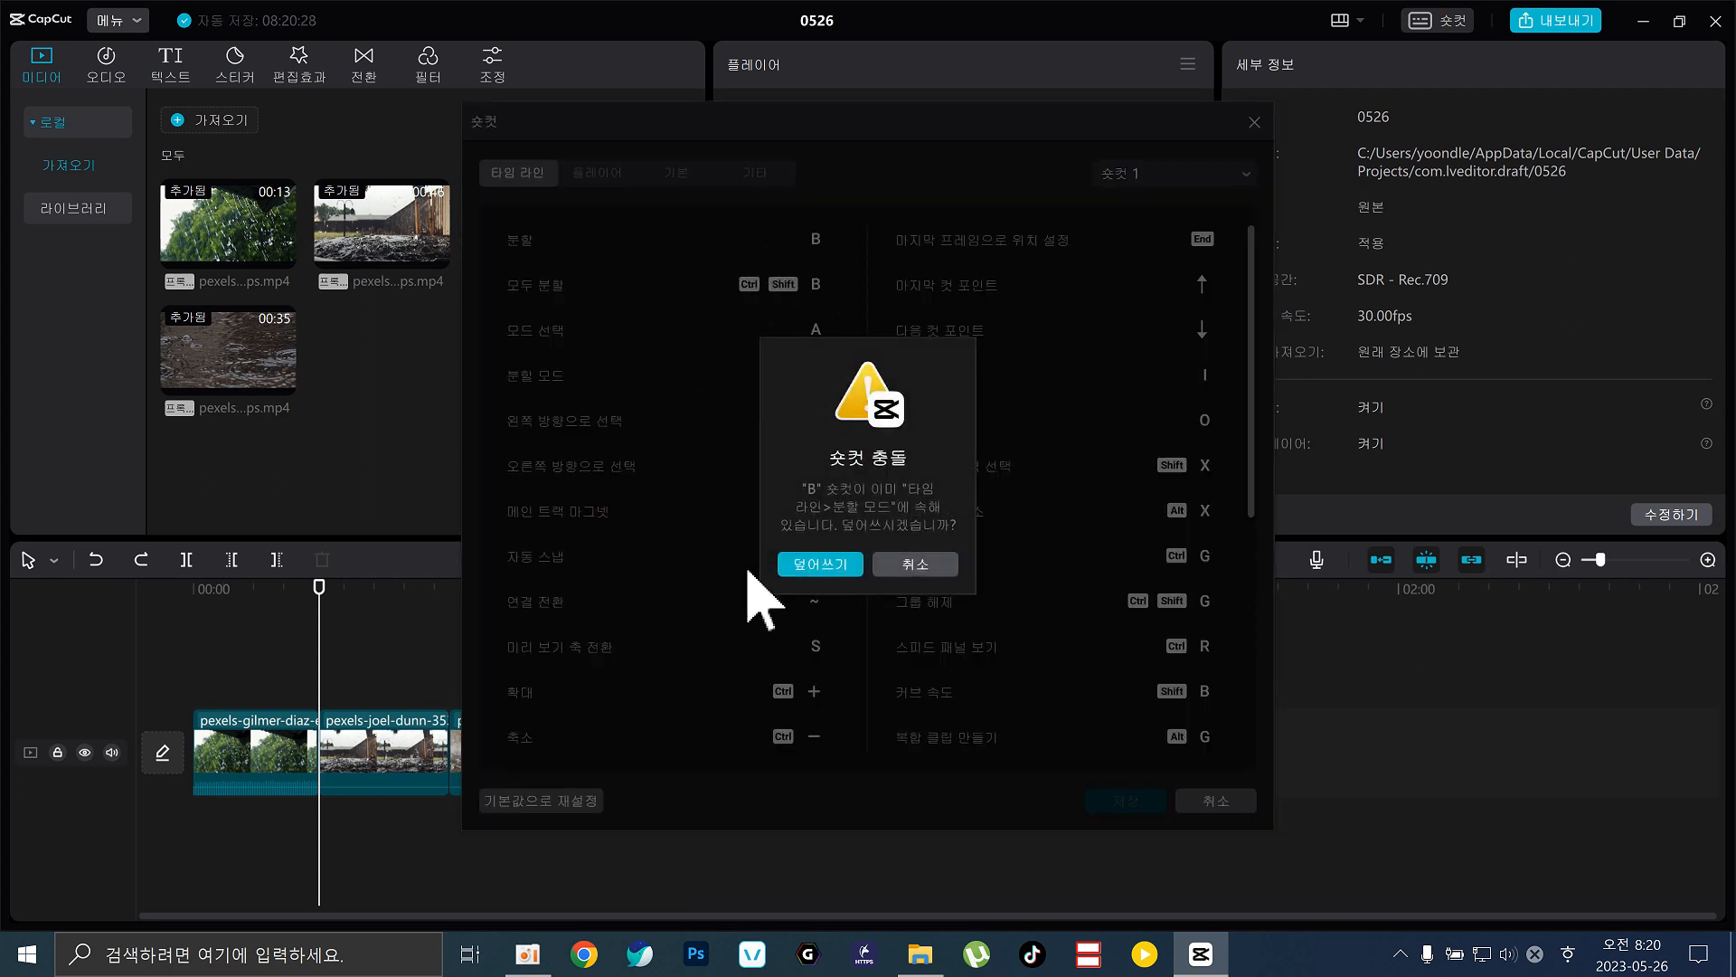
click(825, 568)
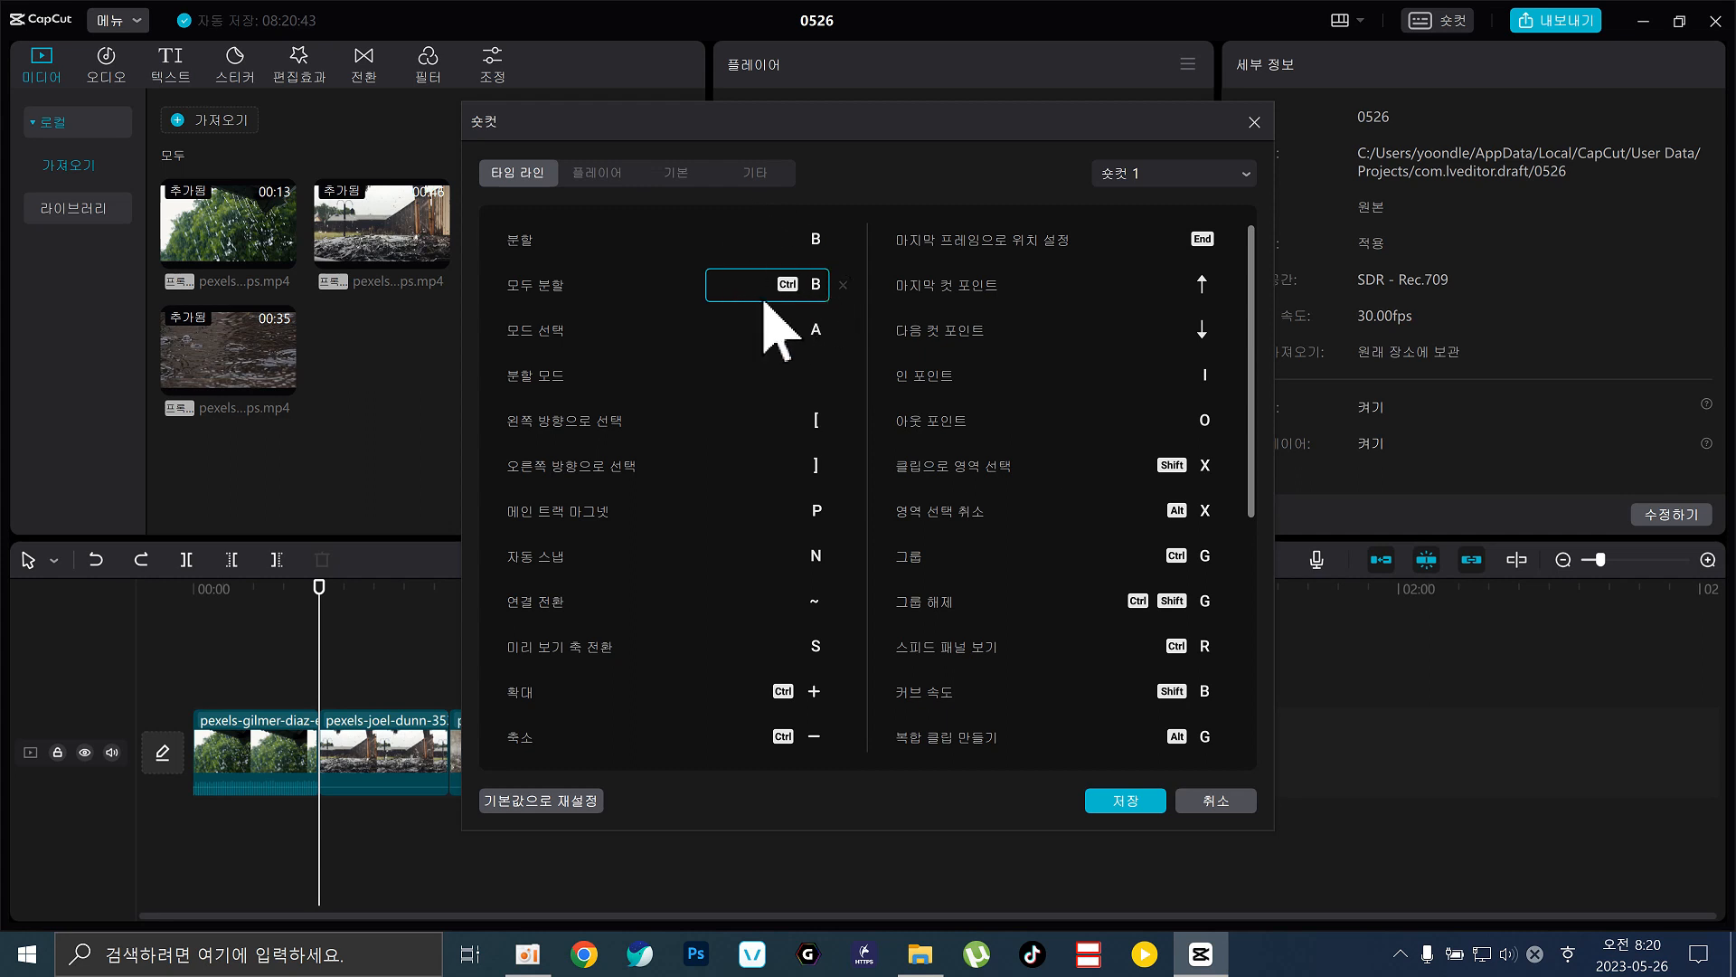
click(1124, 802)
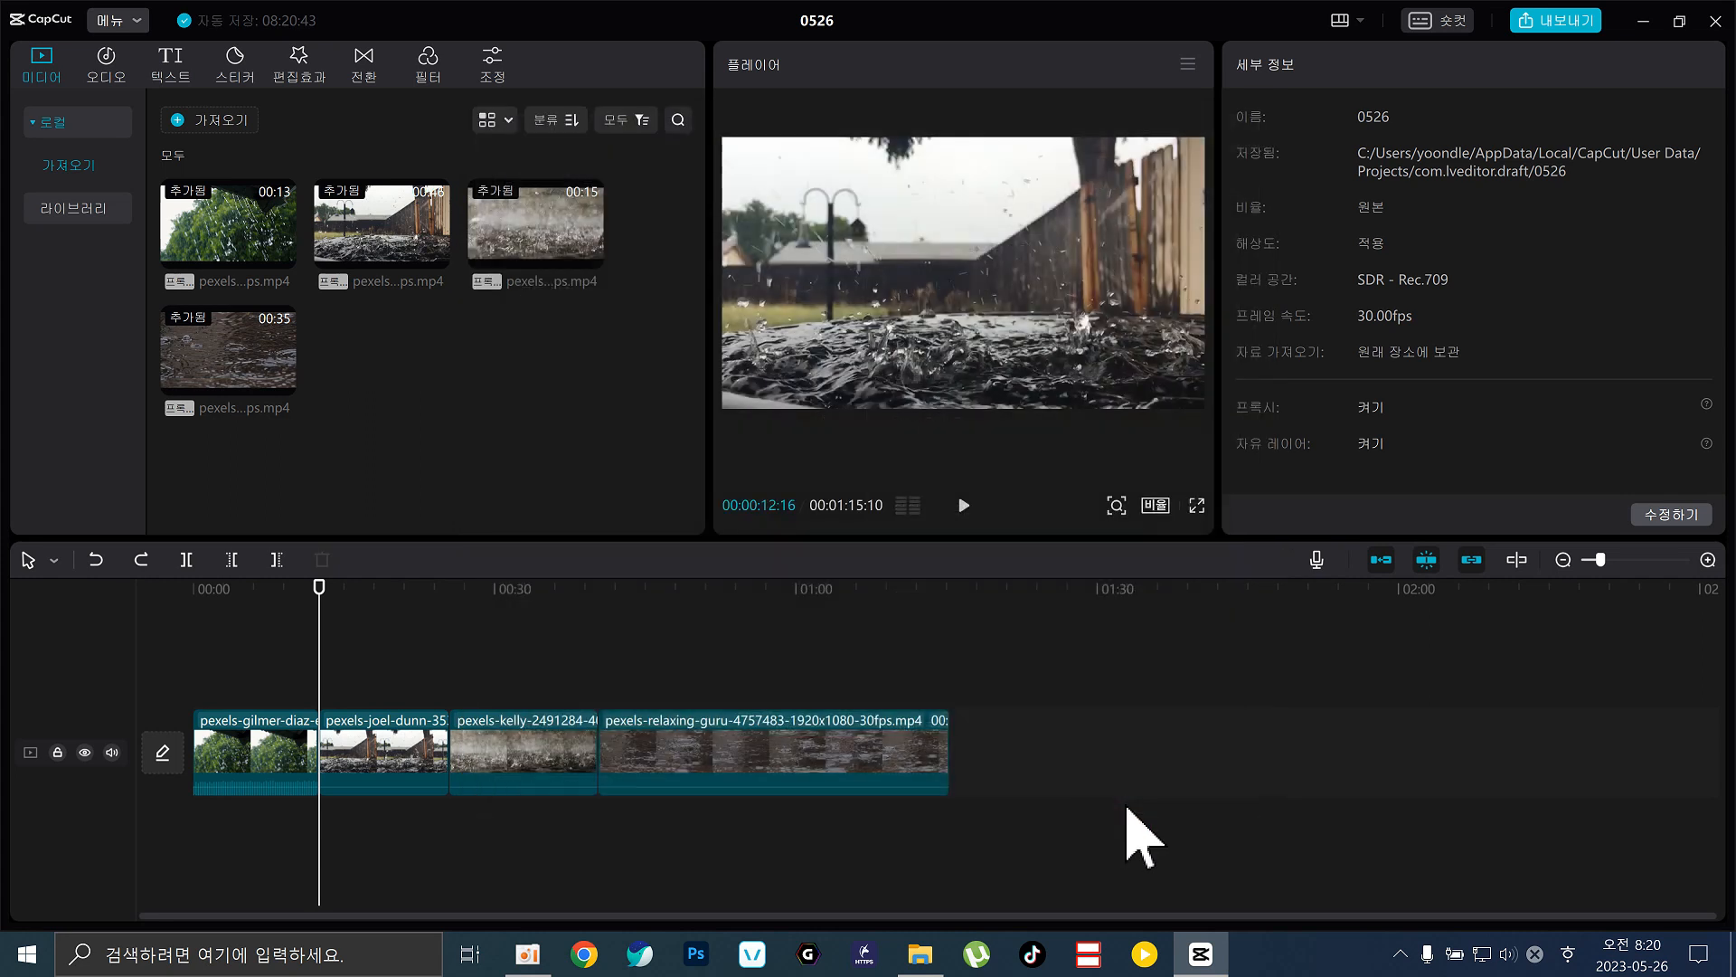
Check the shortcuts in the timeline tool list, try a split at the playhead and undo it.
click(38, 568)
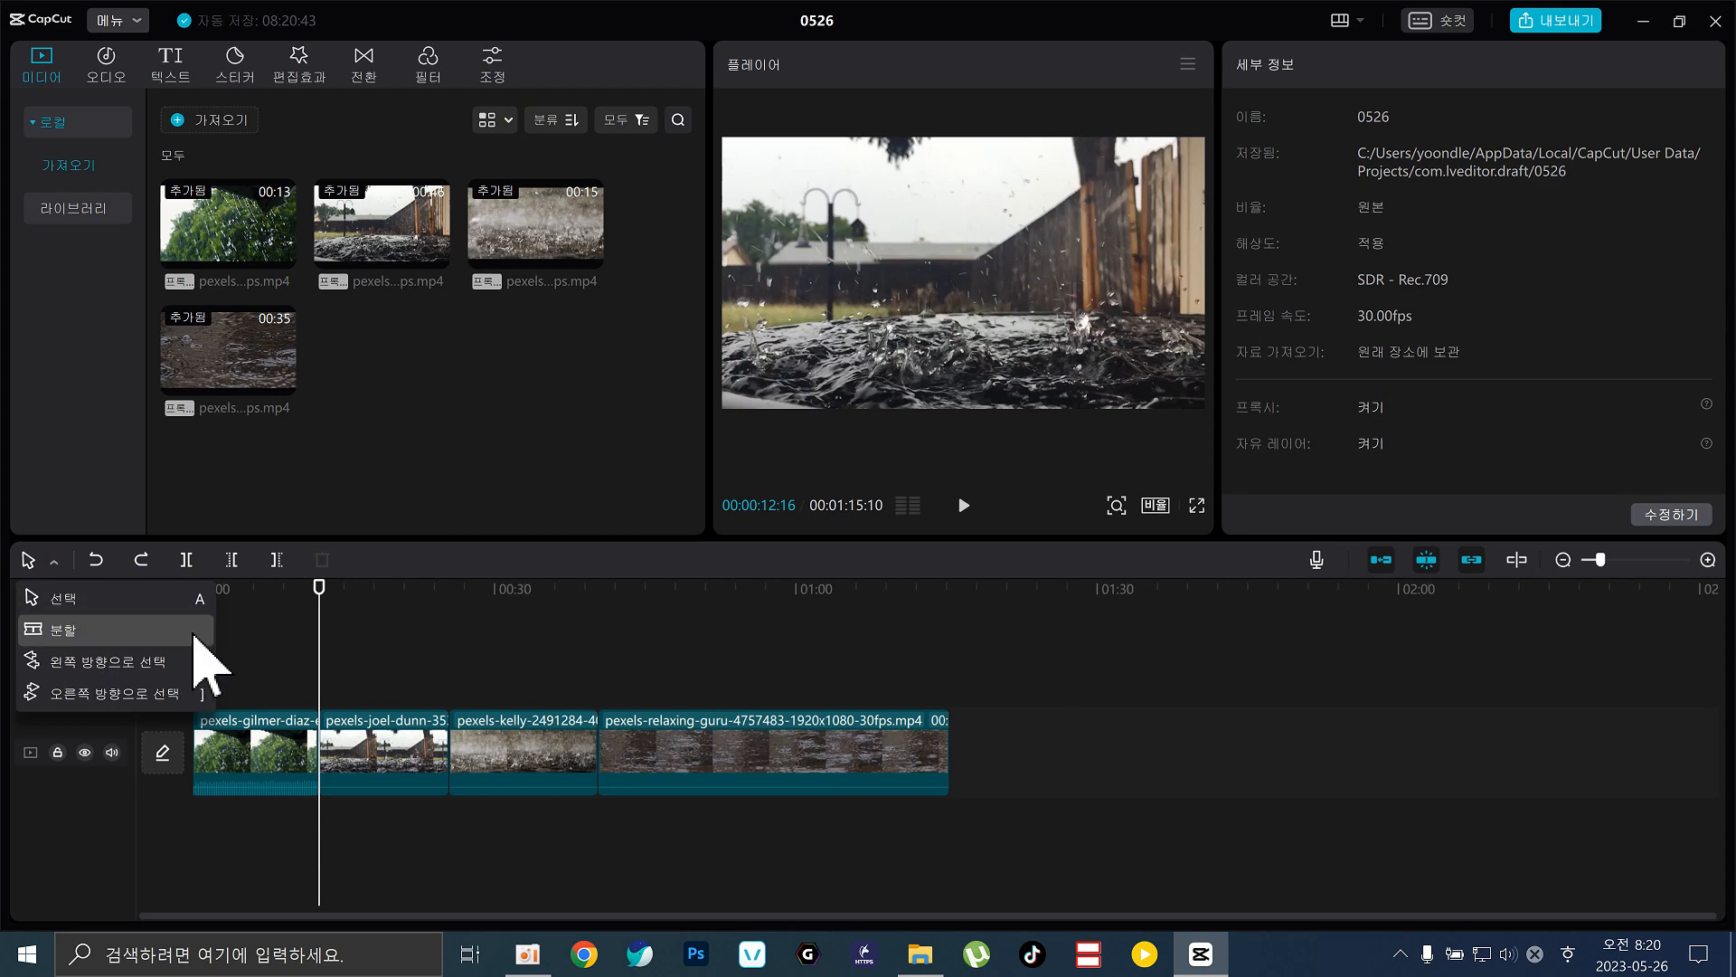
click(261, 628)
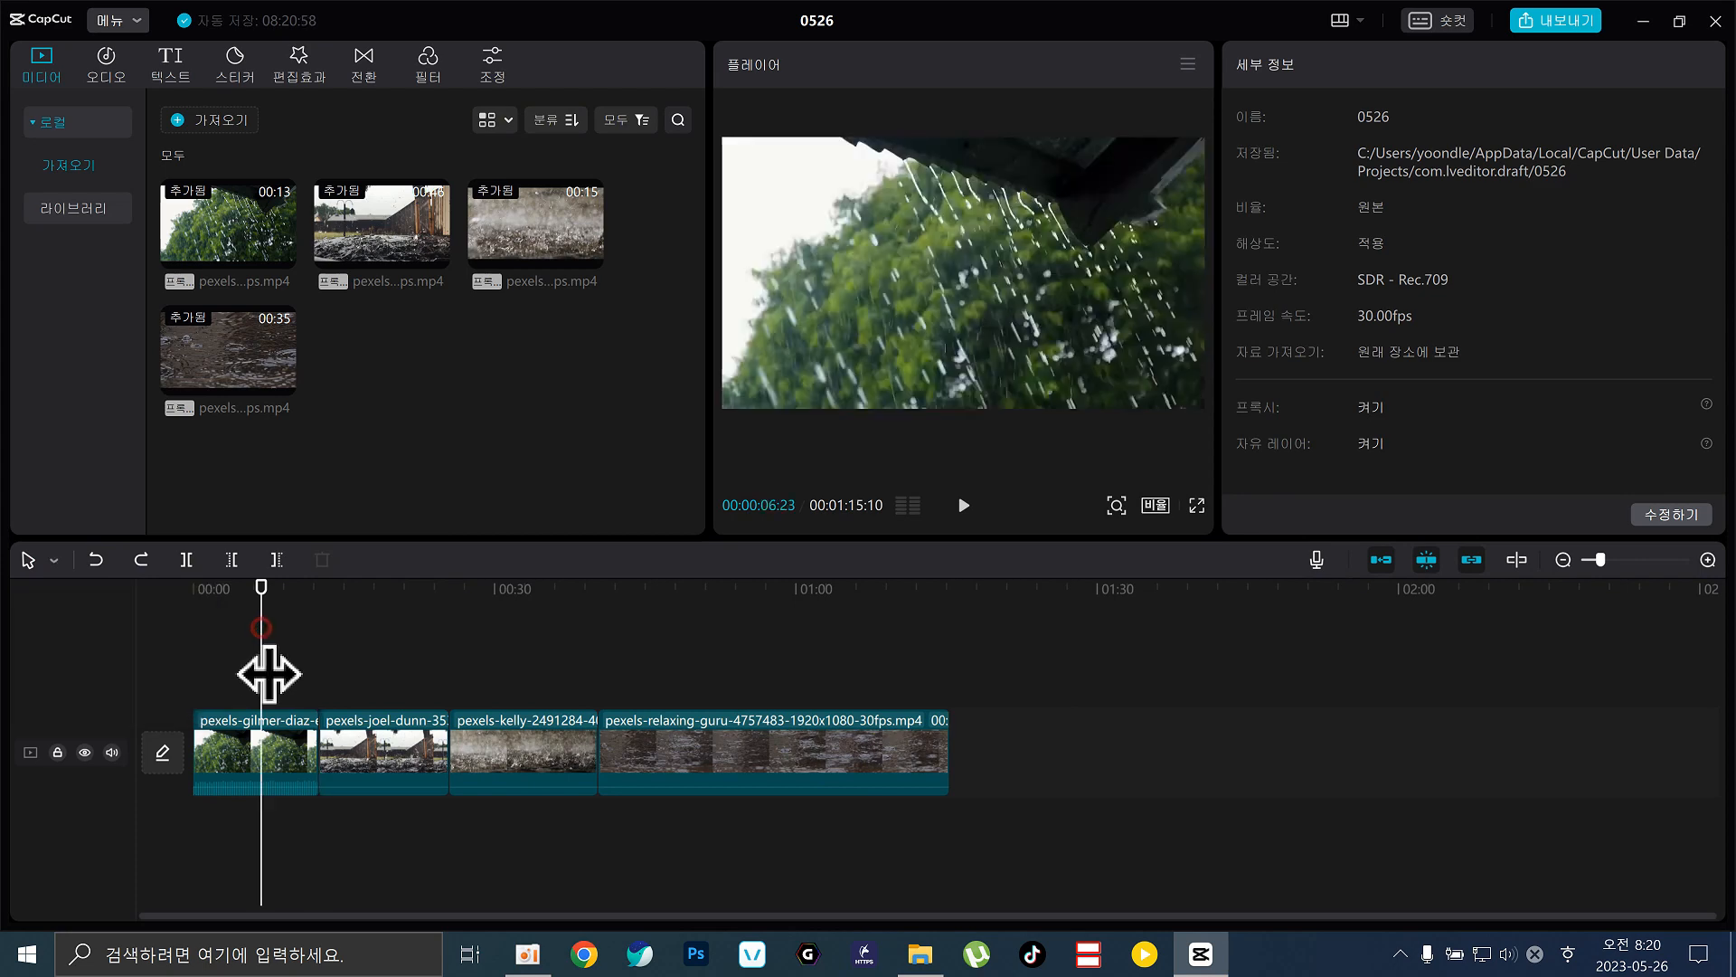
drag(350, 586, 399, 637)
key(ctrl+z)
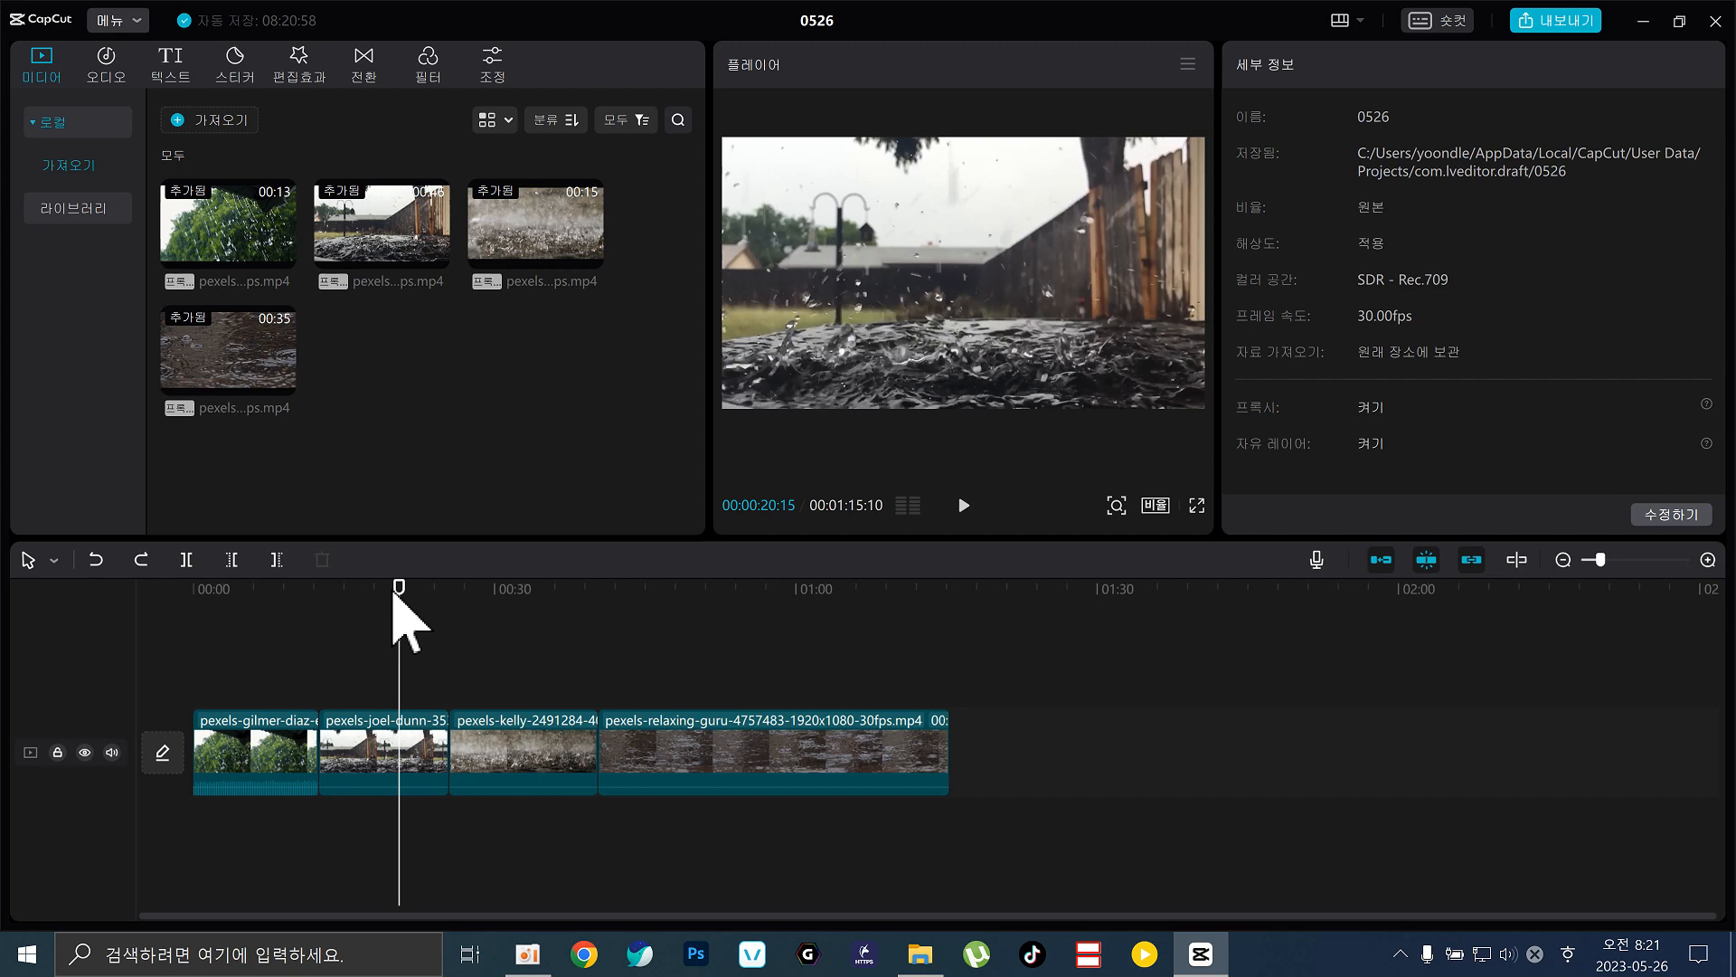
Split the pexels-kelly clip at 00:00:36:05 and delete the part after the cut.
drag(381, 586, 391, 633)
drag(497, 633, 558, 651)
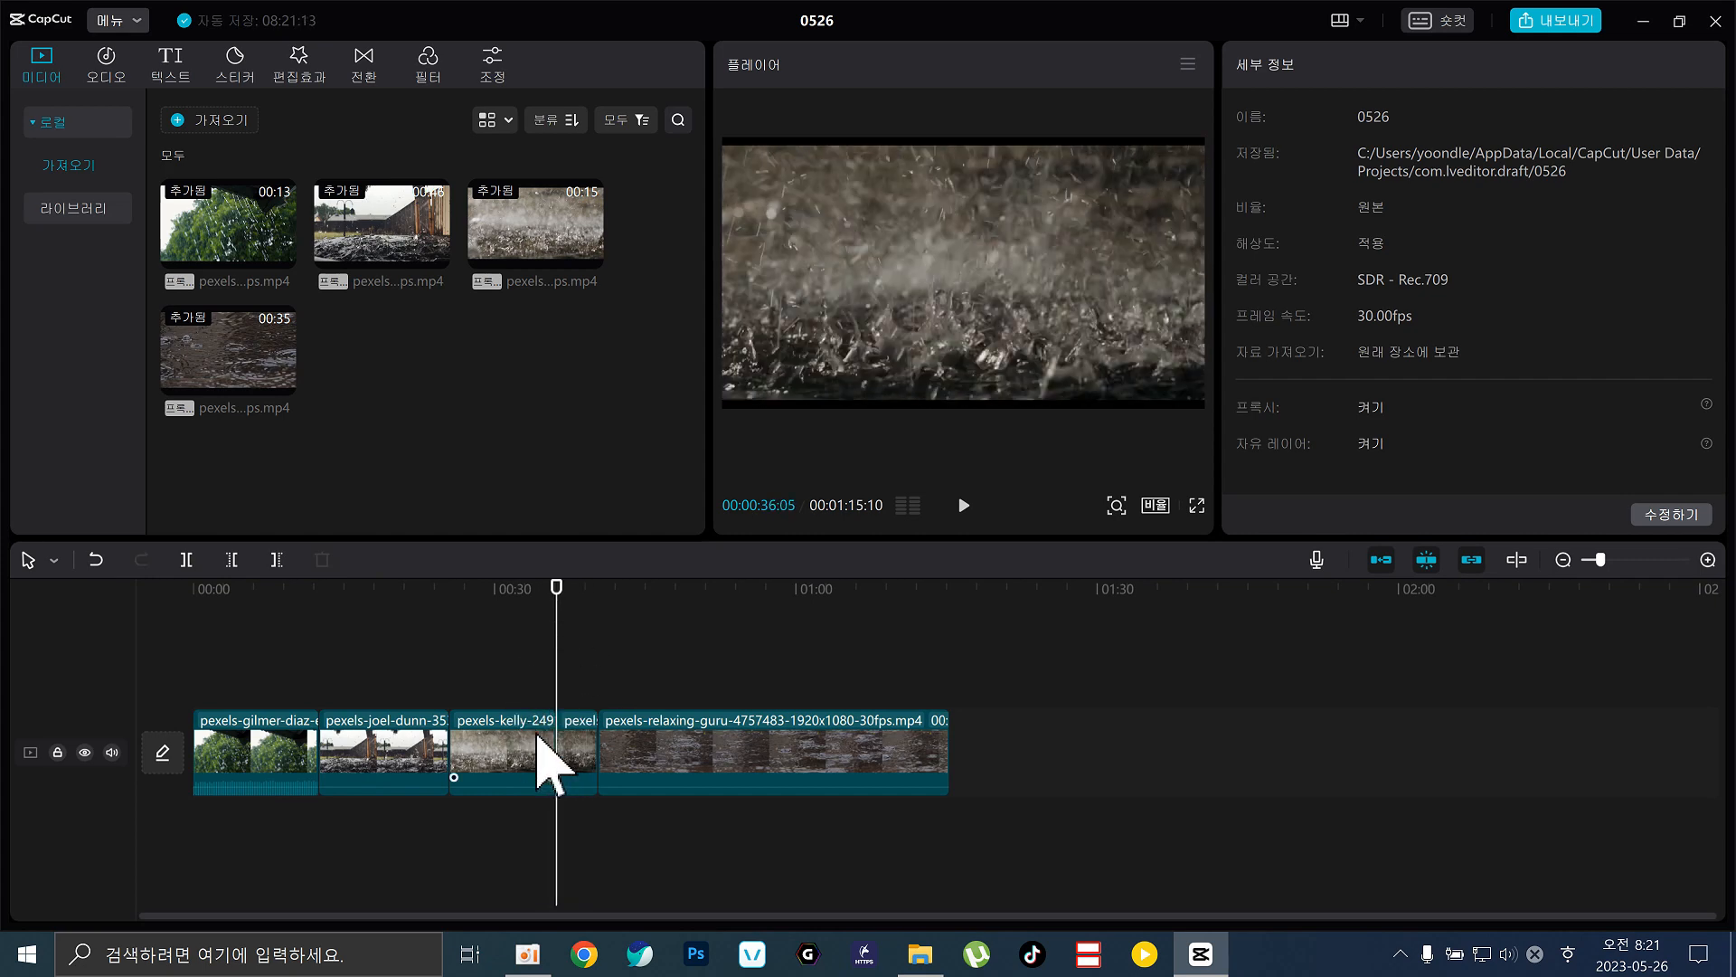
click(563, 769)
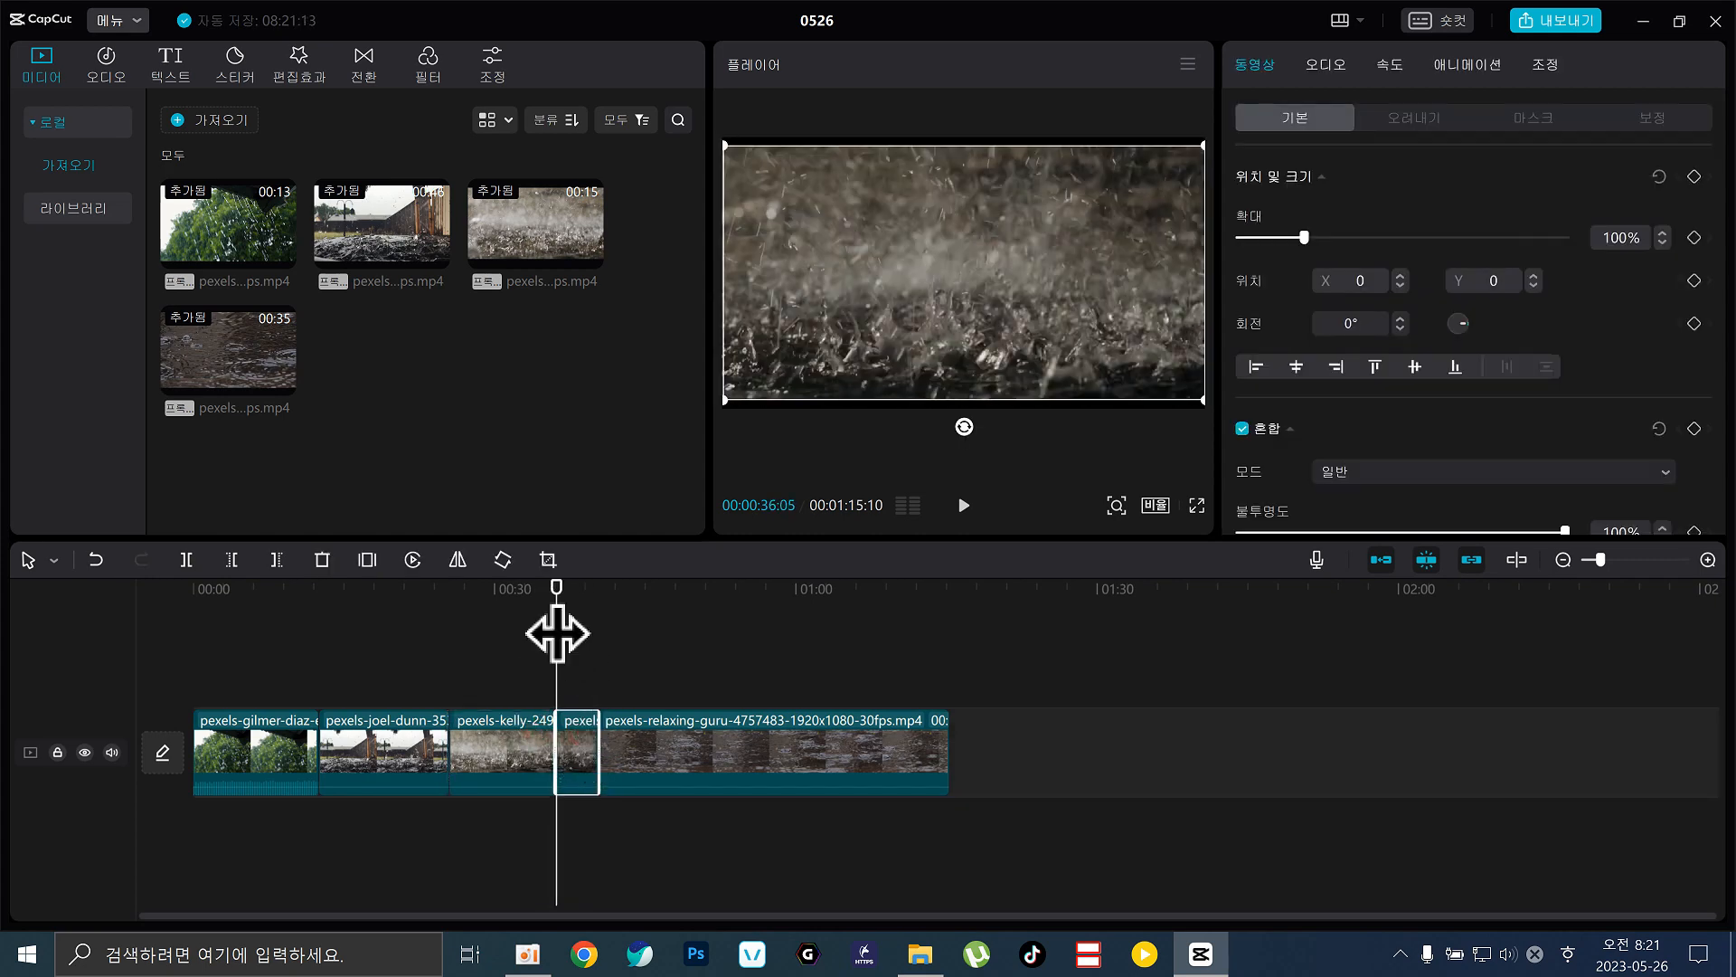
drag(558, 632, 477, 639)
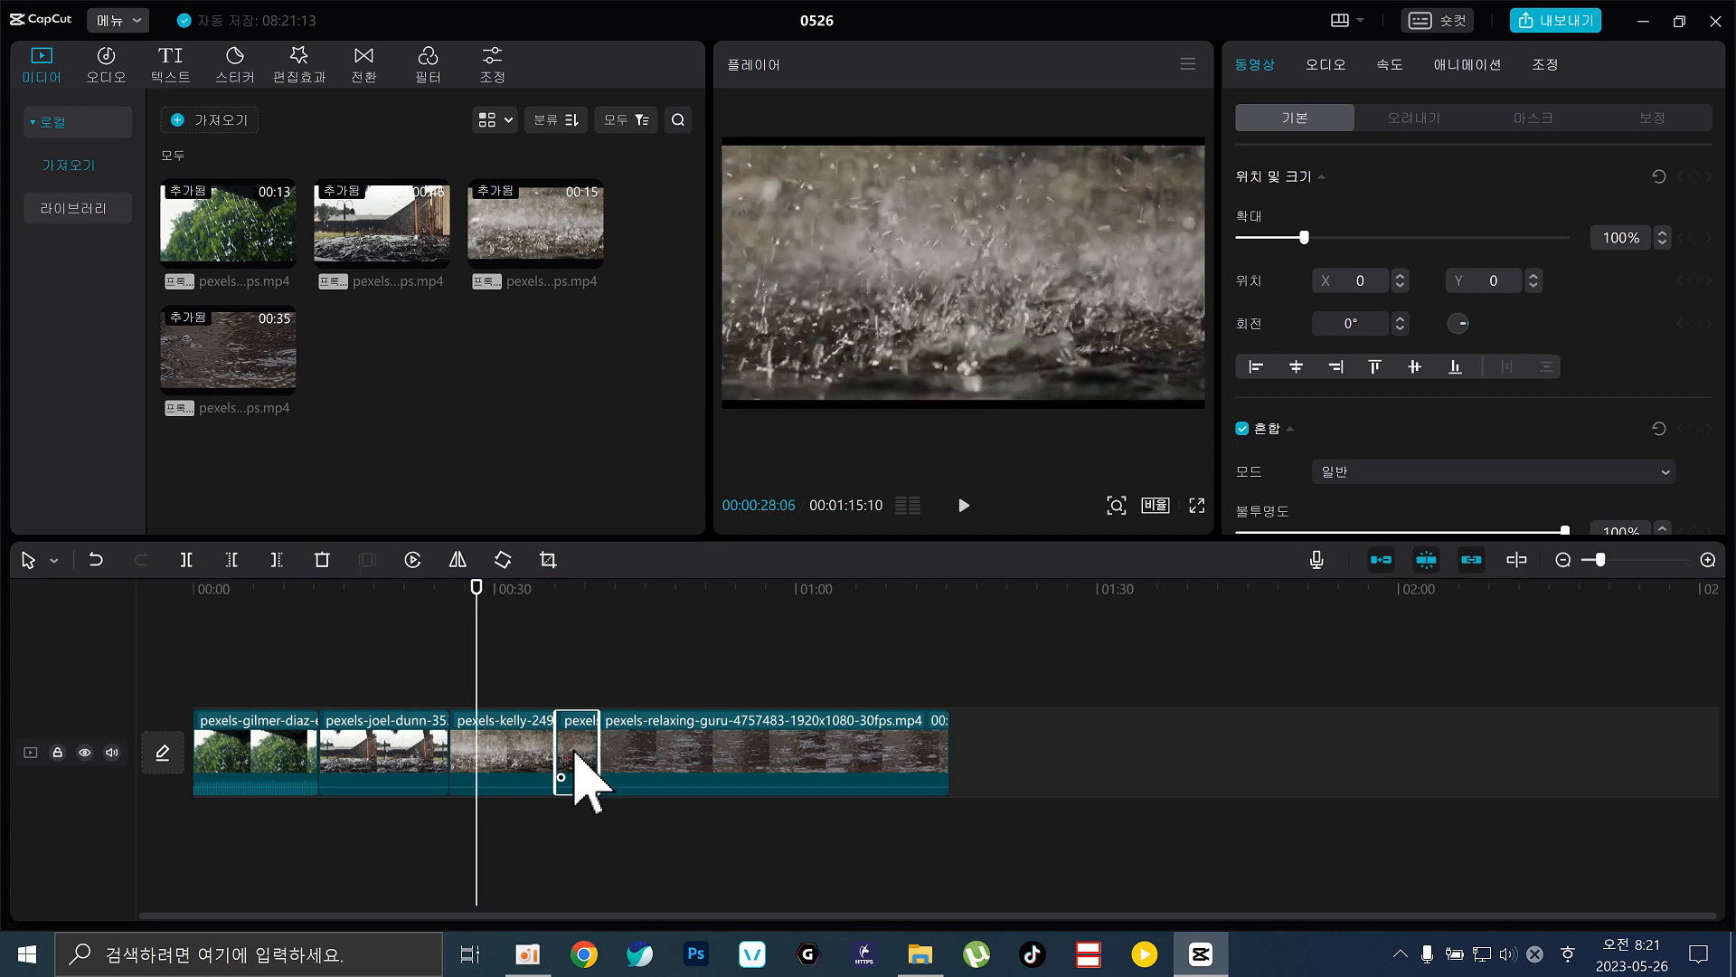
key(Delete)
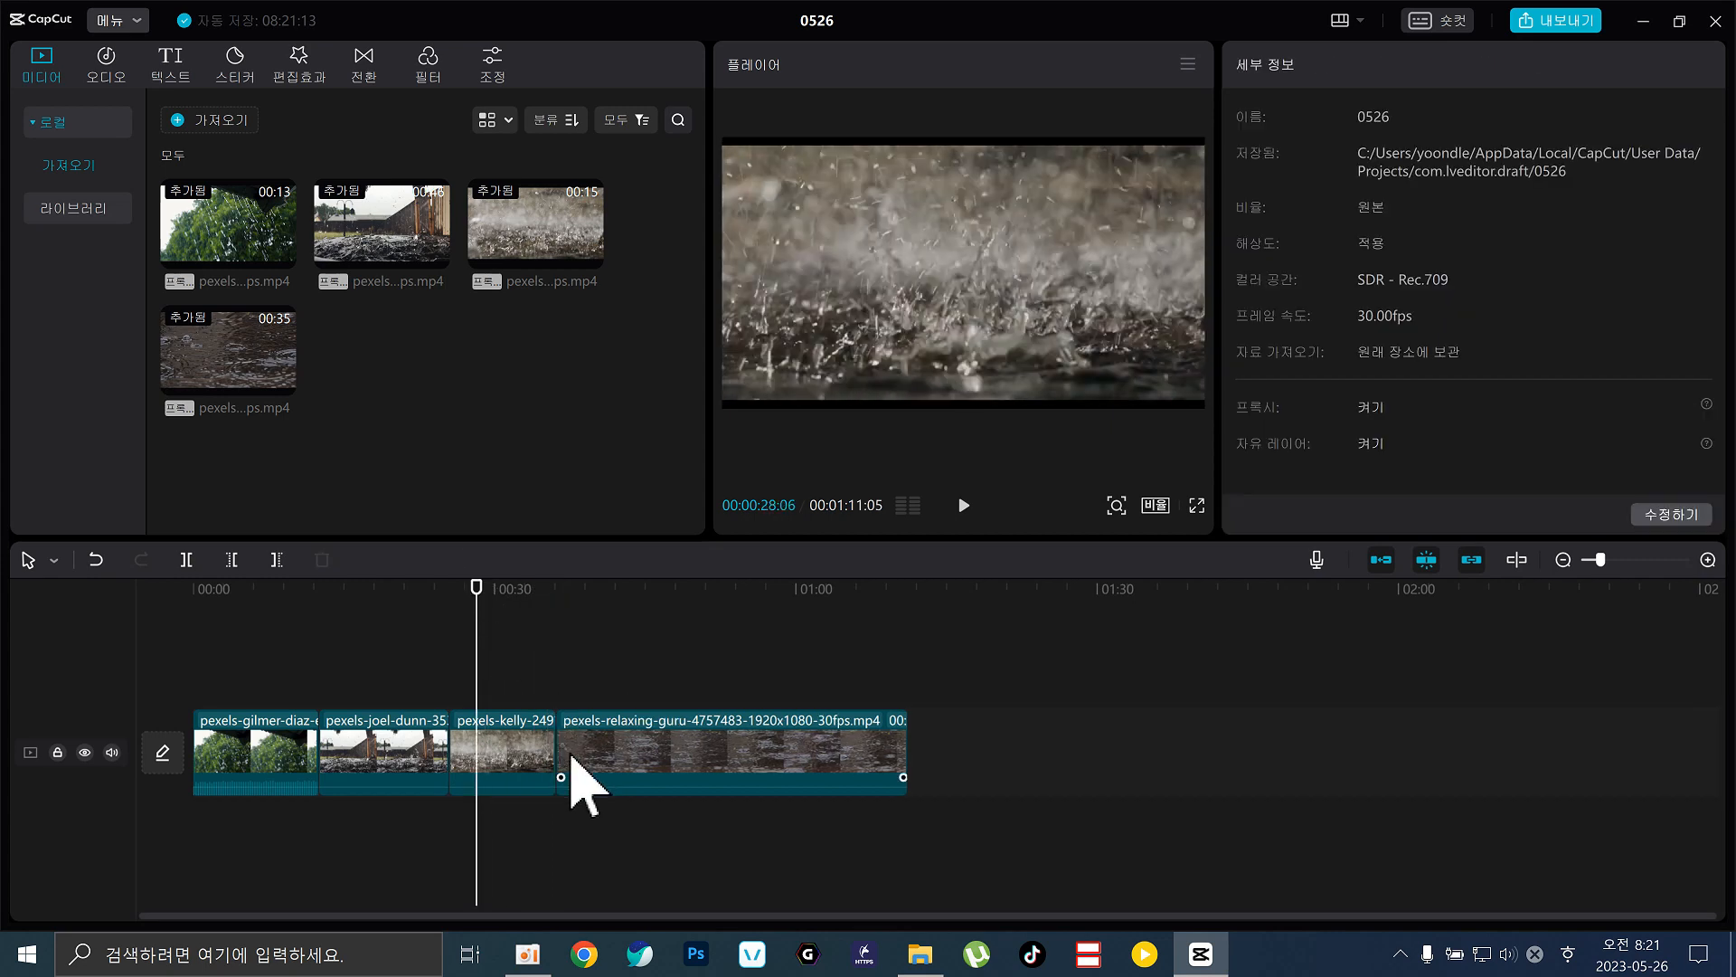
Split the pexels-relaxing-guru clip at 00:00:45:21 and recheck the timeline shortcuts of preset 숏컷 1.
drag(659, 588, 655, 647)
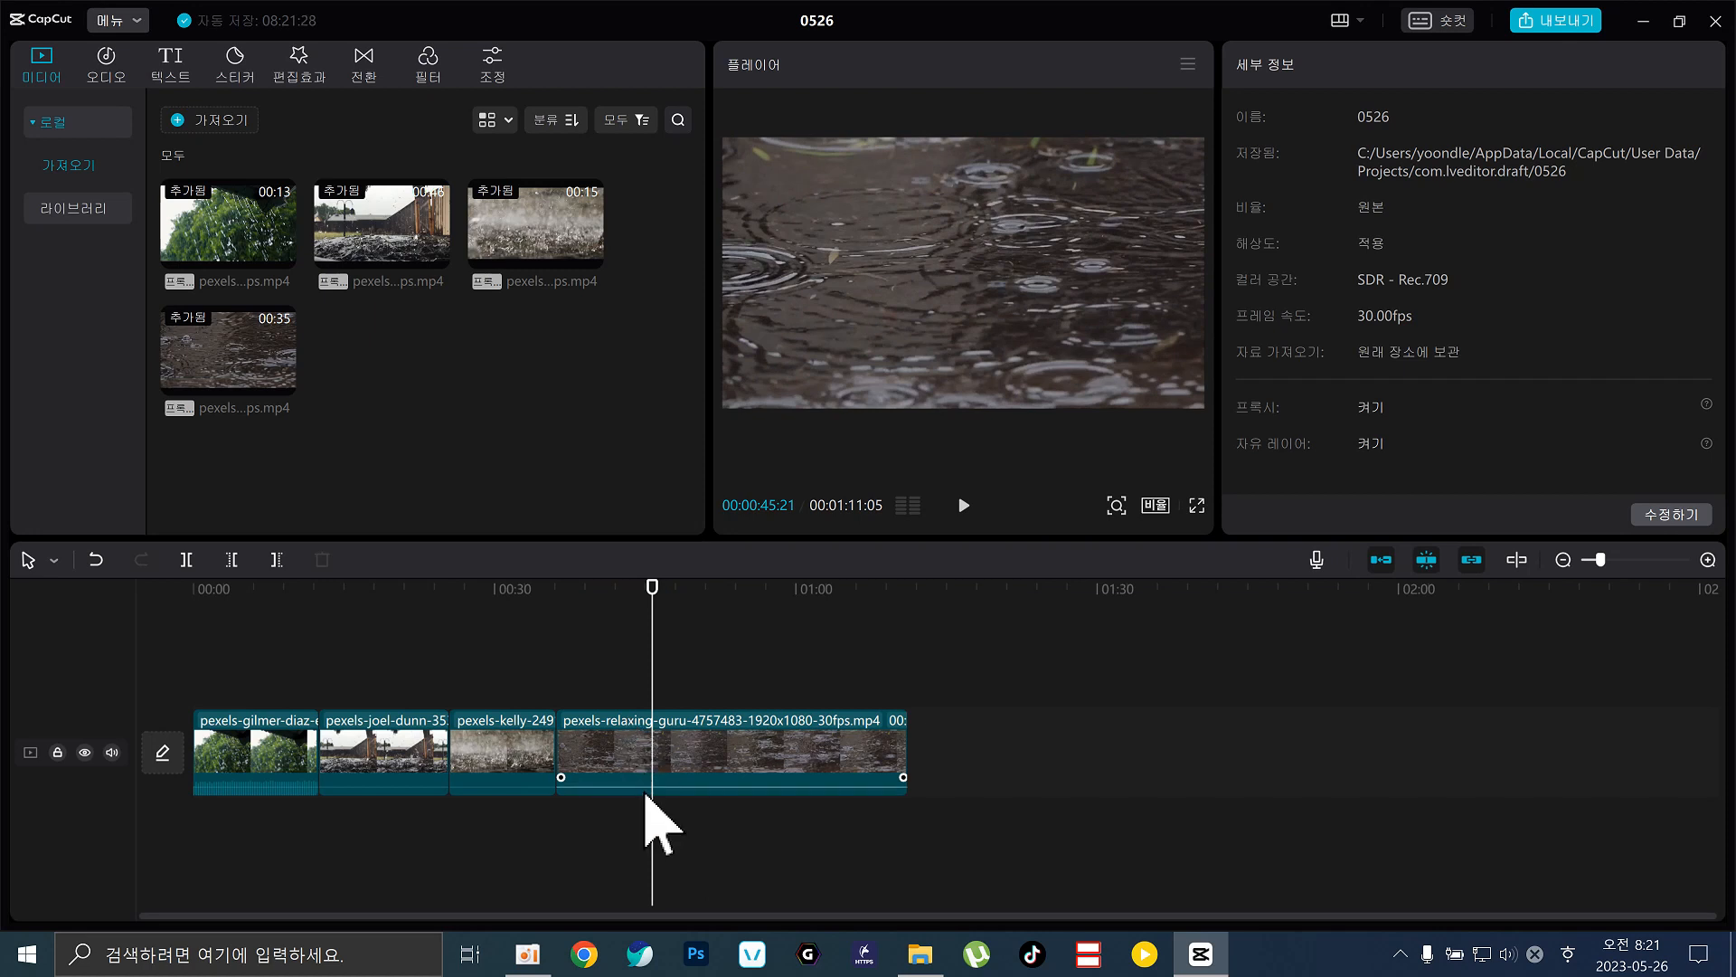
key(ctrl+b)
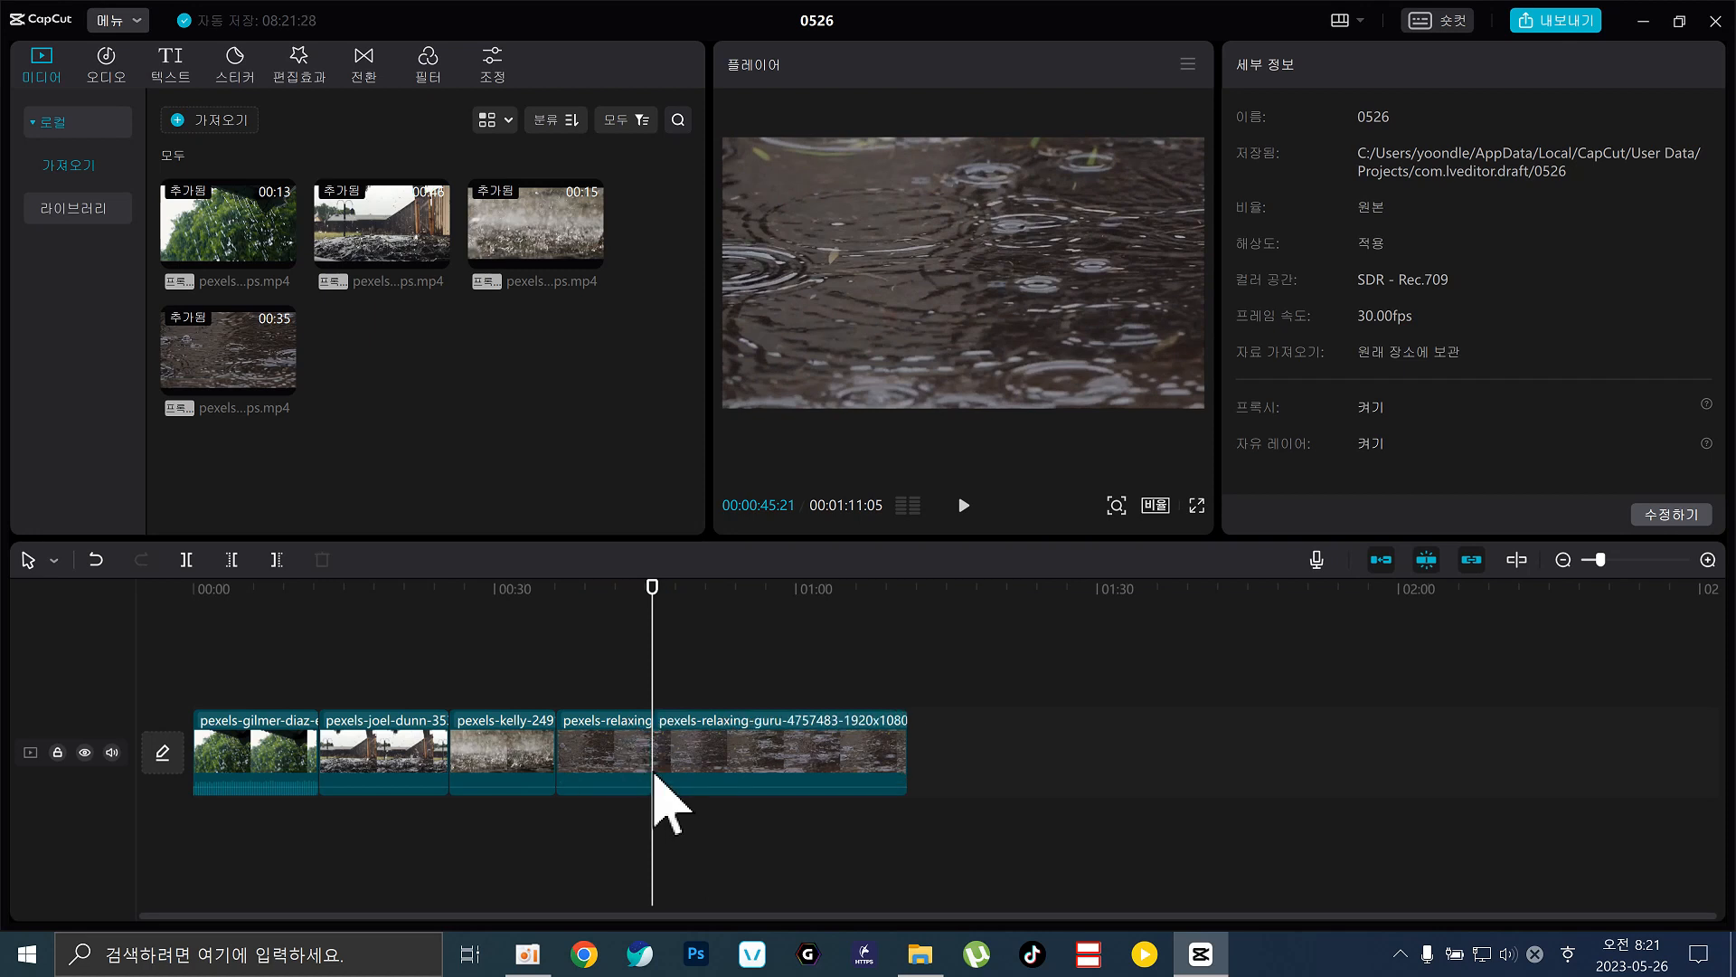
click(606, 768)
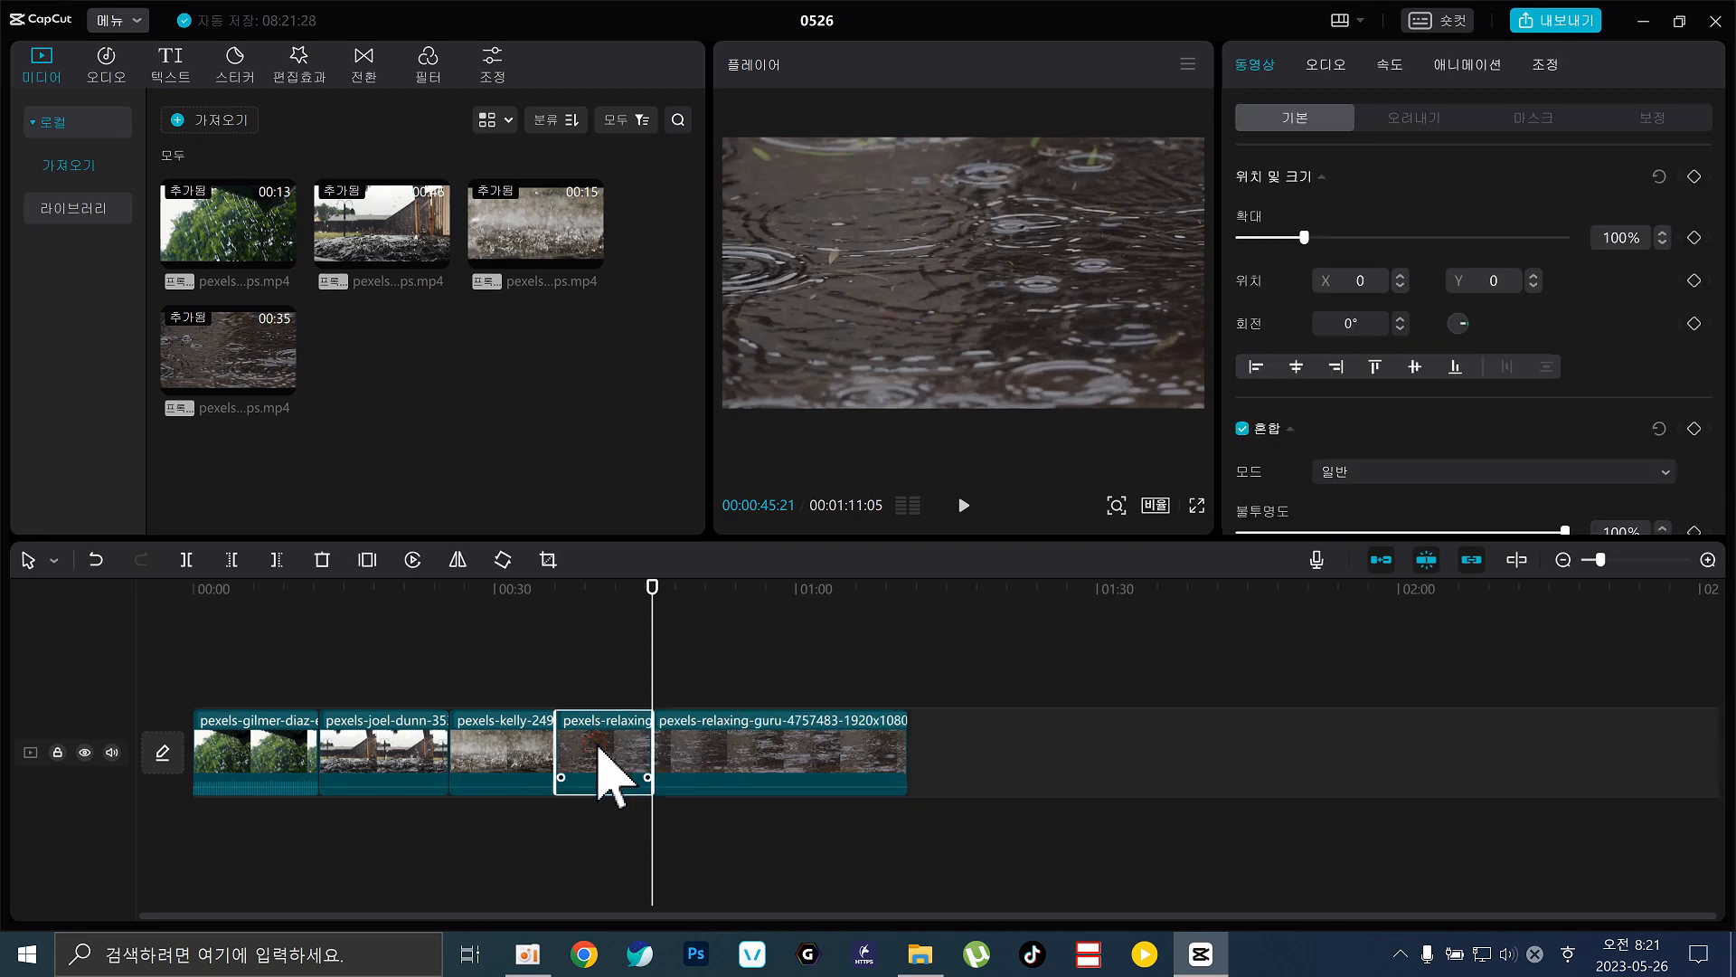
mouse_move(645, 630)
mouse_down()
mouse_move(684, 630)
mouse_move(624, 647)
mouse_move(702, 648)
mouse_move(636, 651)
mouse_up()
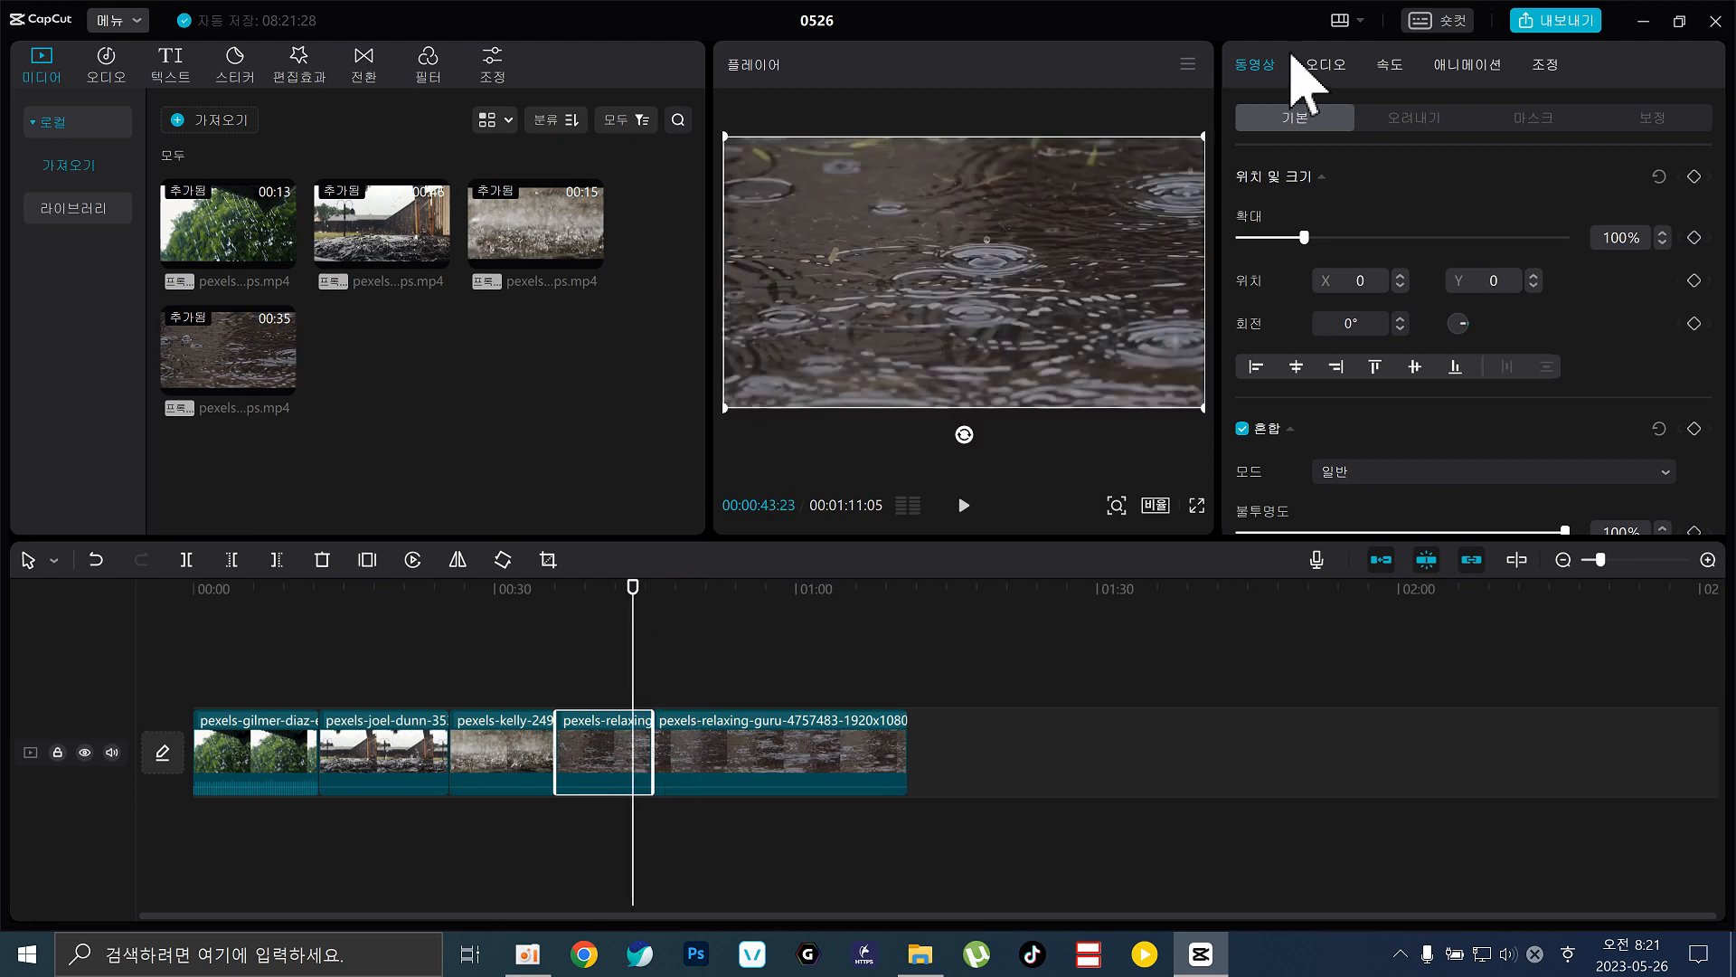
click(1437, 20)
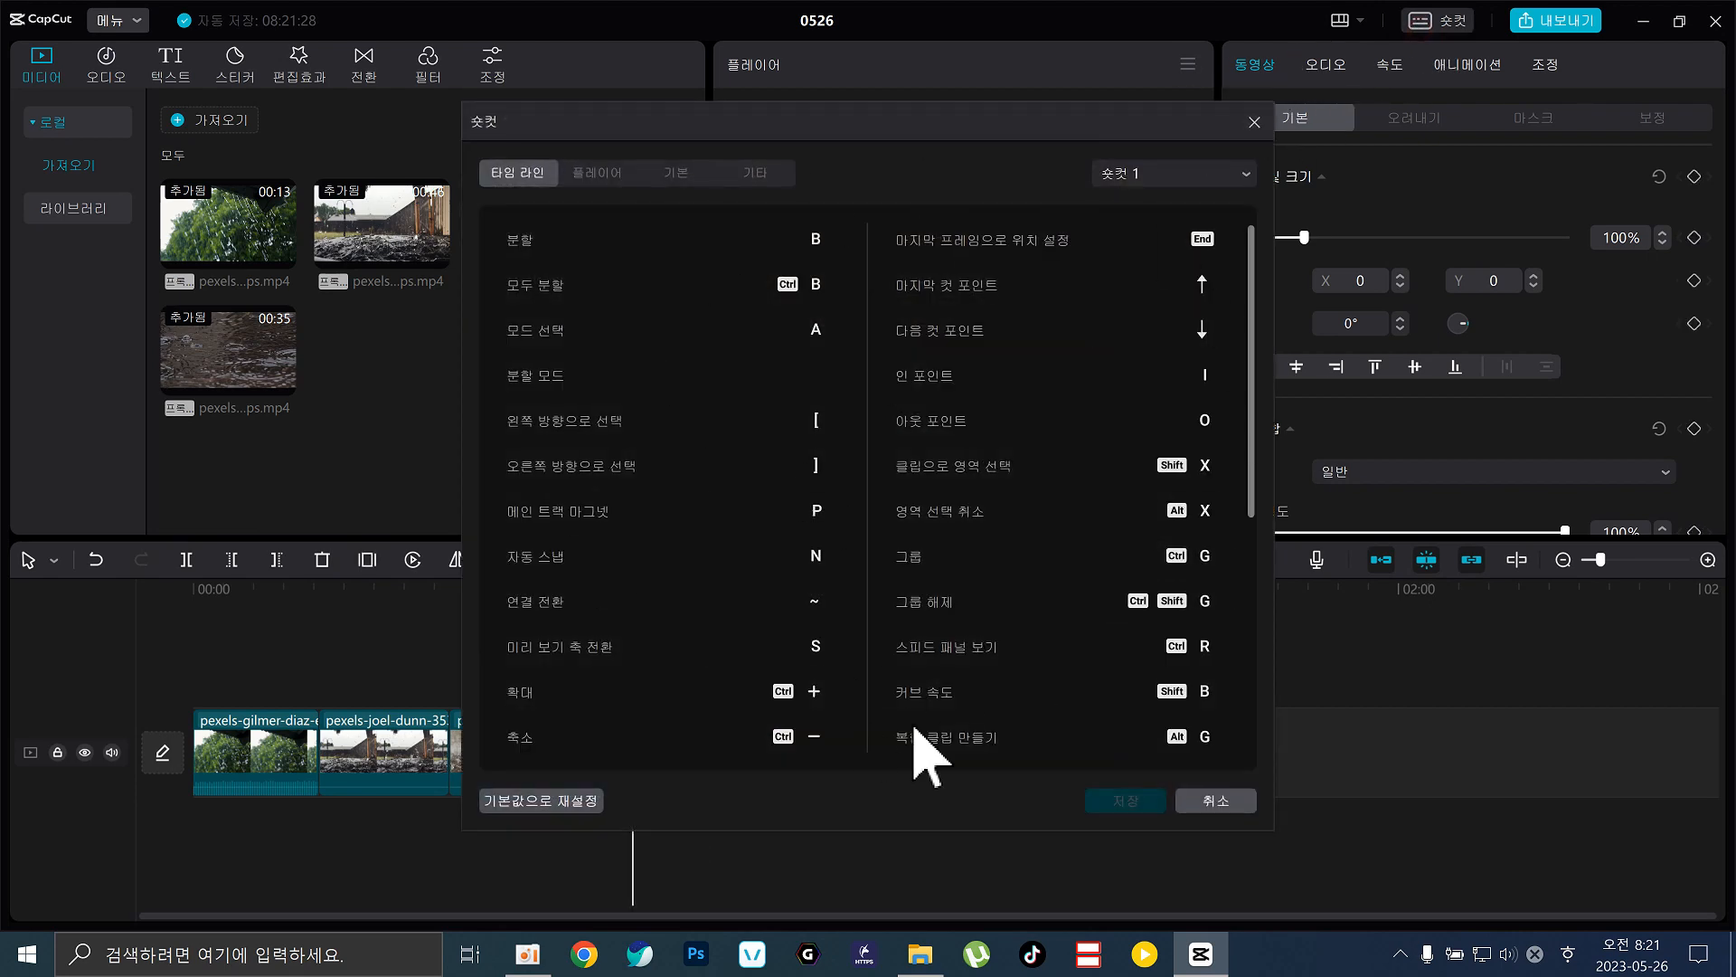
click(1217, 802)
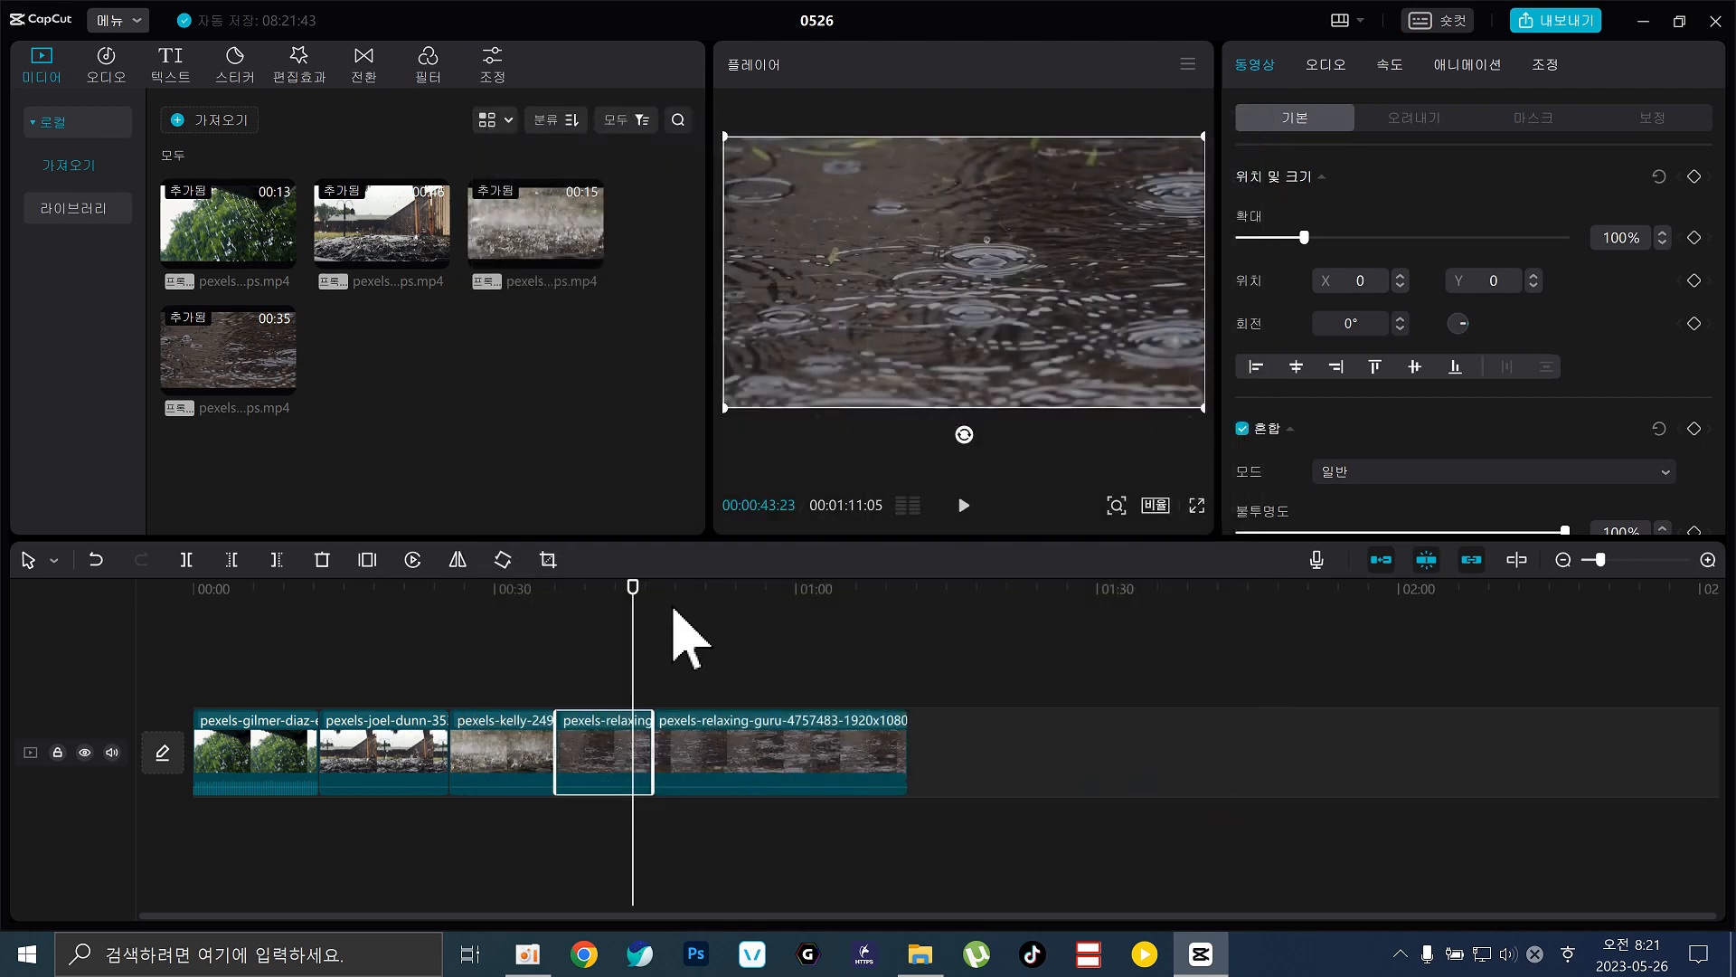
Undo the split in the pexels-relaxing-guru clip and split it again at 00:00:45:23.
drag(640, 631, 653, 633)
click(684, 637)
key(ctrl+z)
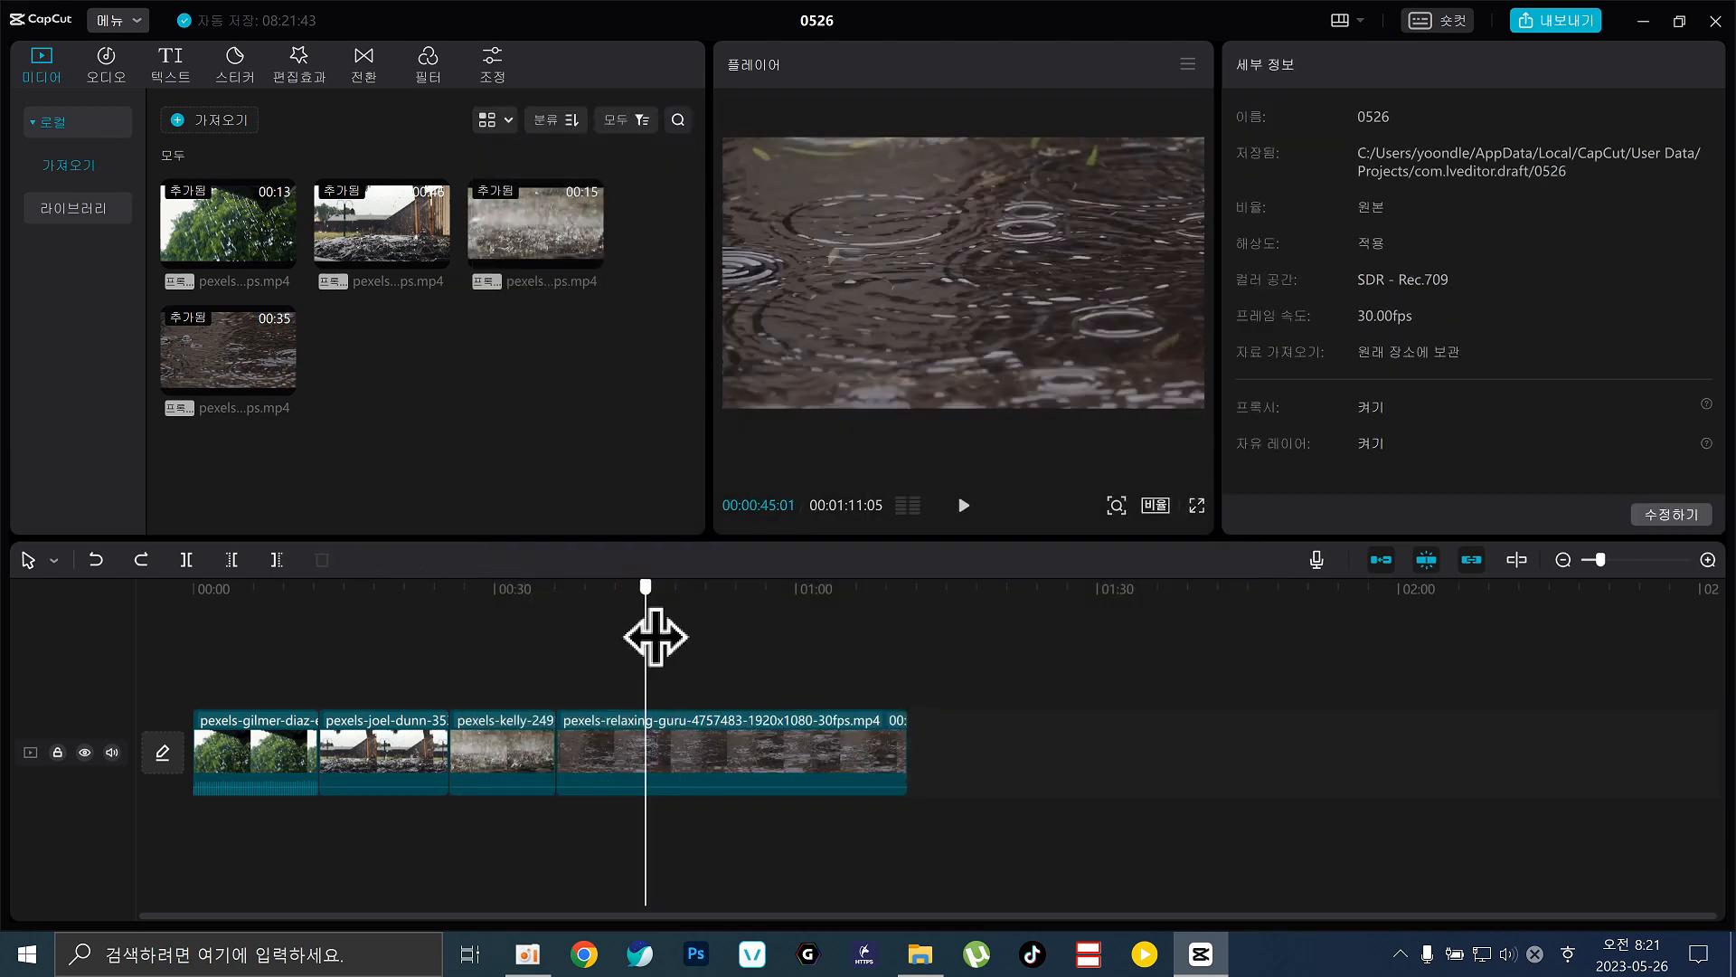
key(ctrl+b)
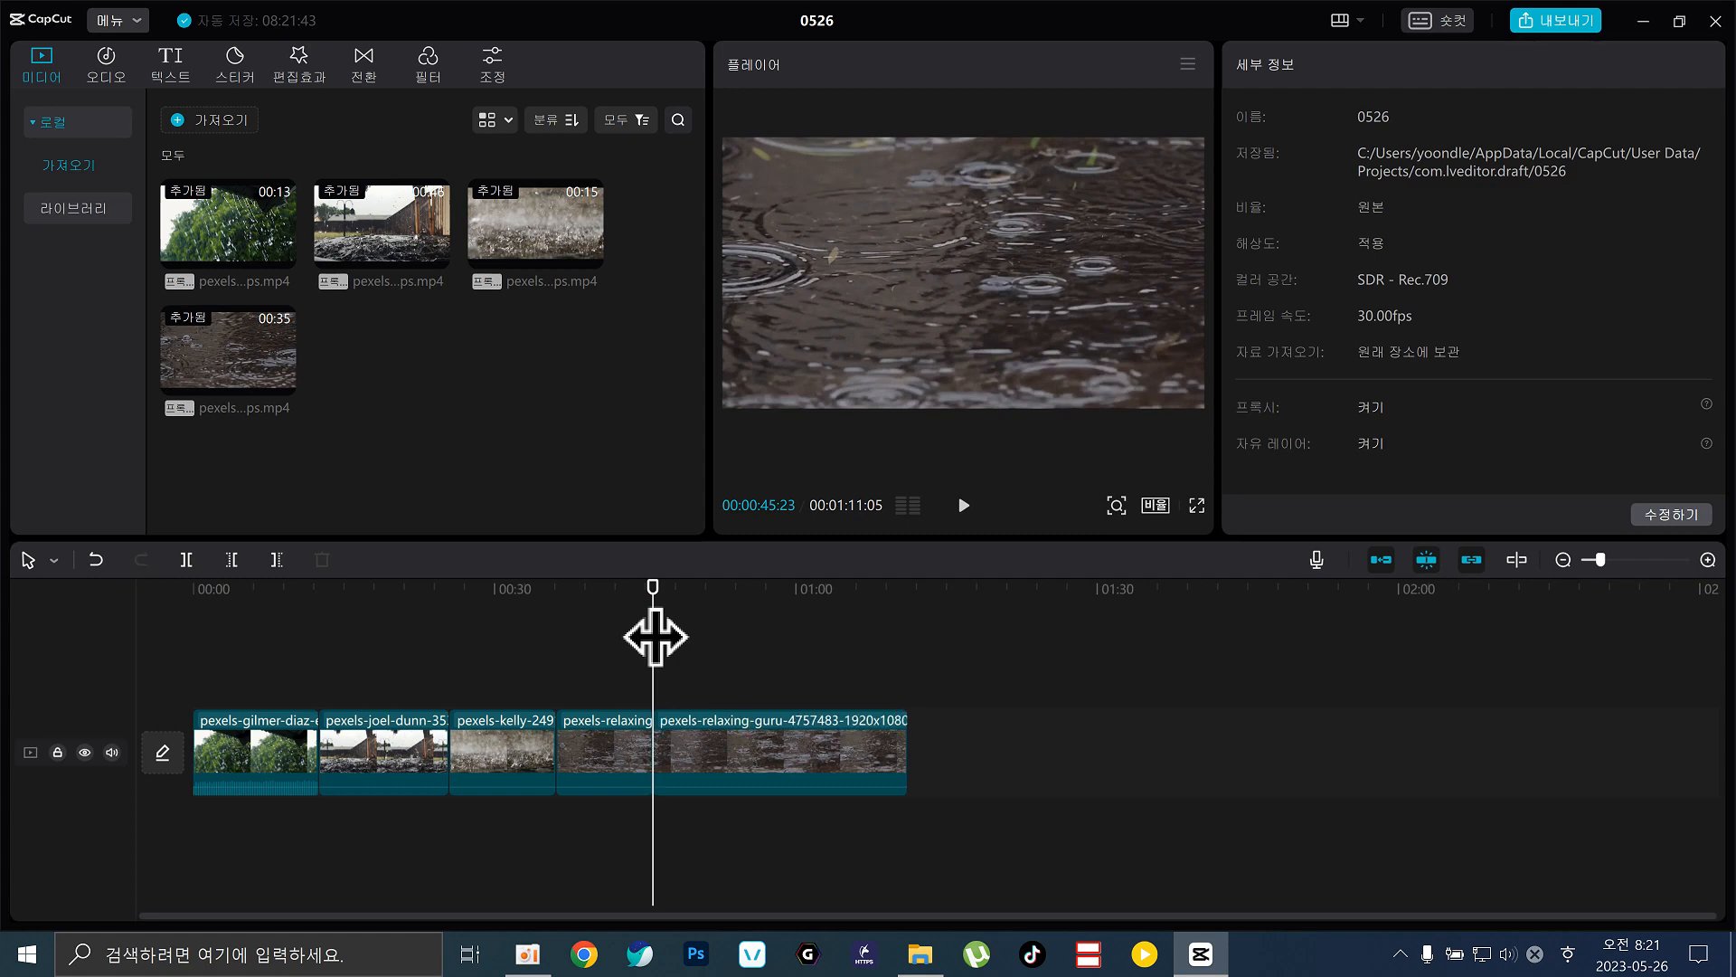
Step frame by frame through the footage around the new cut and select the part of the clip after it.
key(Left)
key(Left)
key(Left)
key(Left)
key(Right)
key(Right)
key(Right)
key(Right)
key(Right)
key(Right)
key(Right)
key(Right)
key(Right)
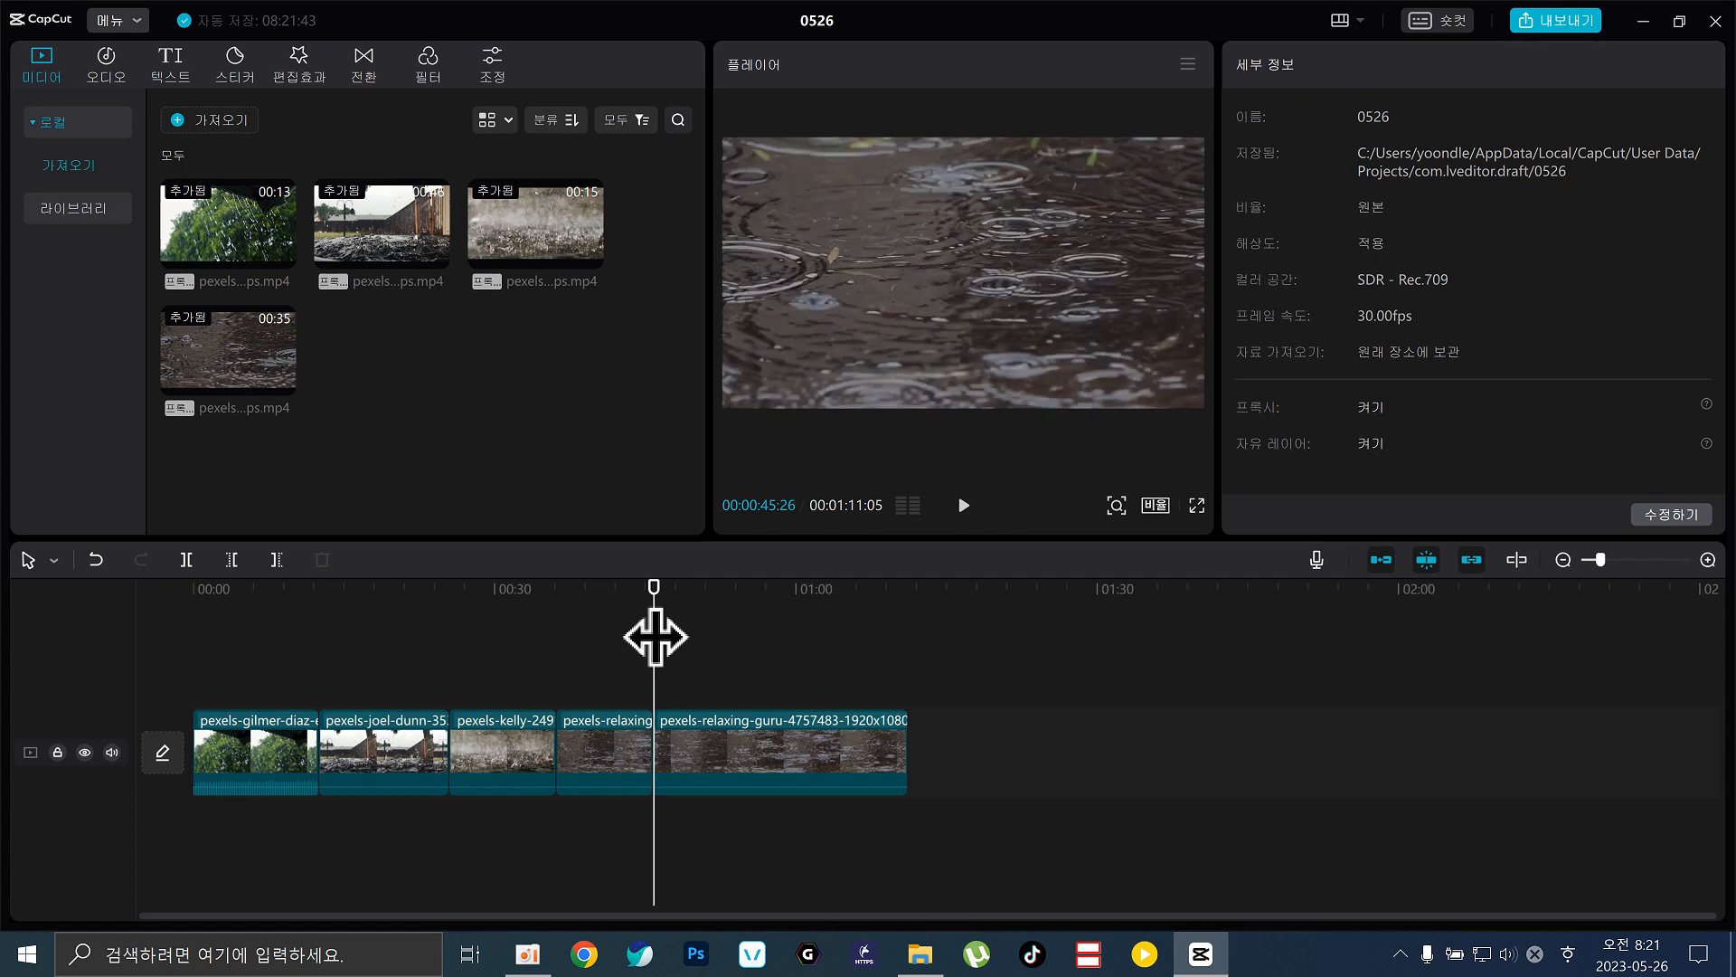
click(630, 737)
click(708, 737)
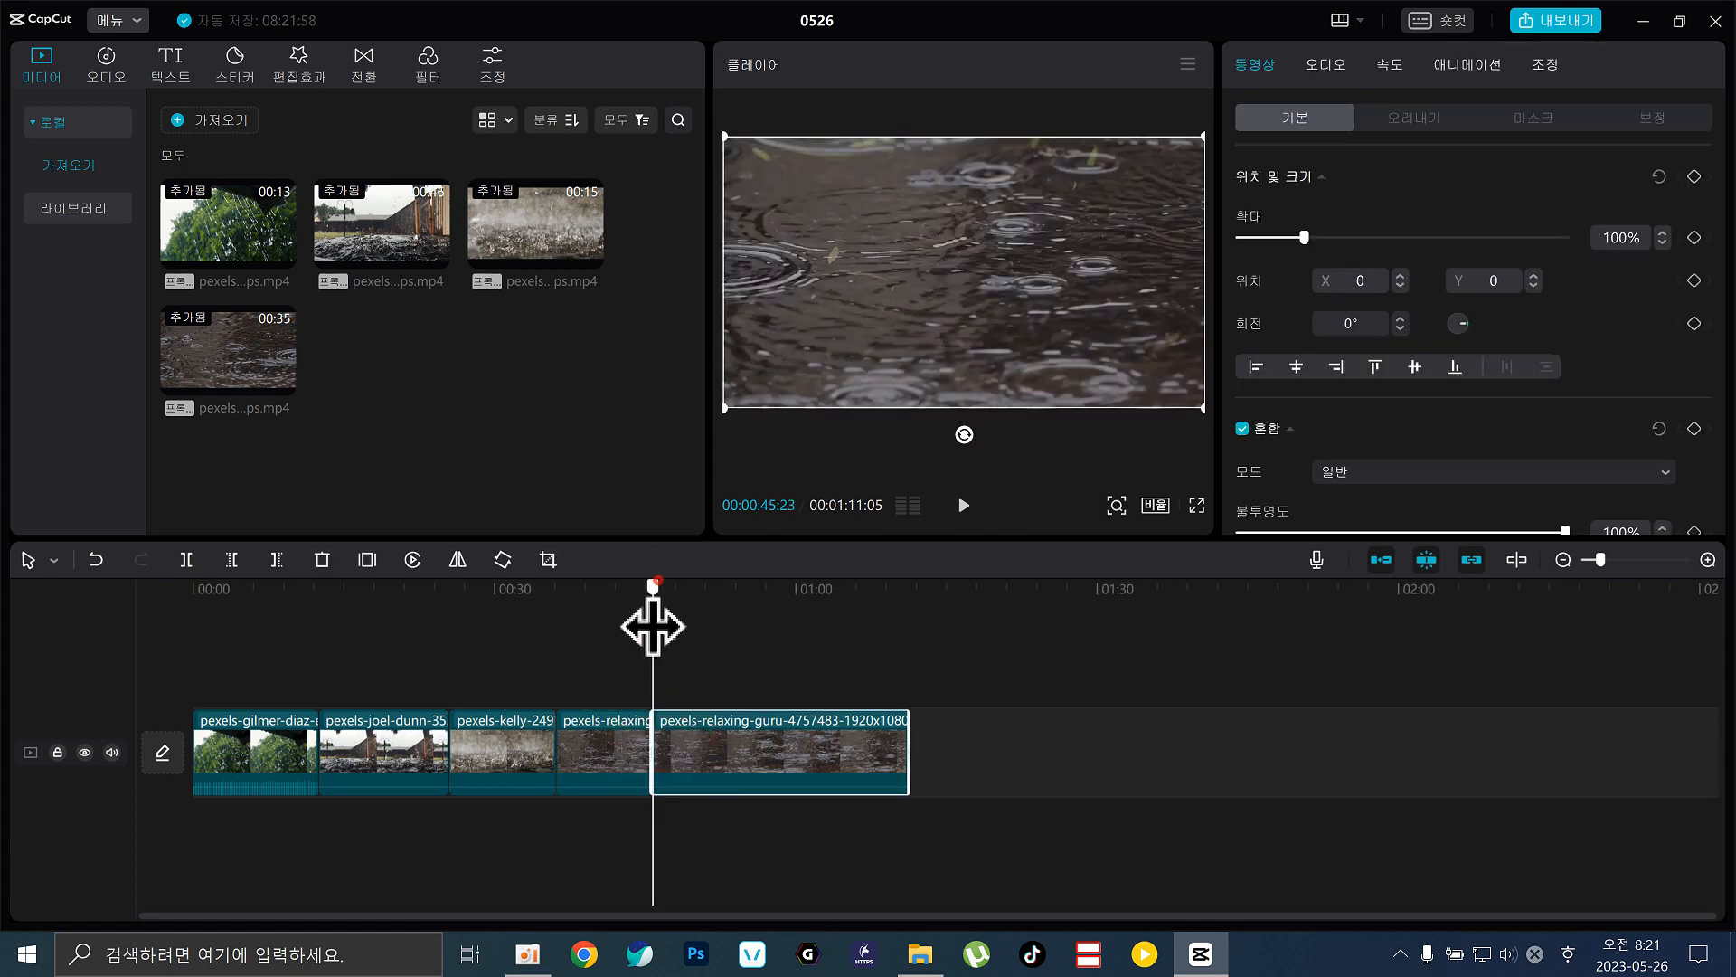
Delete the part of the pexels-relaxing-guru clip before the cut.
drag(651, 627, 637, 628)
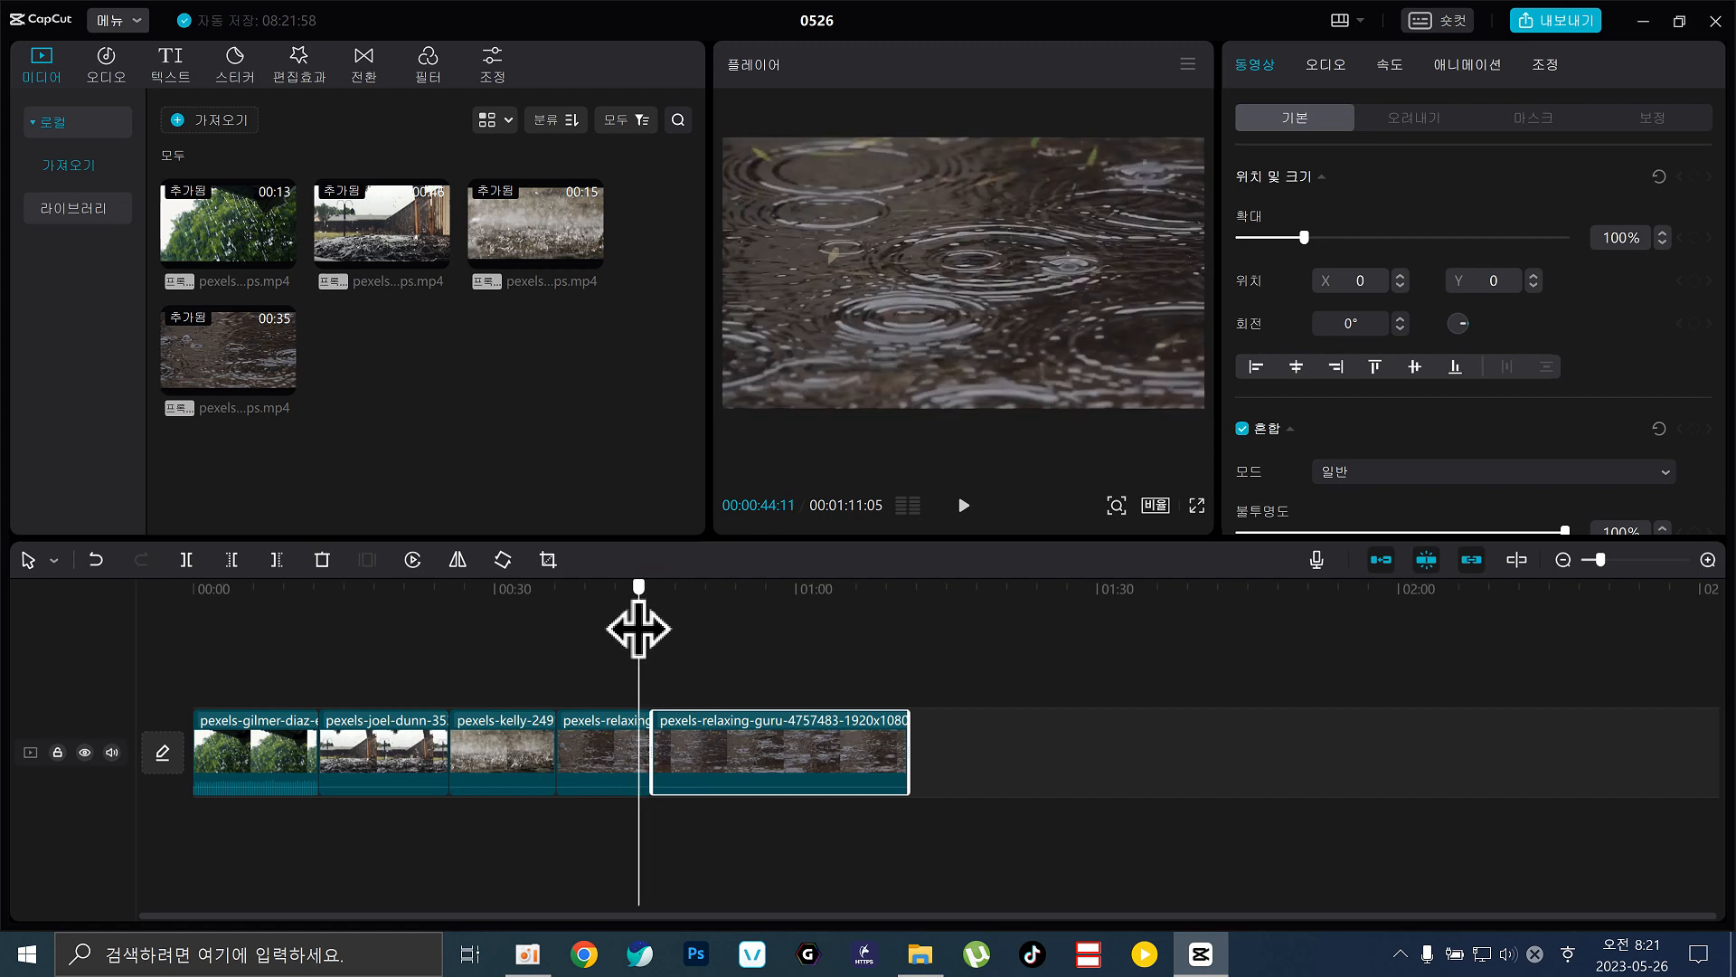
click(627, 765)
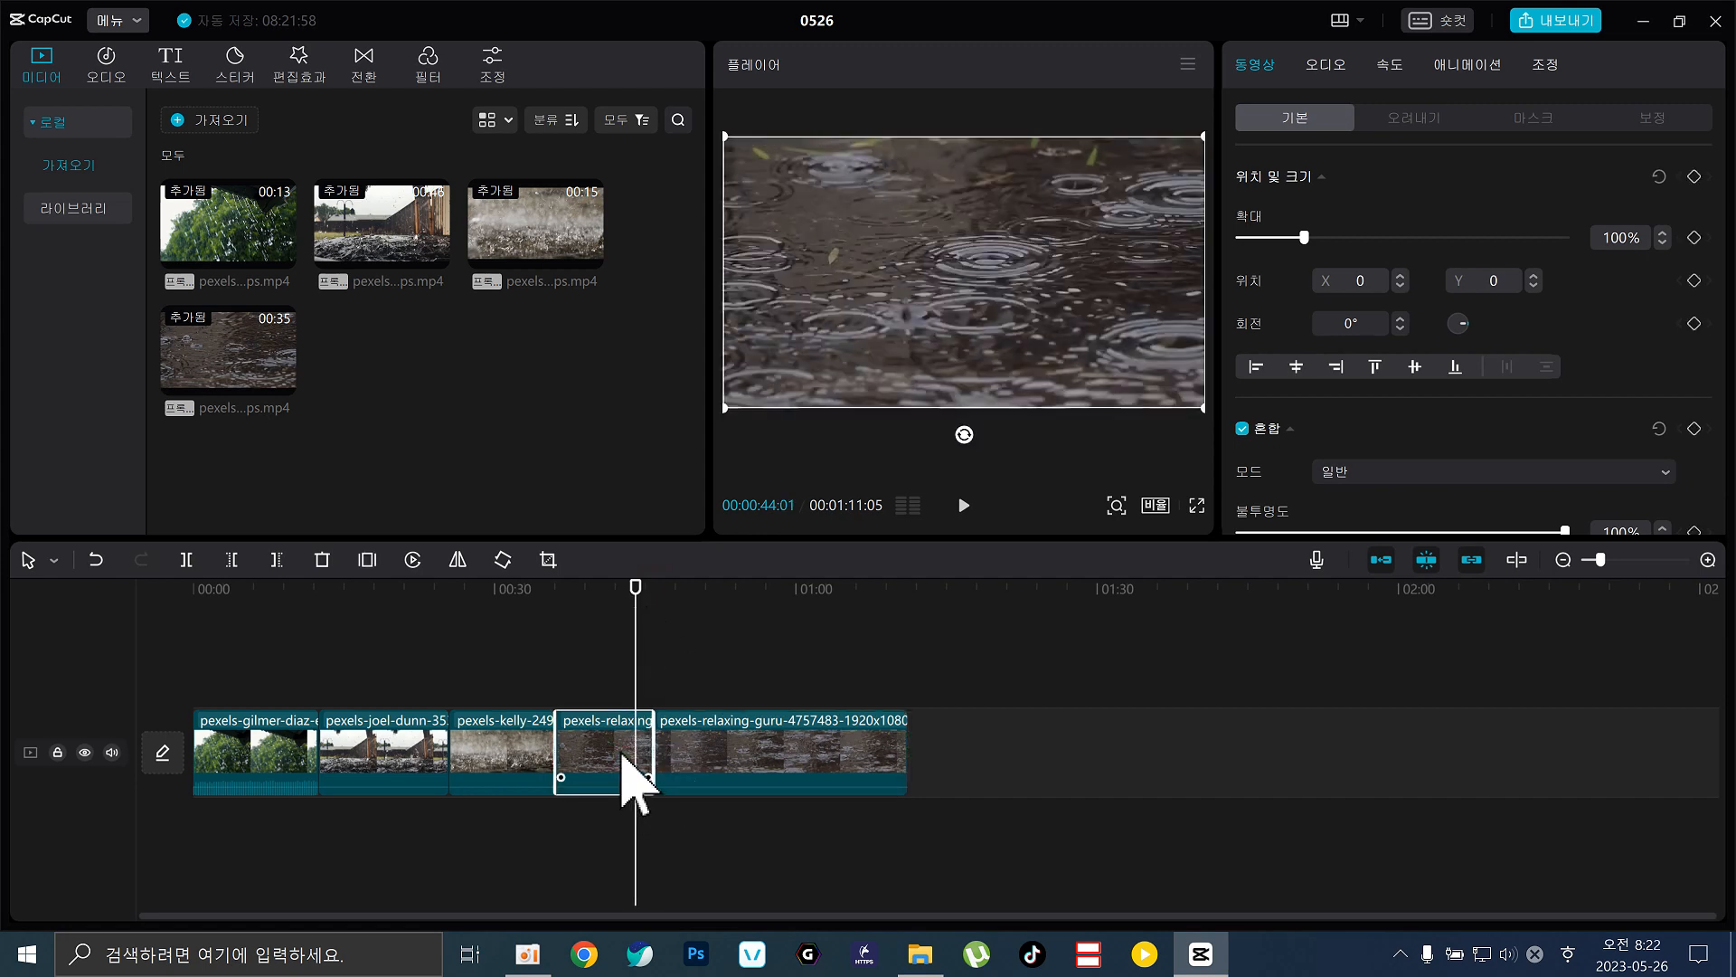
key(Delete)
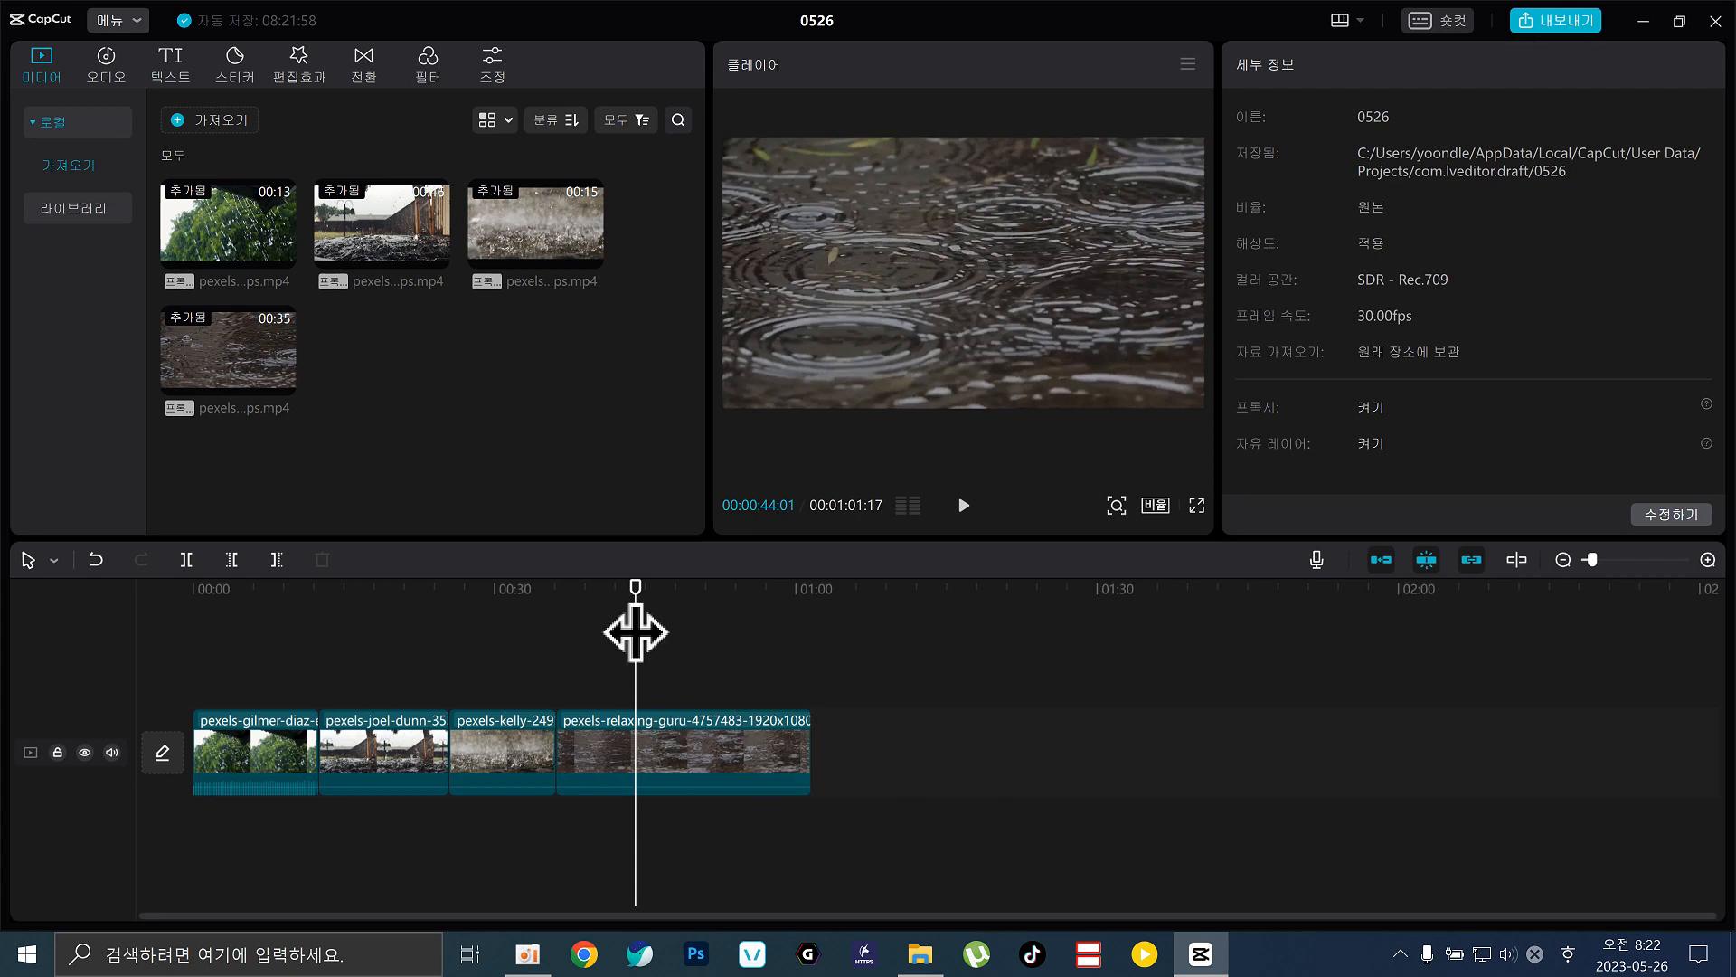
Trim away the pexels-relaxing-guru clip's beginning up to 00:00:43:14, and trim off everything in it after 00:00:45:25.
click(689, 749)
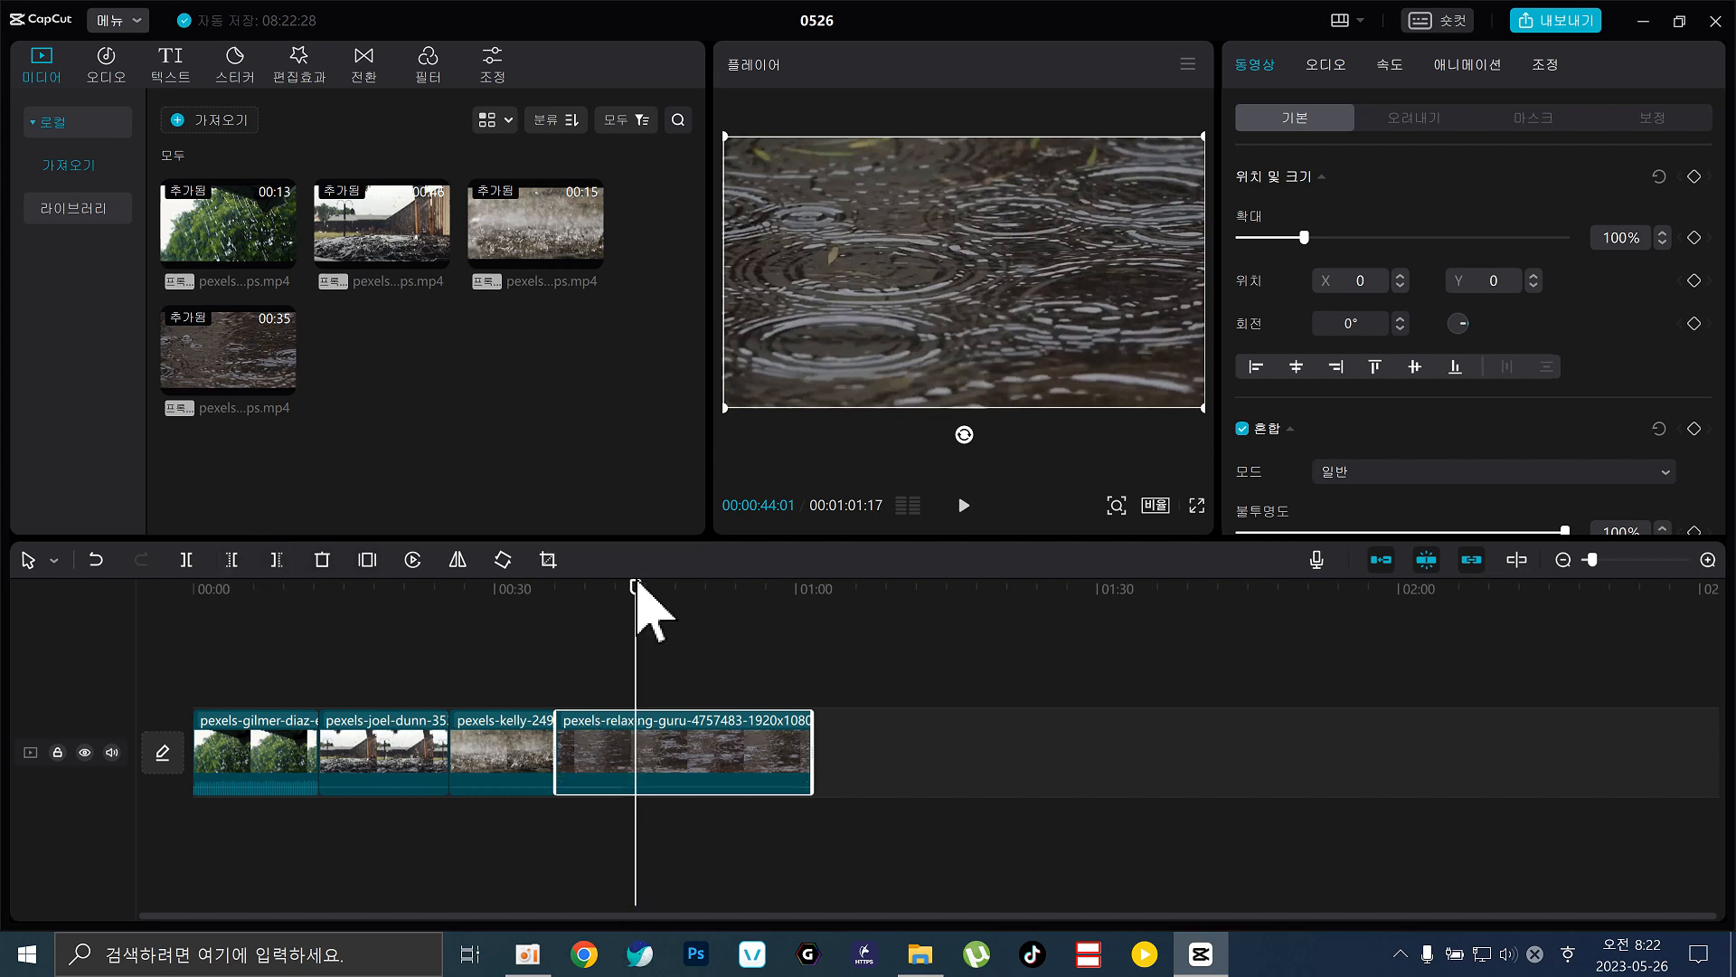
drag(634, 627, 638, 636)
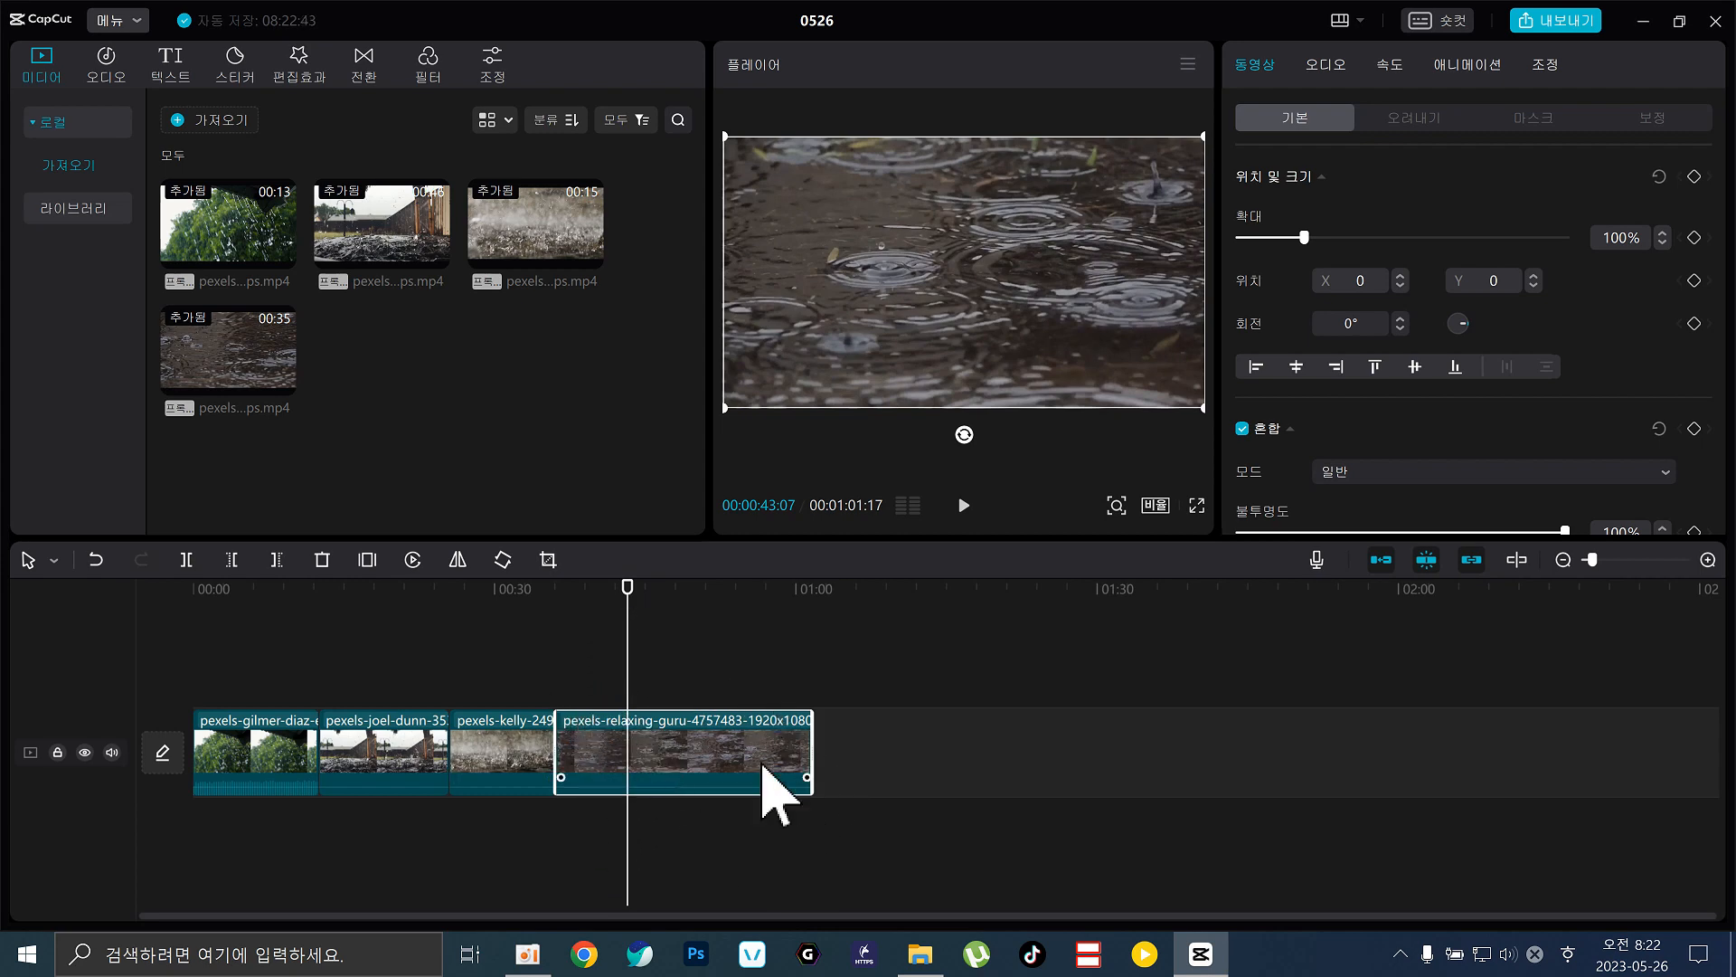
click(629, 628)
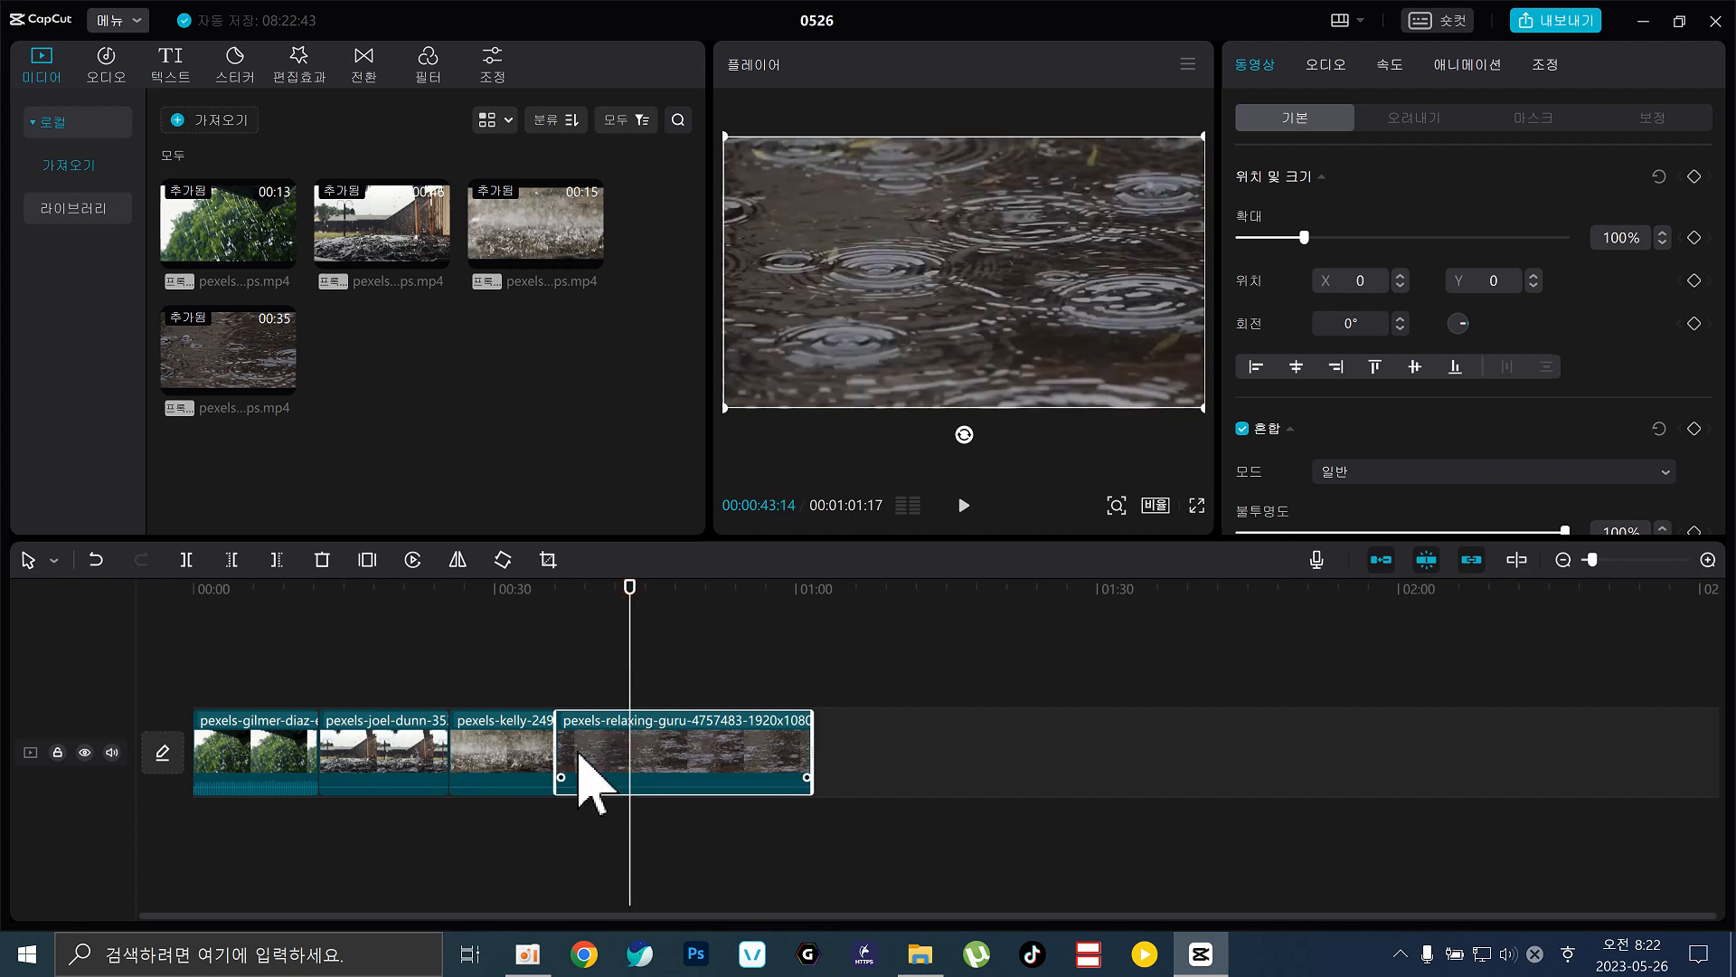
key(q)
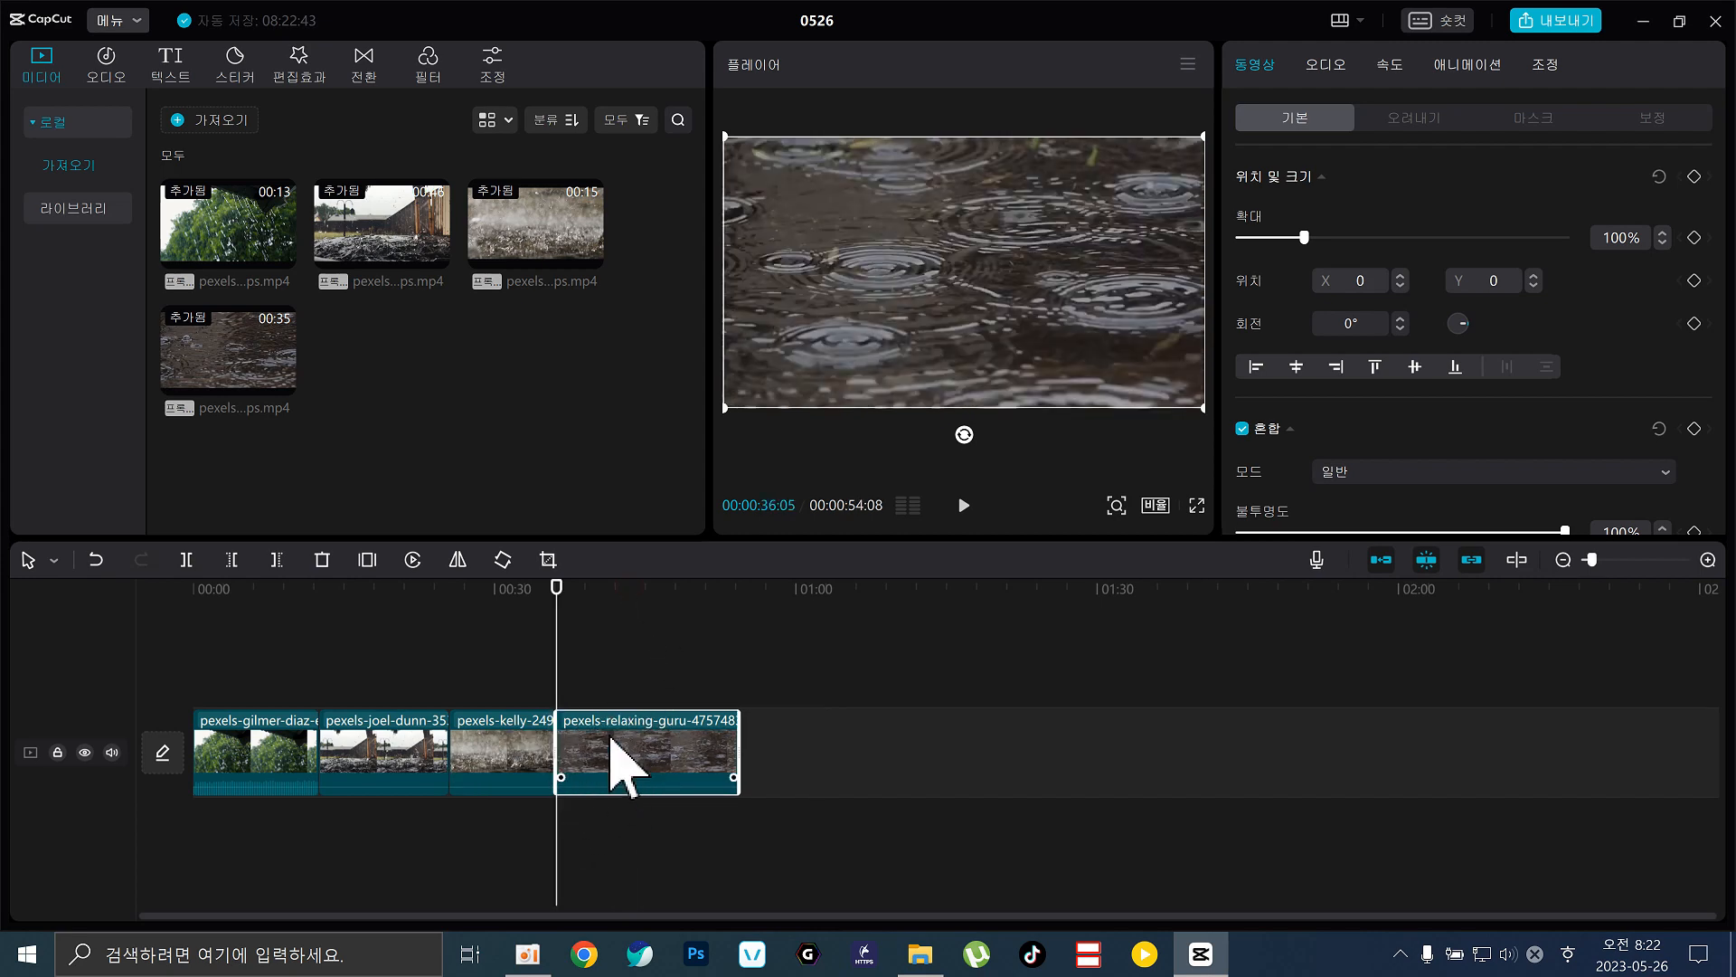
drag(588, 621, 654, 604)
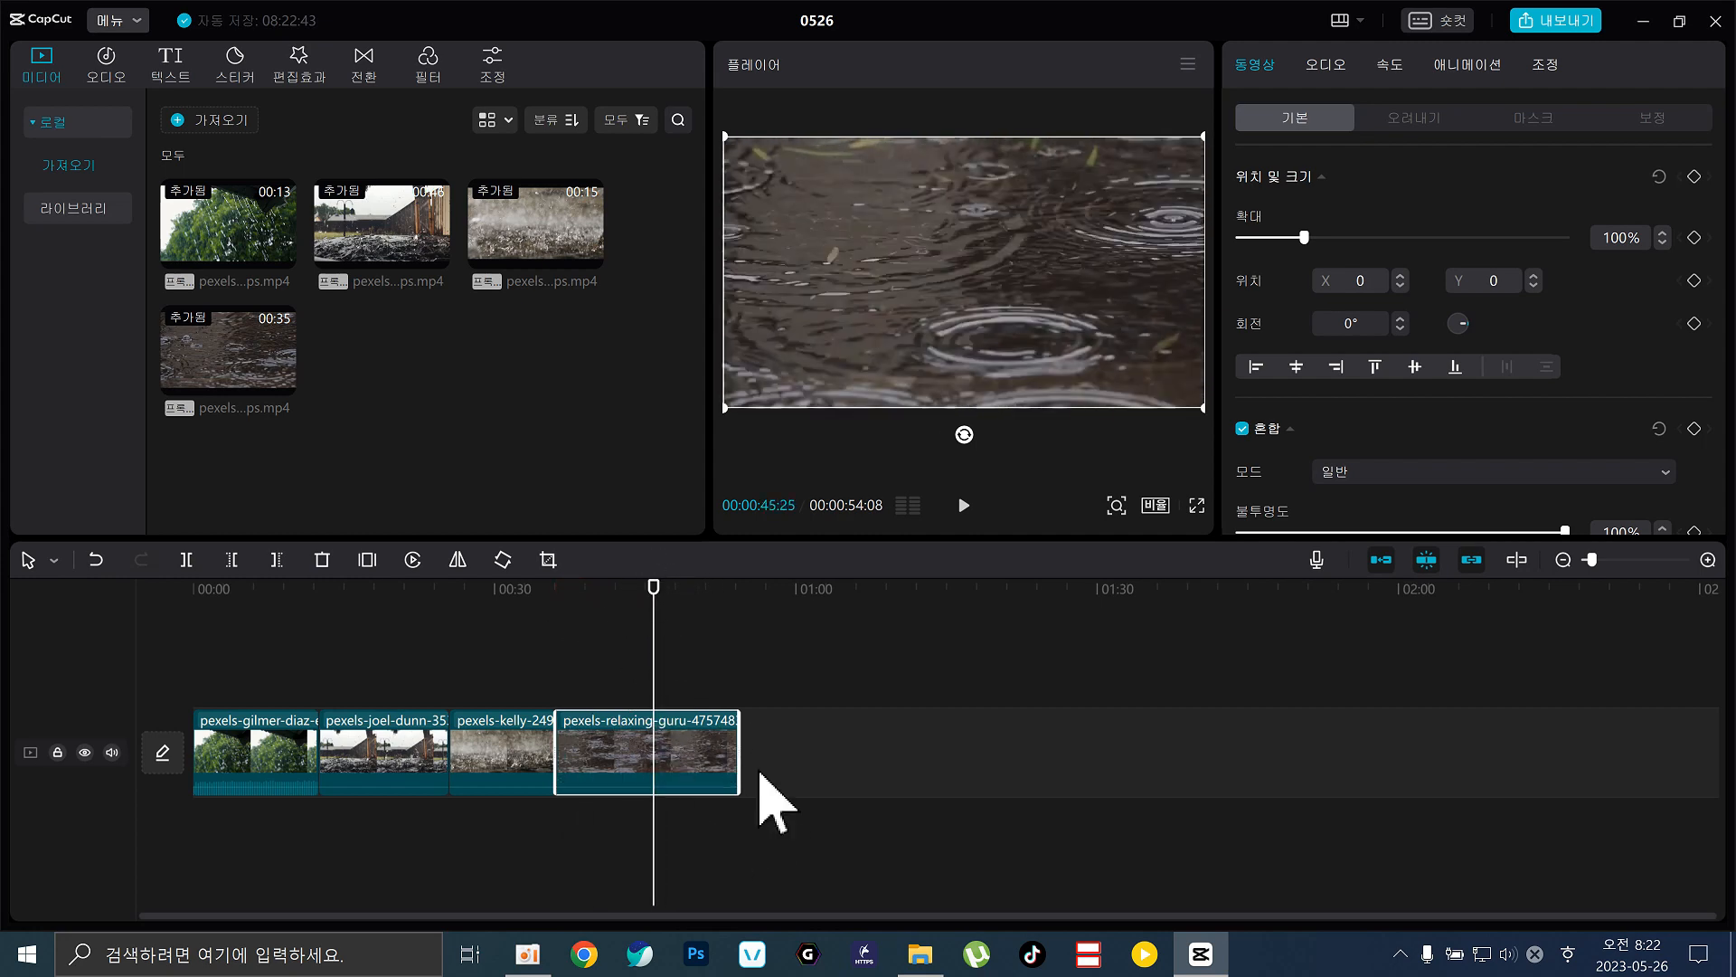
key(w)
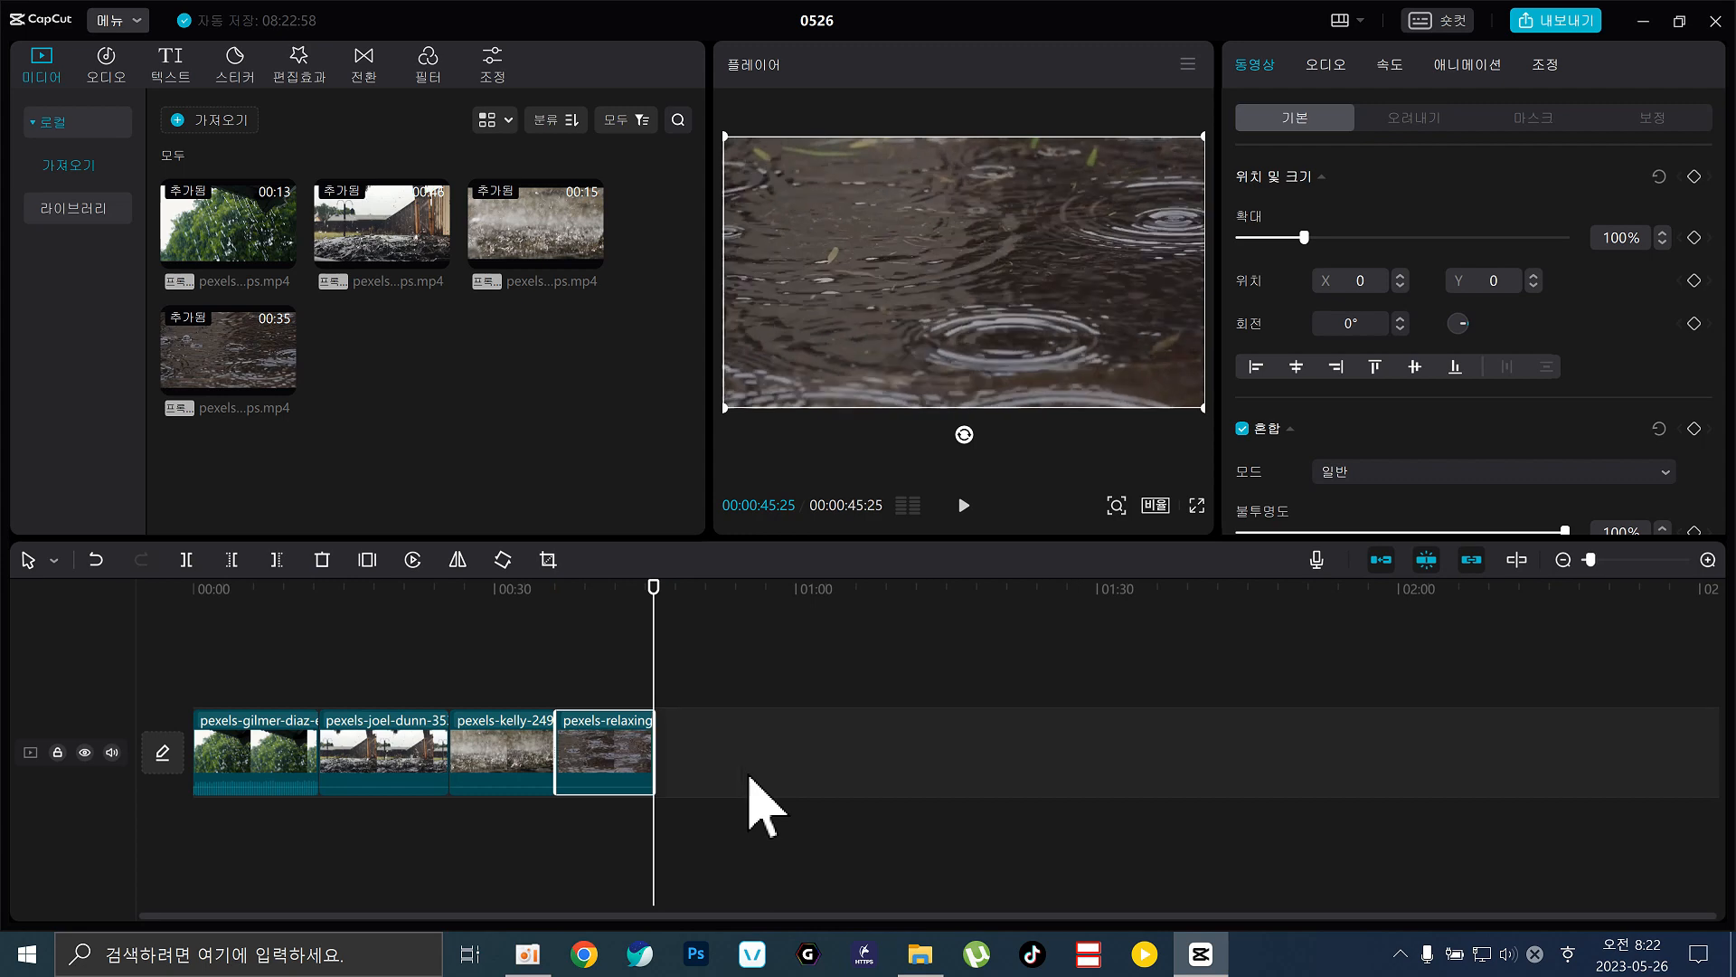
Undo the end trim of the pexels-relaxing-guru clip and trim it again at 00:00:45:25.
key(ctrl+z)
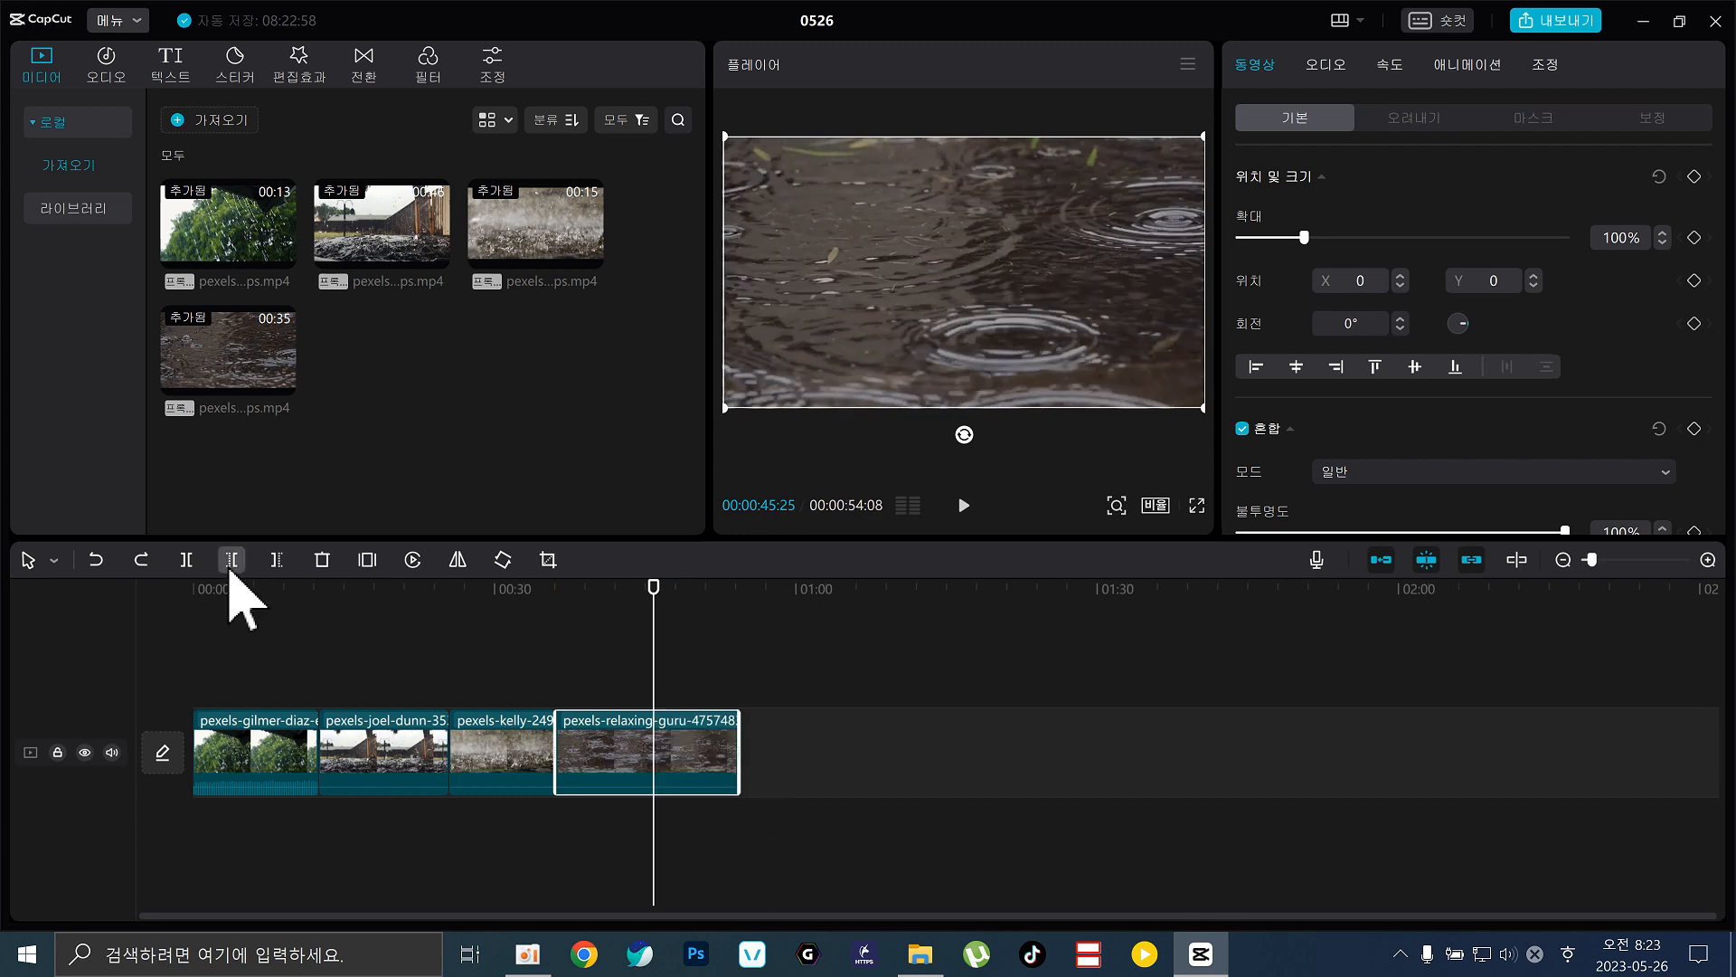
click(277, 561)
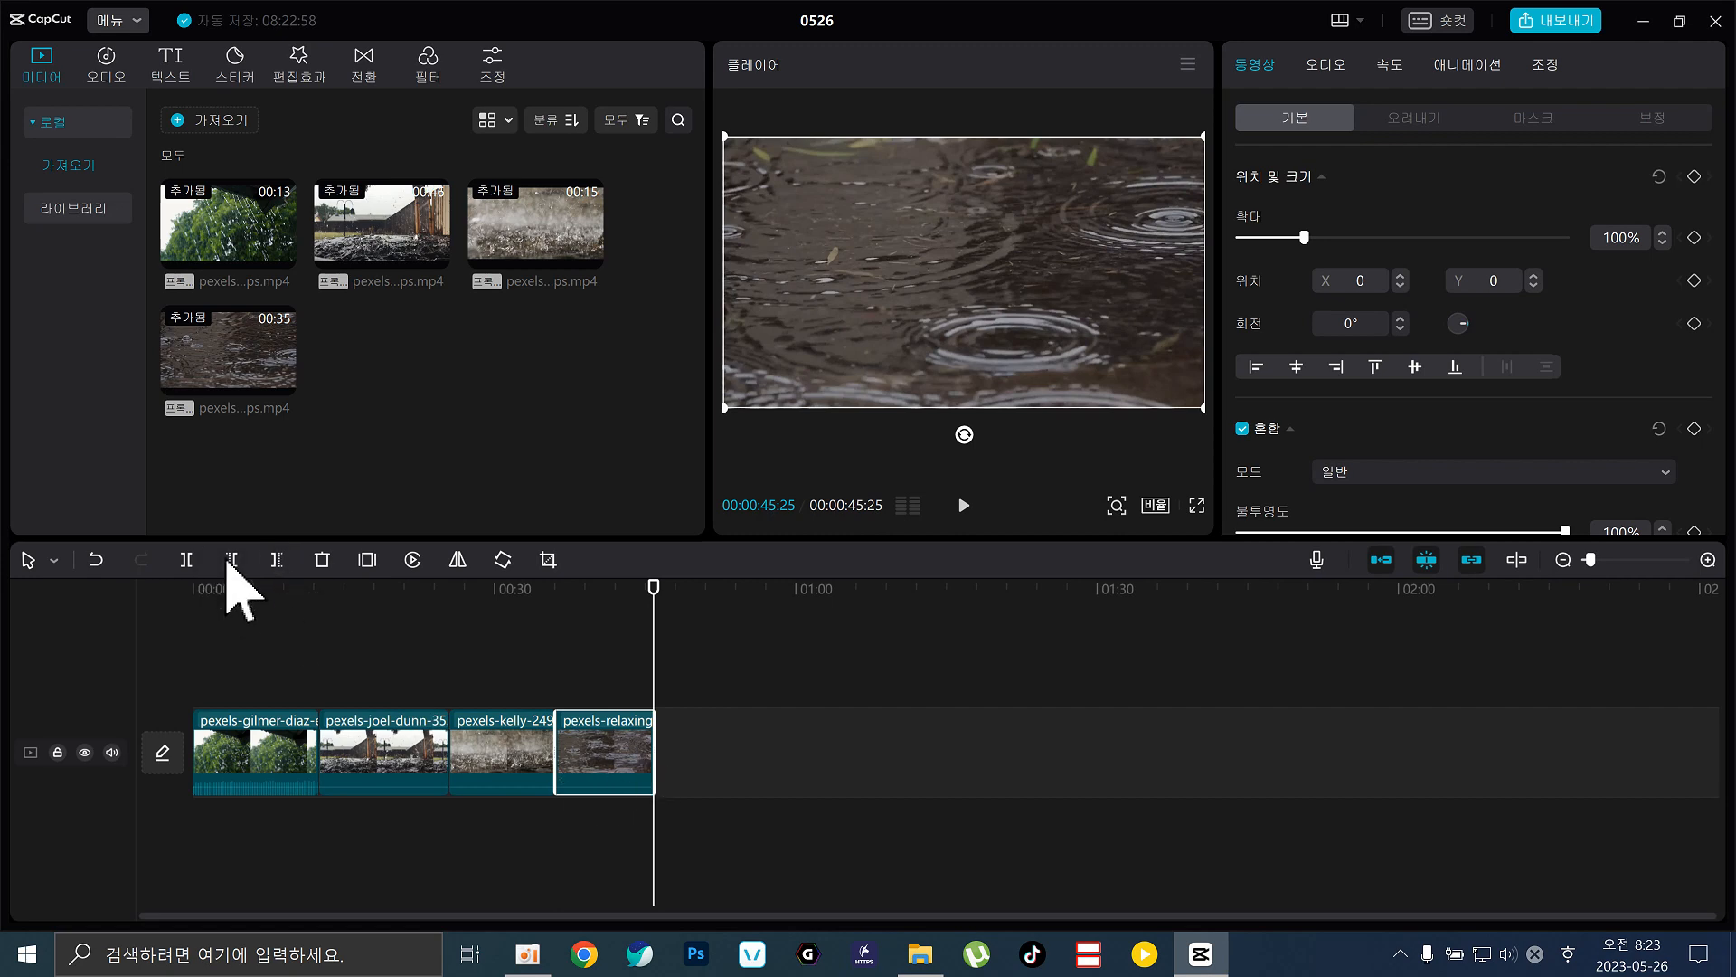
key(ctrl+z)
key(ctrl+shift+z)
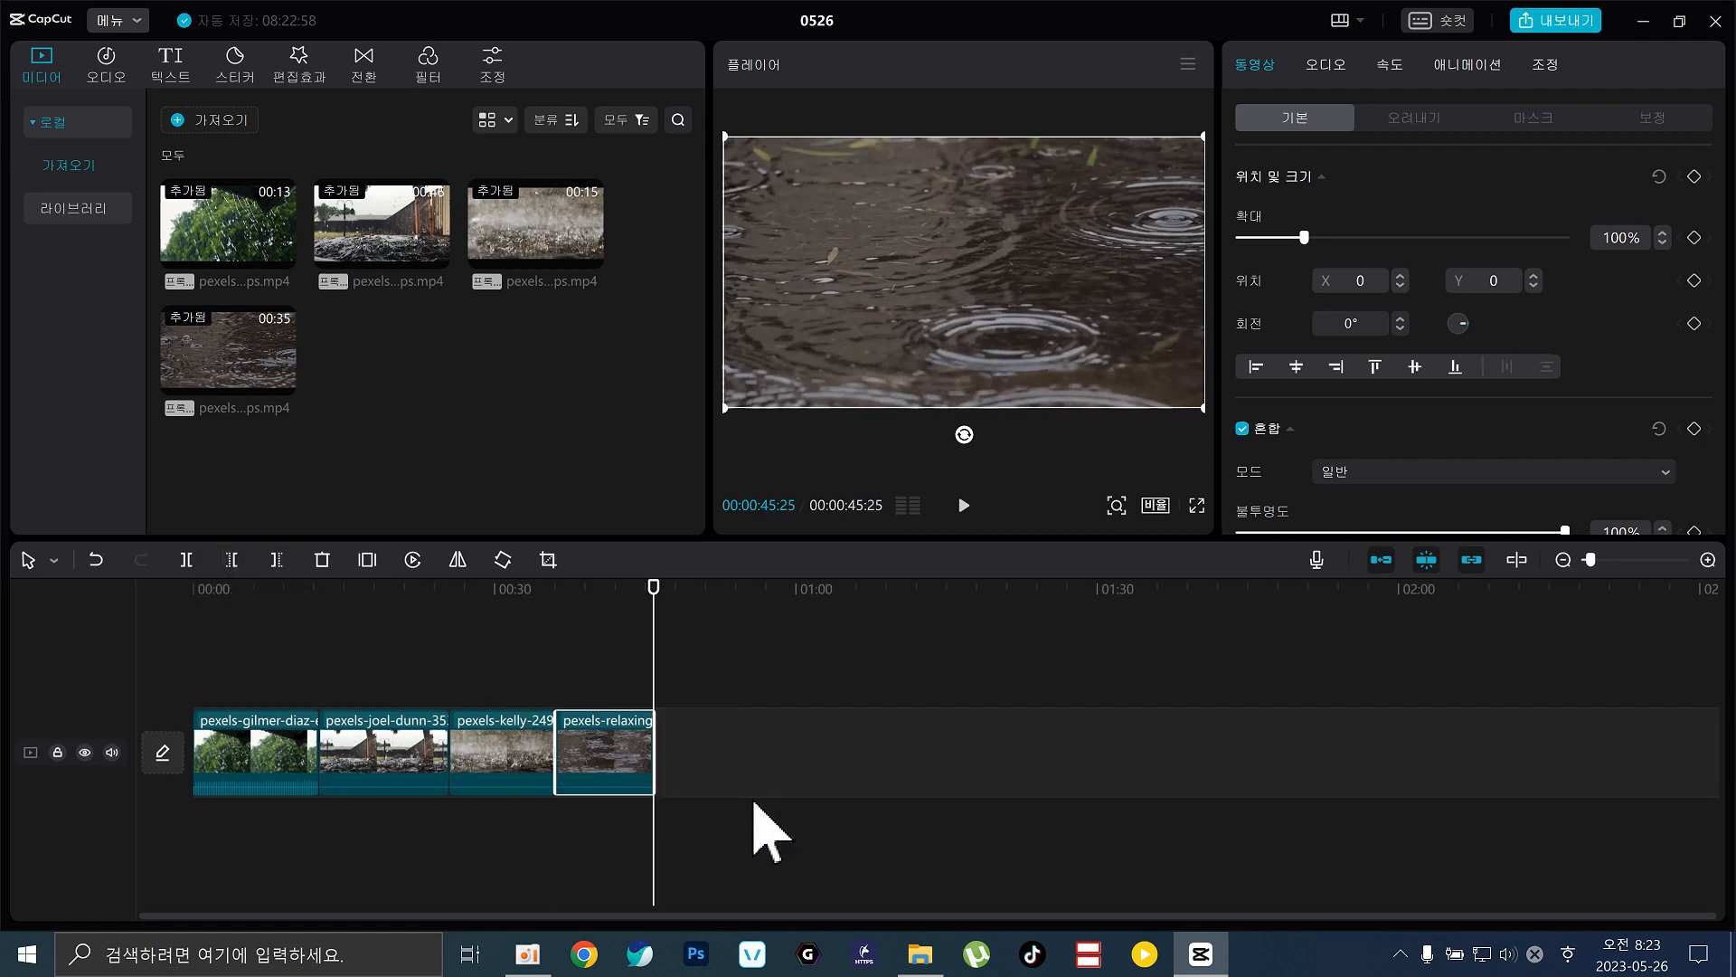
Shorten the second clip and the pexels-kelly clip by trimming them on either side of the playhead.
click(354, 631)
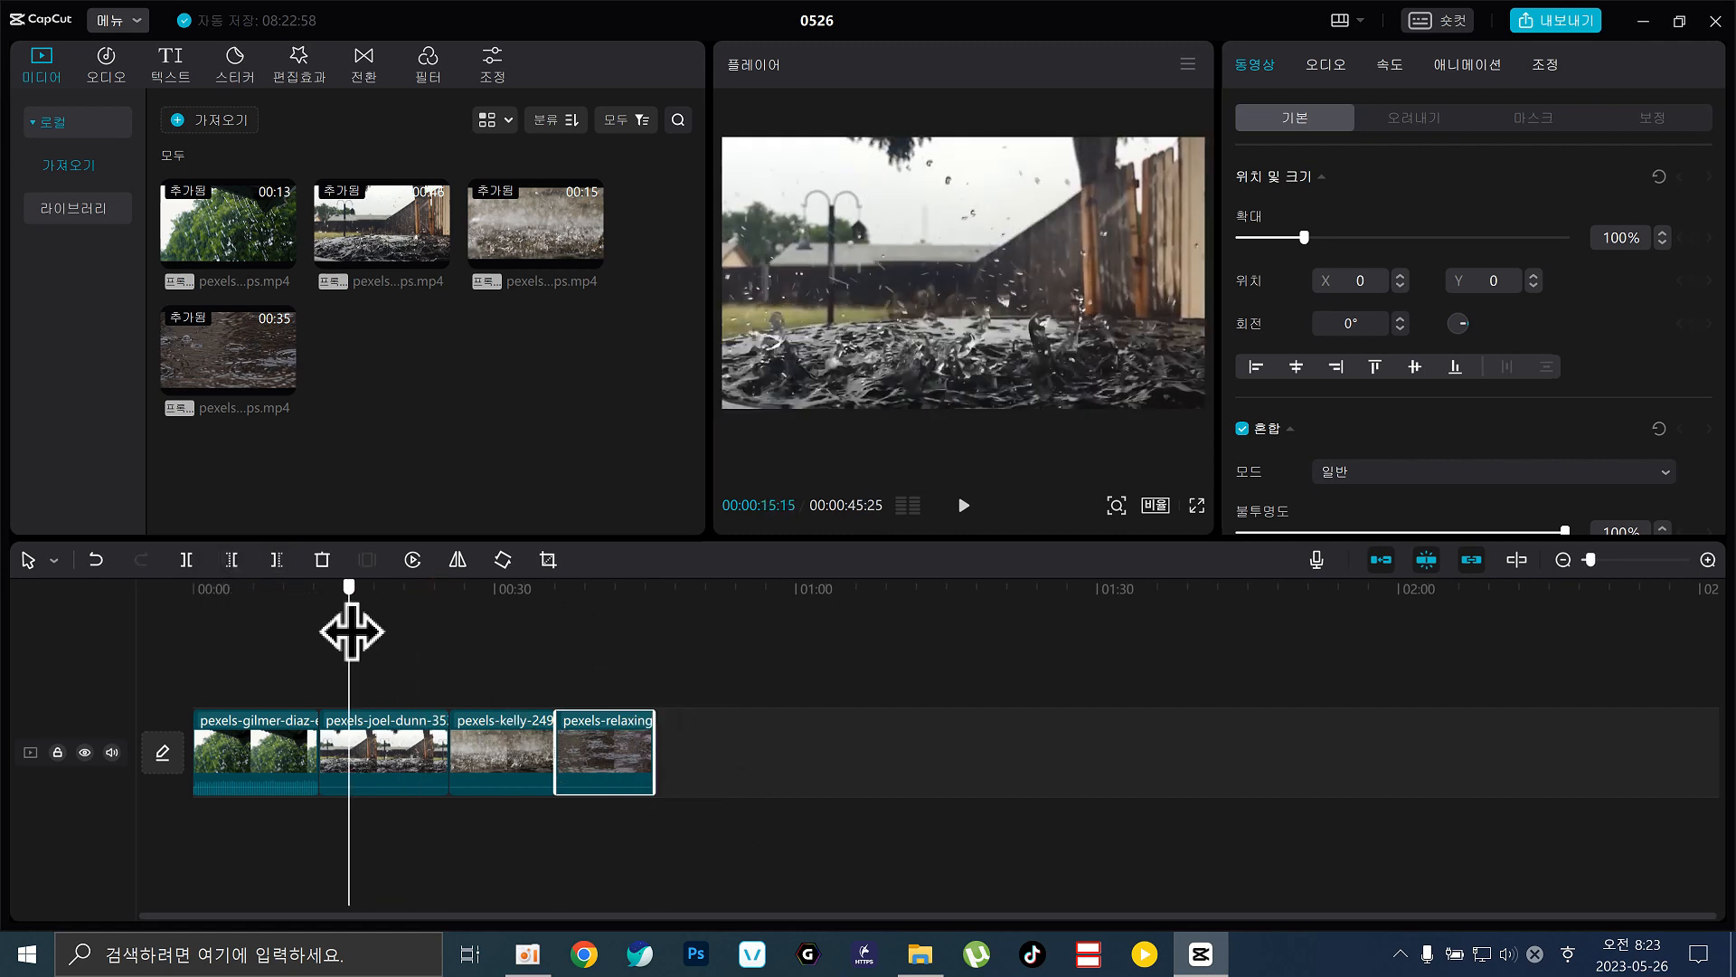
key(q)
drag(349, 631, 484, 647)
key(w)
key(q)
key(w)
click(482, 644)
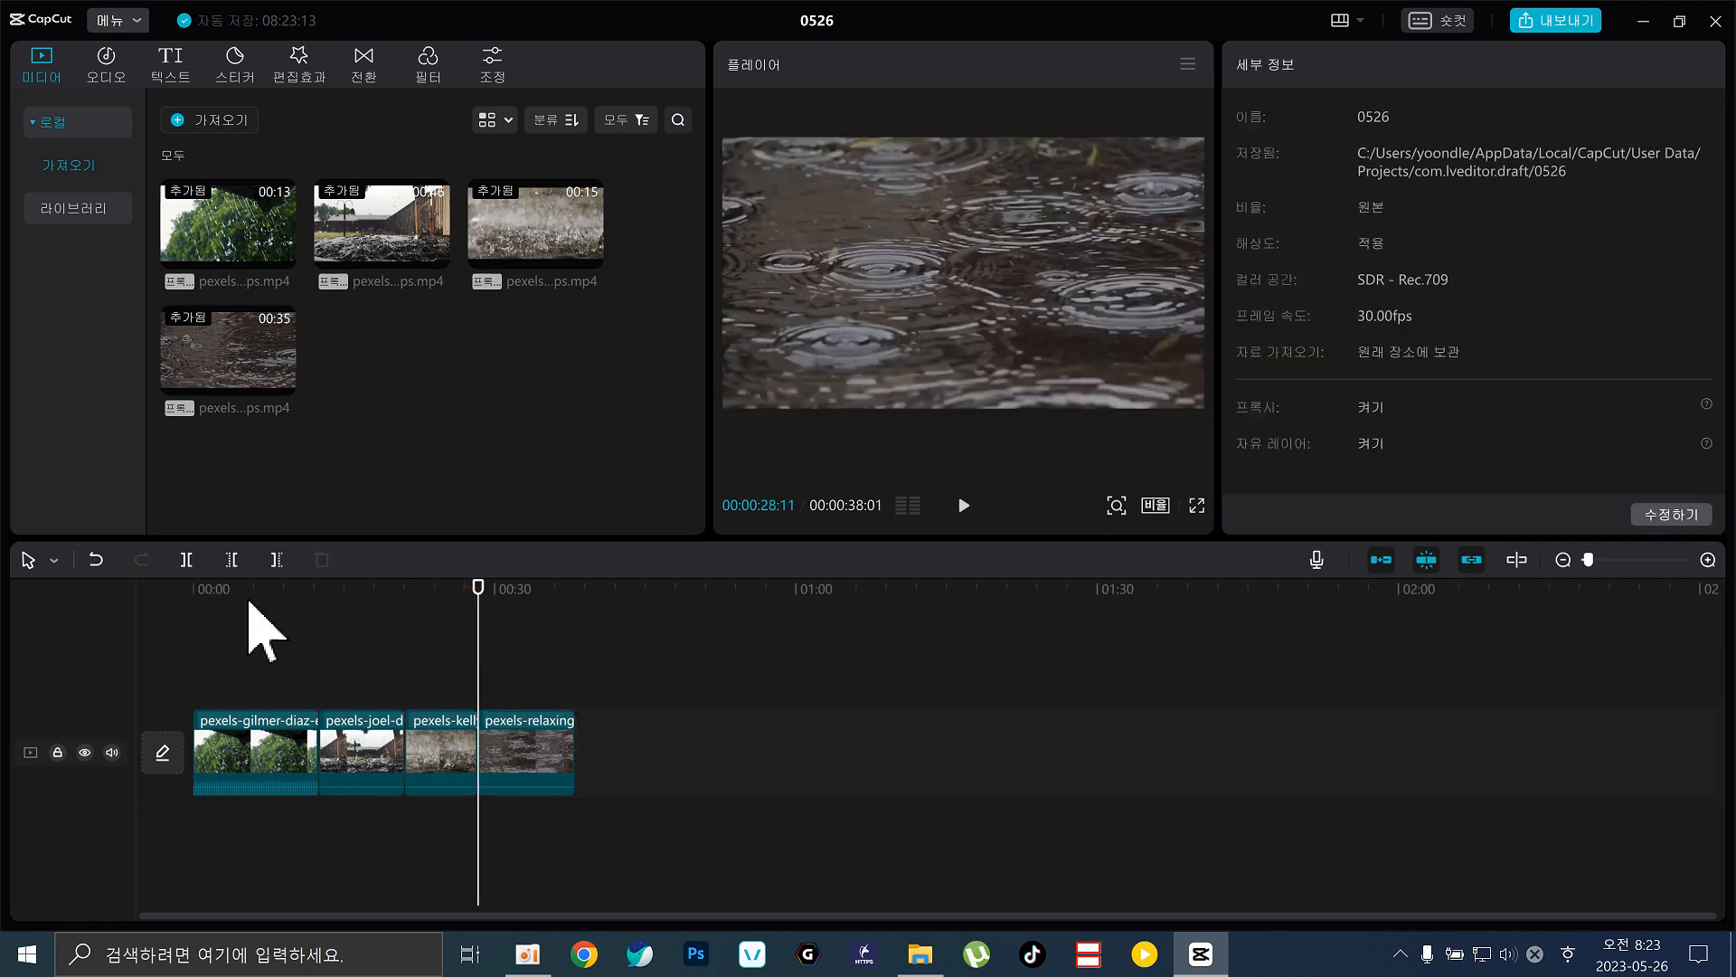
Trim off the end of the first clip, and undo the split made in the second clip at 00:00:11:29.
drag(255, 624, 316, 630)
key(w)
key(ctrl+z)
key(w)
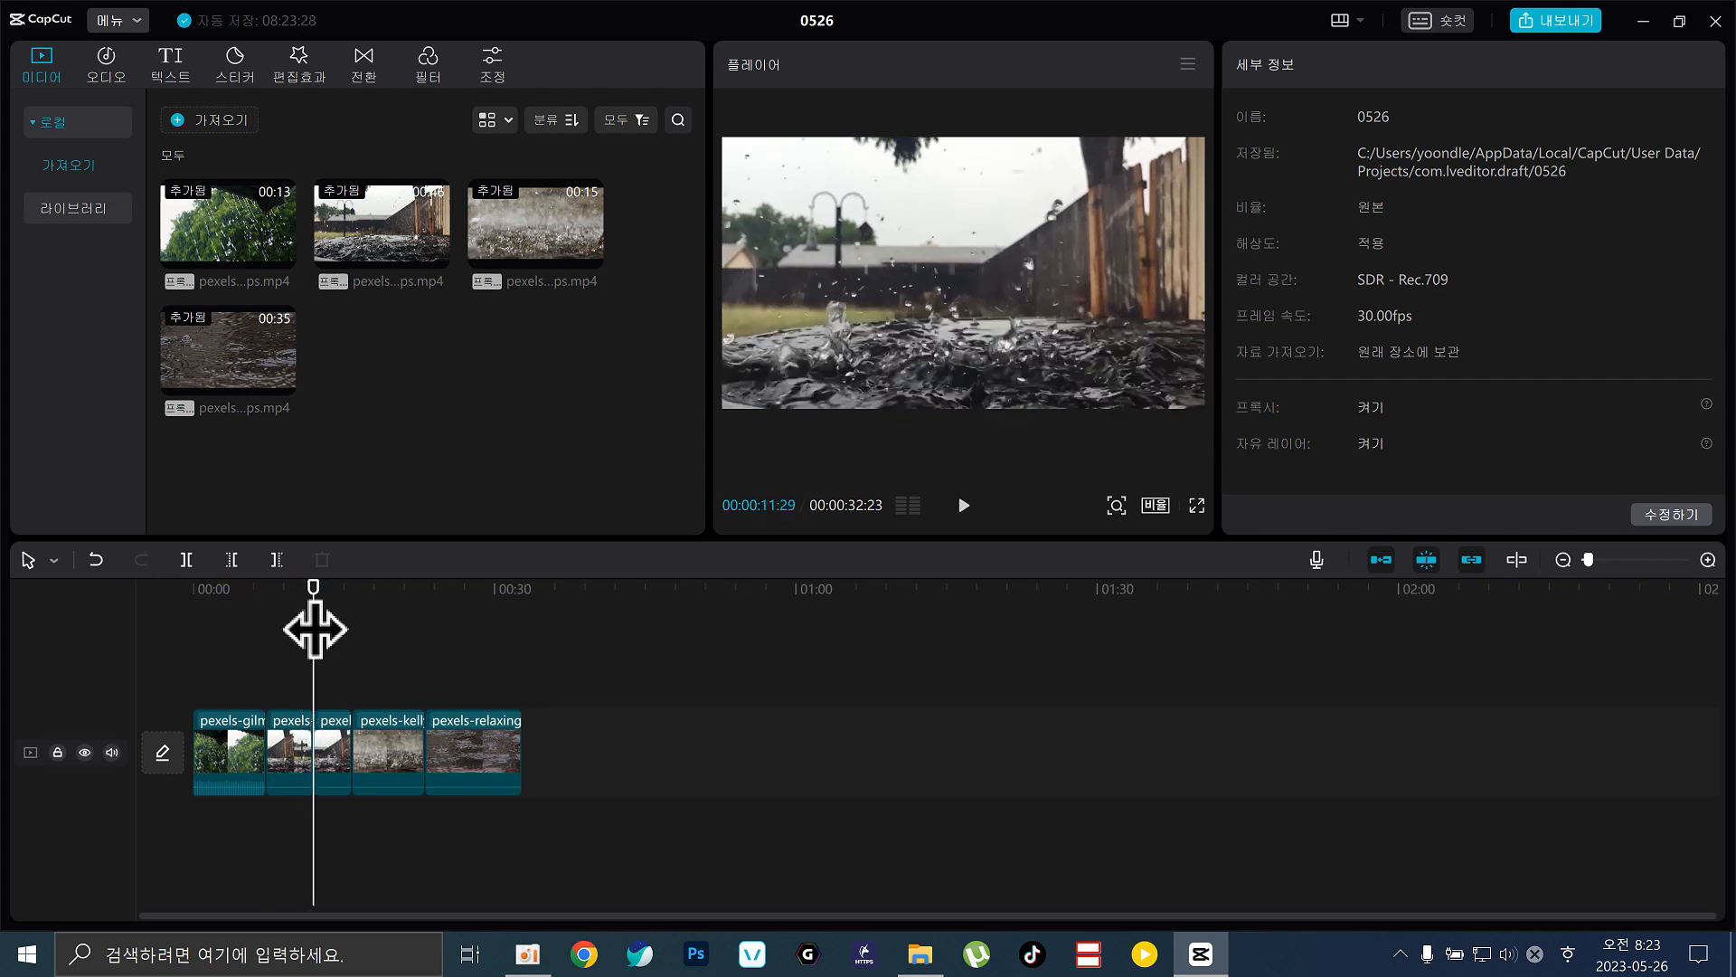
key(ctrl+z)
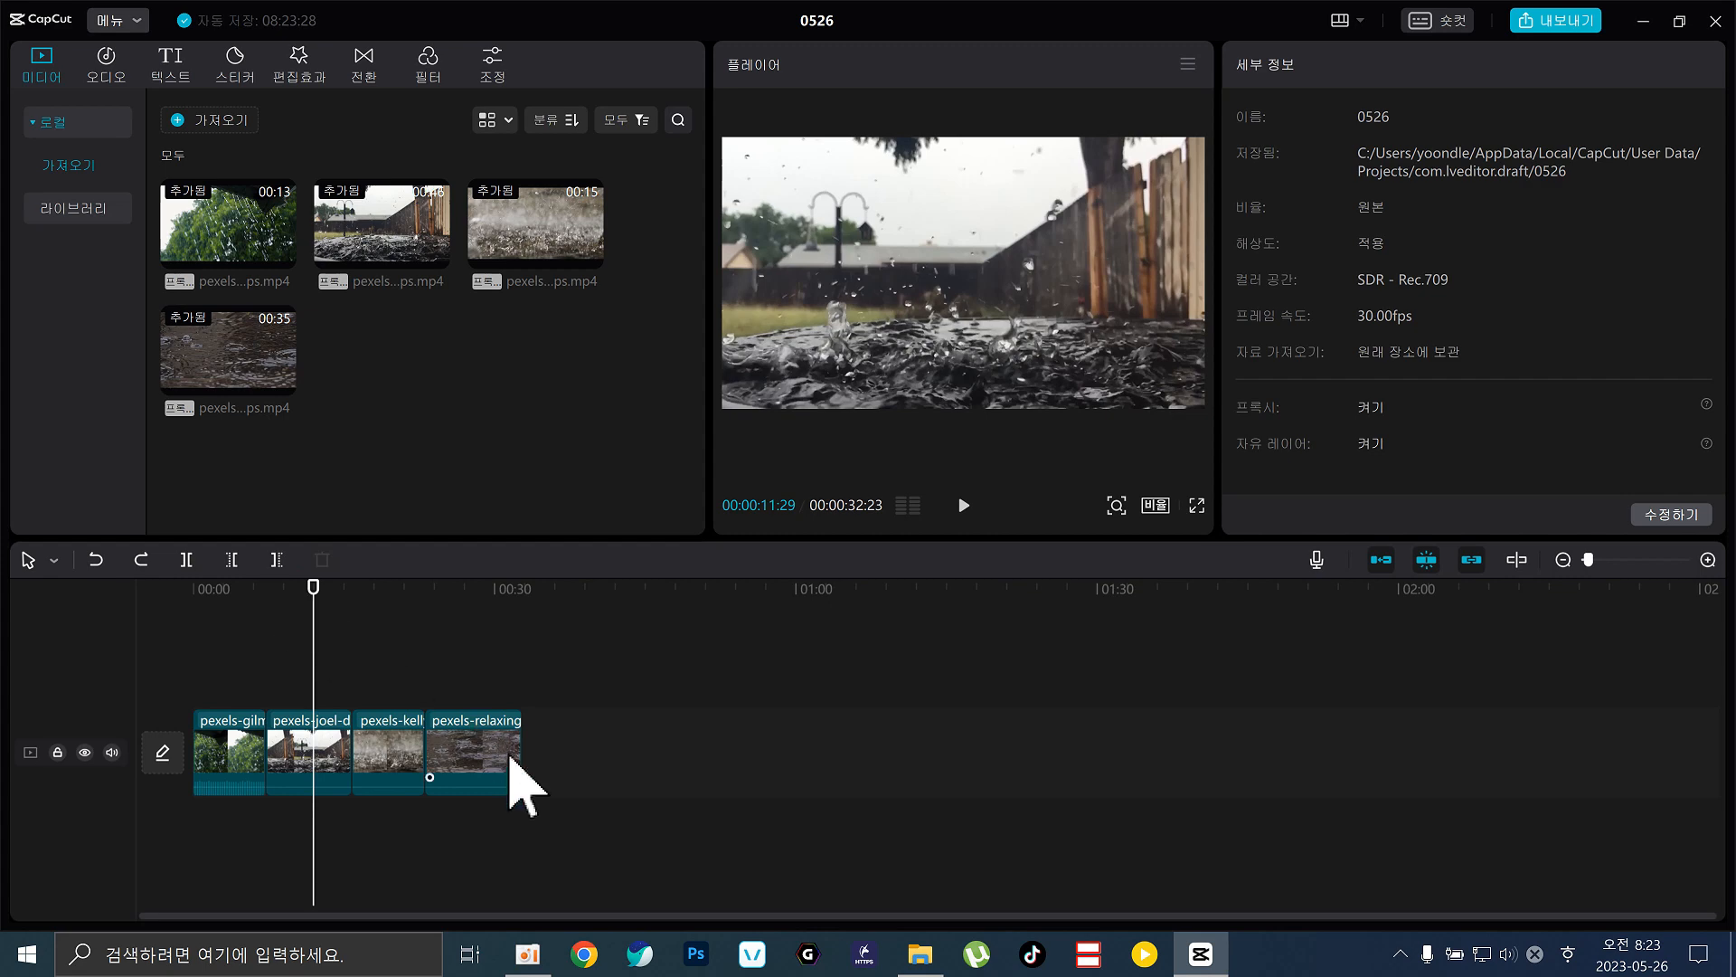
Extend both ends of the pexels-relaxing-guru clip to restore its full source length.
click(482, 746)
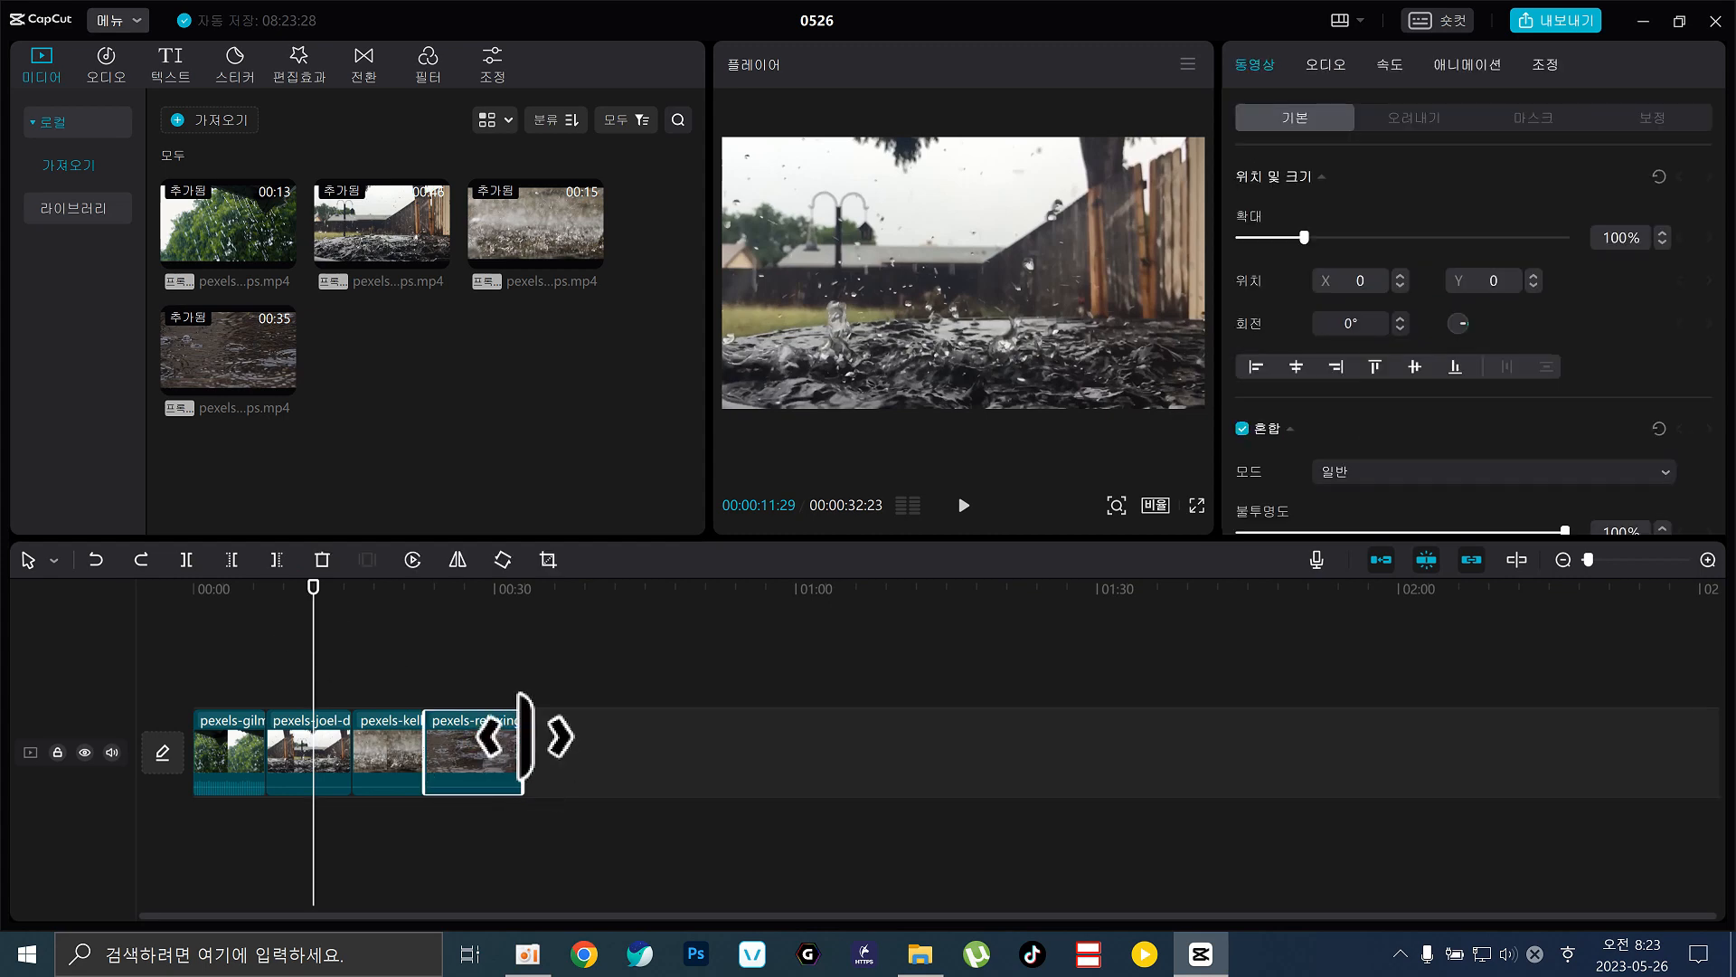
drag(525, 737, 604, 755)
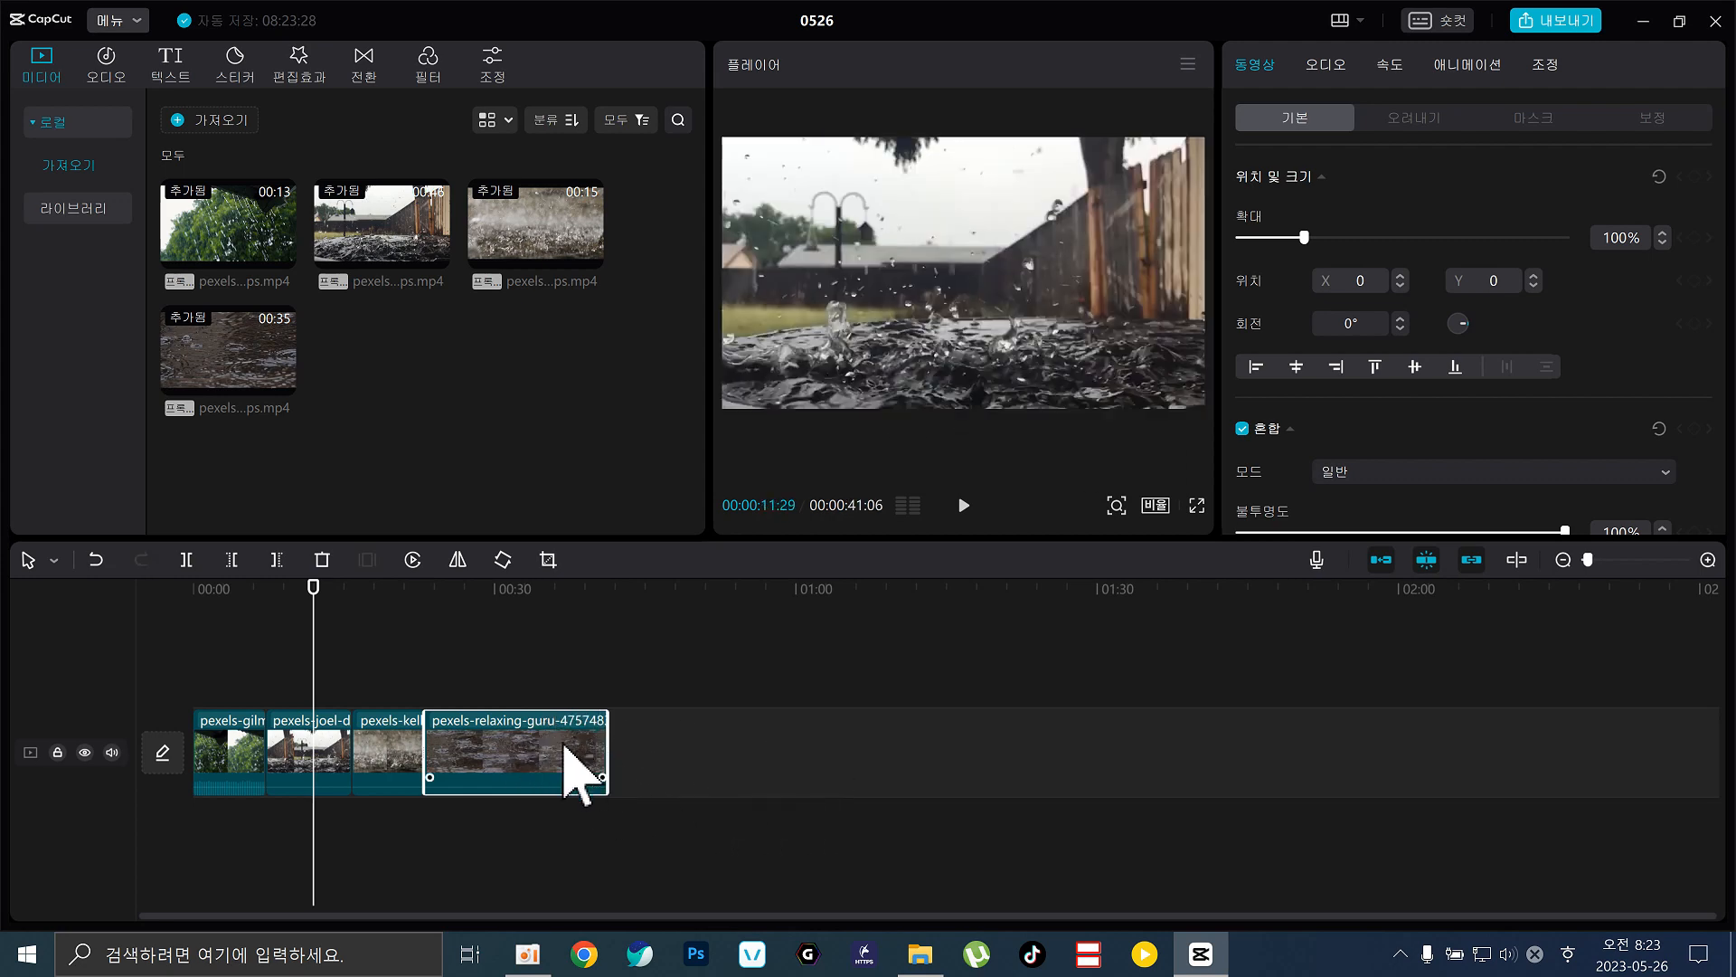
drag(422, 752, 69, 752)
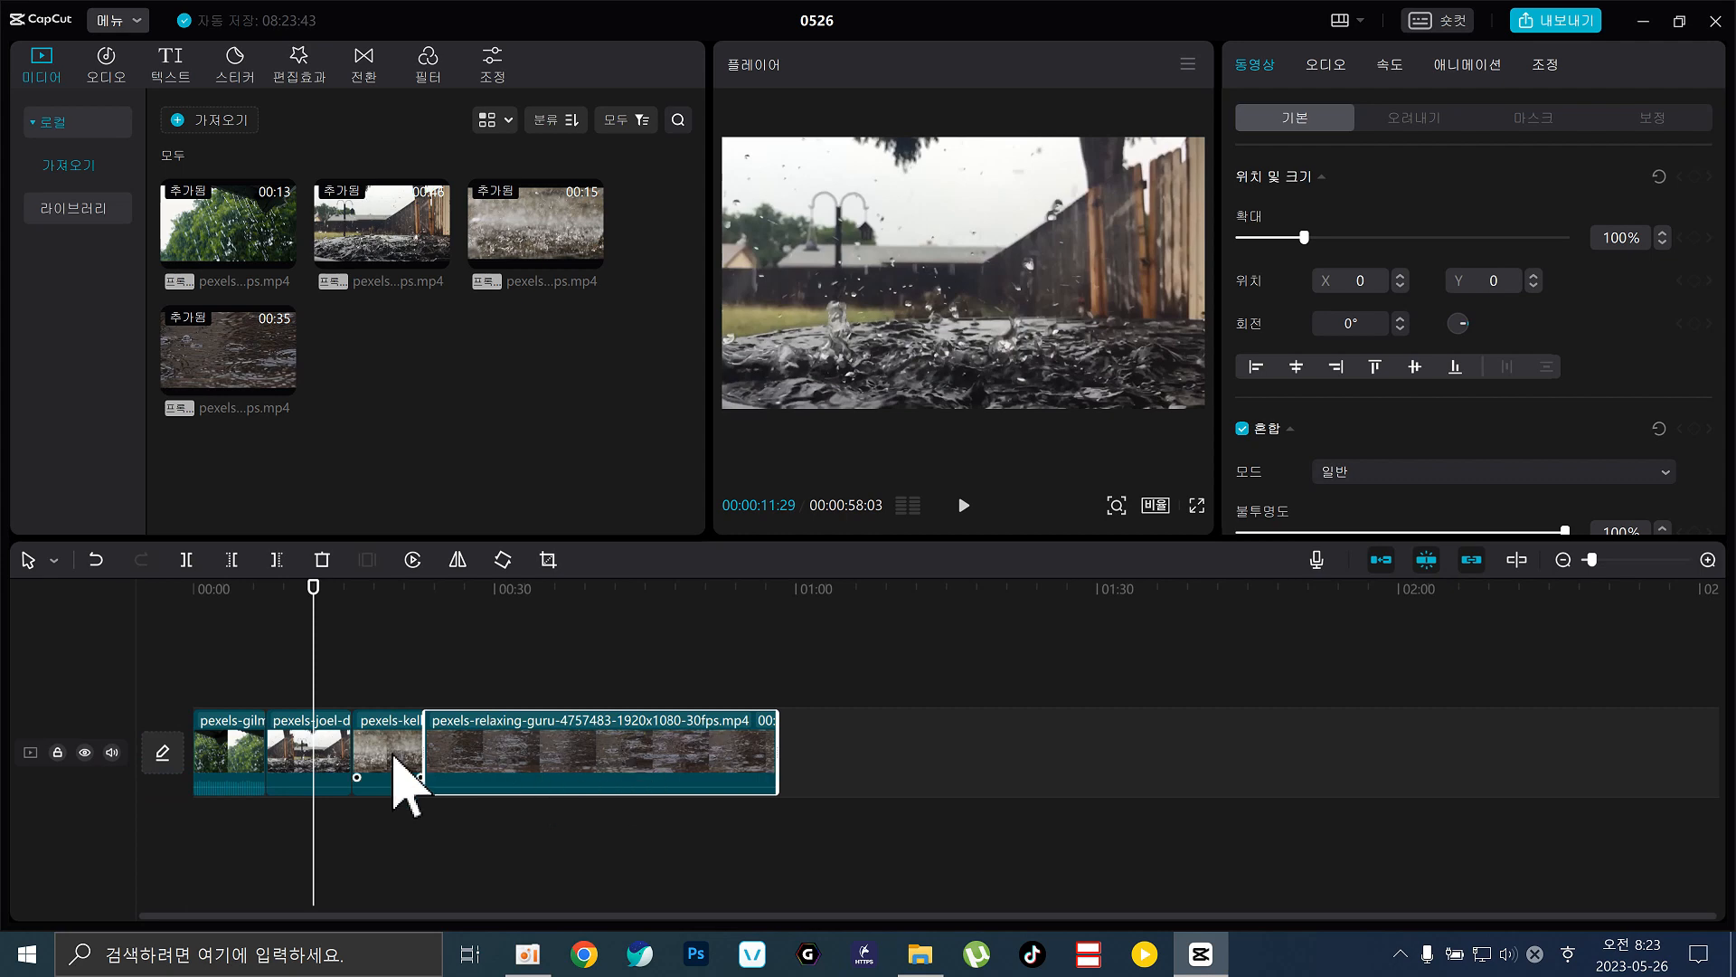
Extend the trimmed ends of the pexels-kelly clip and the first two clips back to their full source lengths.
drag(421, 751, 676, 765)
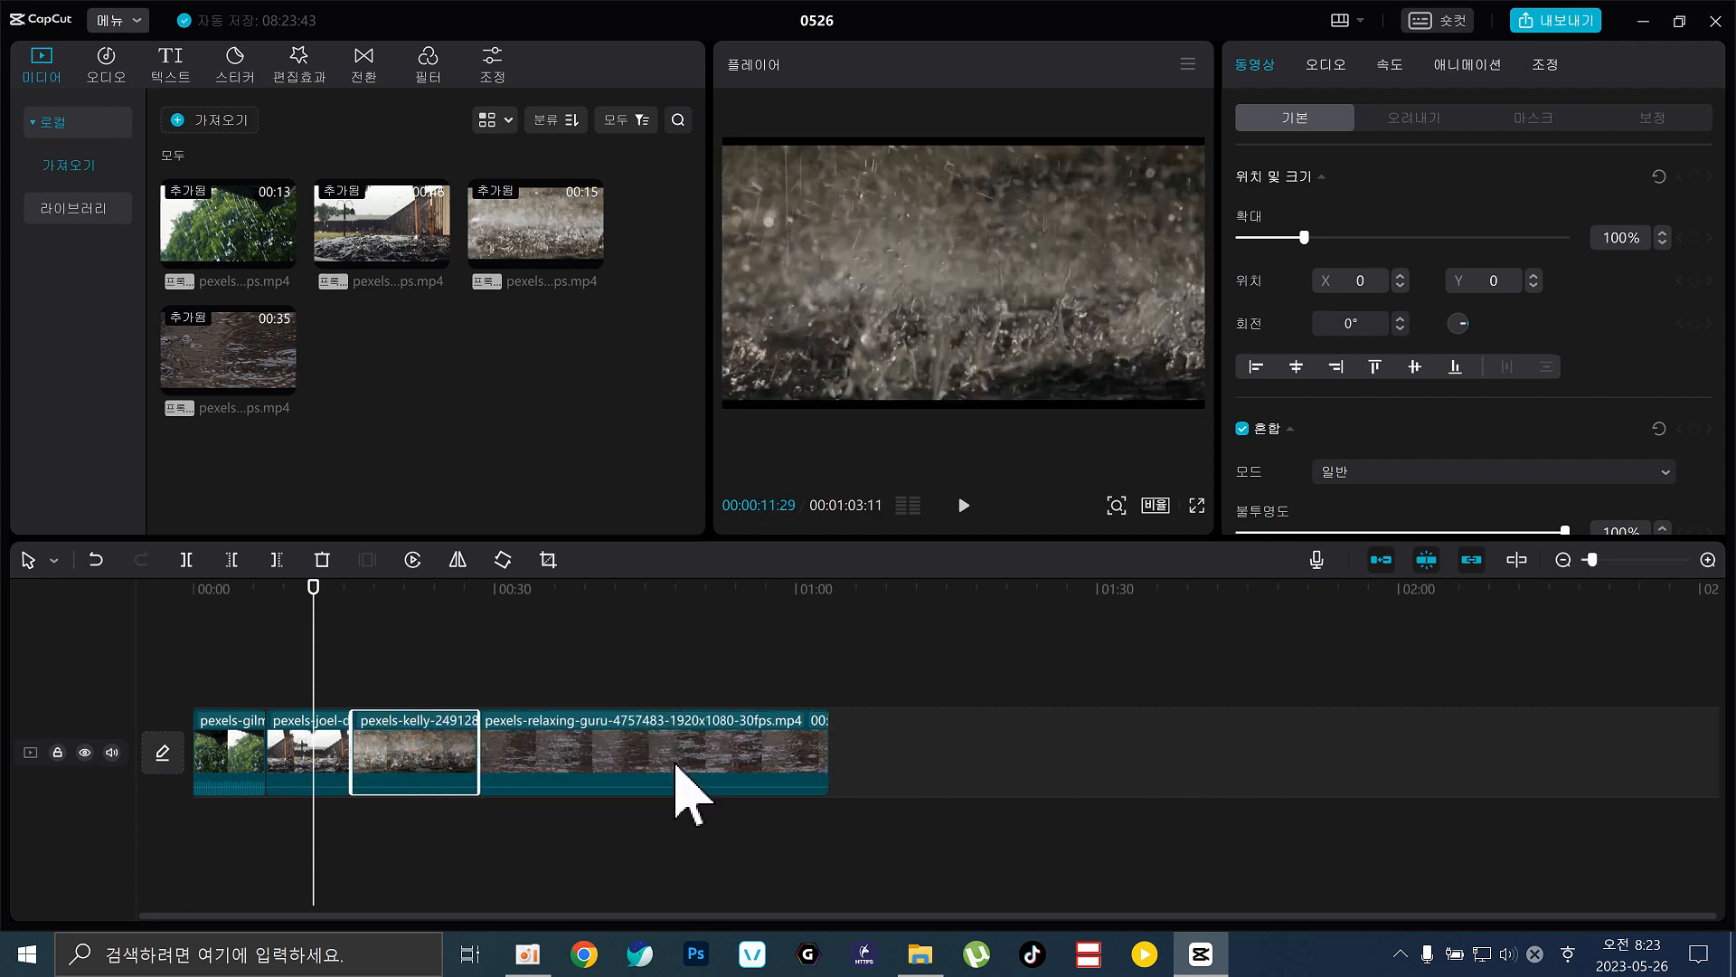
drag(352, 758, 1026, 777)
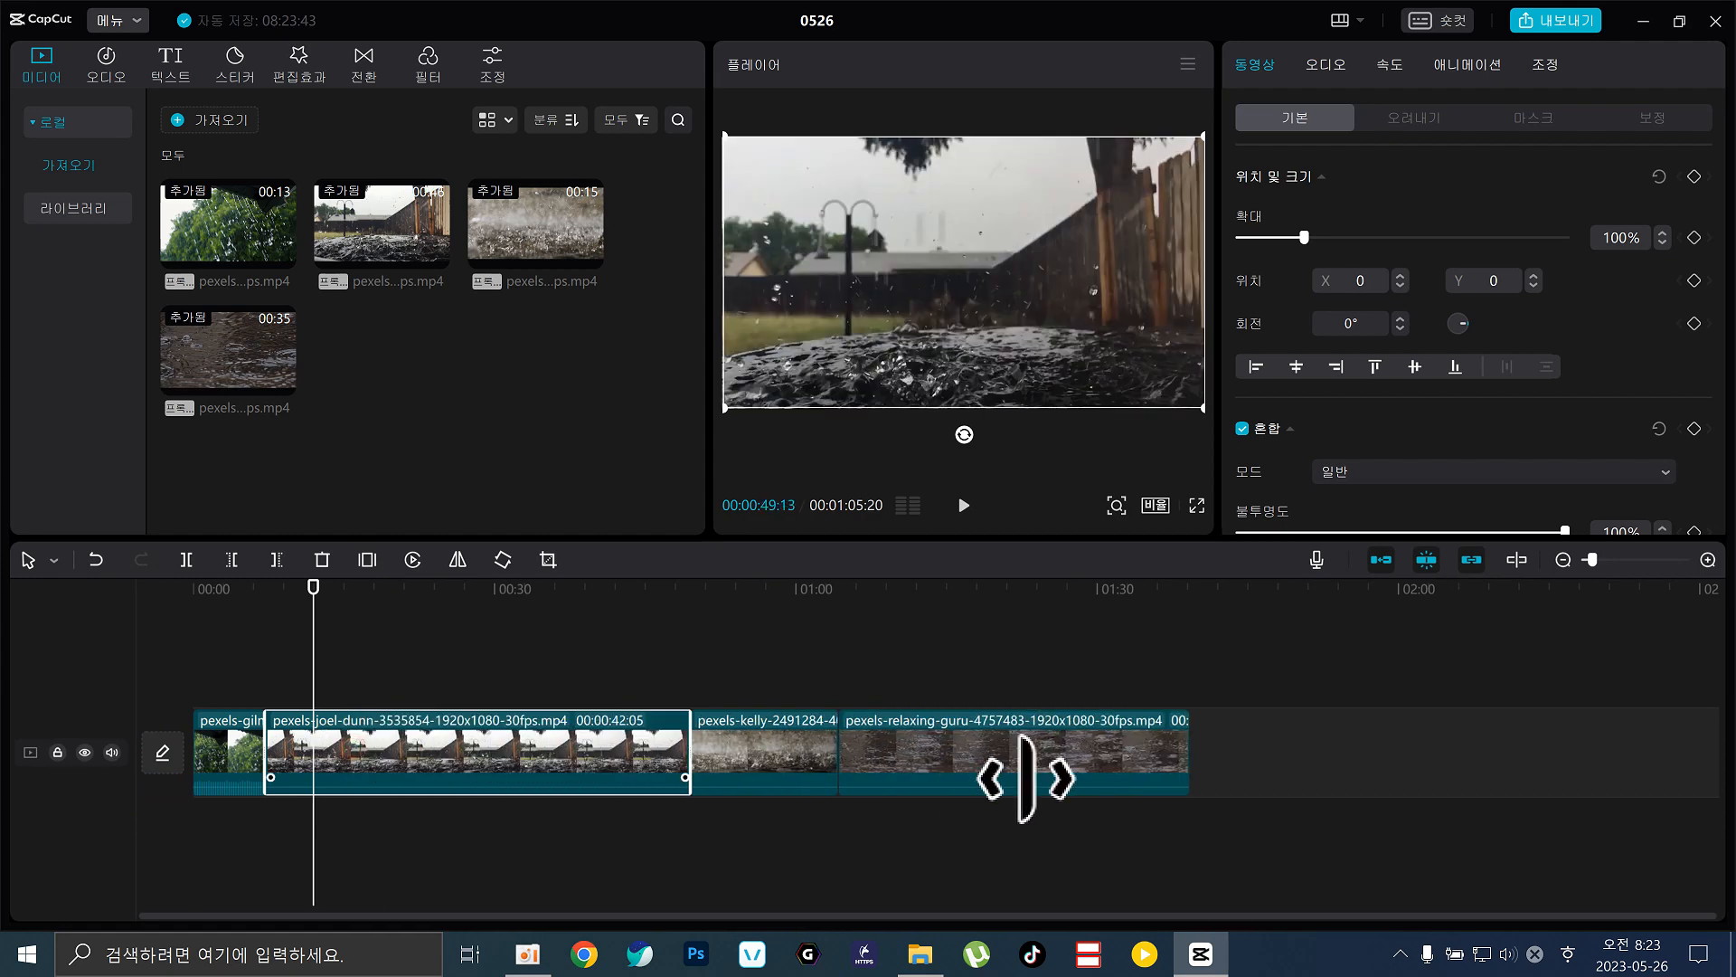
drag(264, 751, 2, 743)
click(258, 750)
drag(269, 750, 471, 760)
drag(186, 738, 9, 743)
click(554, 769)
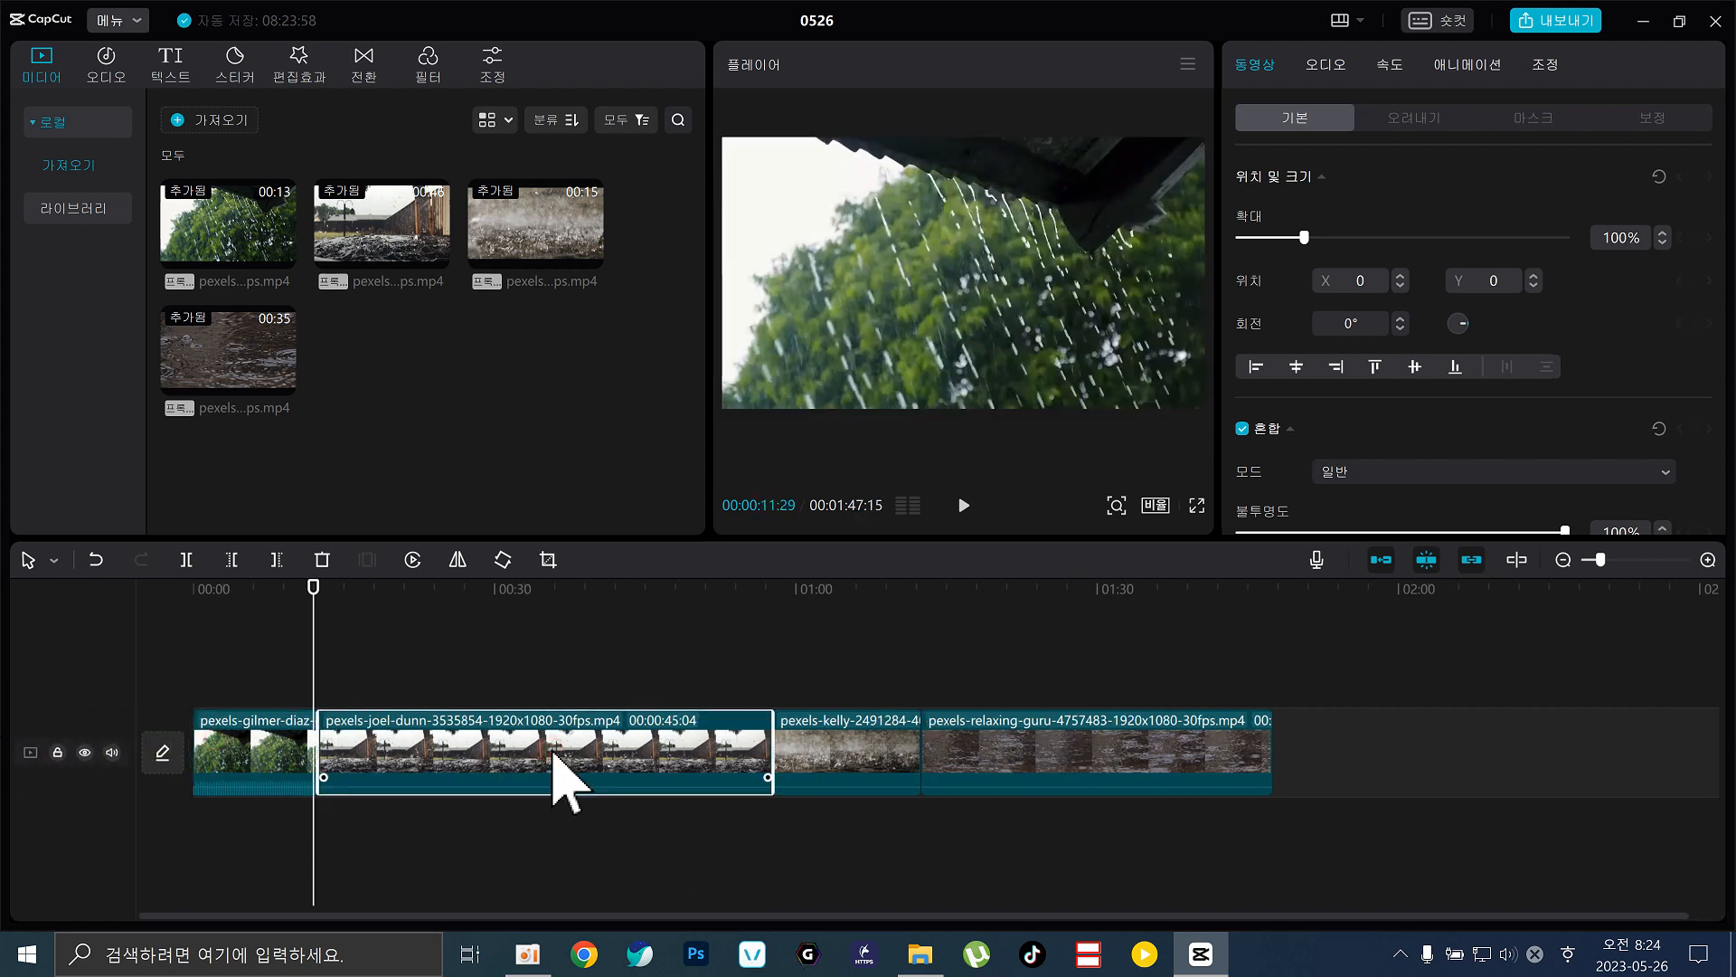
Shorten the second clip to end at 00:00:29:02 and trim about 7 seconds off the start of the pexels-kelly clip.
click(485, 586)
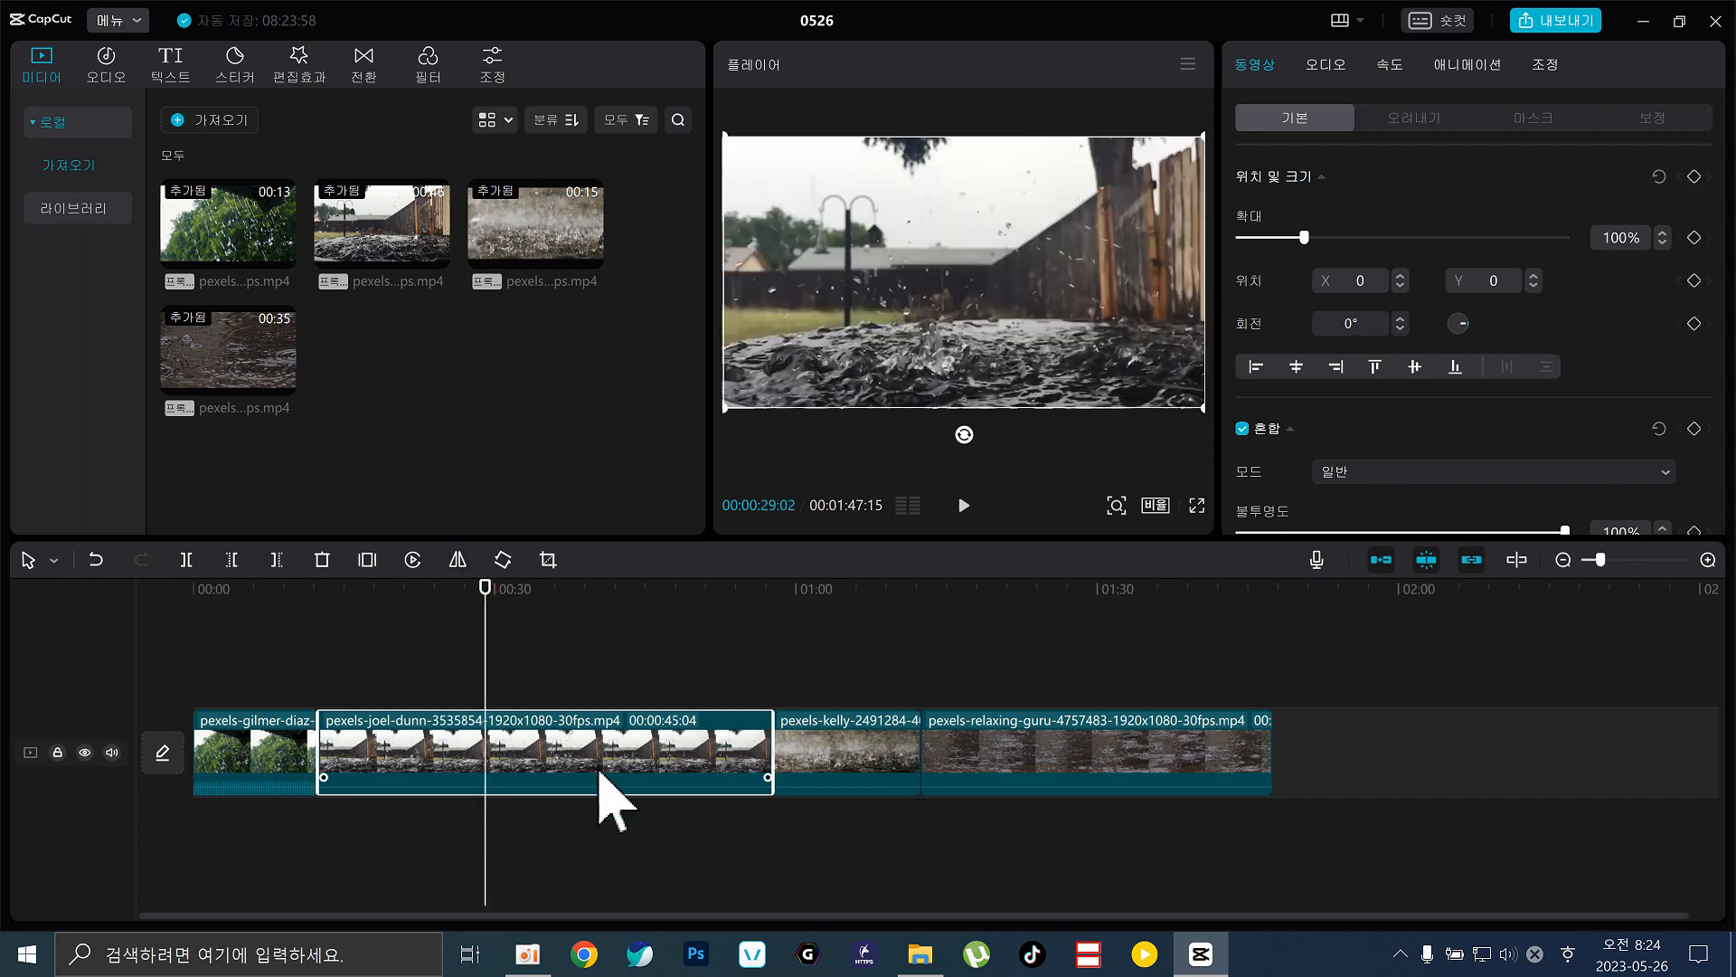
drag(767, 733, 479, 734)
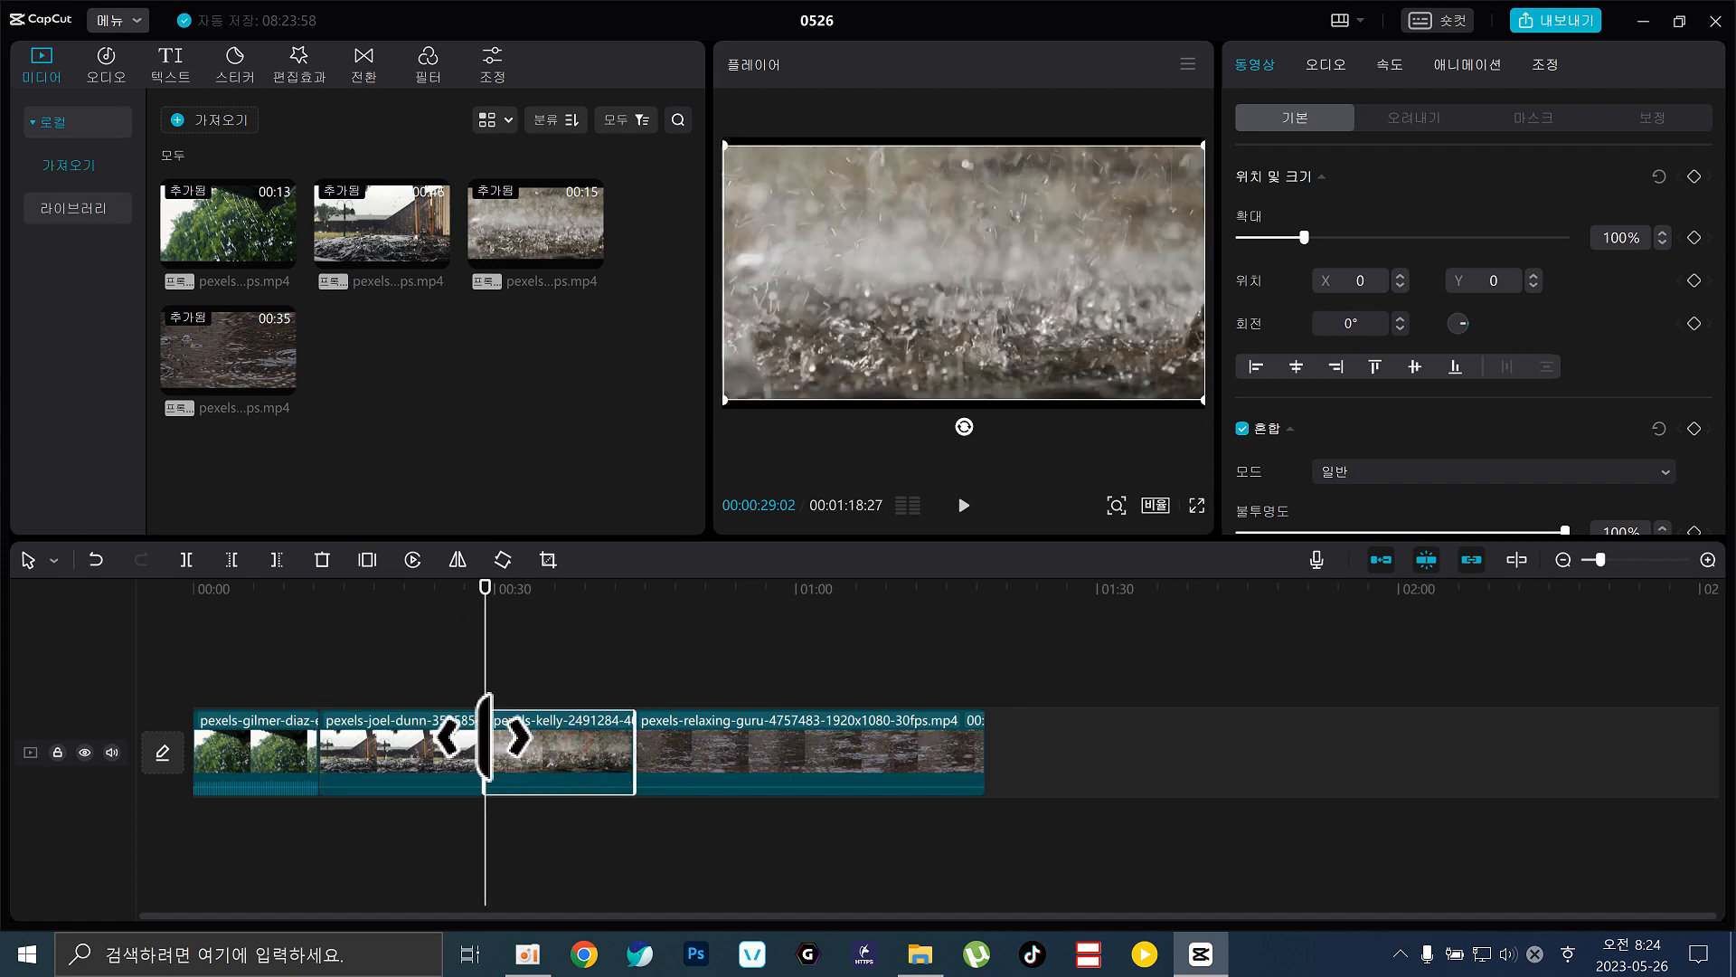
drag(489, 736, 563, 750)
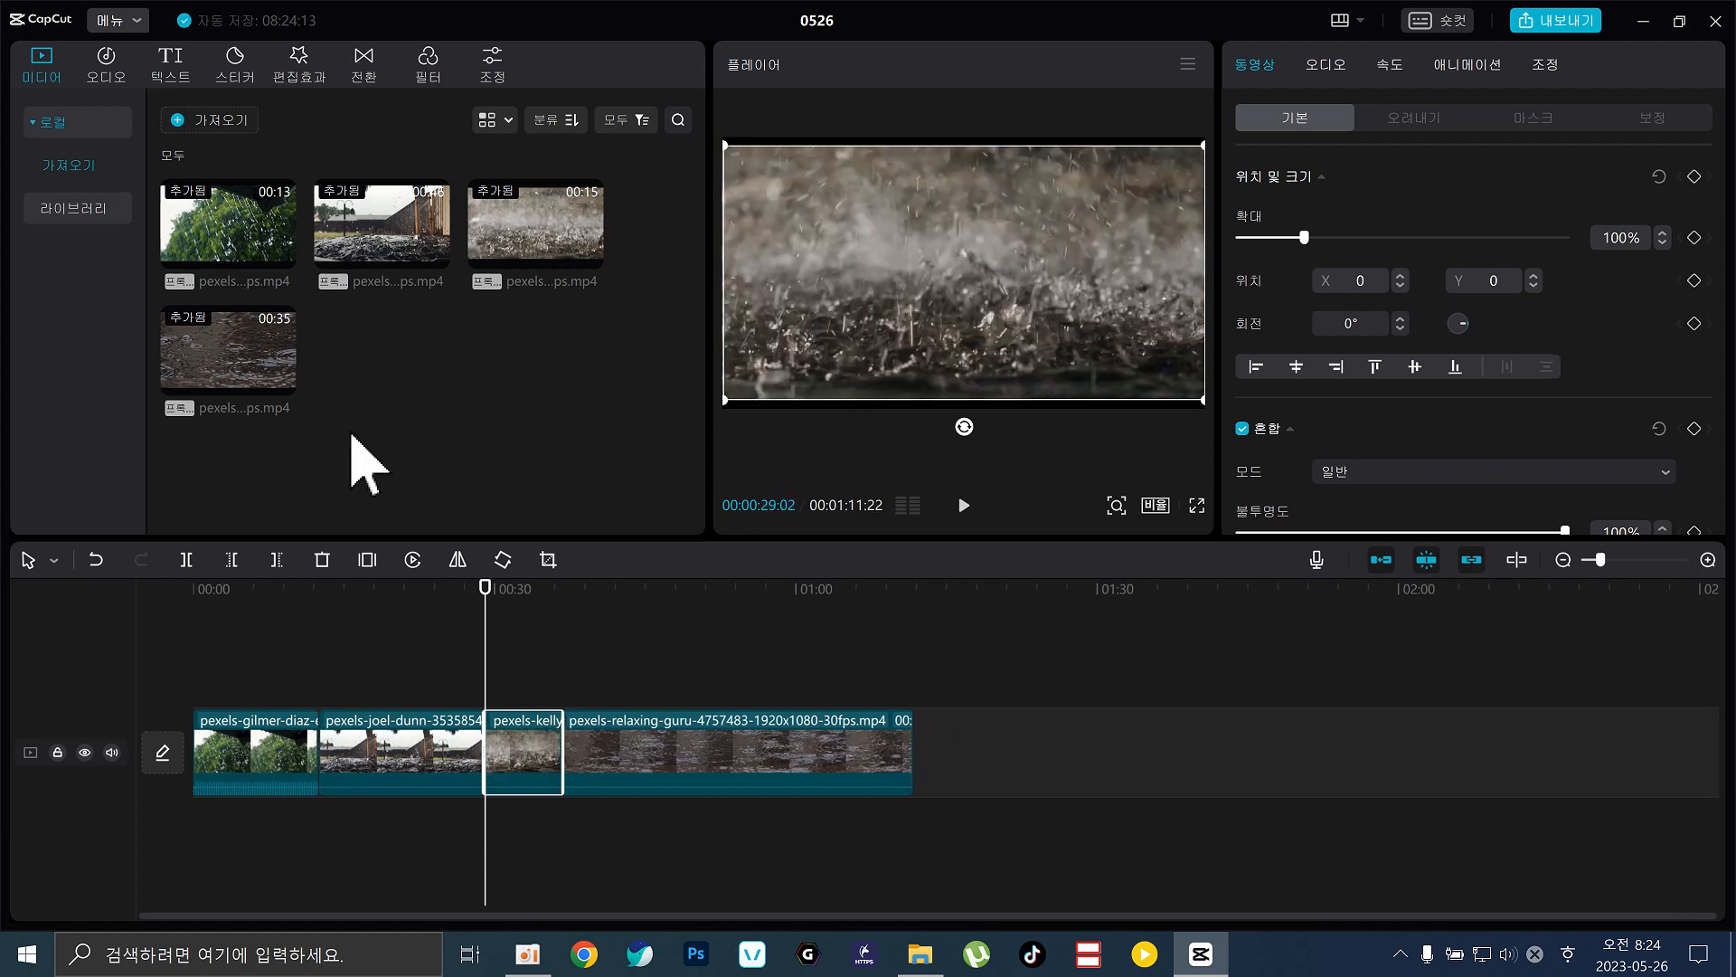
Replace the pexels-kelly clip with the imported 13-second tree video, using a slightly later segment and keeping the original video's edit effects.
drag(249, 242, 521, 751)
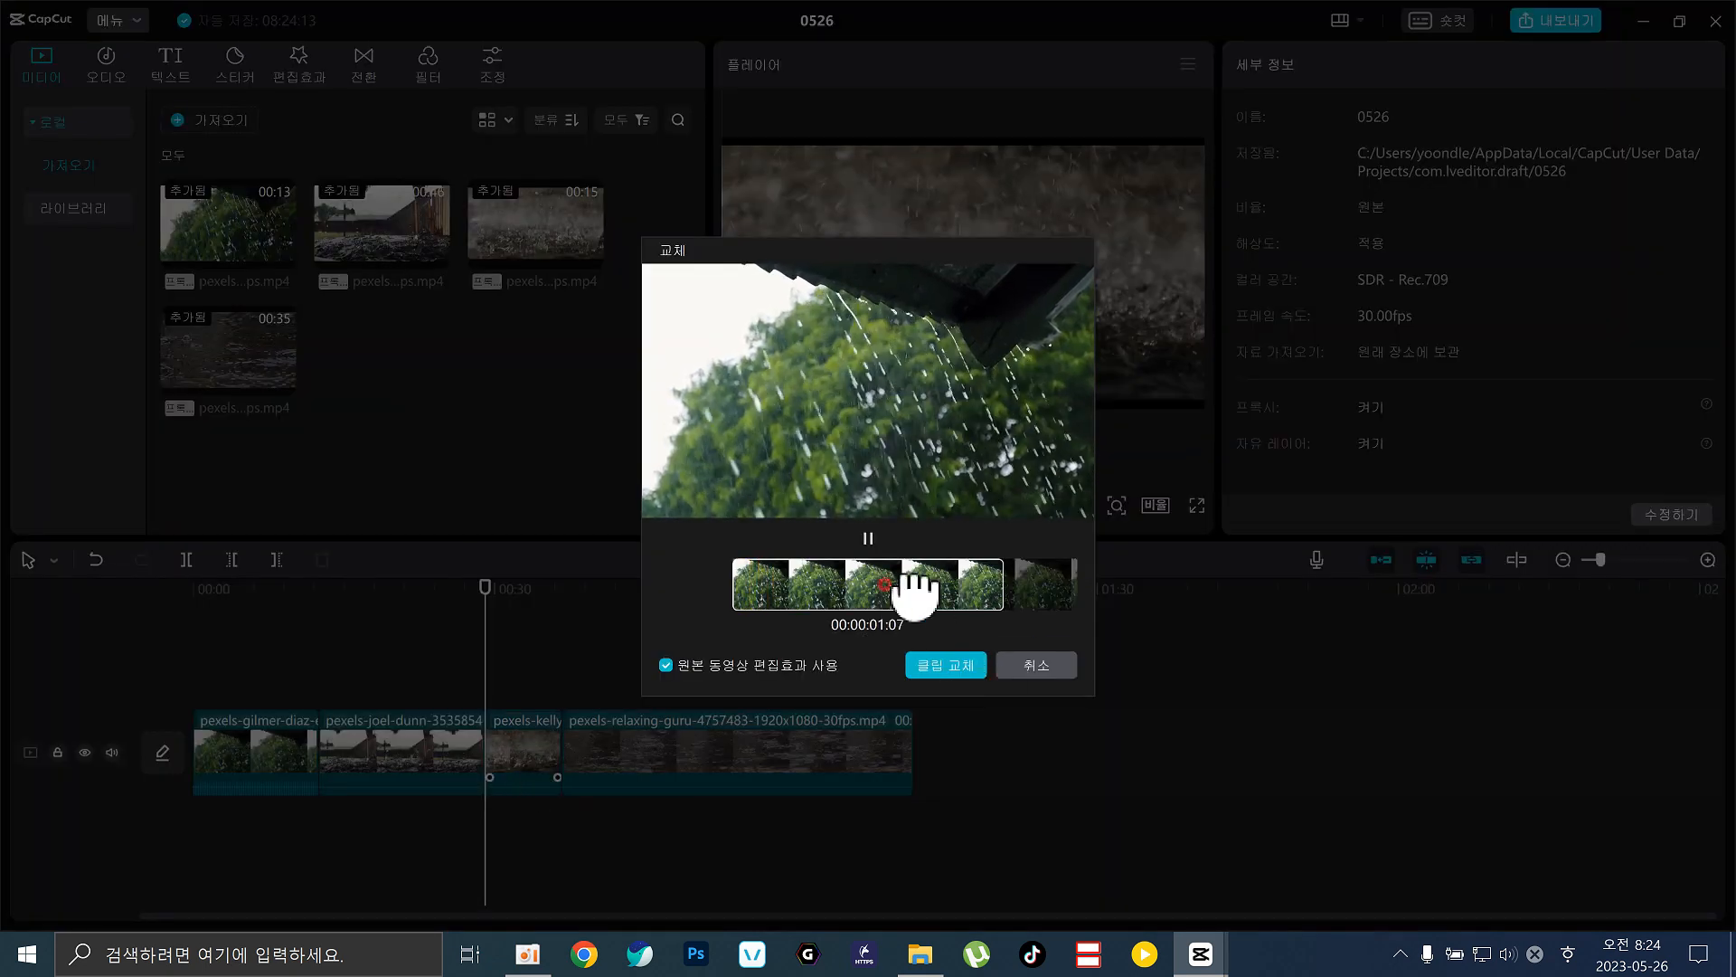
drag(945, 597, 868, 601)
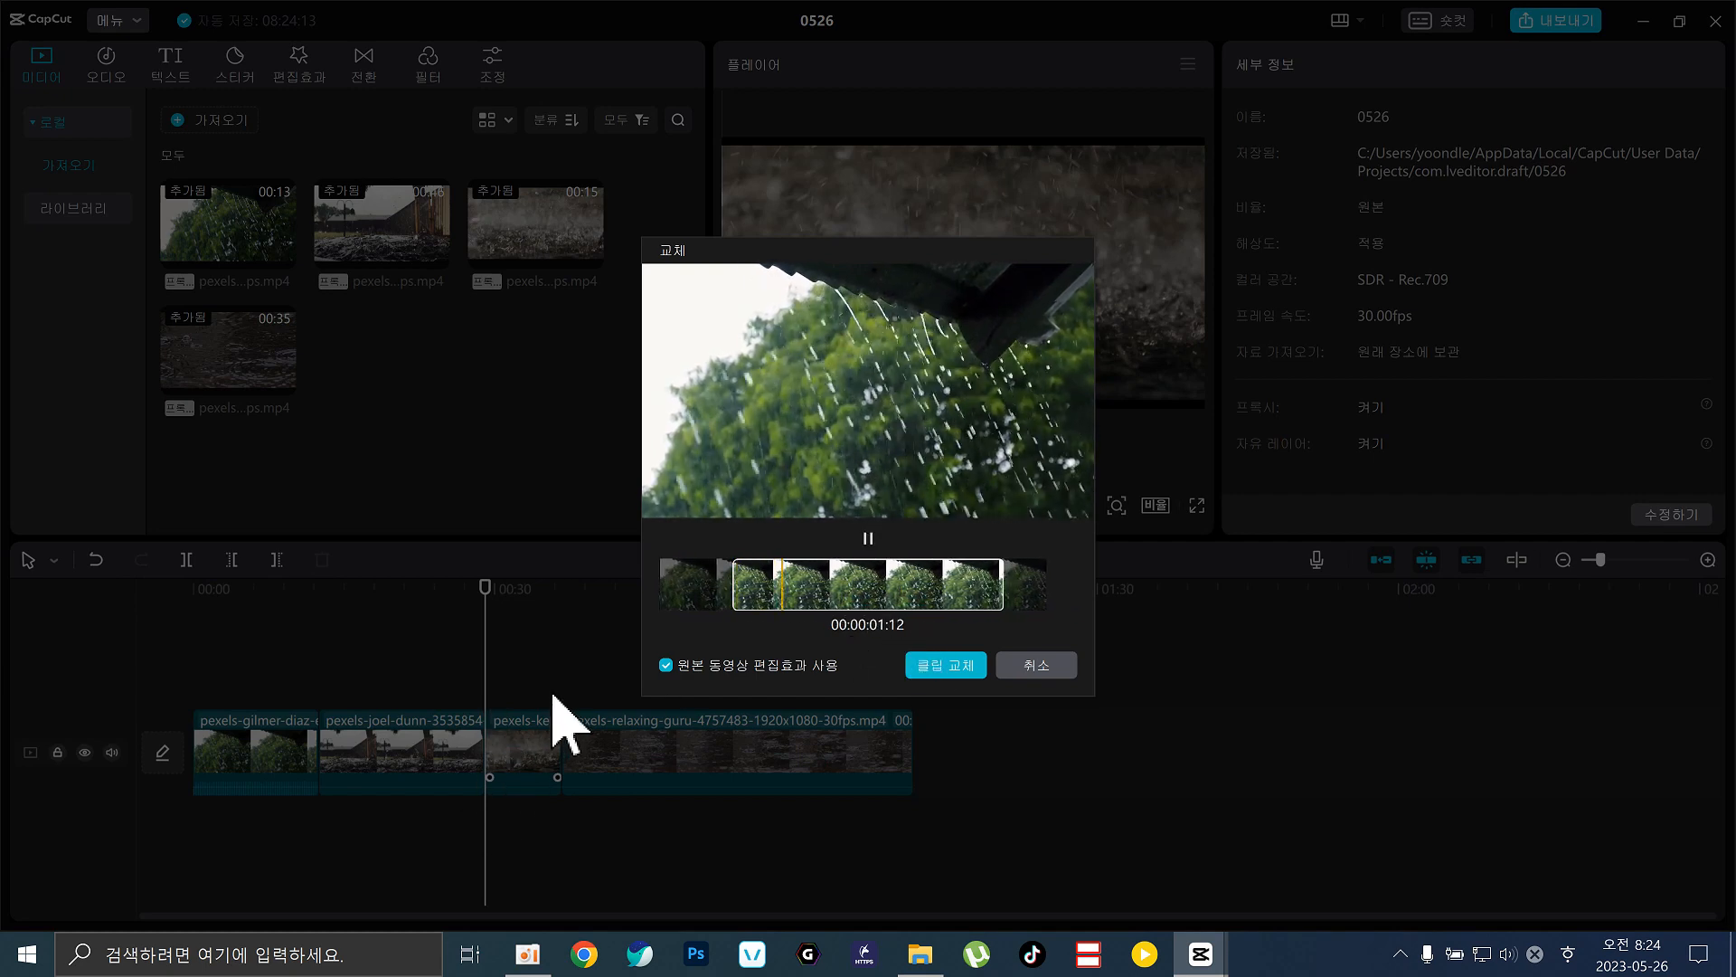
click(945, 665)
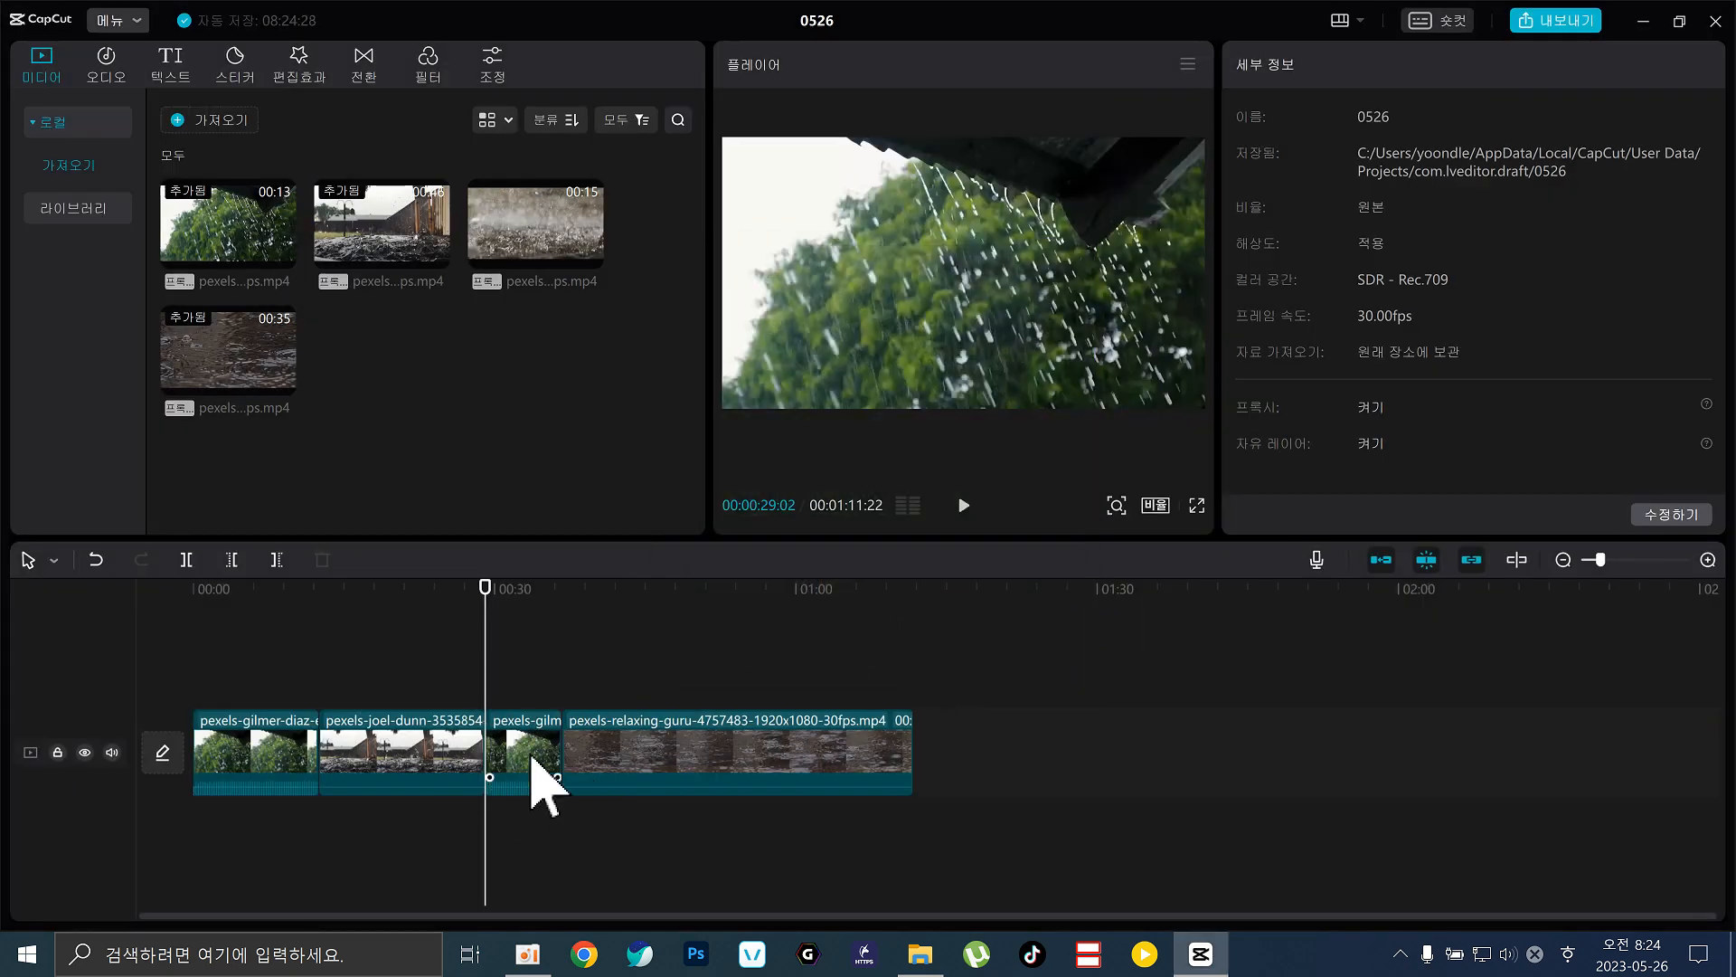
Try to replace the pexels-relaxing-guru clip with the imported 13-second tree video.
click(740, 737)
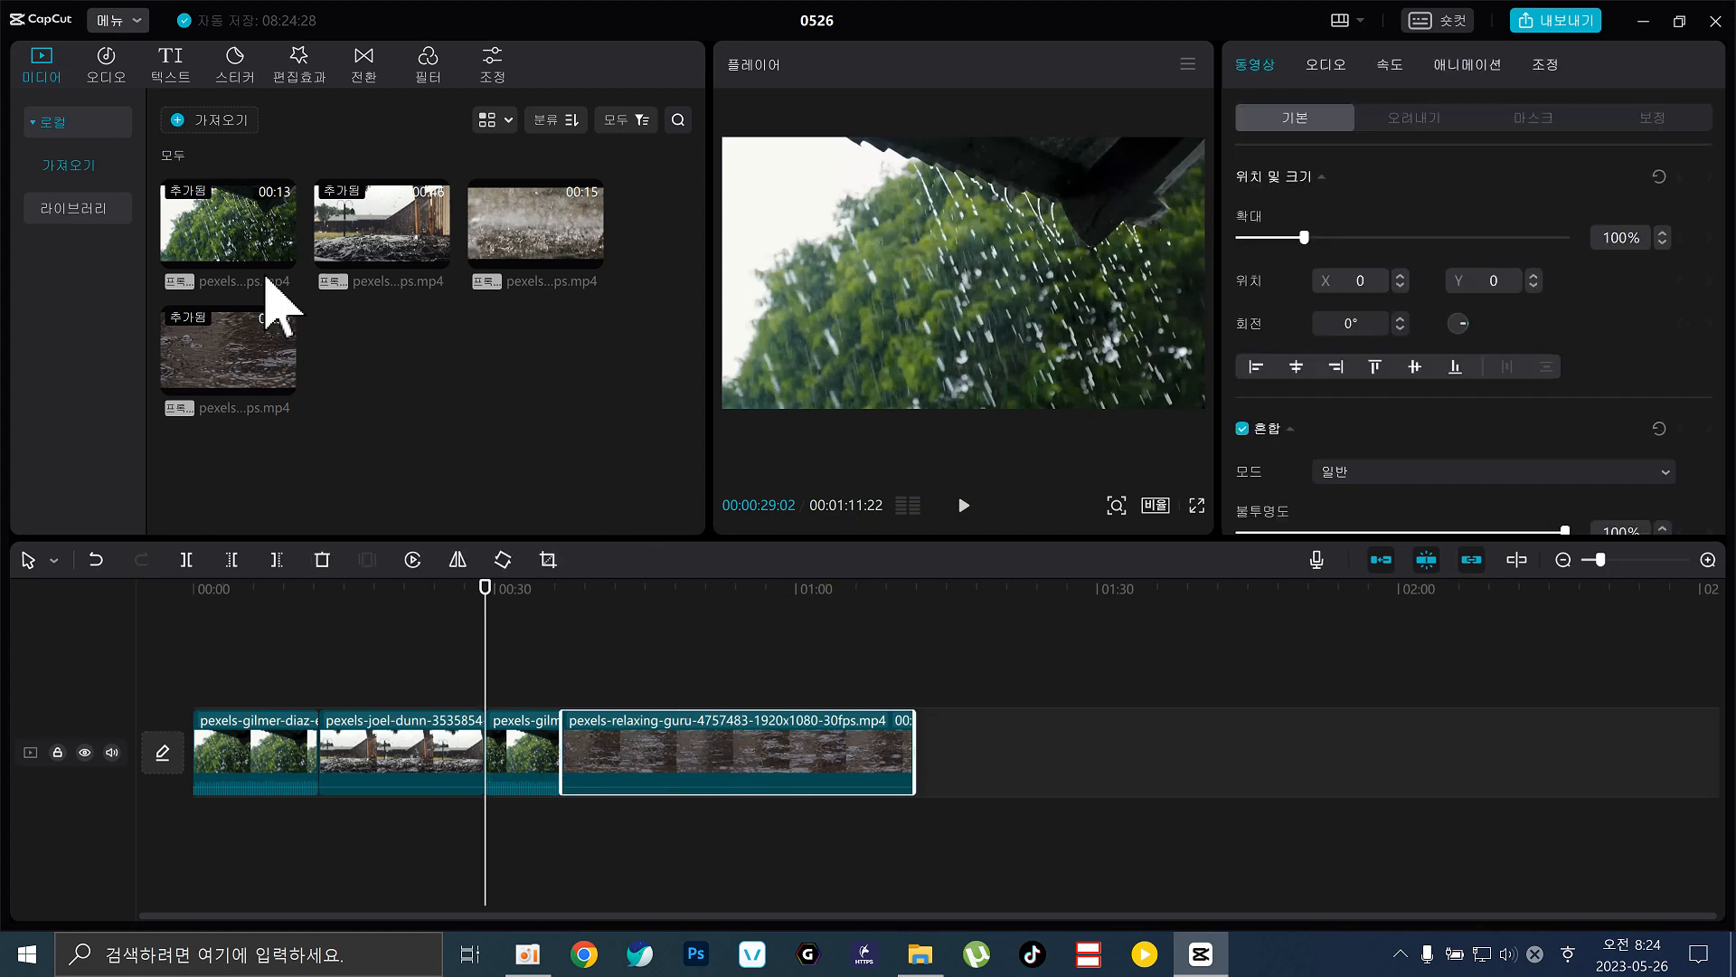
drag(220, 227, 721, 756)
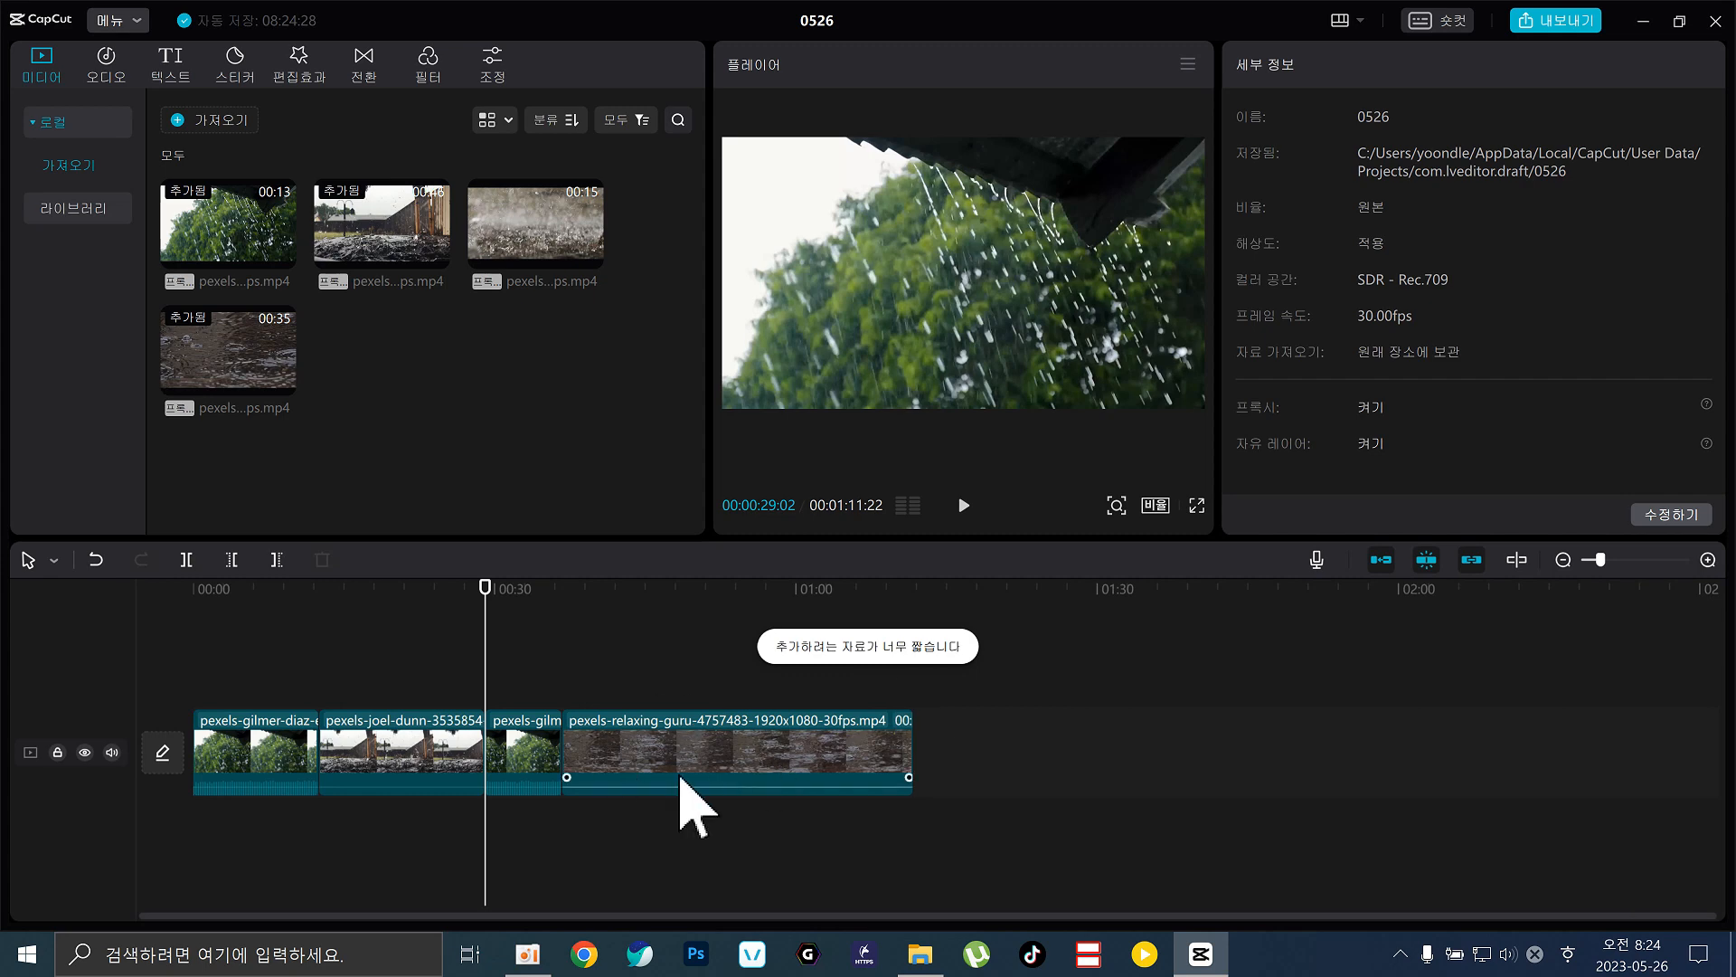
drag(234, 201, 689, 737)
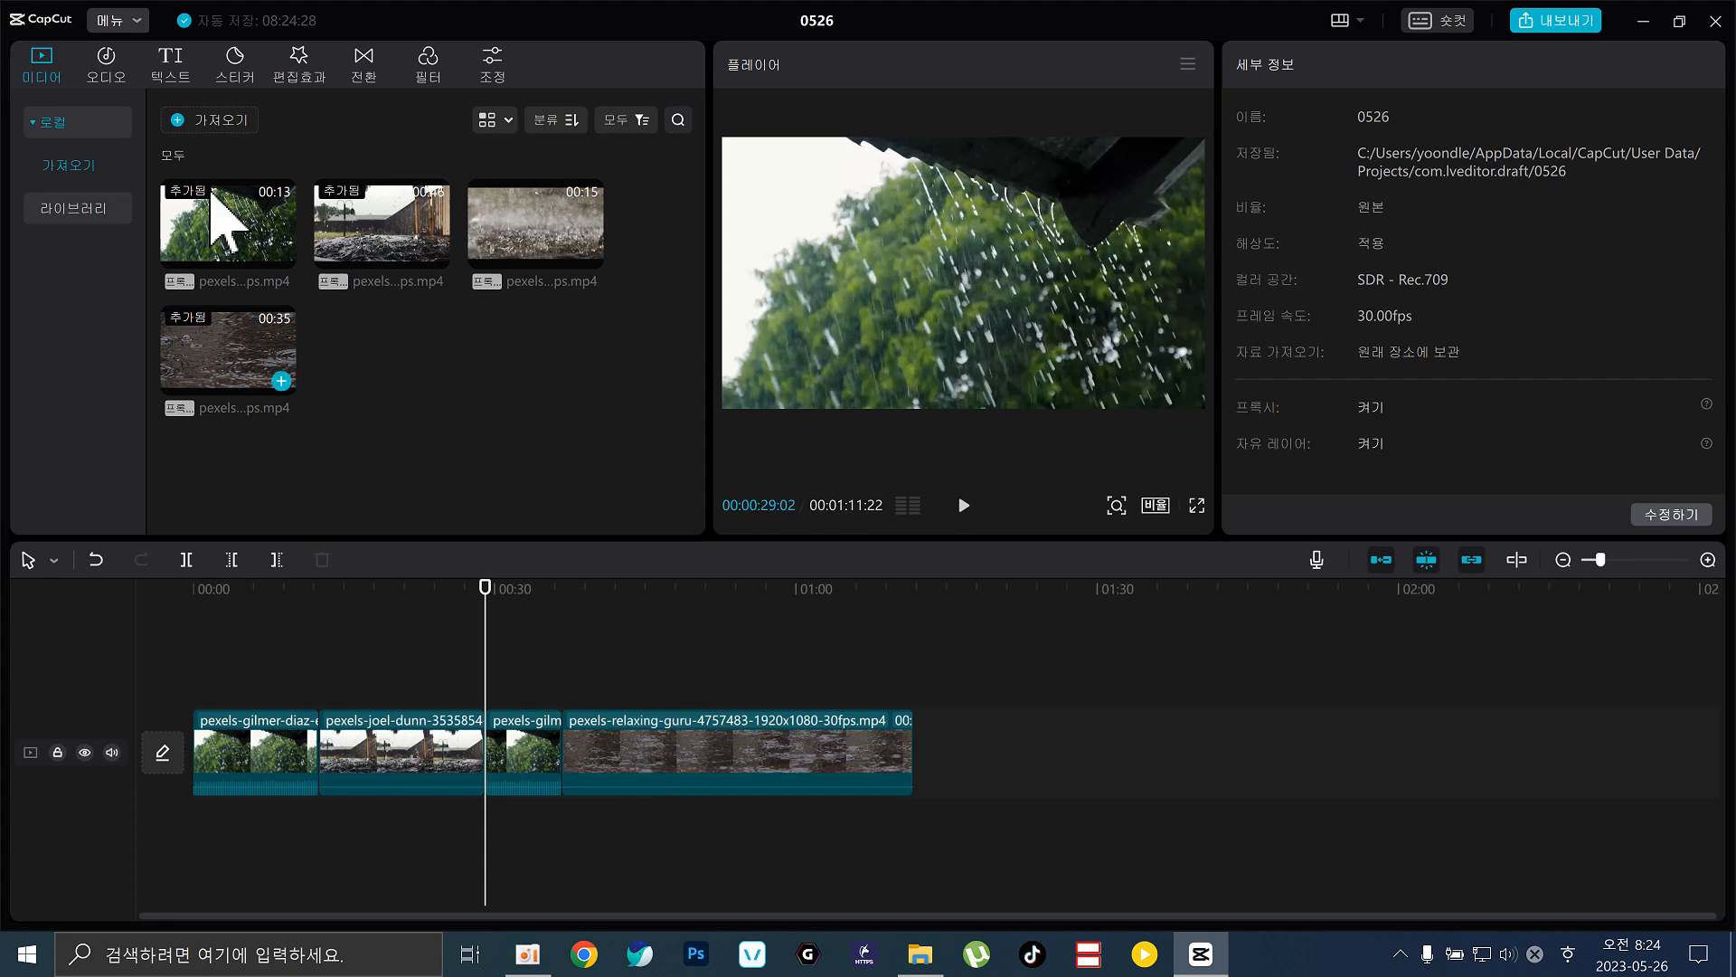
Move the playhead to 00:00:47:09 and select all clips on the timeline.
click(703, 866)
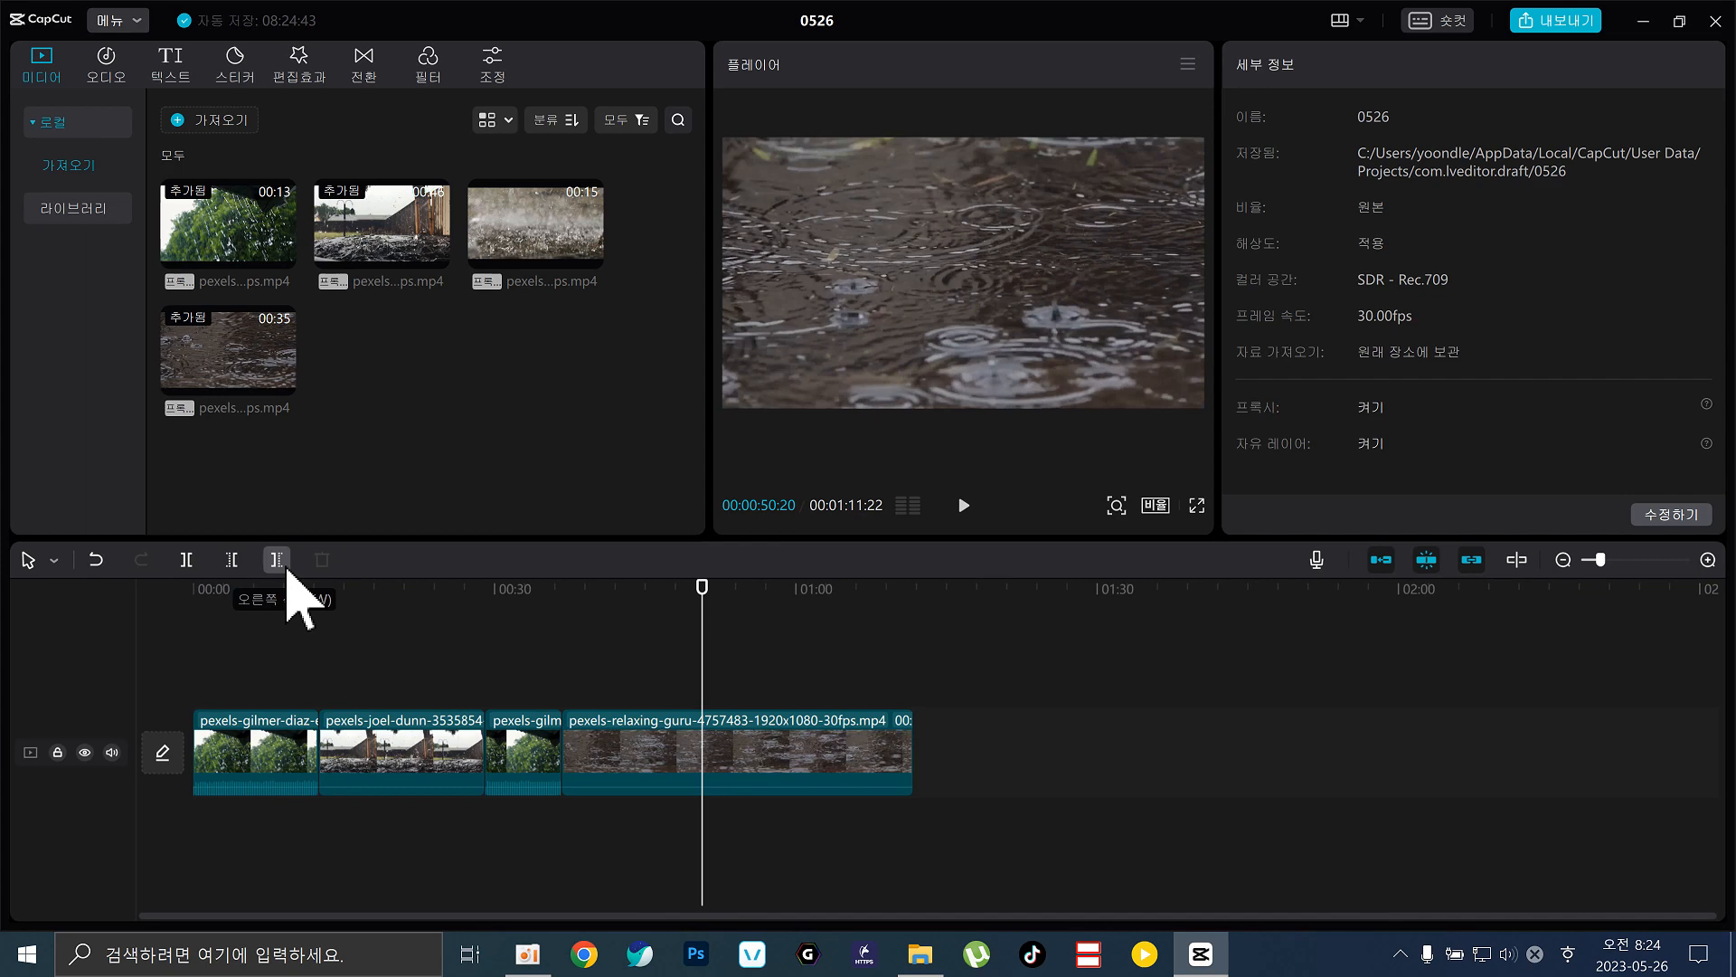
drag(729, 620, 671, 681)
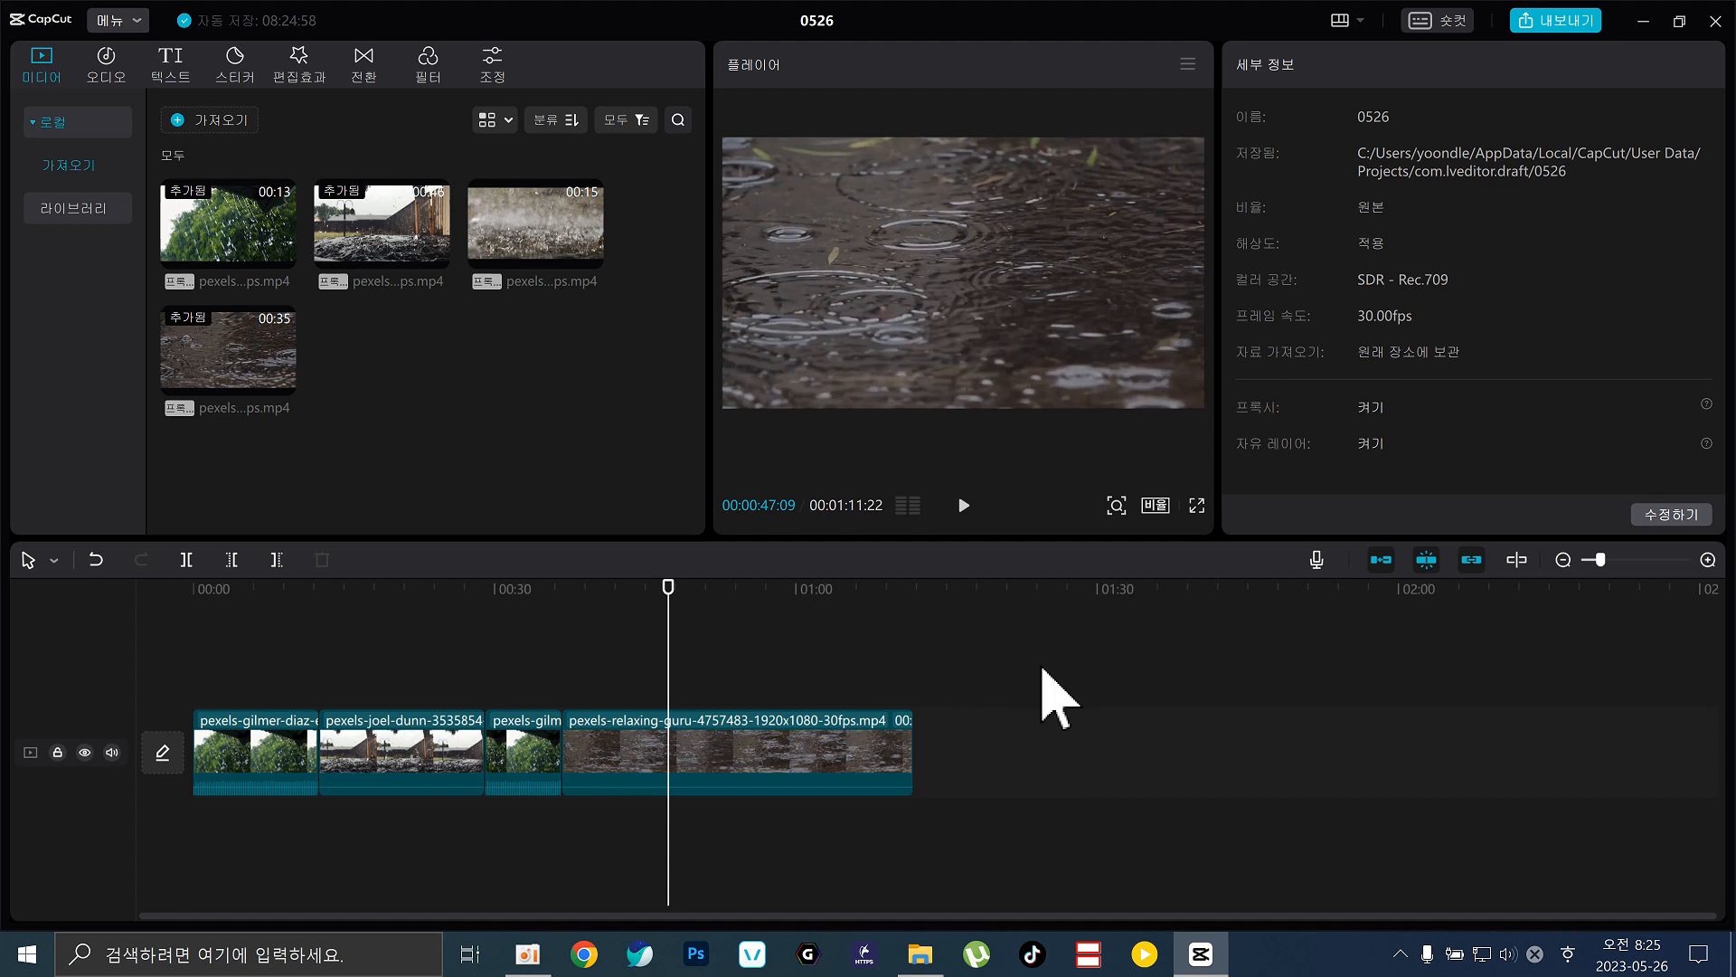
drag(1041, 667, 150, 818)
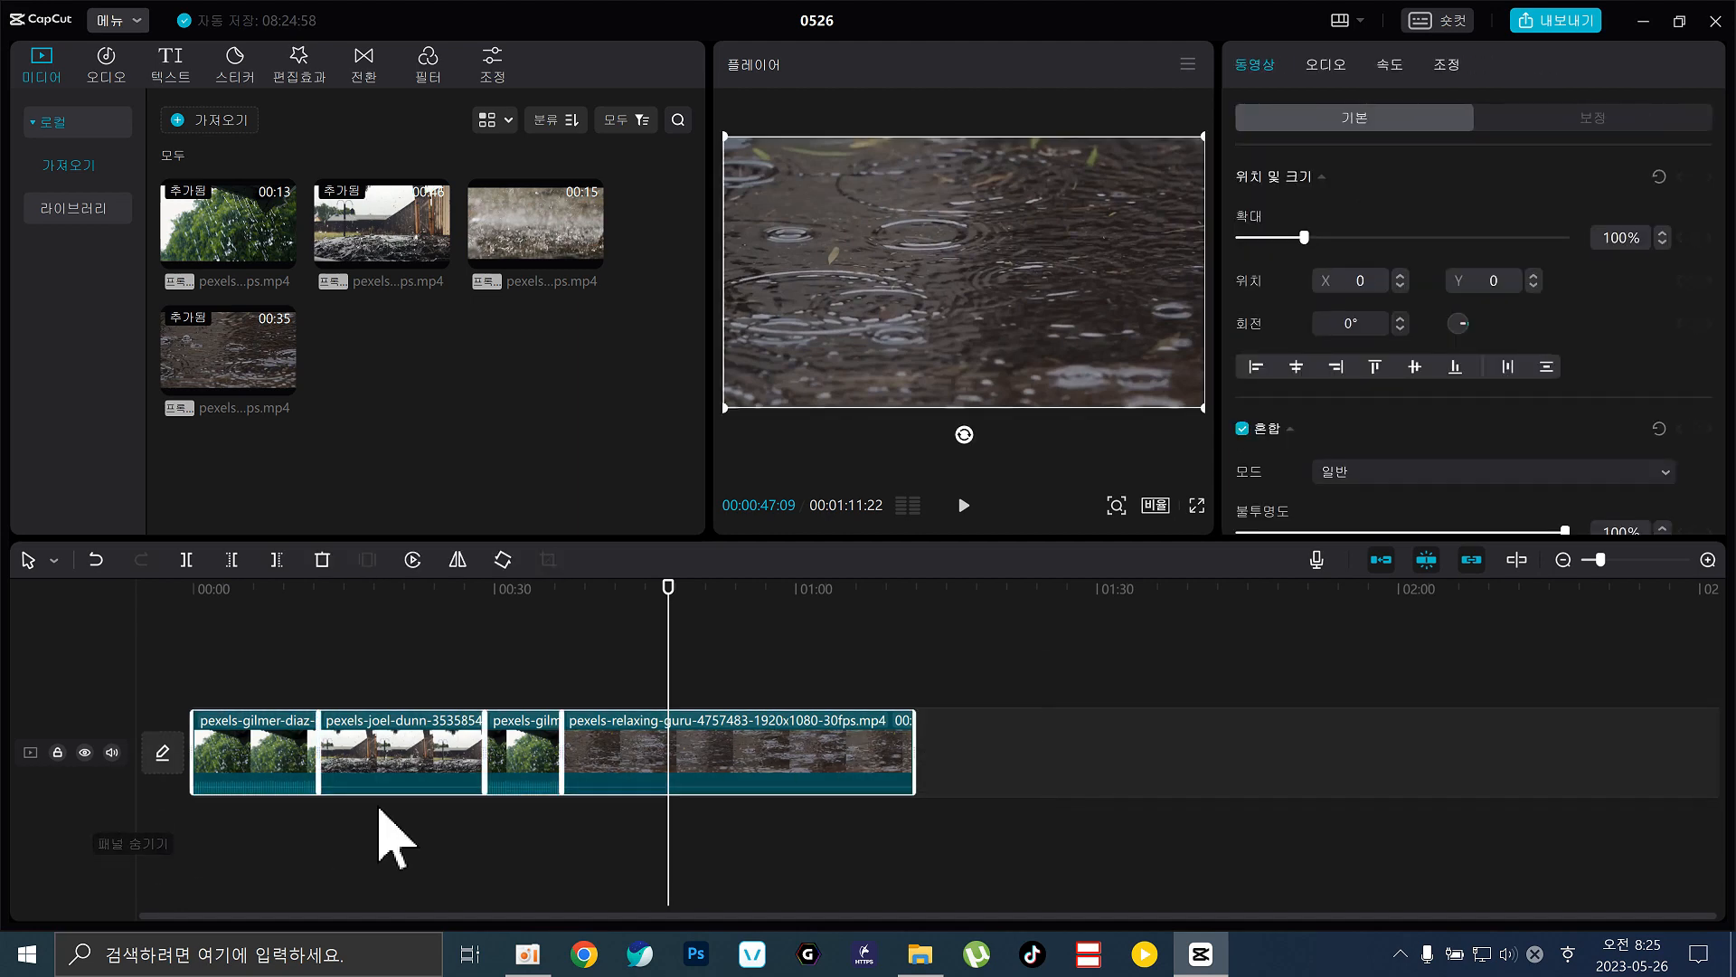
drag(910, 732, 1133, 752)
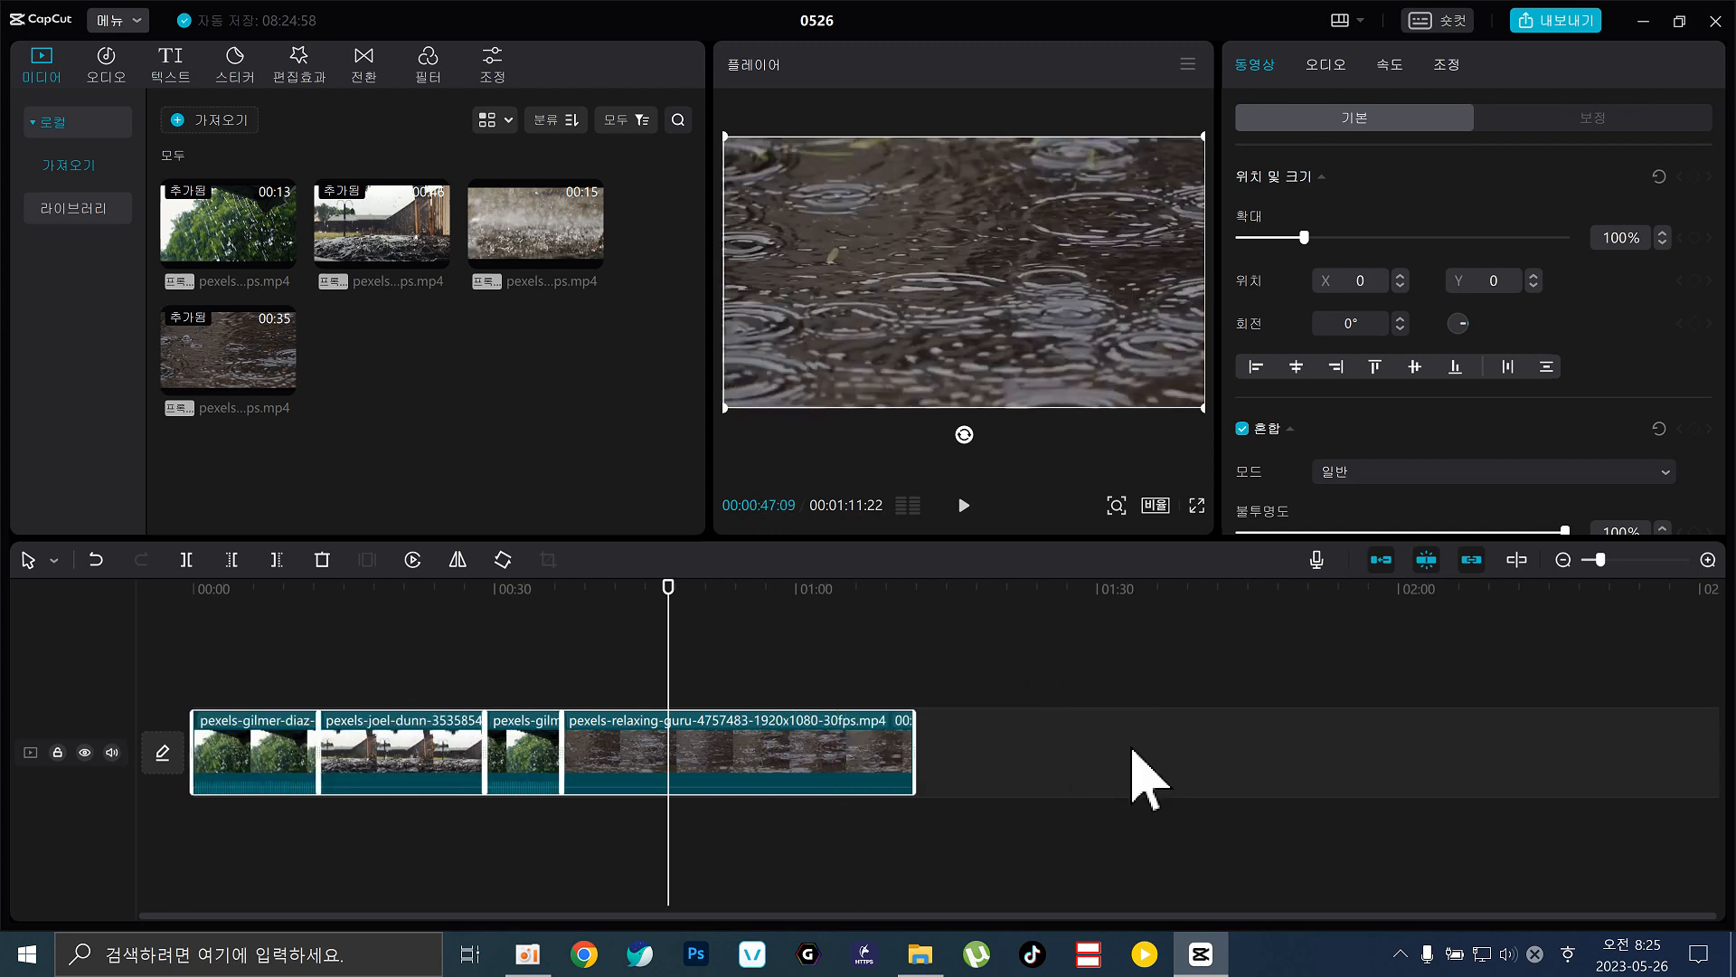
Shorten the last clip, pexels-relaxing-guru, at its end so it finishes at 00:00:48:22.
click(1002, 690)
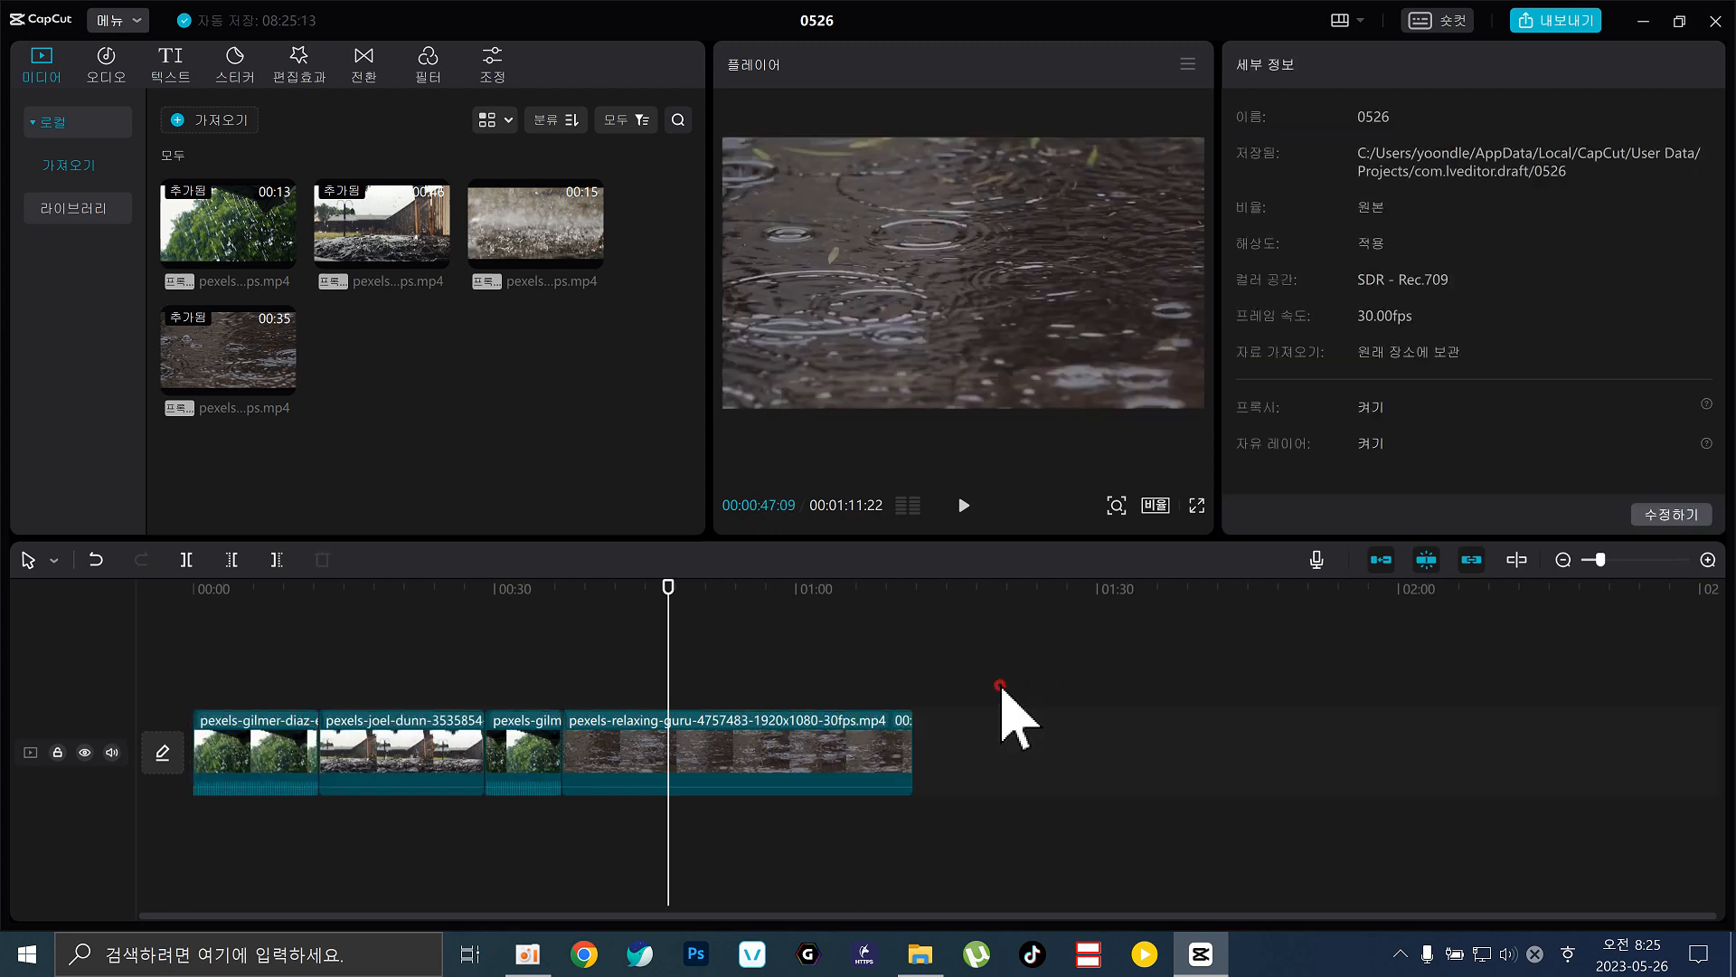
click(683, 588)
drag(907, 750, 684, 753)
drag(849, 664, 158, 859)
mouse_move(669, 741)
mouse_down()
mouse_move(651, 710)
mouse_move(547, 710)
mouse_move(690, 736)
mouse_move(566, 738)
mouse_move(678, 744)
mouse_up()
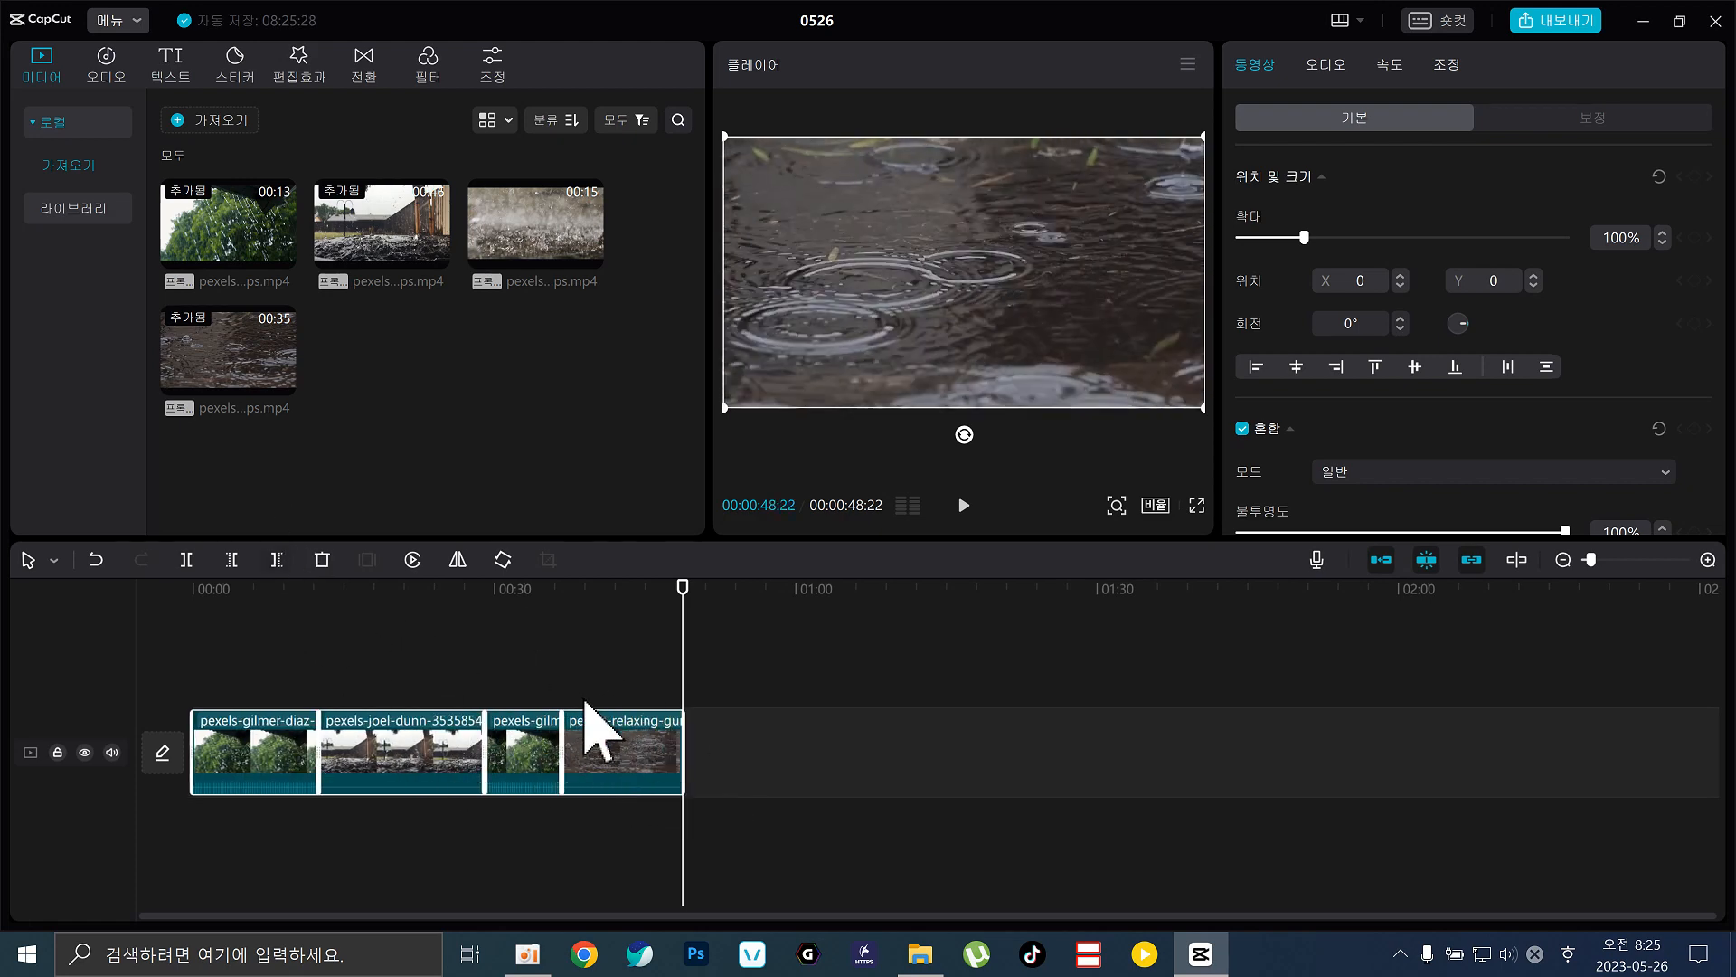
click(723, 734)
Swap the second and third clips on the main track, placing the short tree clip before the backyard rain clip.
click(272, 750)
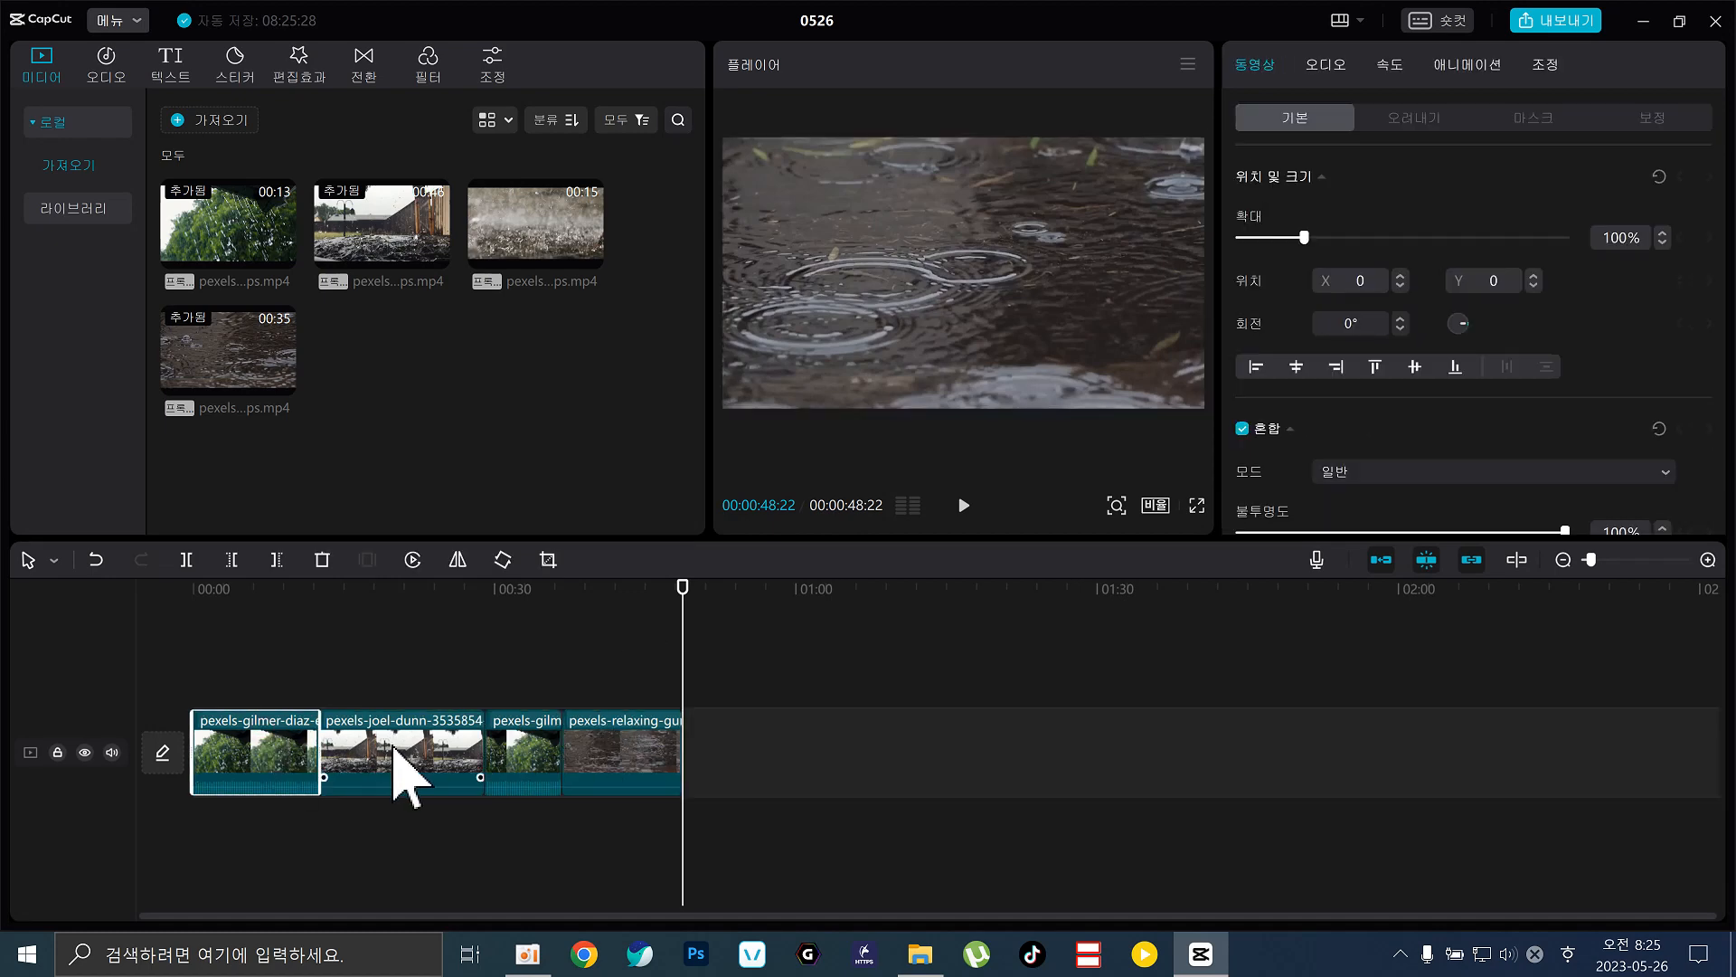
drag(396, 750, 464, 769)
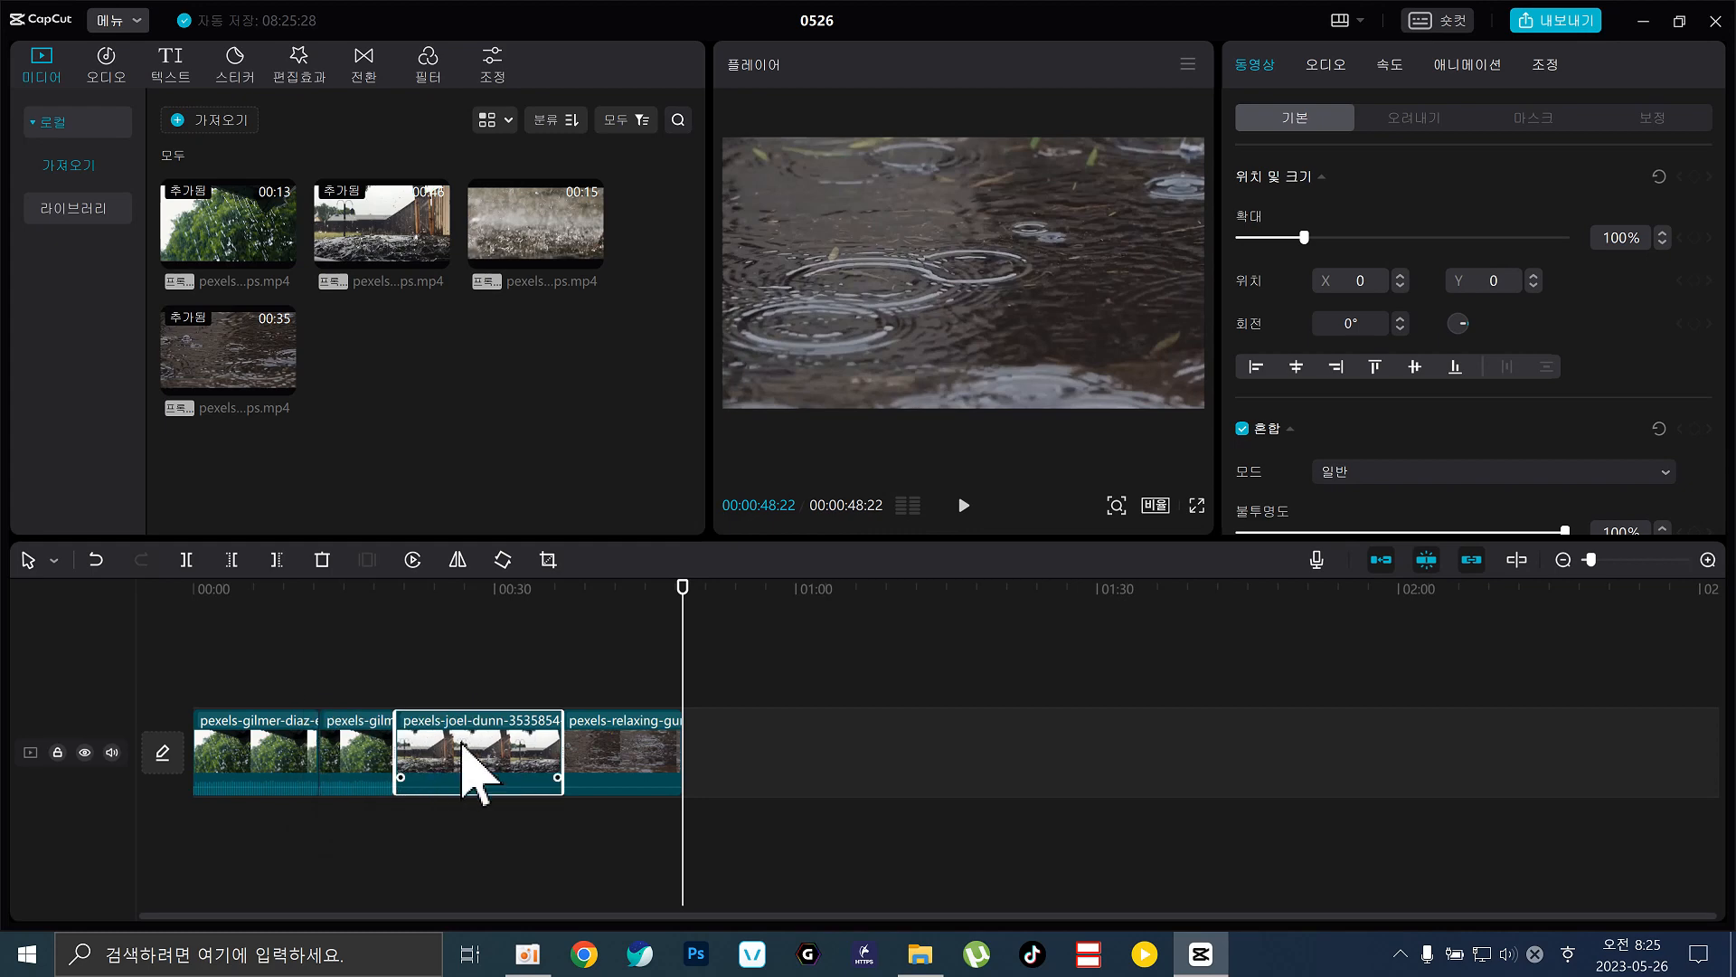
click(159, 779)
Move all four clips to a track above the main track and shorten their ends together so the last one finishes at 00:00:43:05.
click(271, 736)
drag(260, 736, 253, 650)
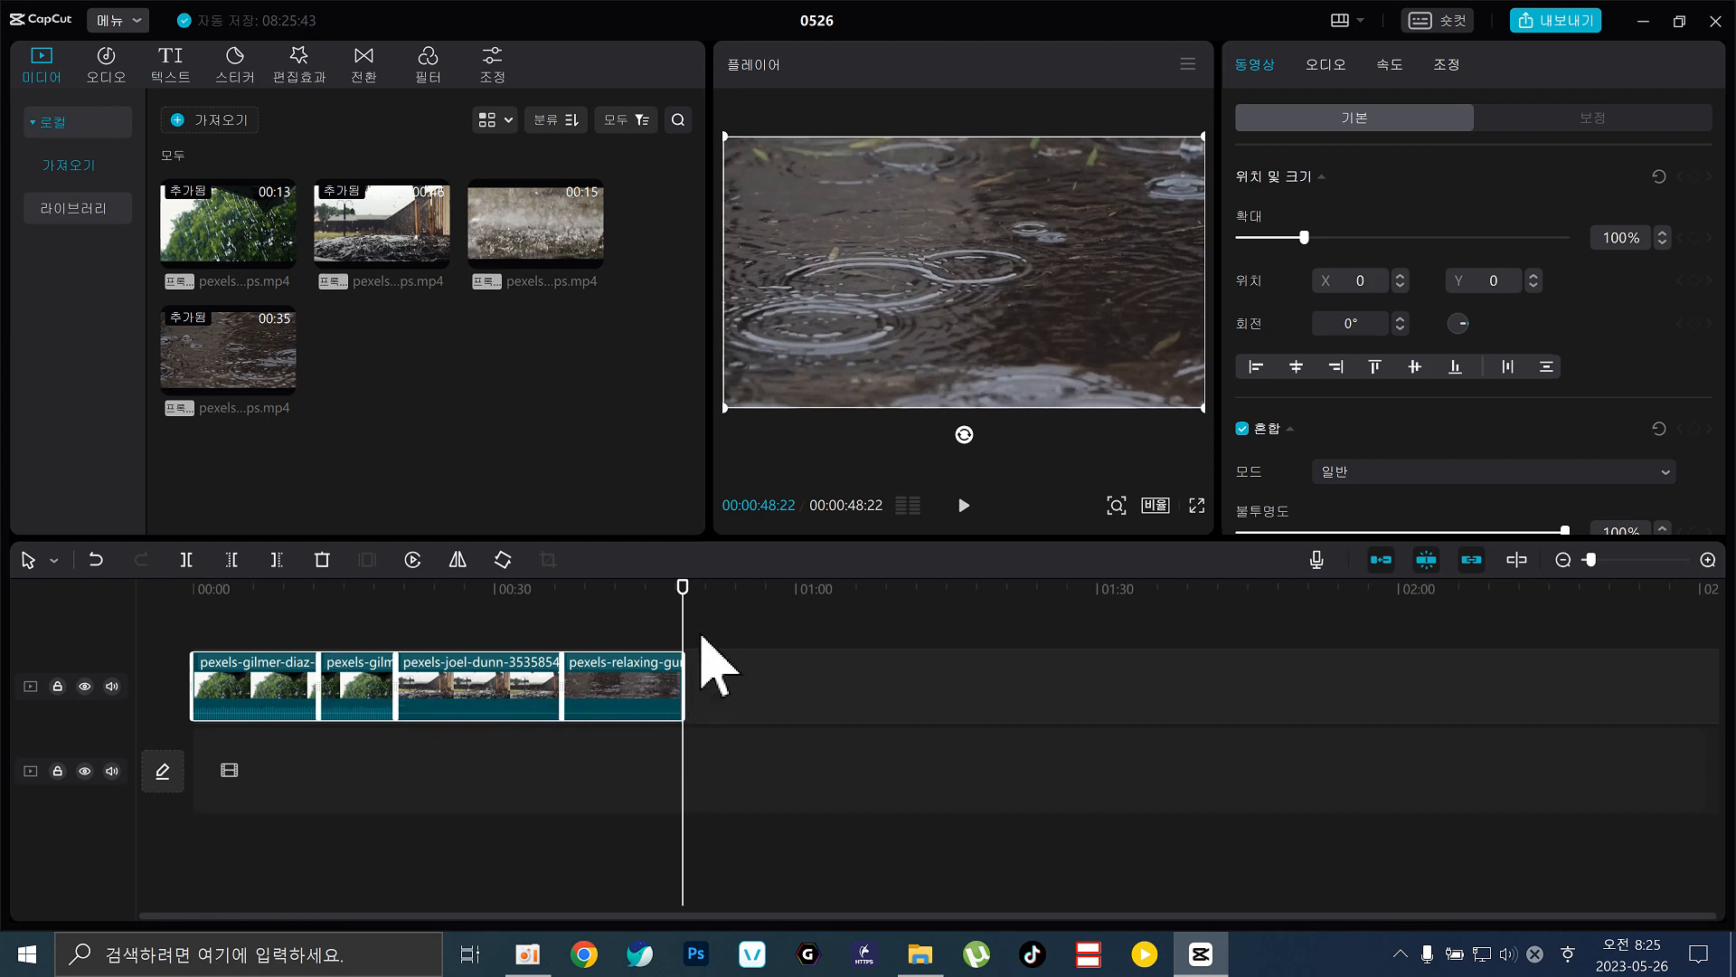
click(684, 585)
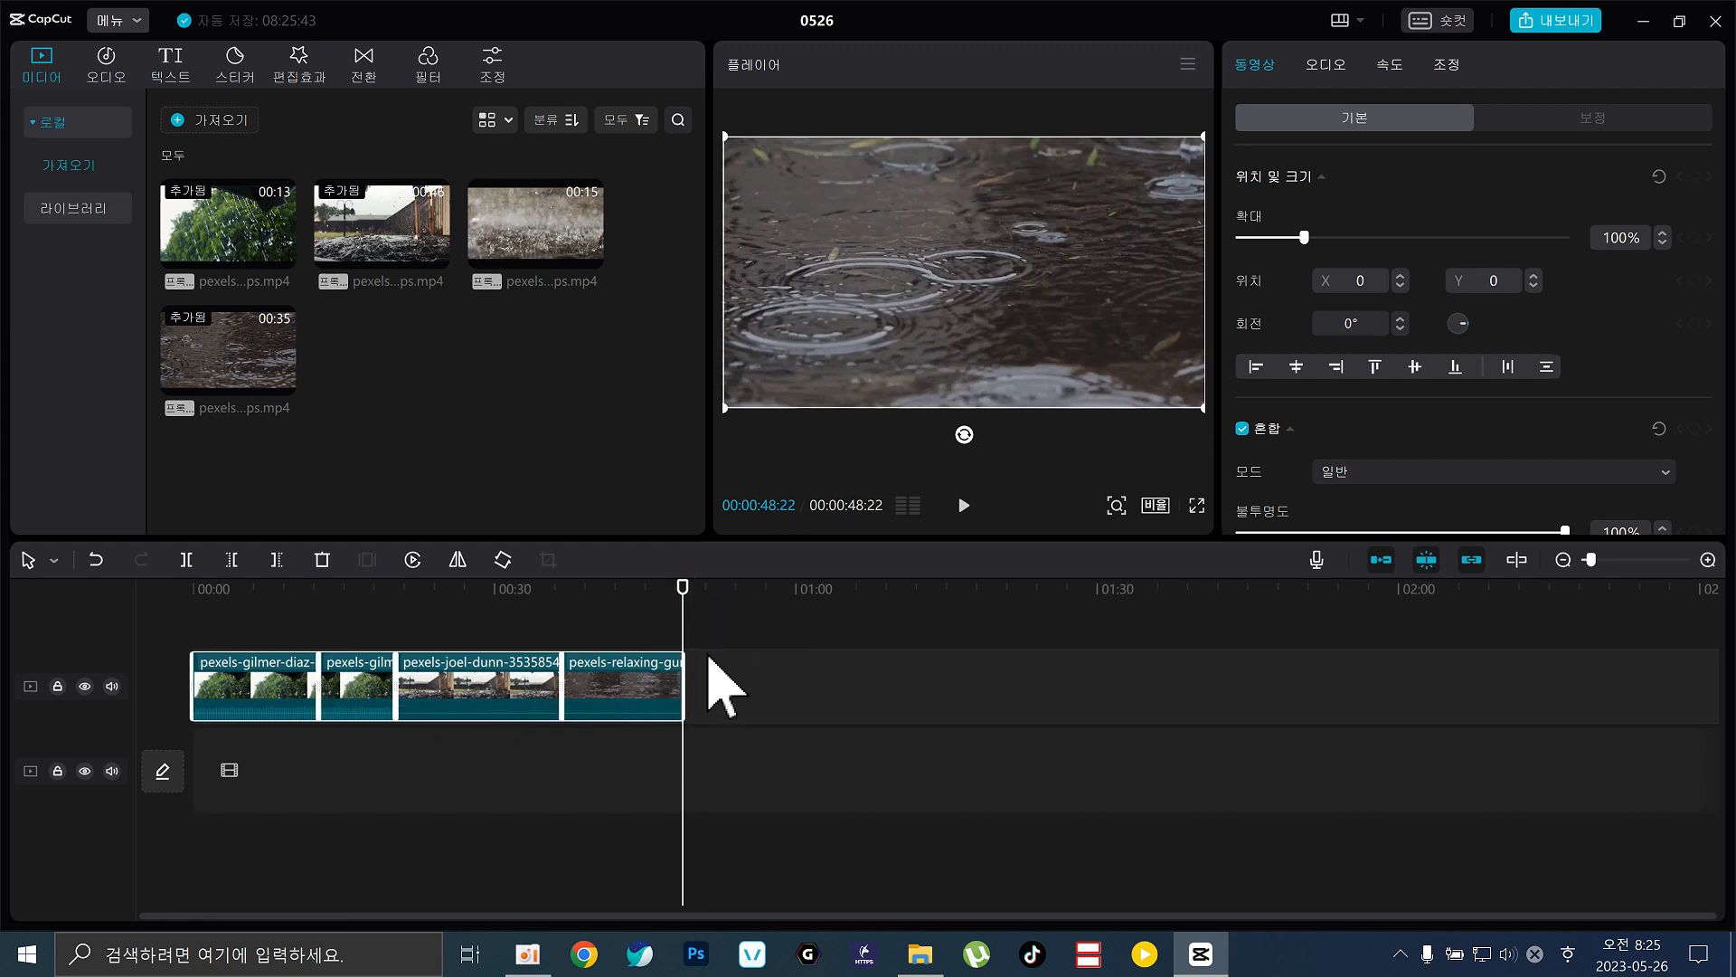
drag(652, 660, 582, 660)
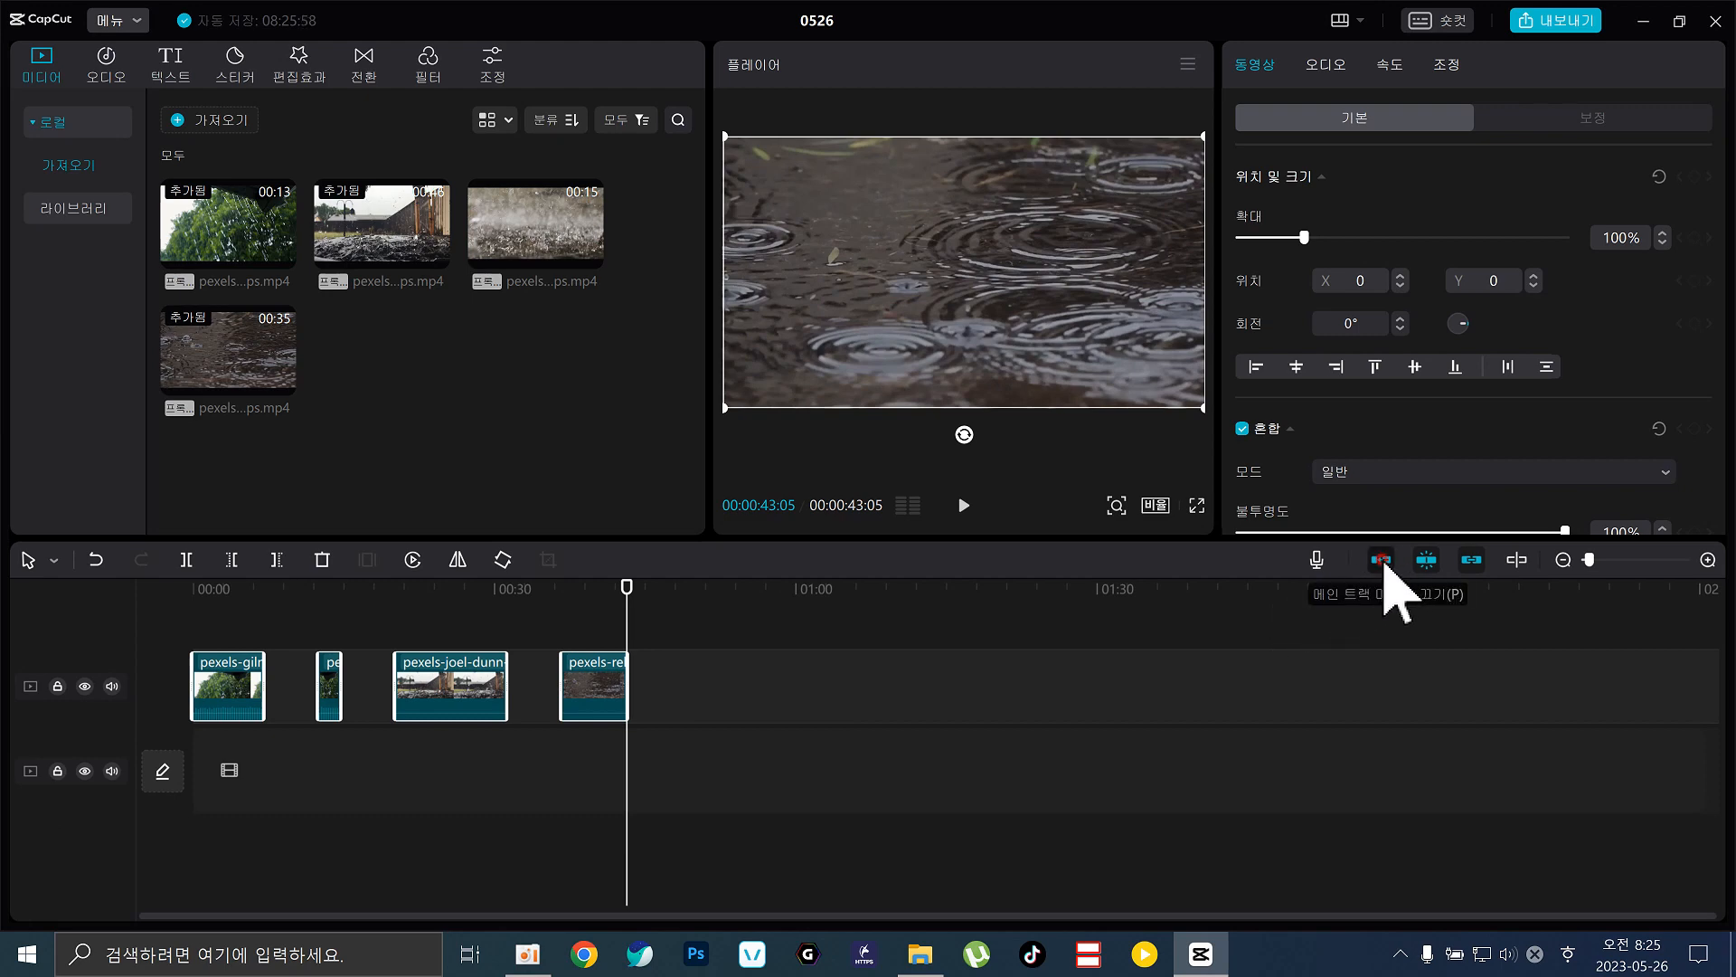
Return the four clips to the main track and try closing the gaps between them with the main track magnet.
drag(621, 718, 610, 783)
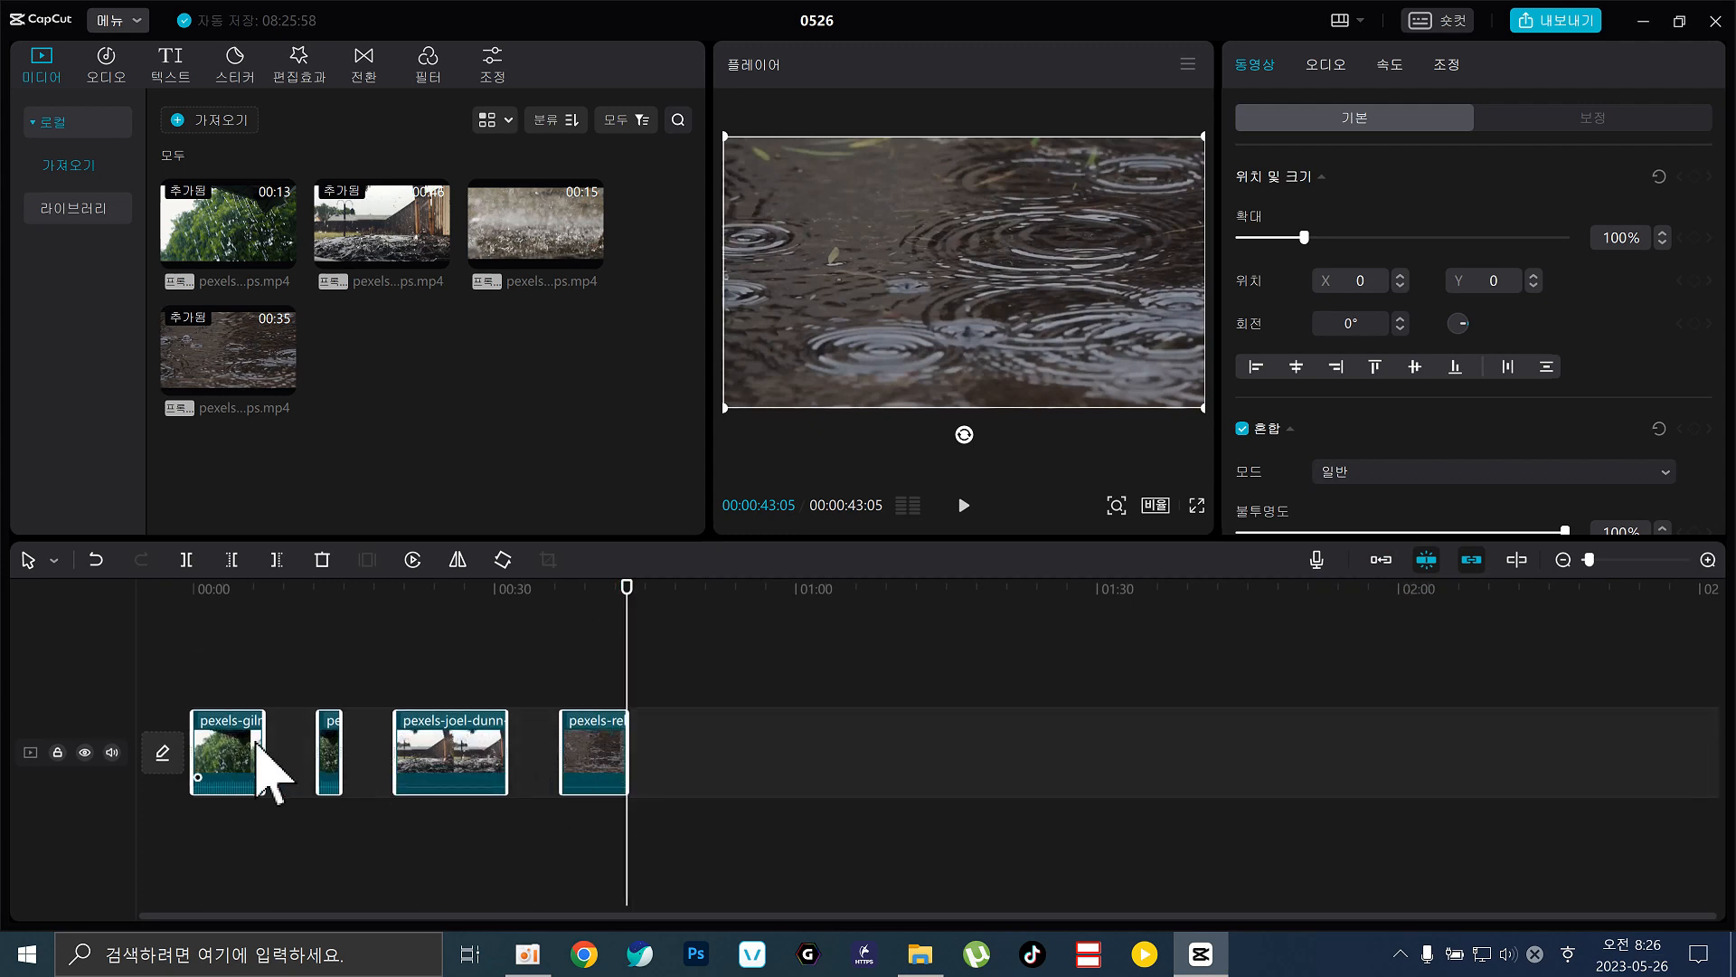
click(1381, 559)
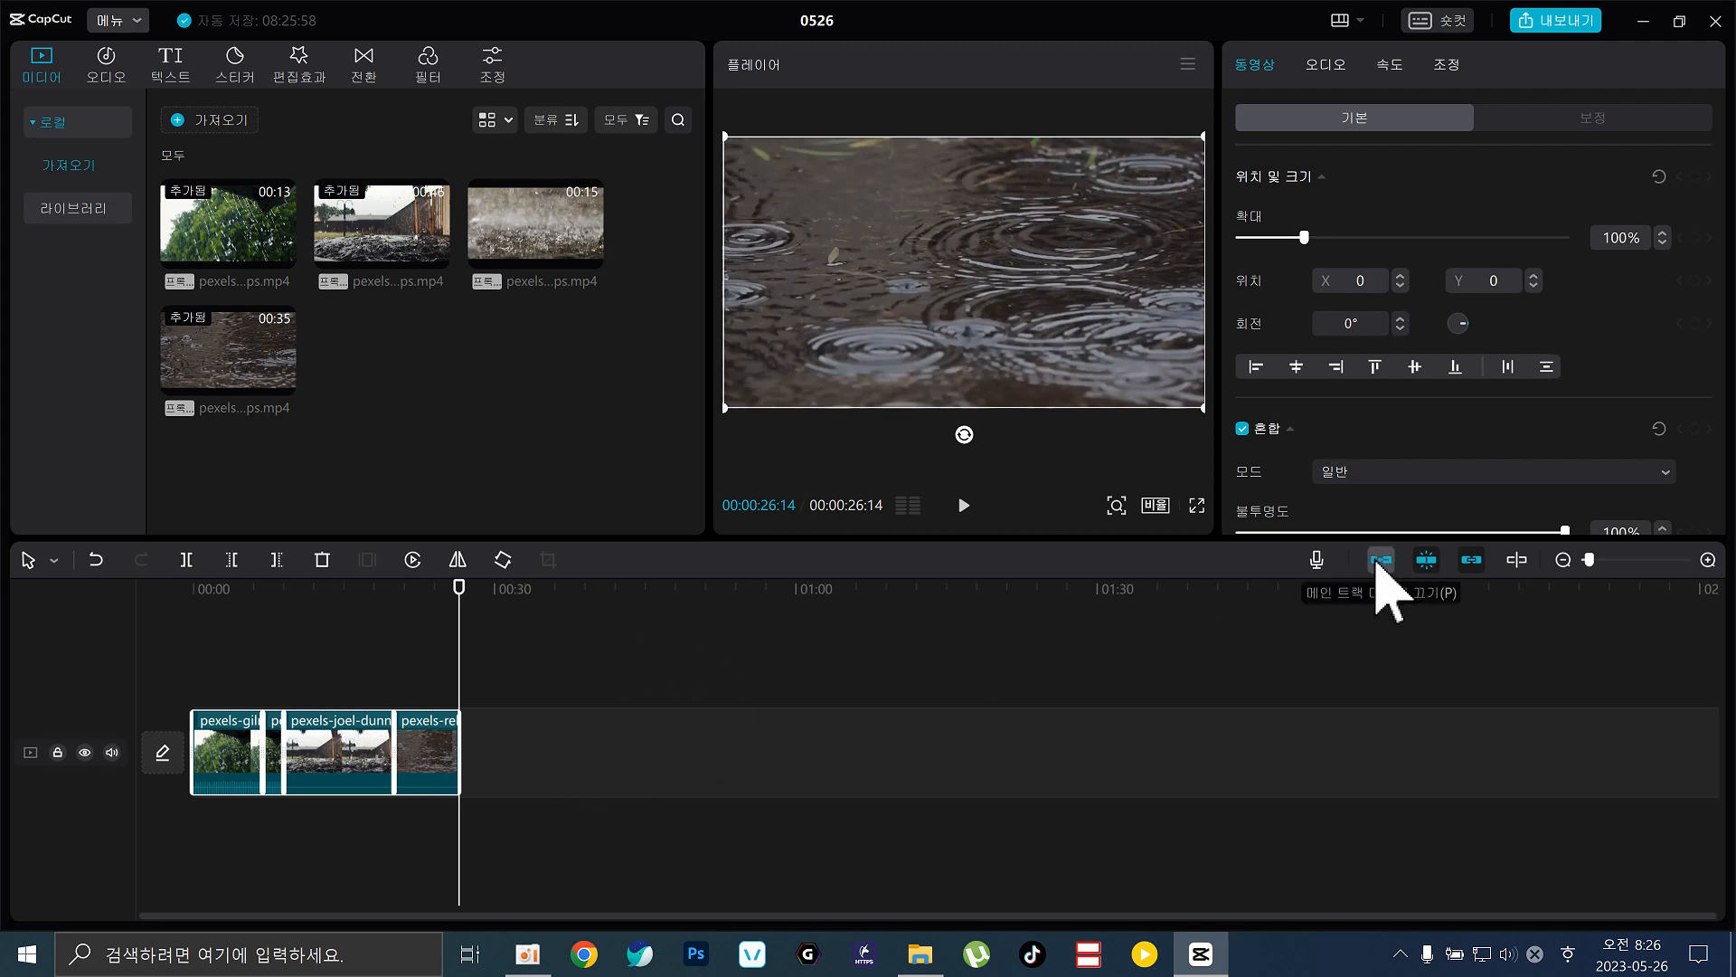
key(ctrl+z)
Add a default text clip (기본 텍스트) at 00:00:08:16, in the gap after the first clip.
click(317, 615)
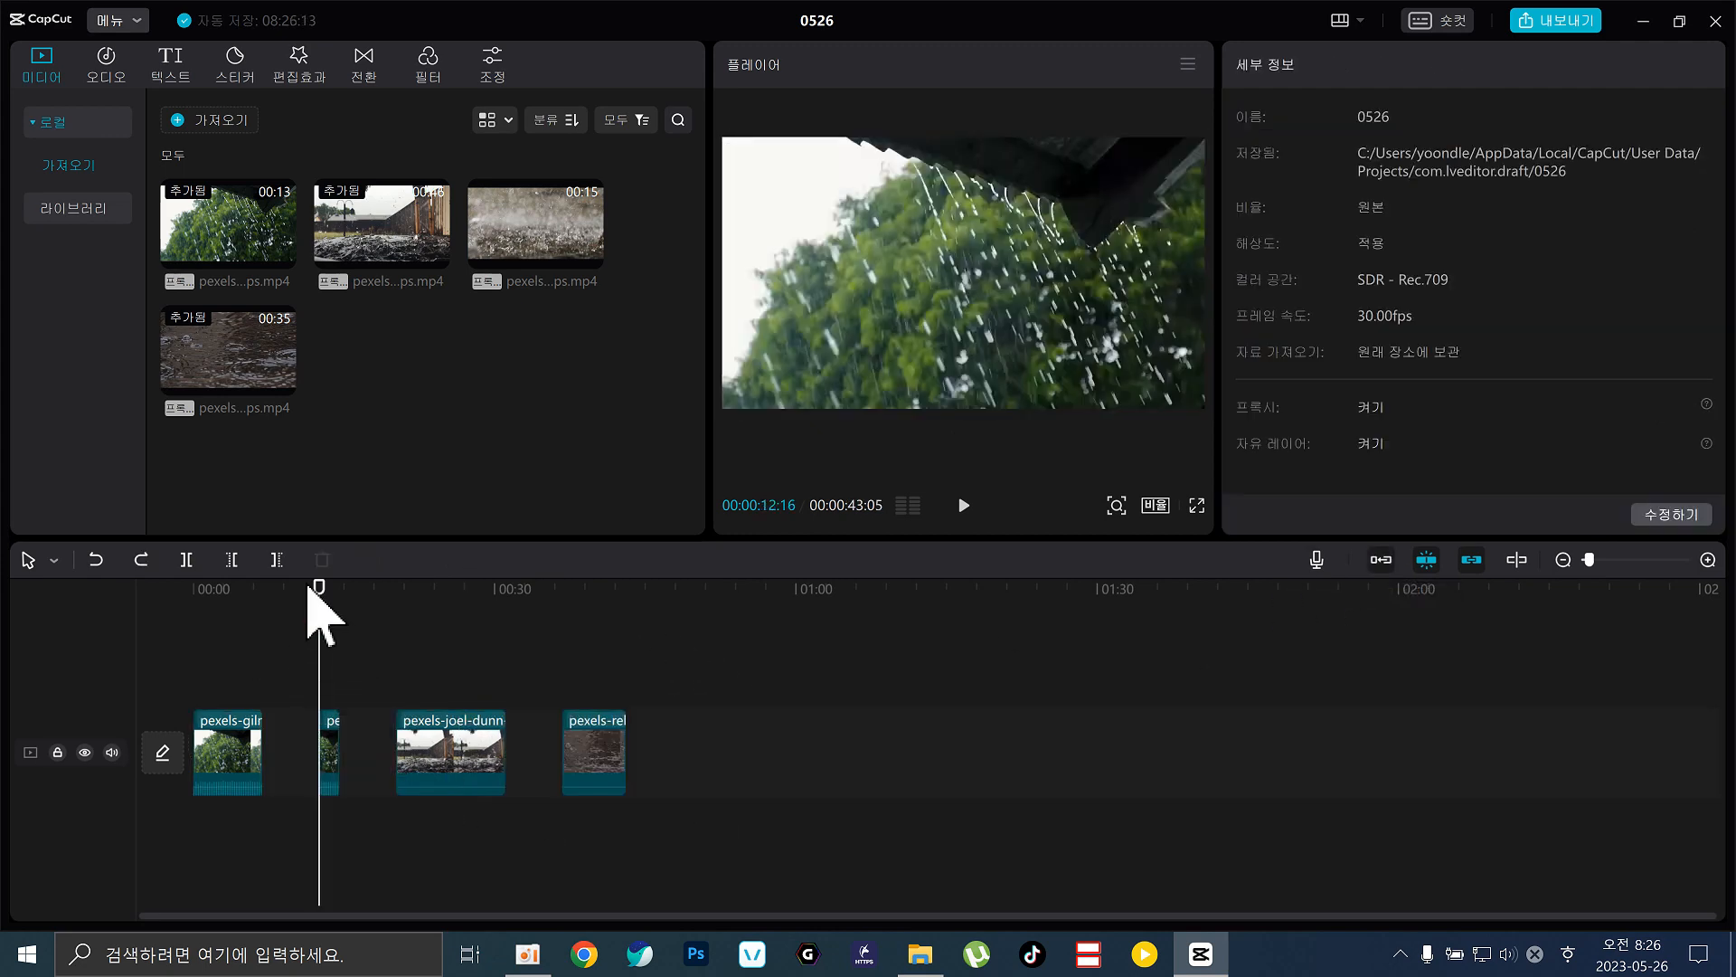
drag(318, 615, 281, 737)
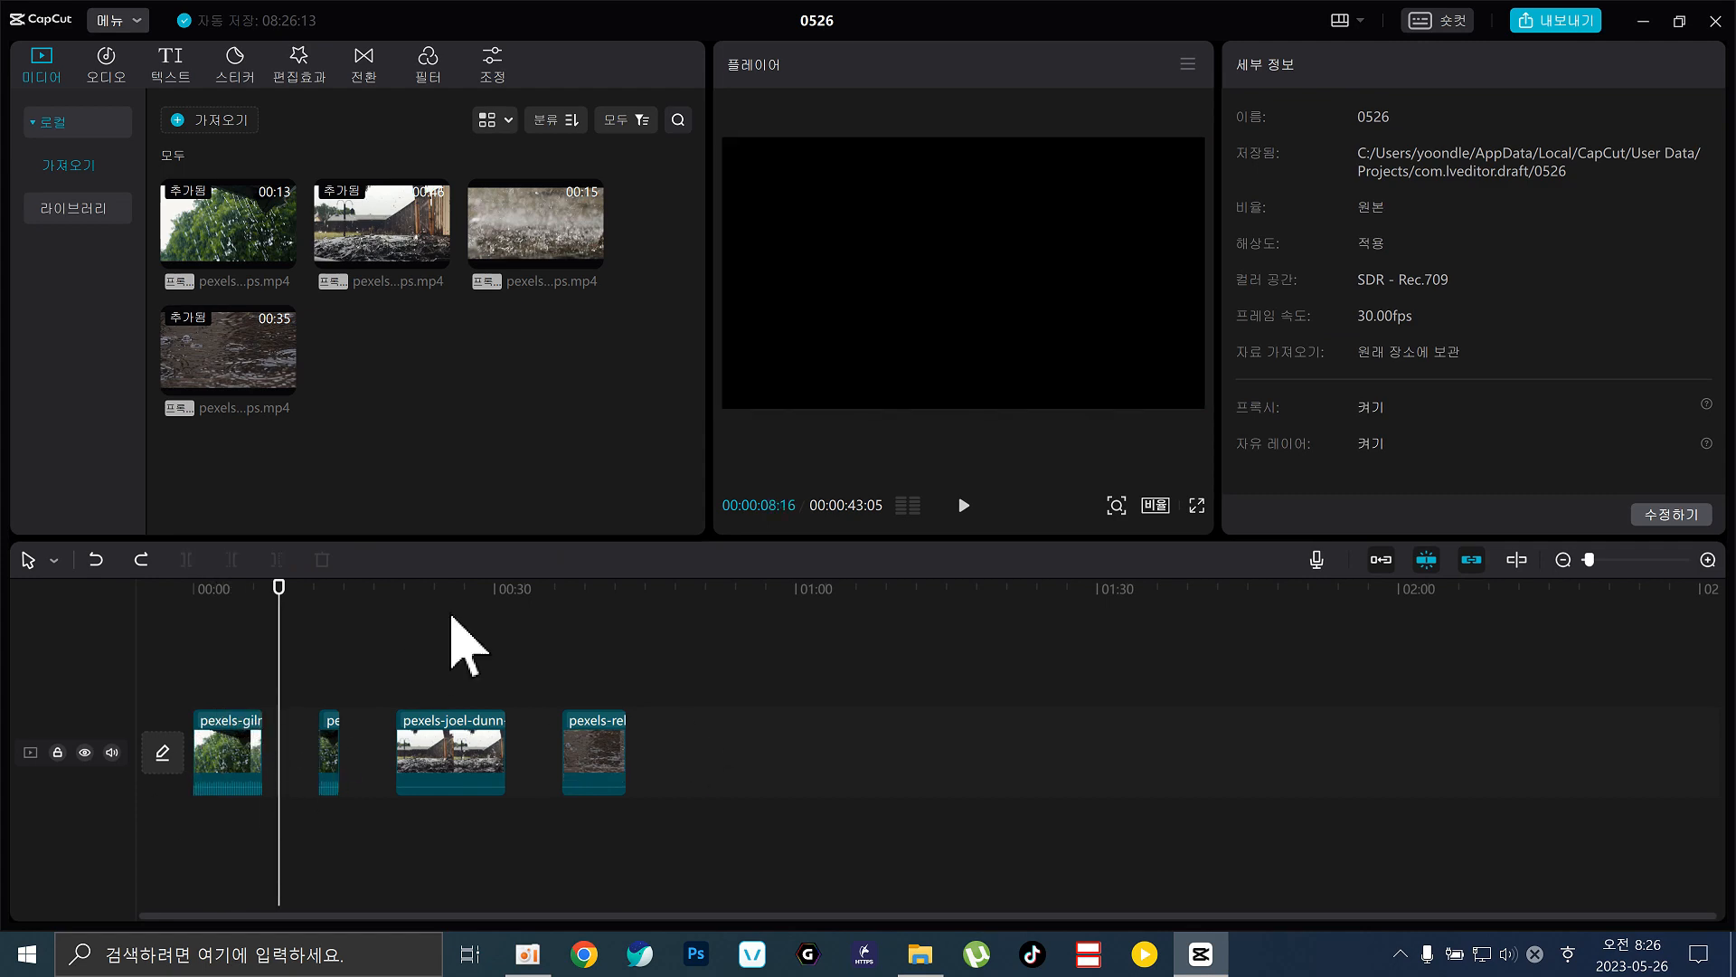
click(170, 66)
click(243, 213)
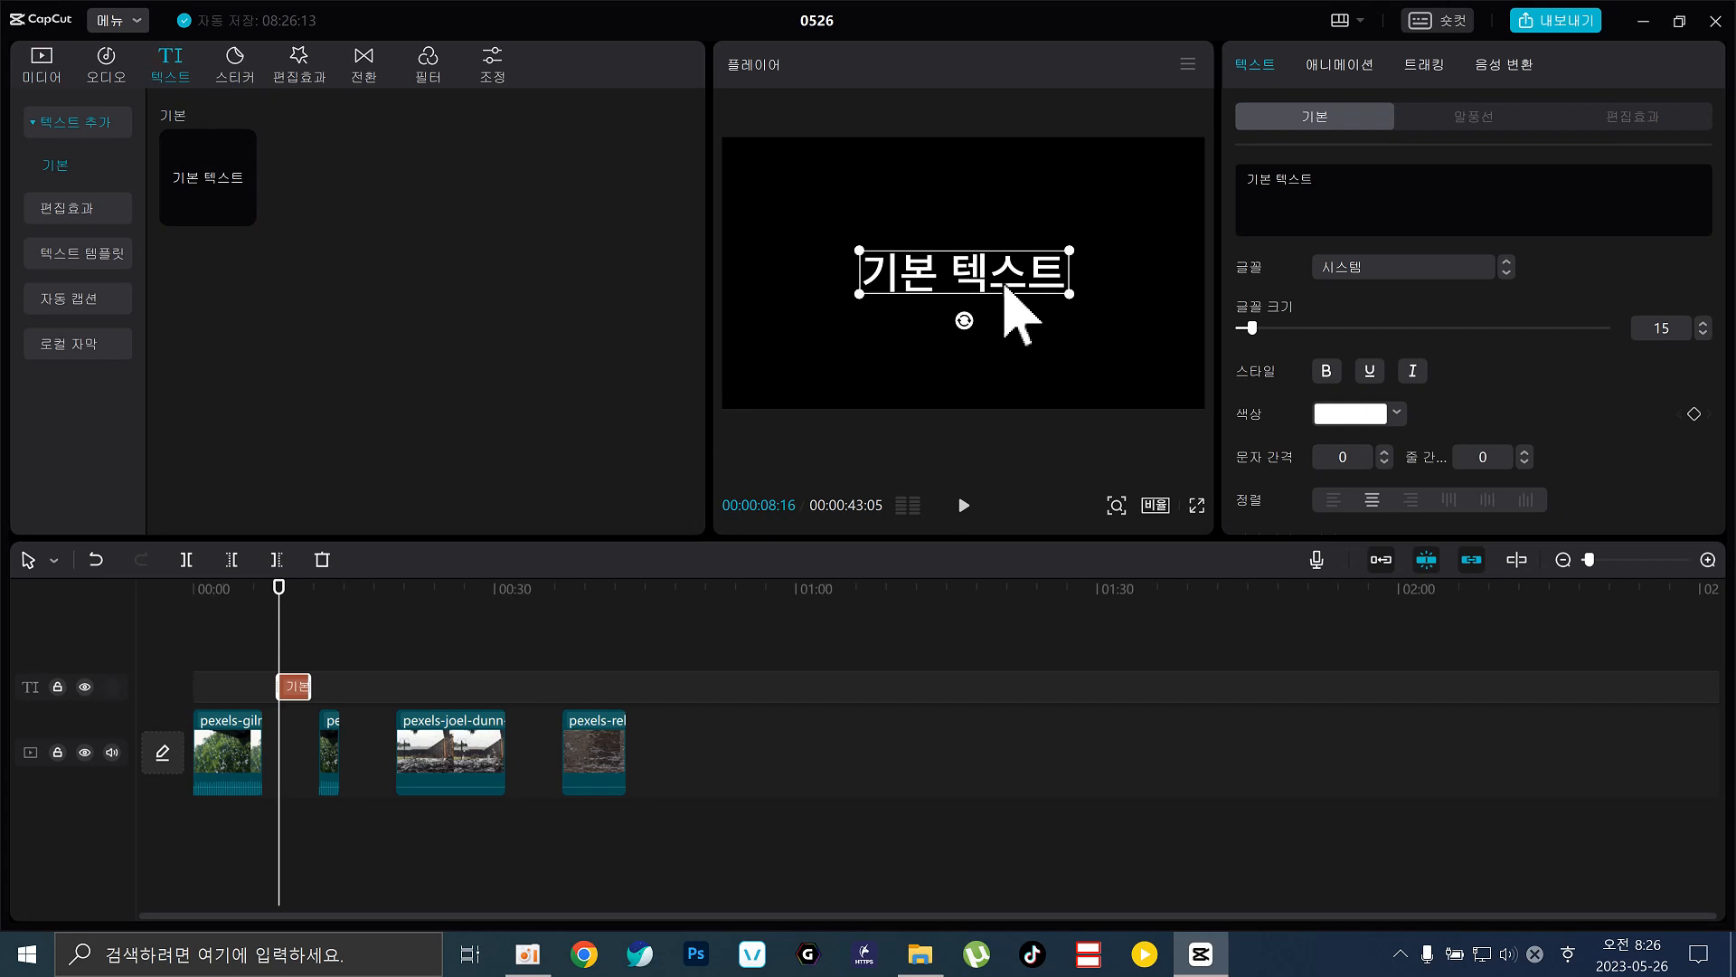
Move the text clip to the very start of the timeline.
click(487, 633)
click(295, 687)
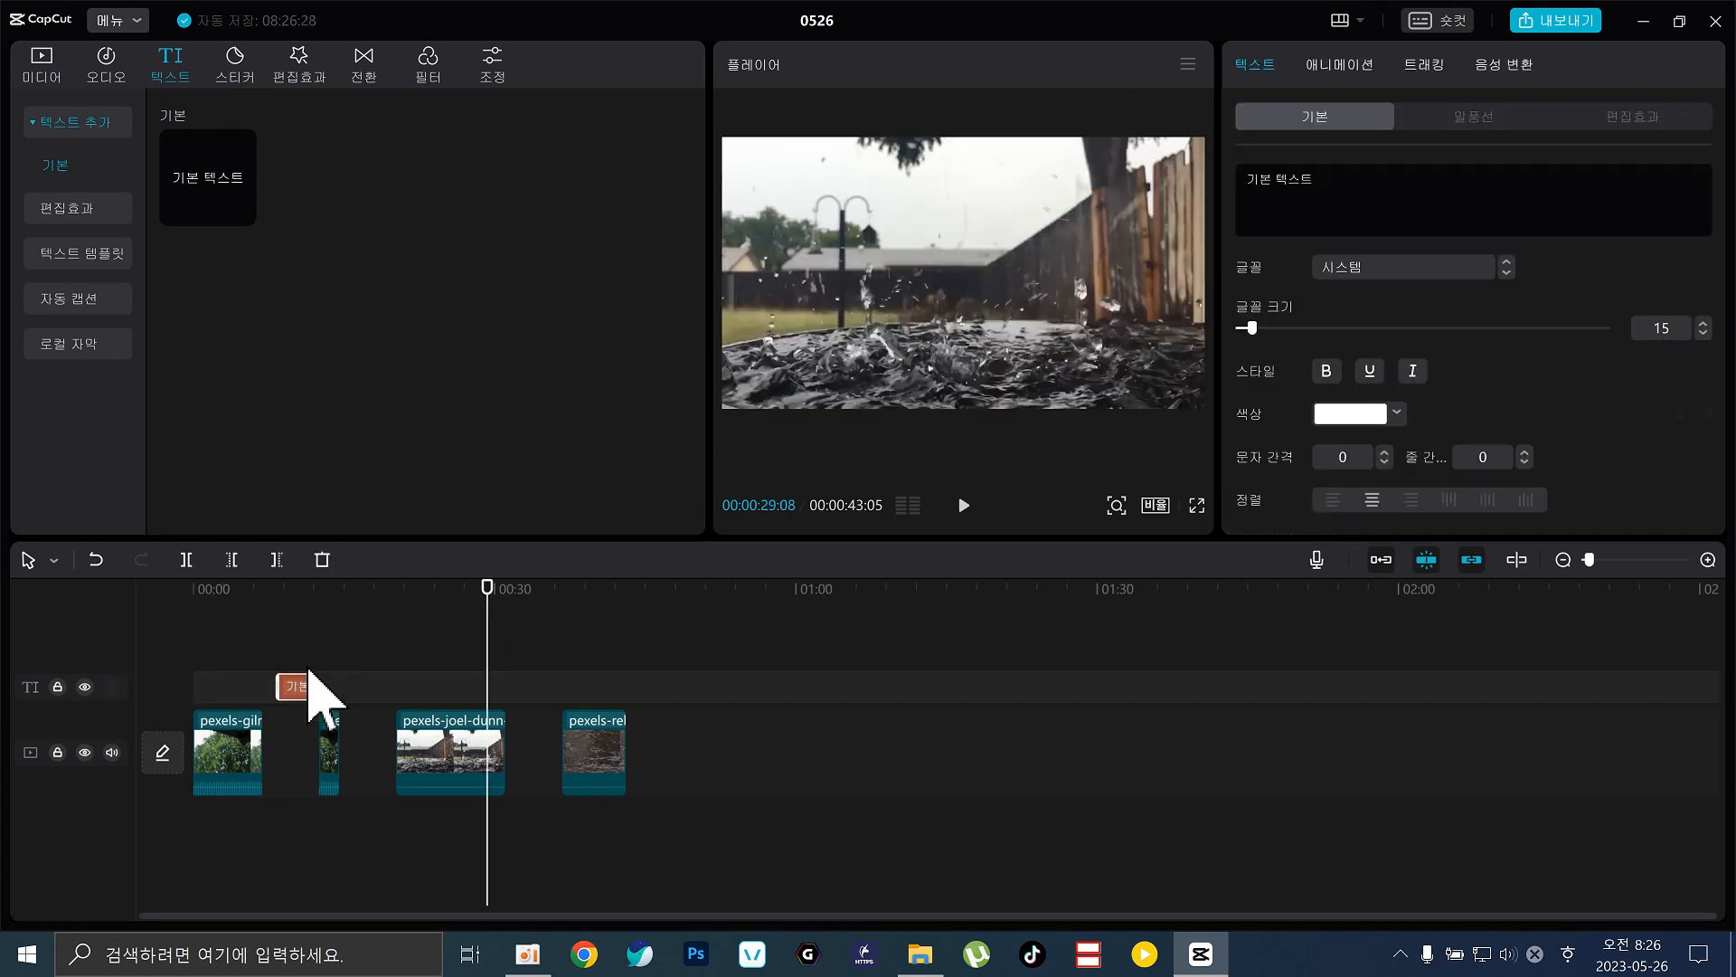
drag(299, 686, 194, 689)
Turn on the main track magnet to close the gaps between the video clips.
drag(676, 773, 298, 802)
click(1380, 560)
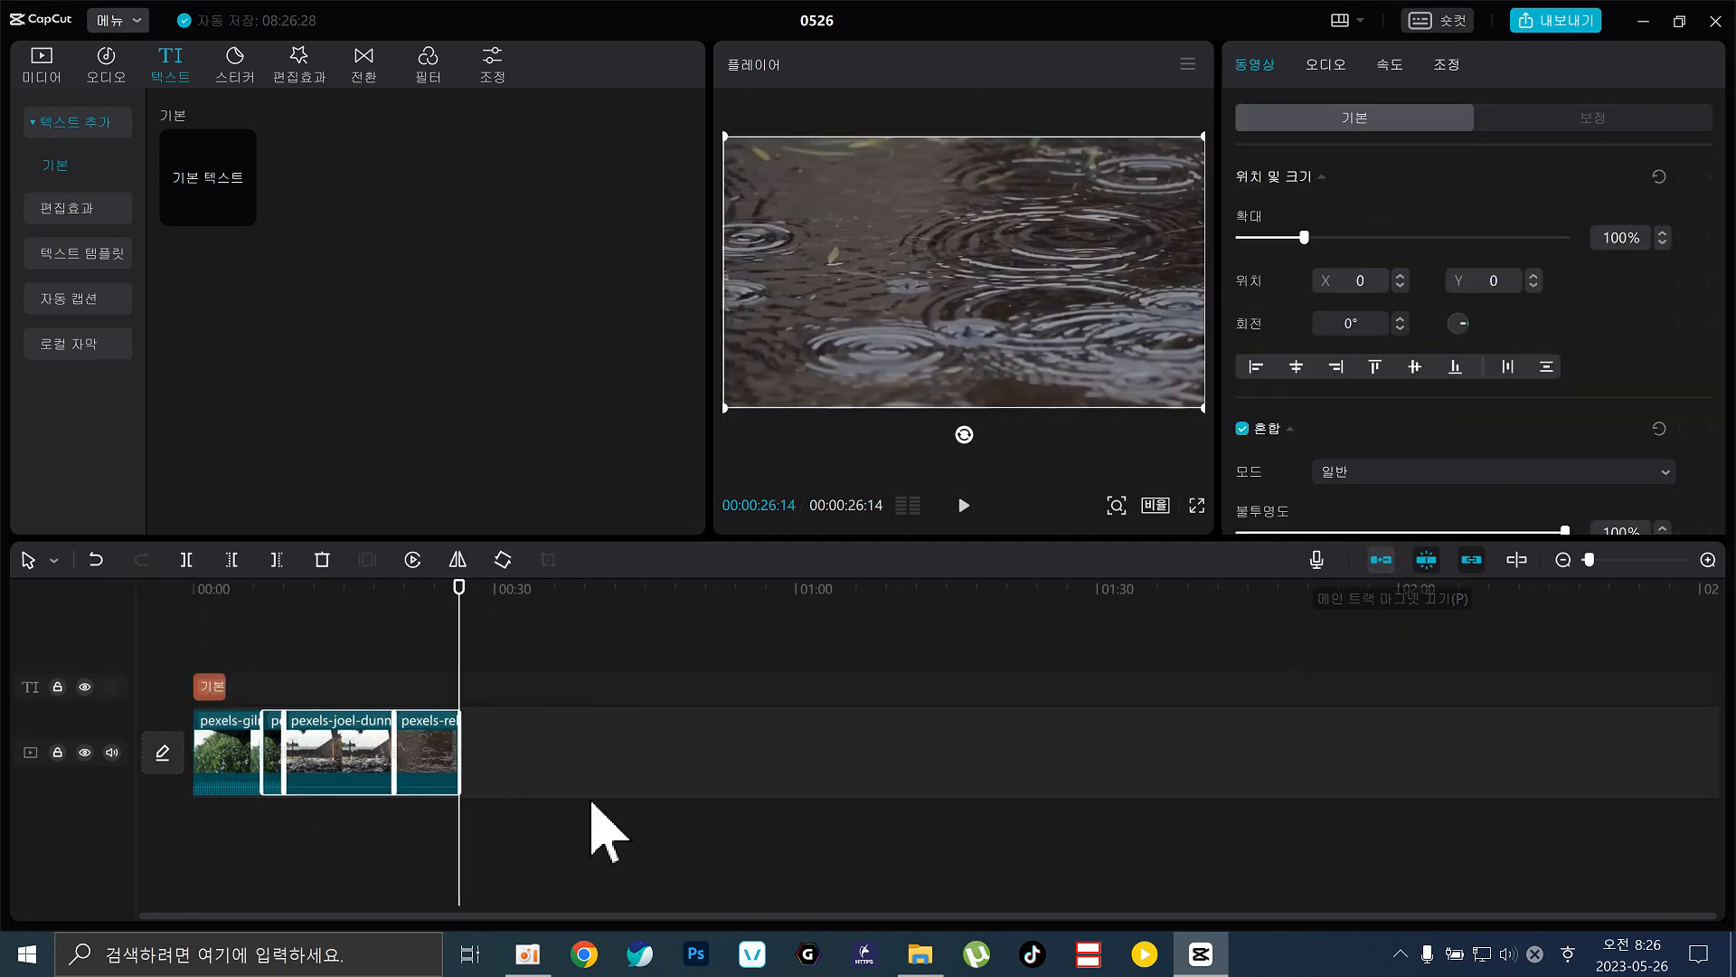
click(589, 824)
Move the text clip to about 2 seconds and paste a copy of it at 00:00:12:24.
click(227, 691)
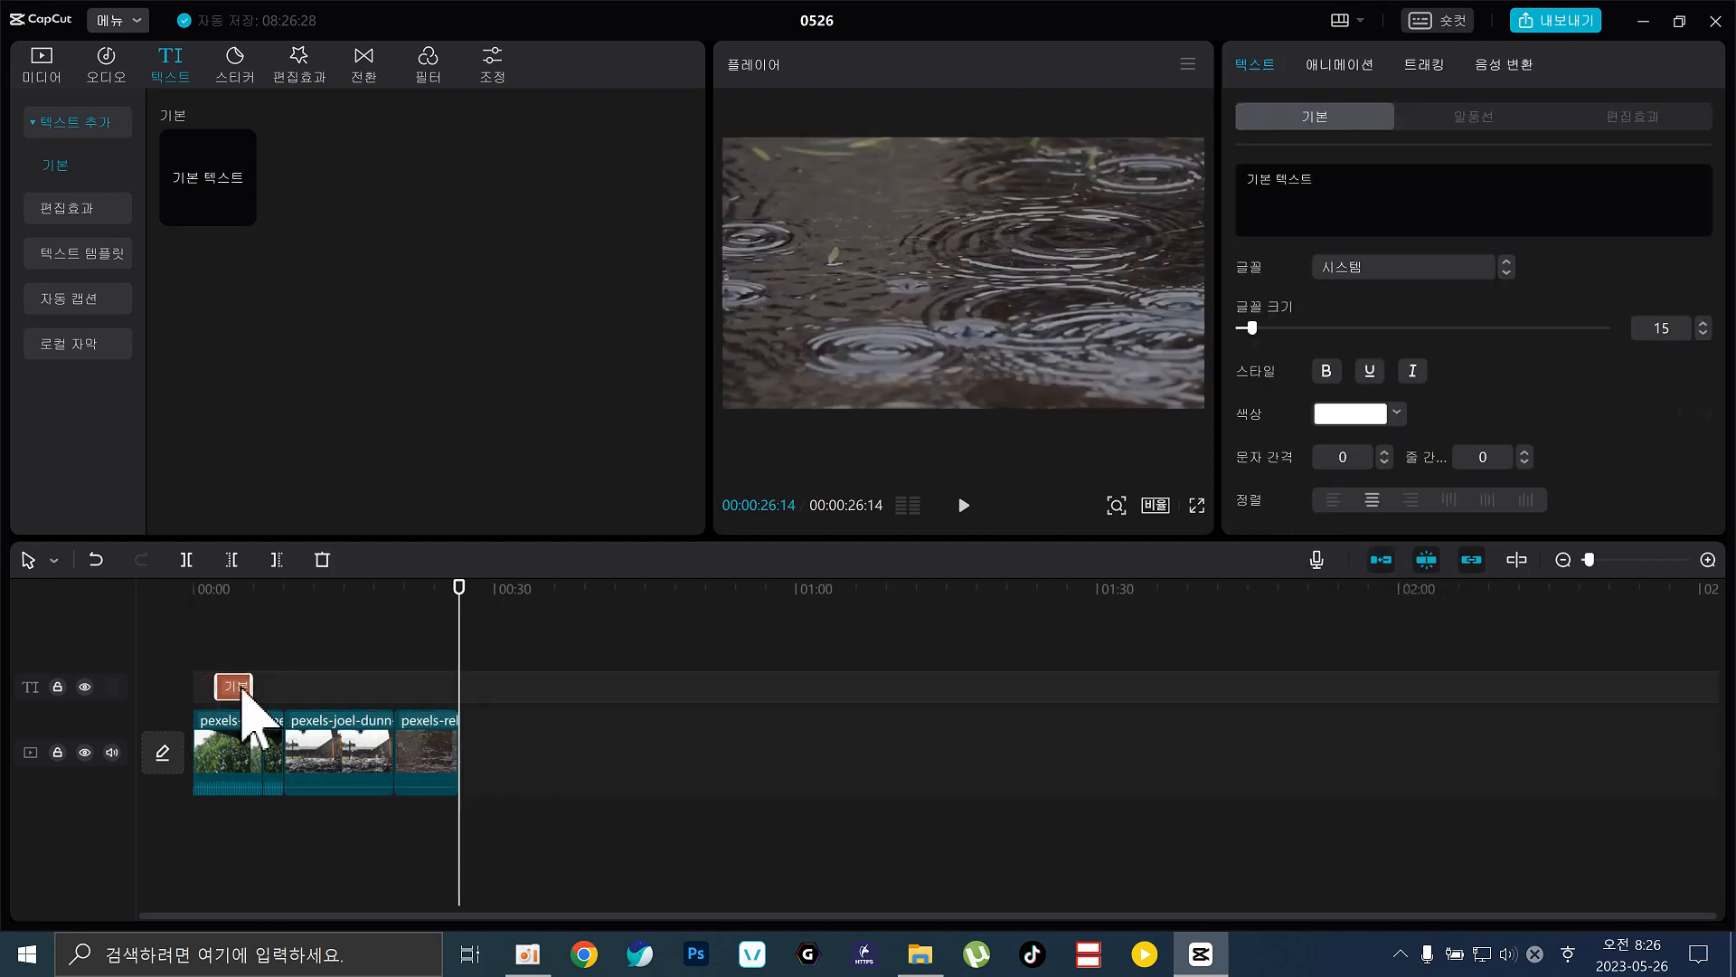
key(ctrl+c)
key(ctrl+v)
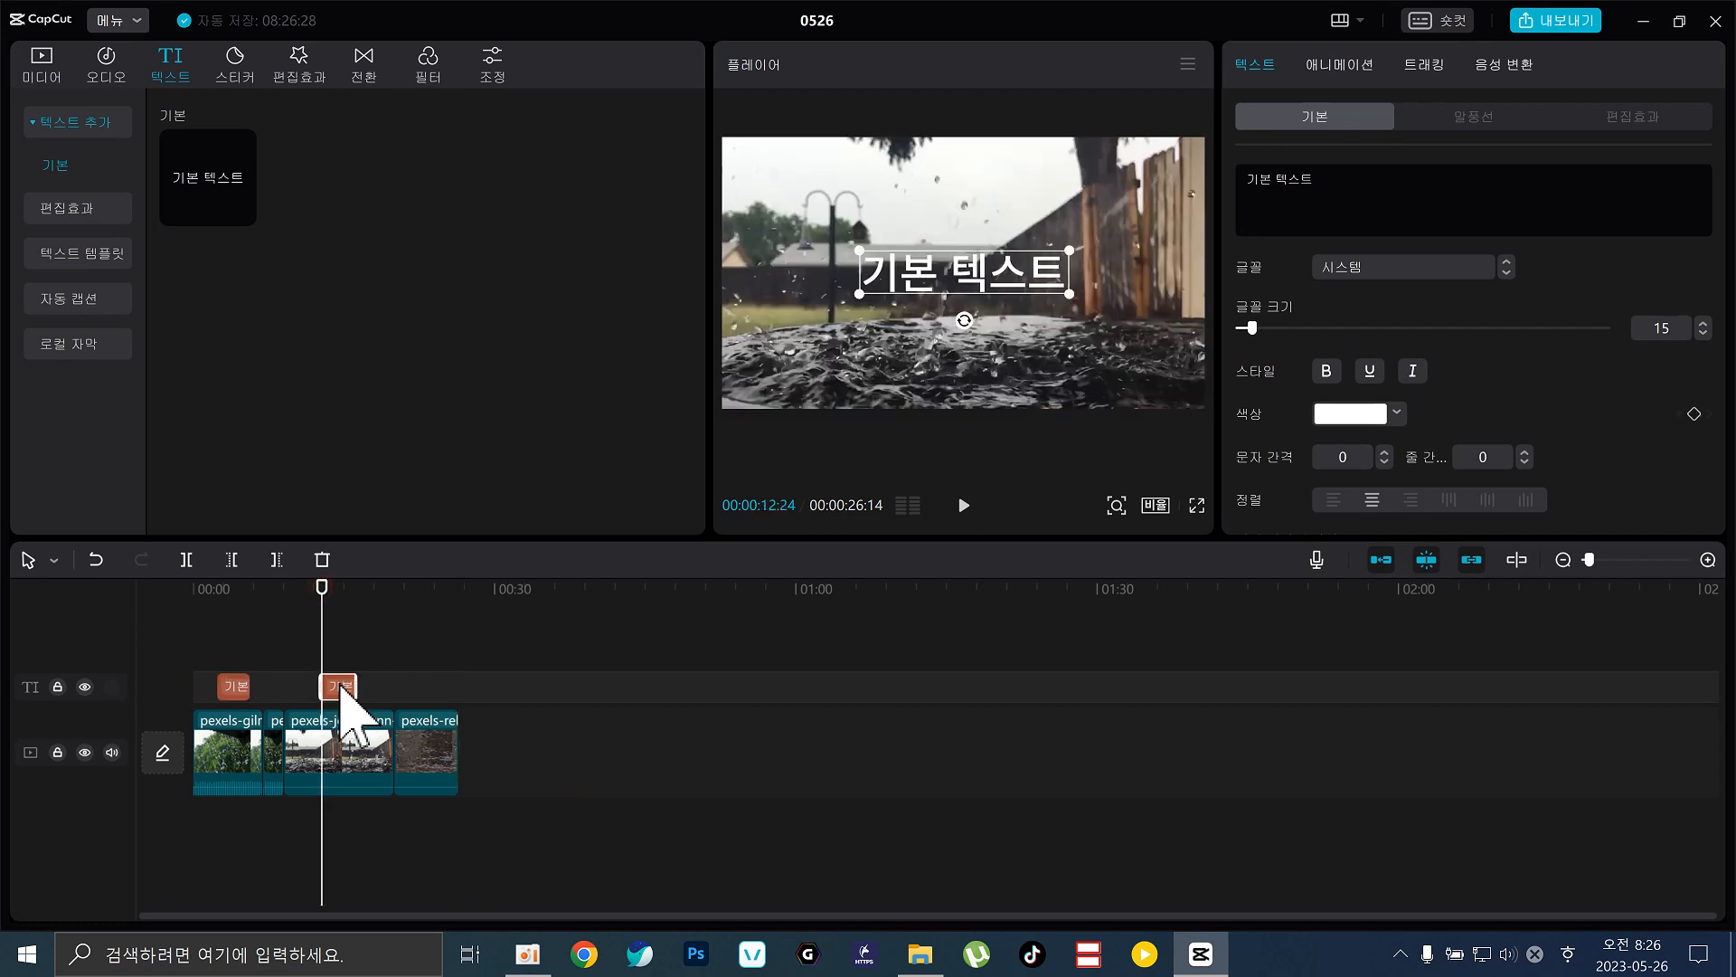
Select all video and text clips and extend their ends together so the project finishes at 00:00:43:00.
click(733, 711)
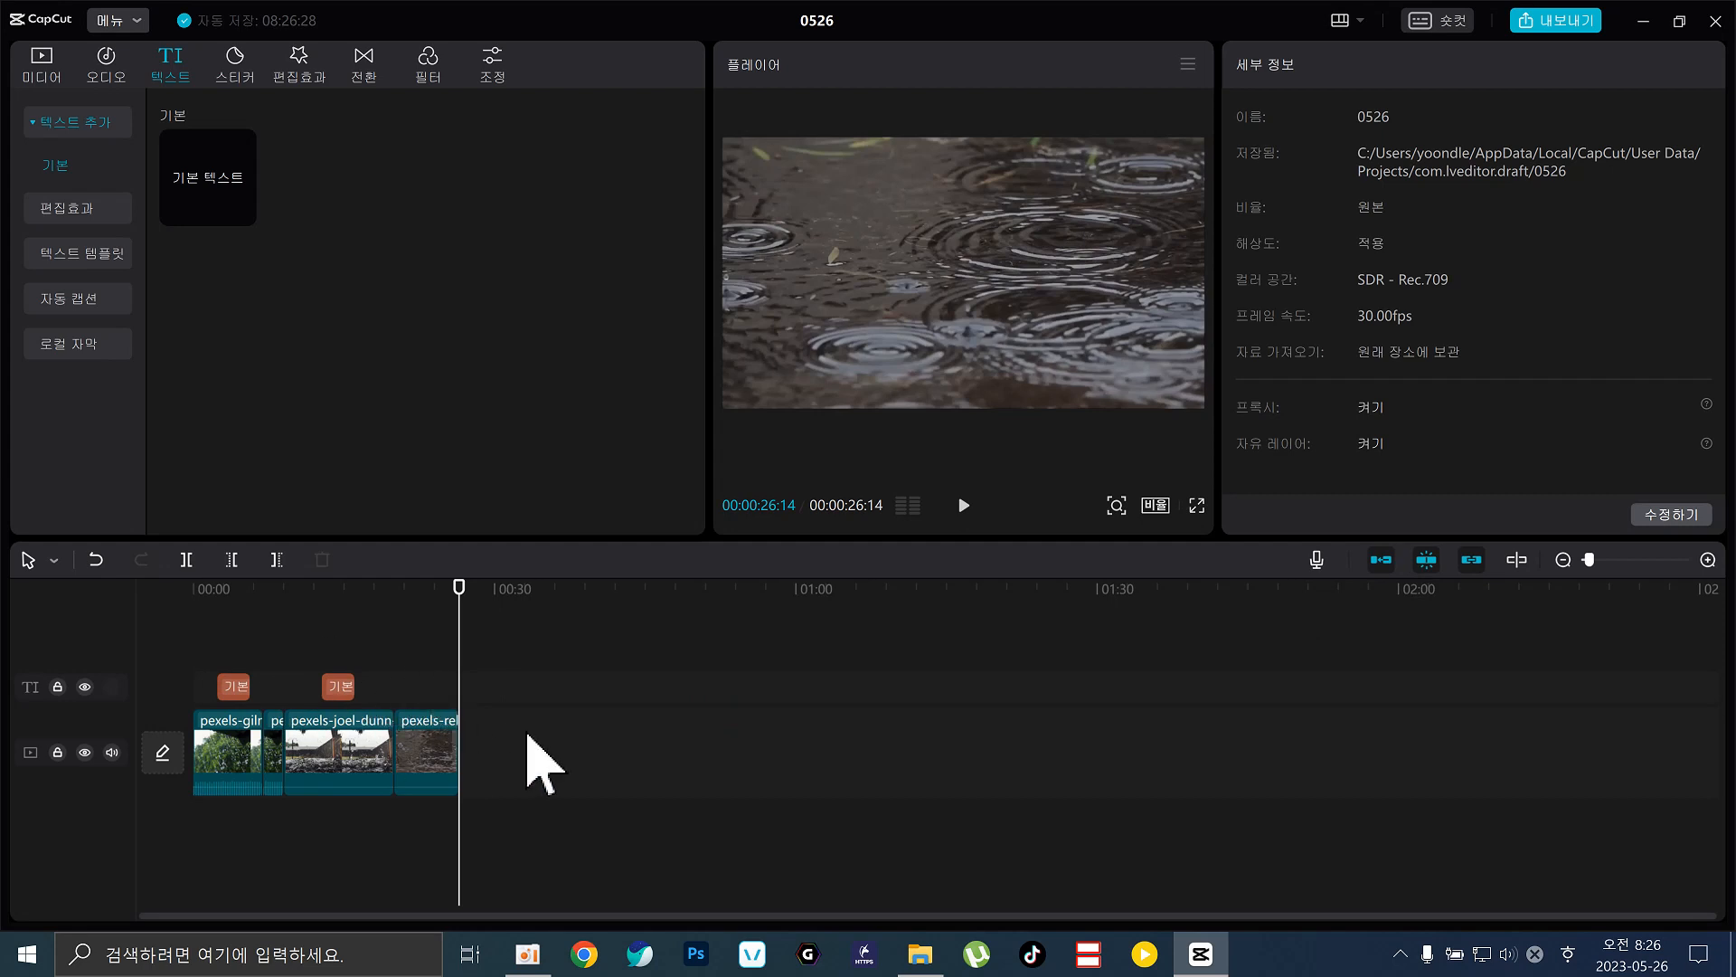
drag(596, 741, 154, 817)
drag(394, 641, 207, 689)
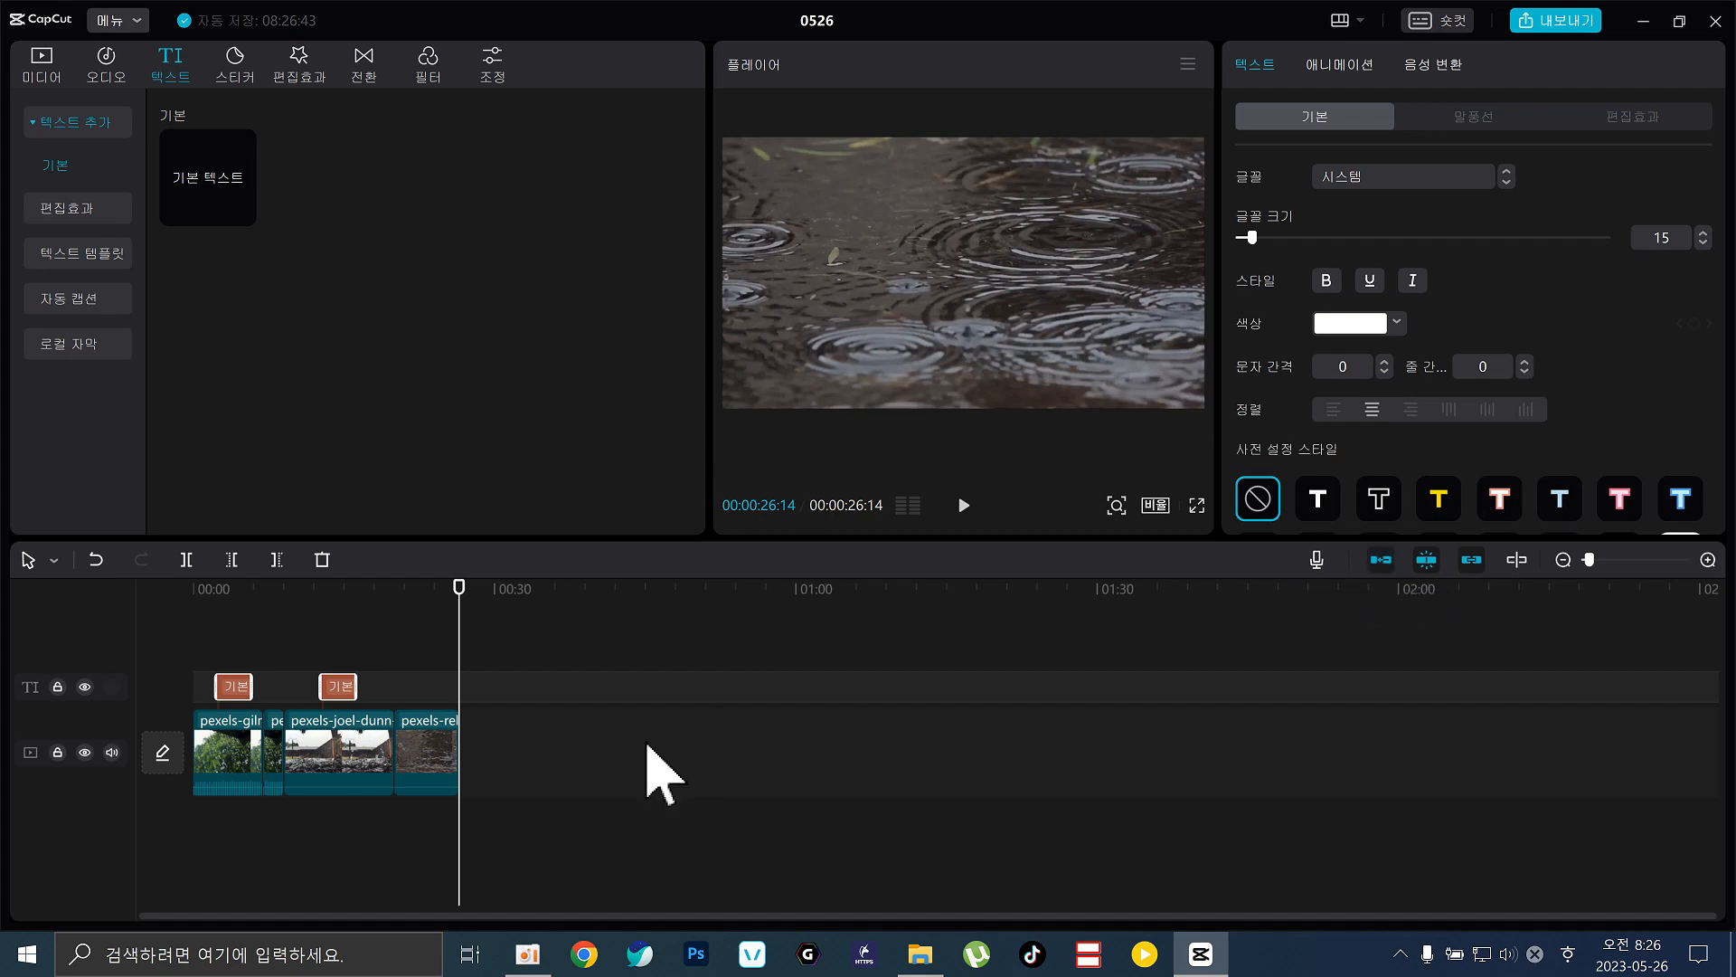
click(555, 785)
drag(618, 855, 193, 689)
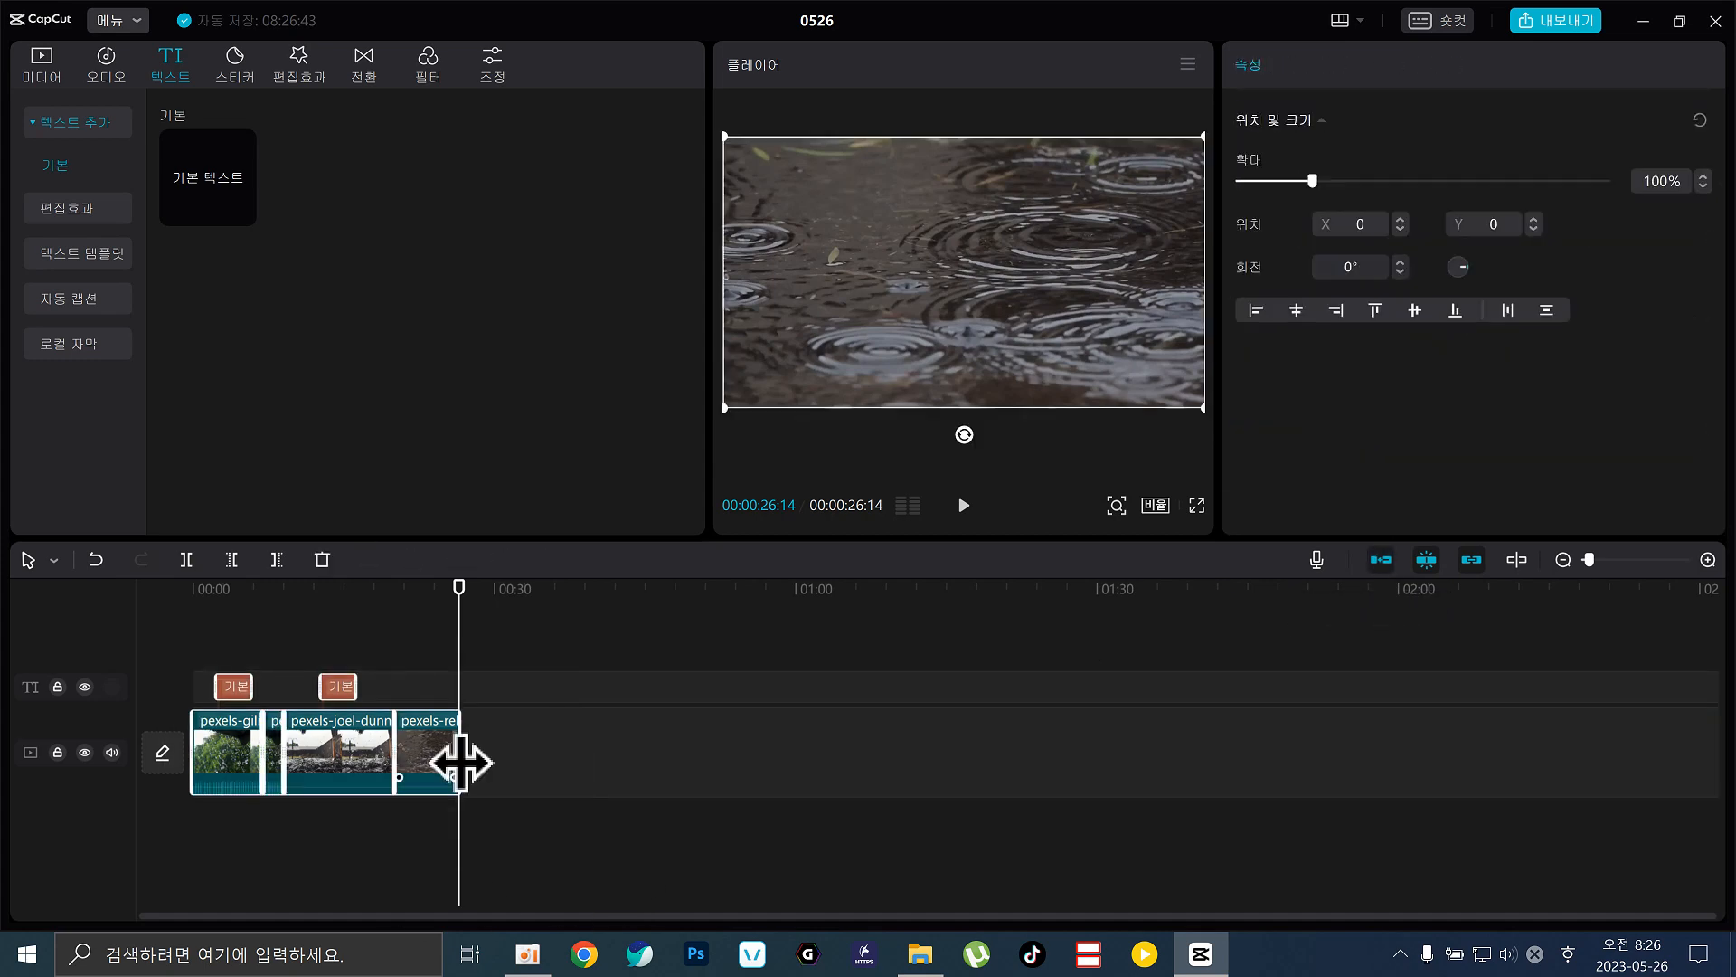
drag(439, 721, 856, 741)
click(858, 743)
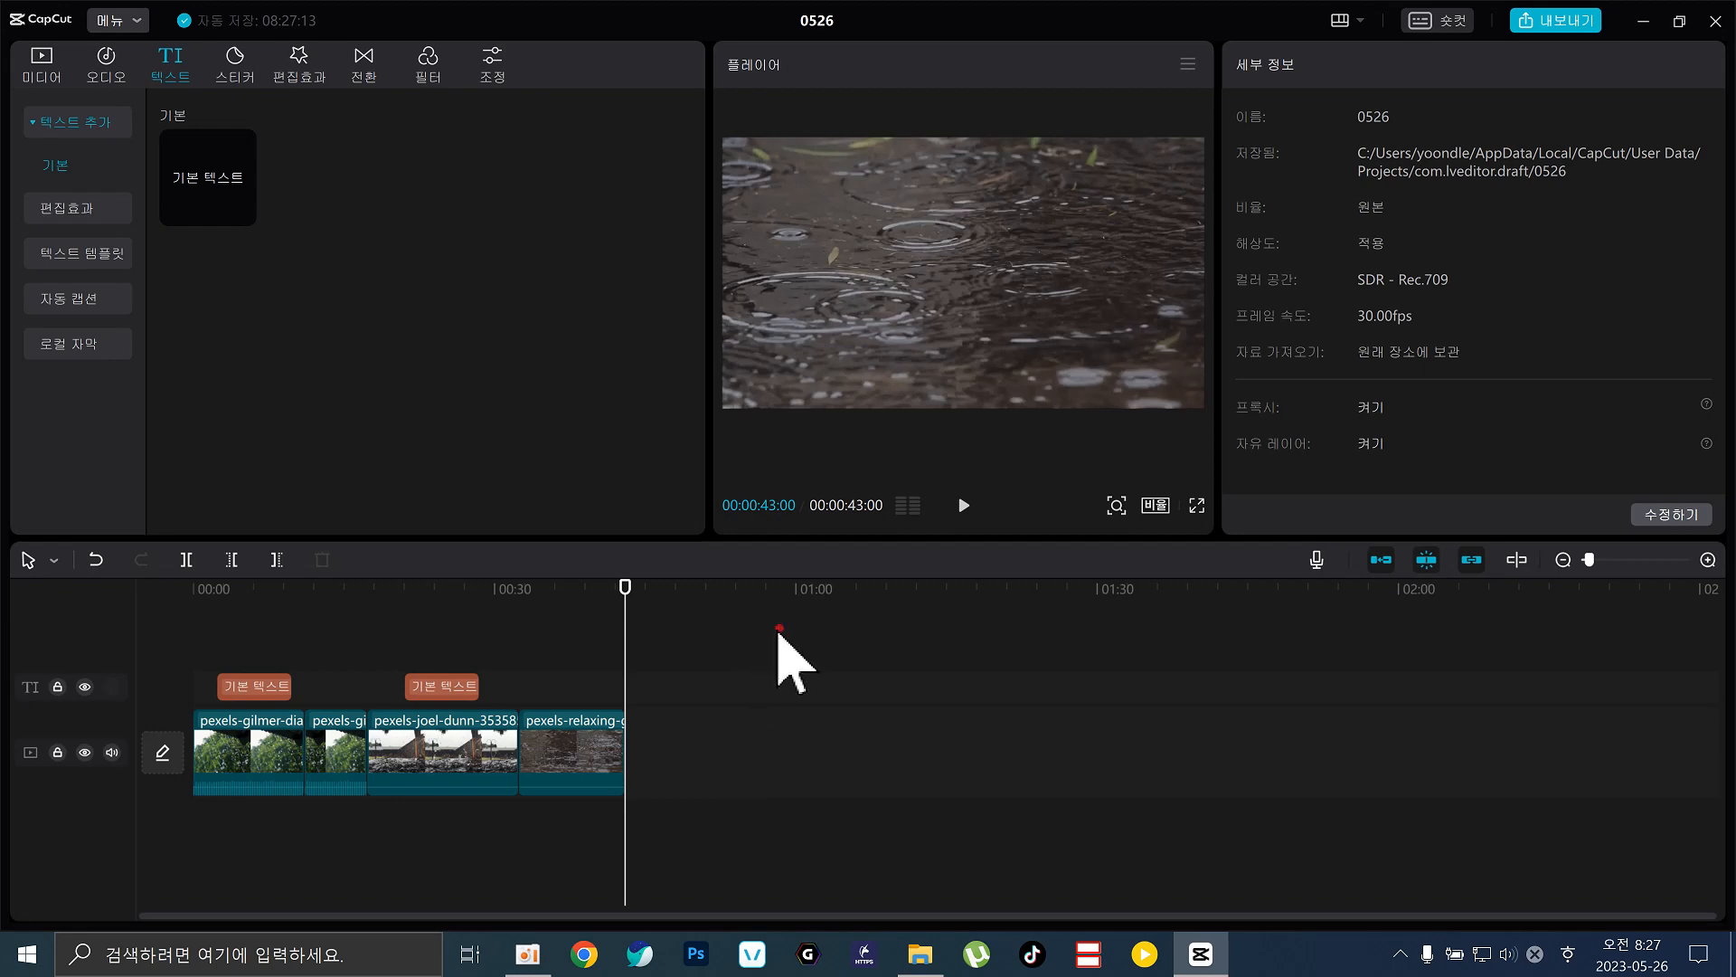
Select all video and text clips and shorten their ends together so the project finishes at 00:00:23:20.
drag(781, 629, 81, 931)
drag(597, 716, 573, 787)
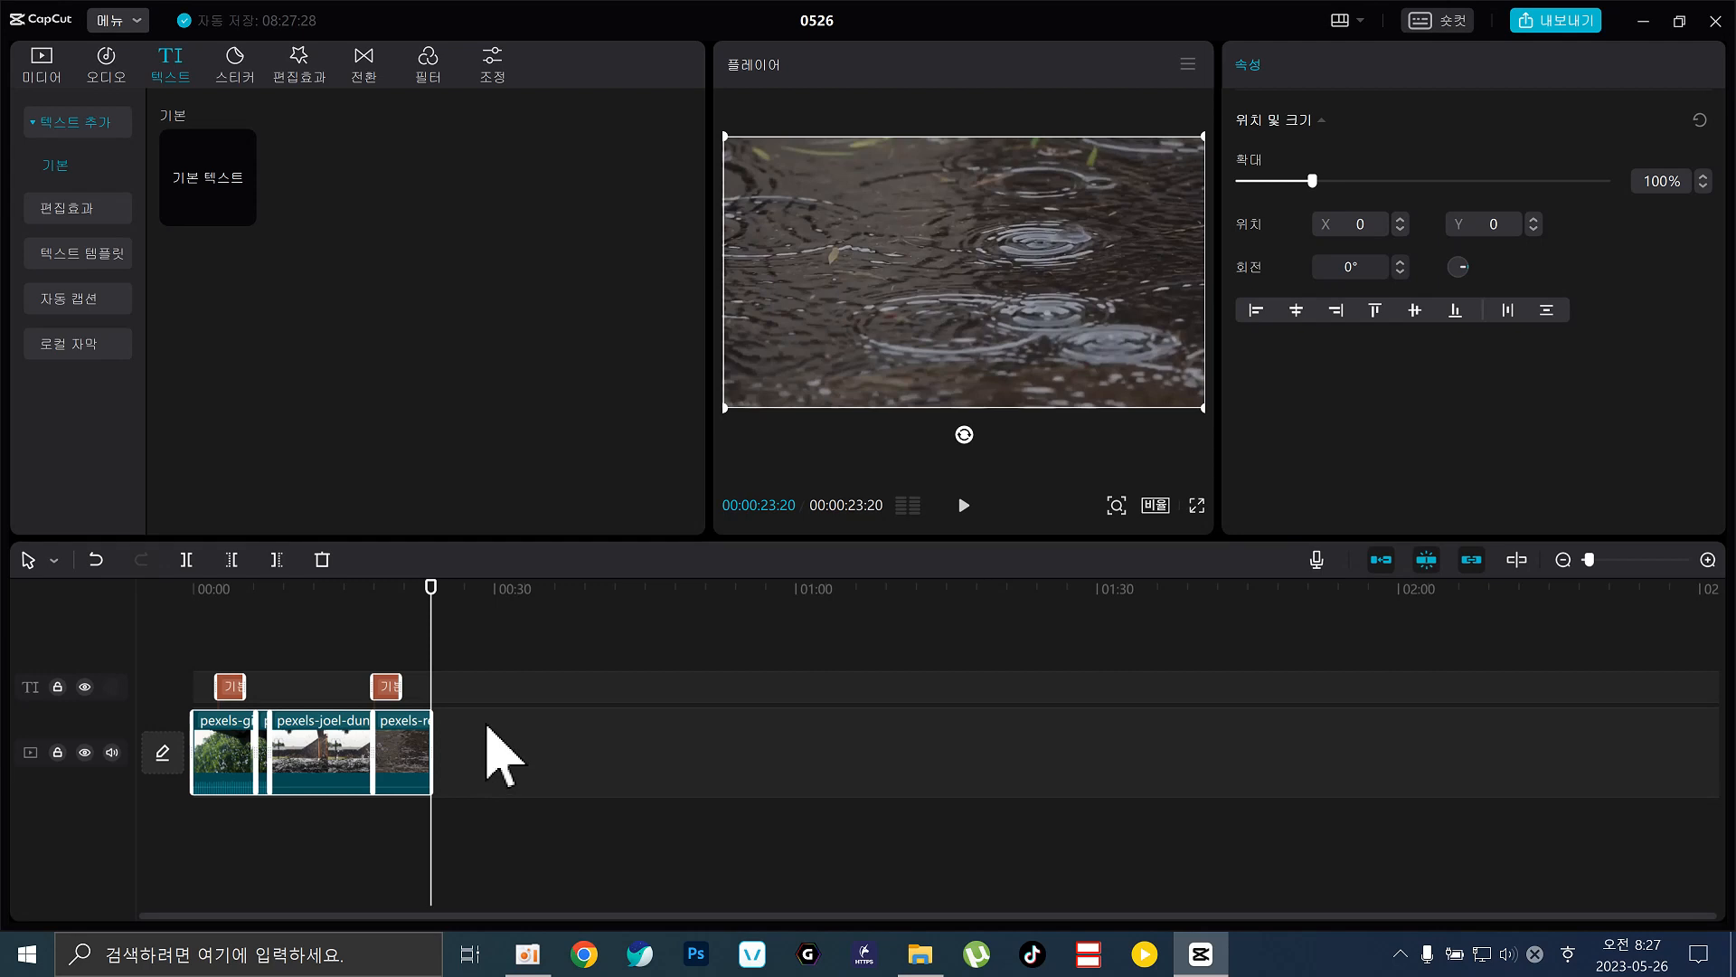
click(515, 718)
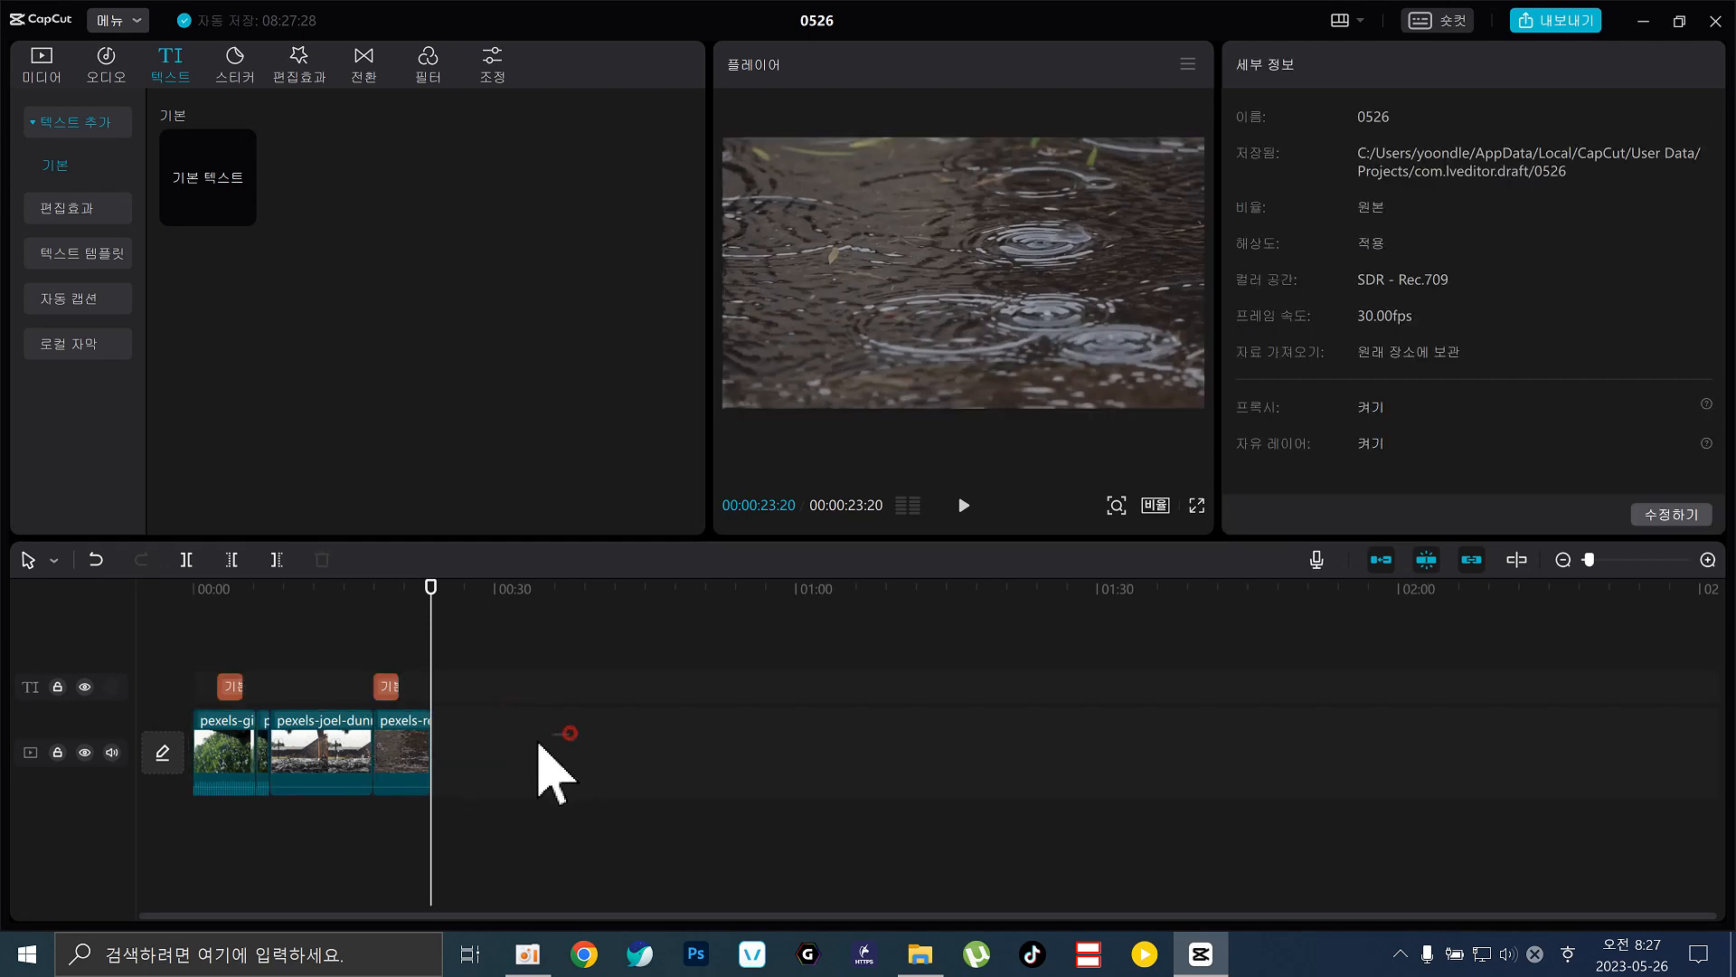
Scale the last video clip down to about half of the frame size in the preview.
click(404, 754)
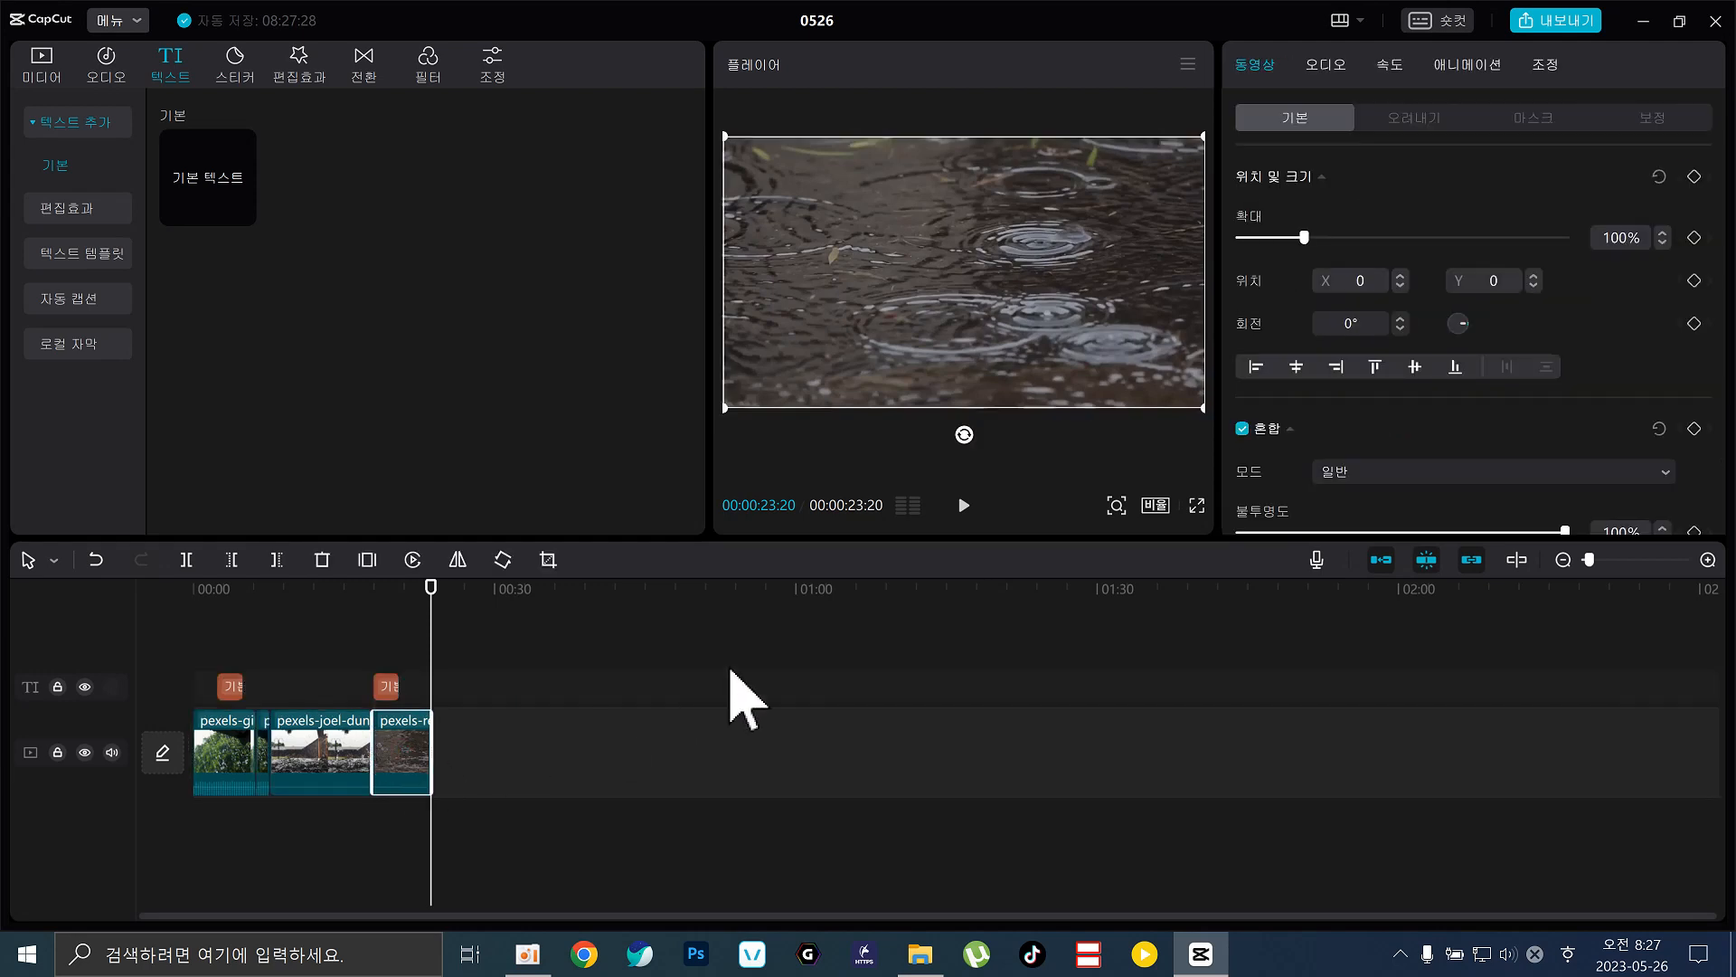
click(502, 758)
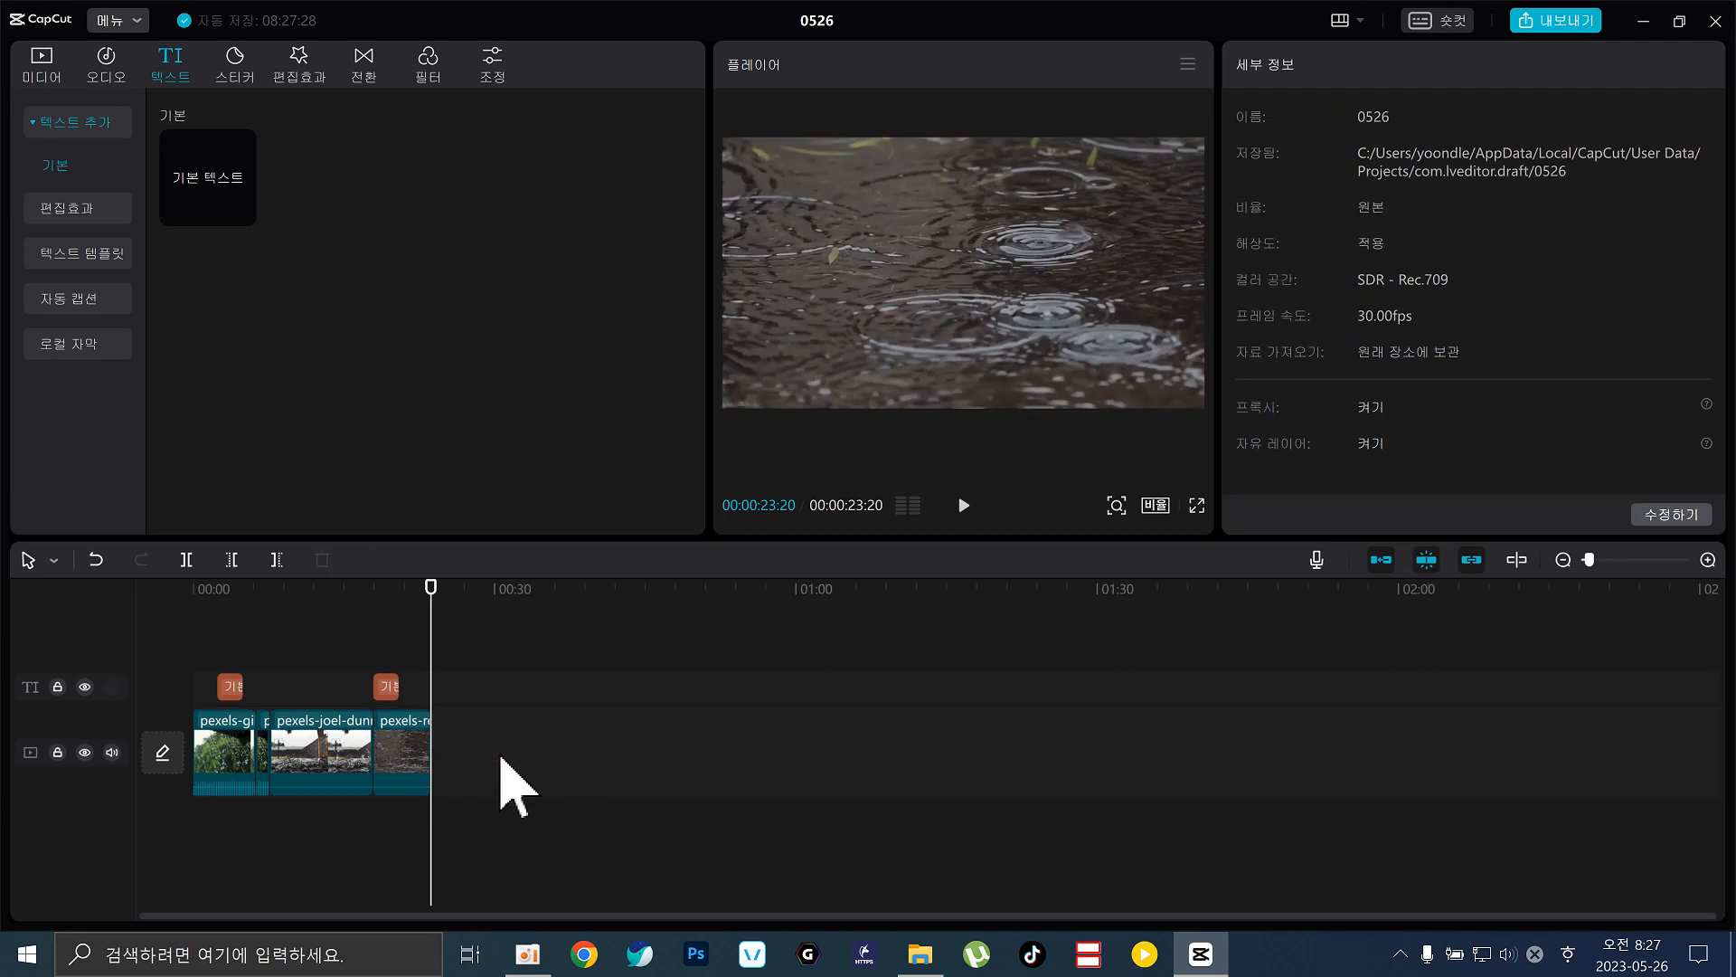
click(404, 754)
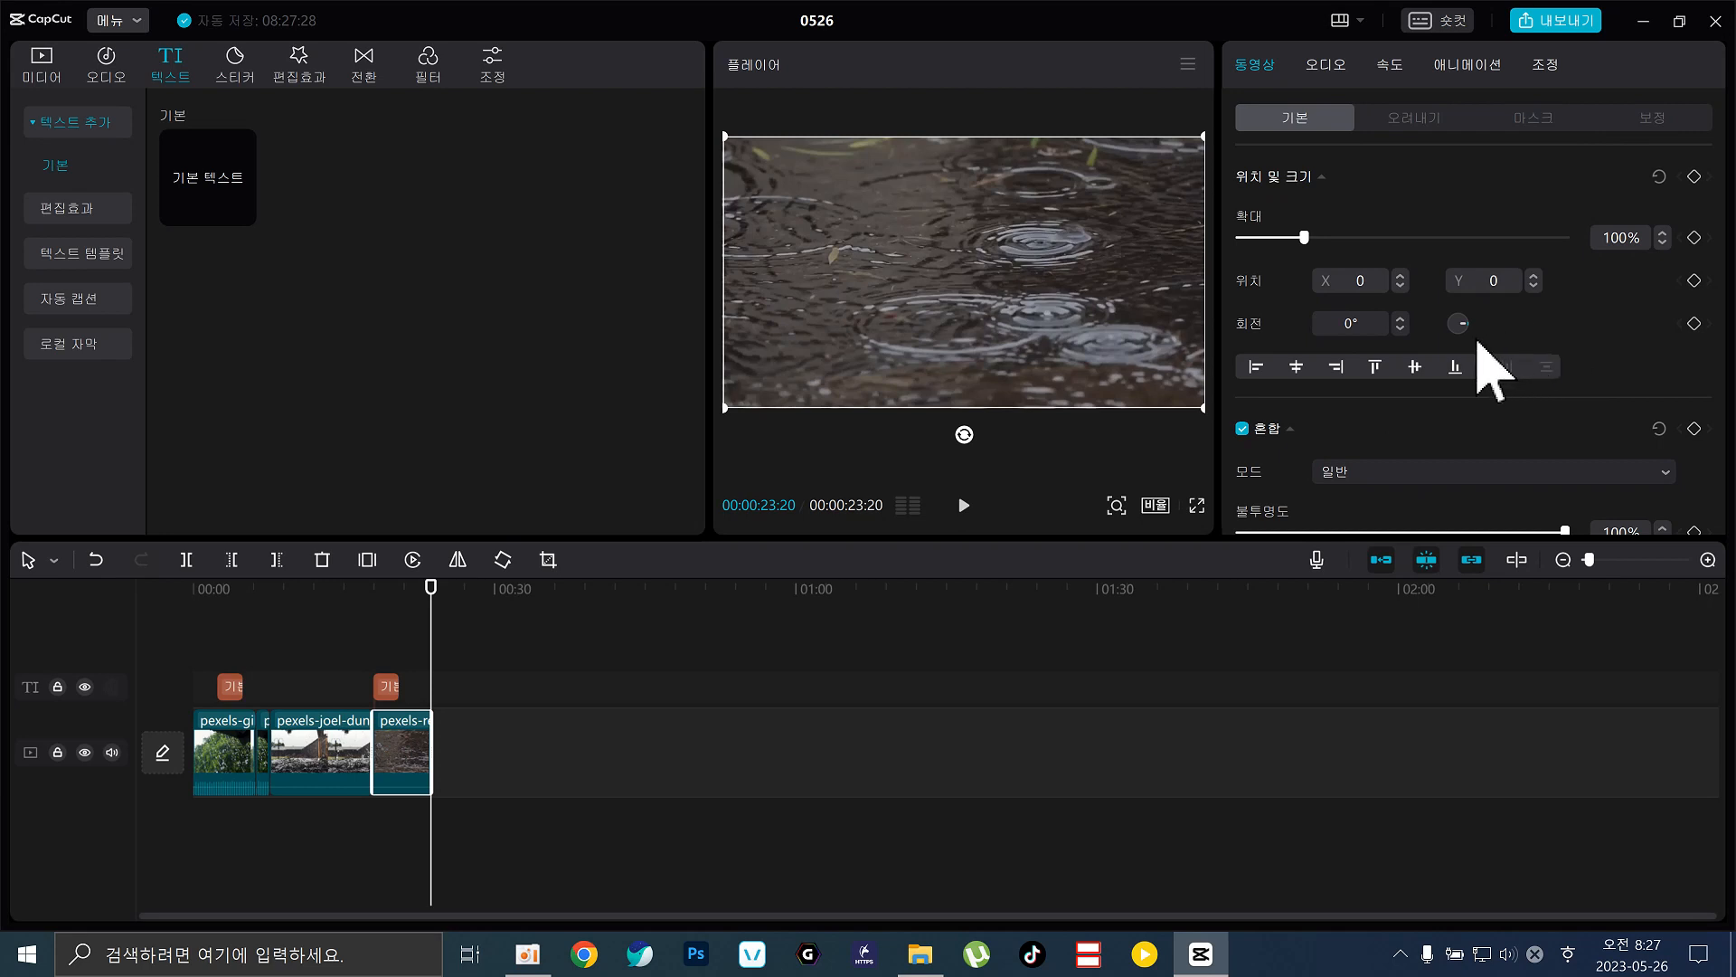
drag(1203, 408, 1116, 361)
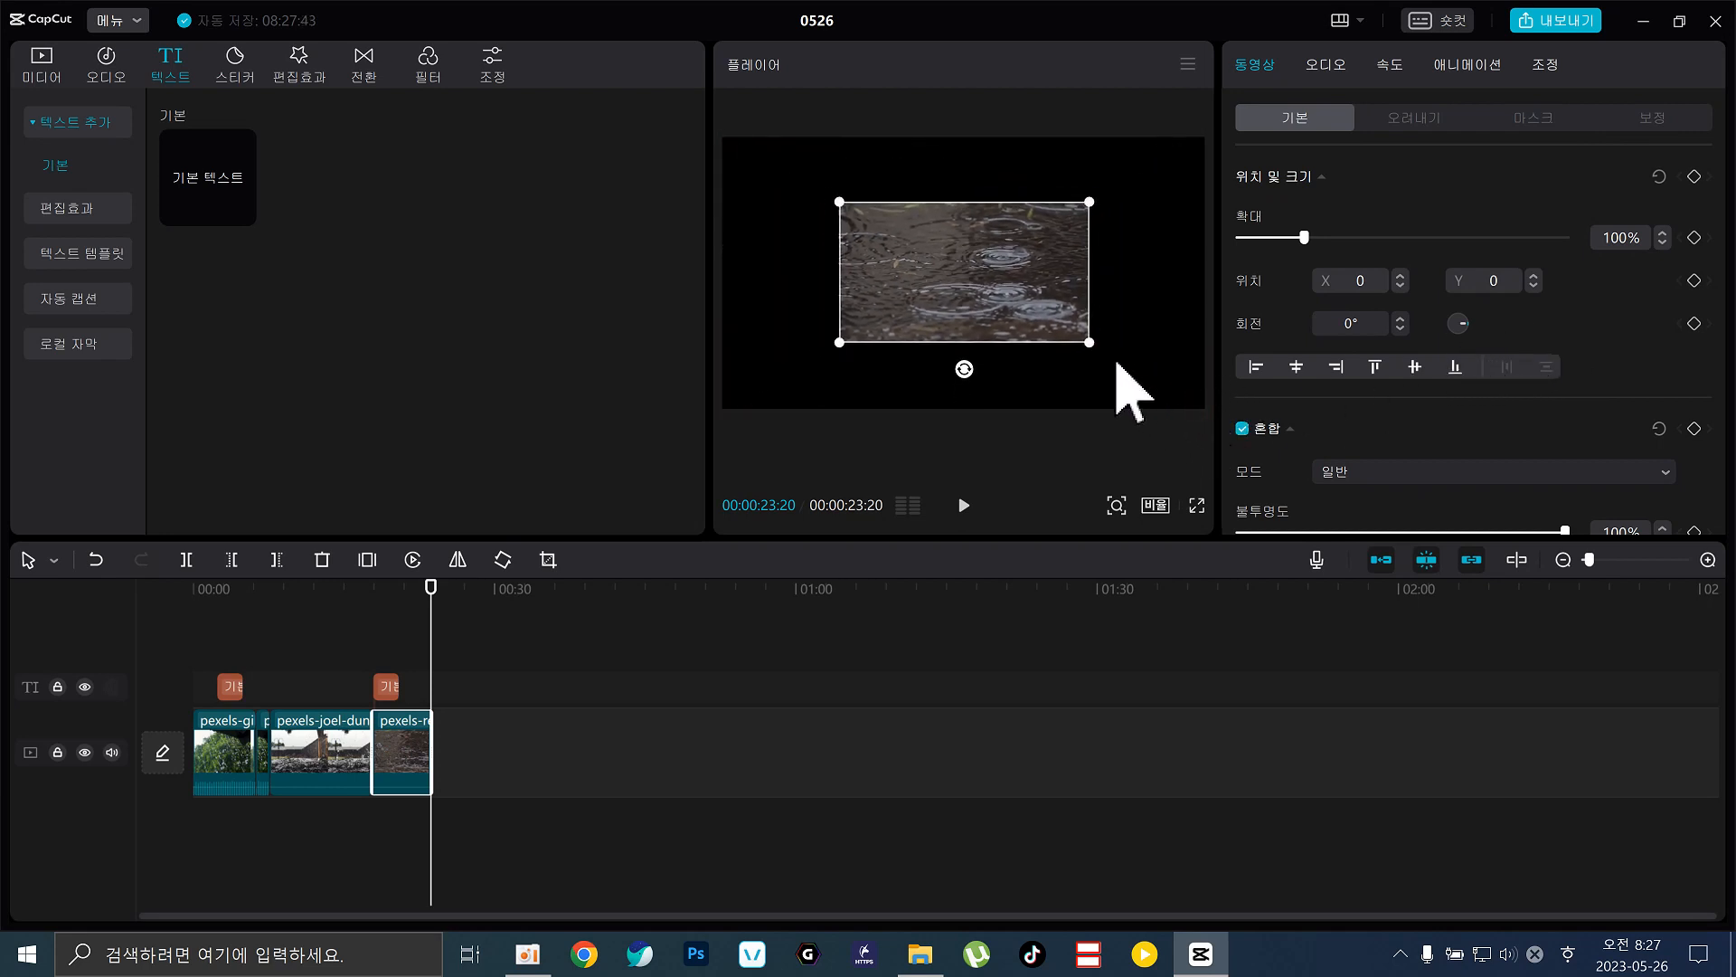
At 00:00:19:19, move the second text toward the frame's upper left, to position X -506, Y 547.
click(389, 686)
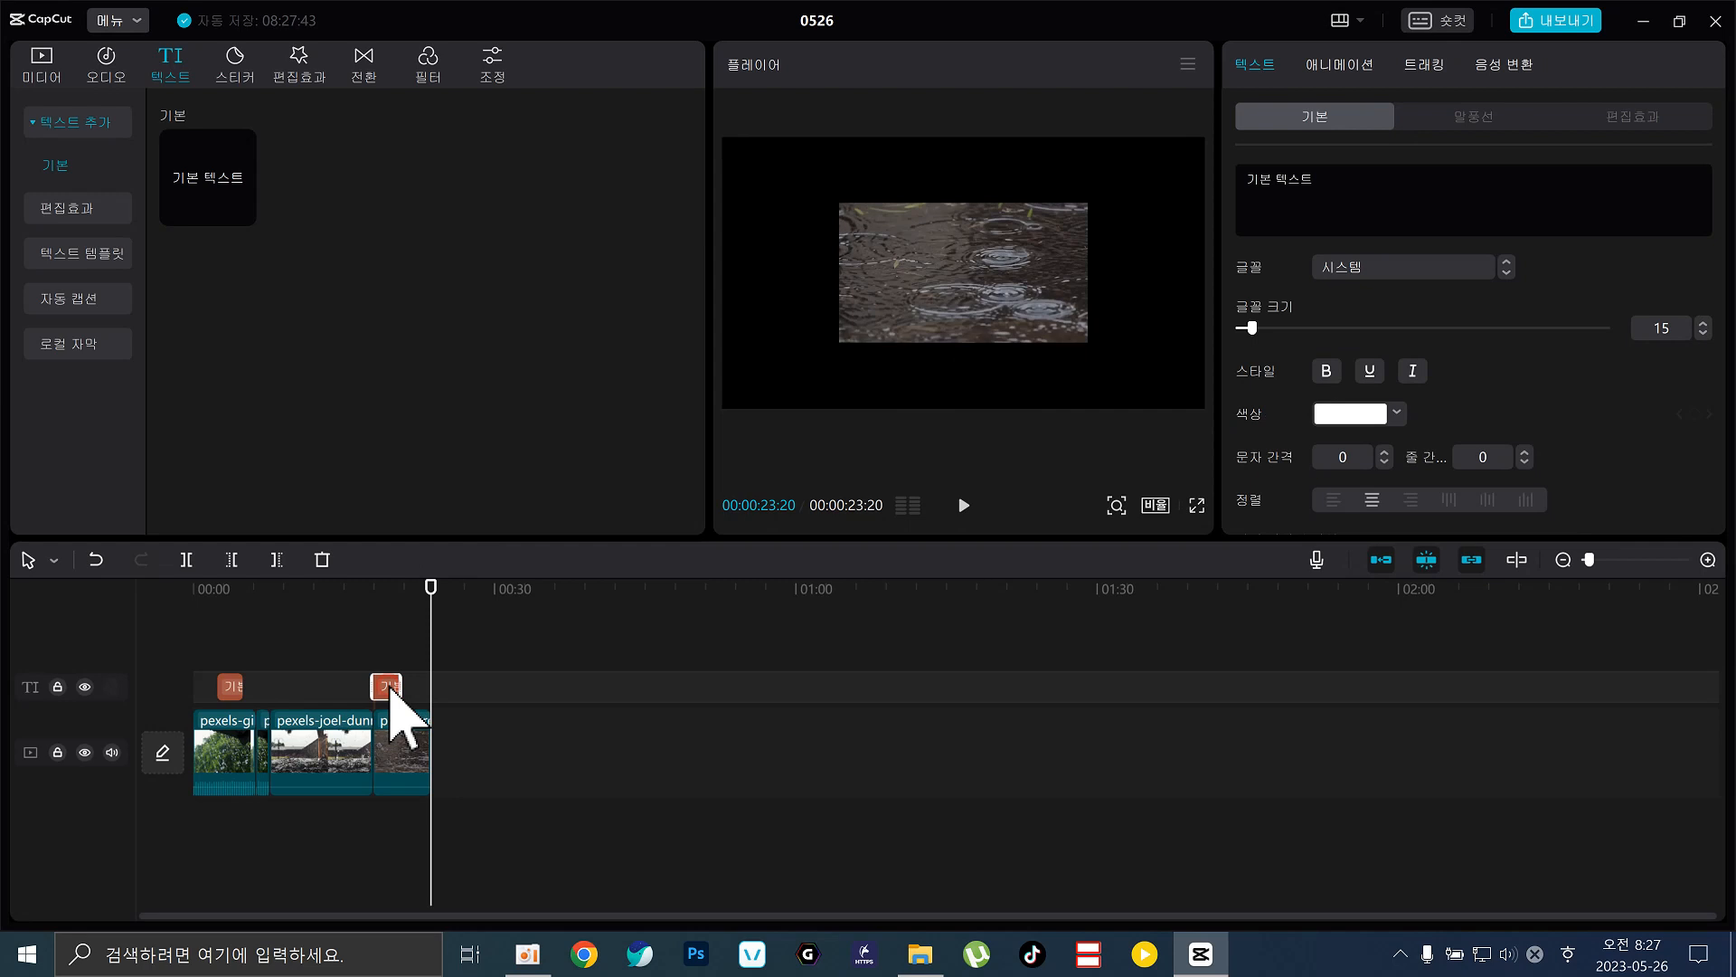
click(390, 589)
drag(981, 264, 889, 209)
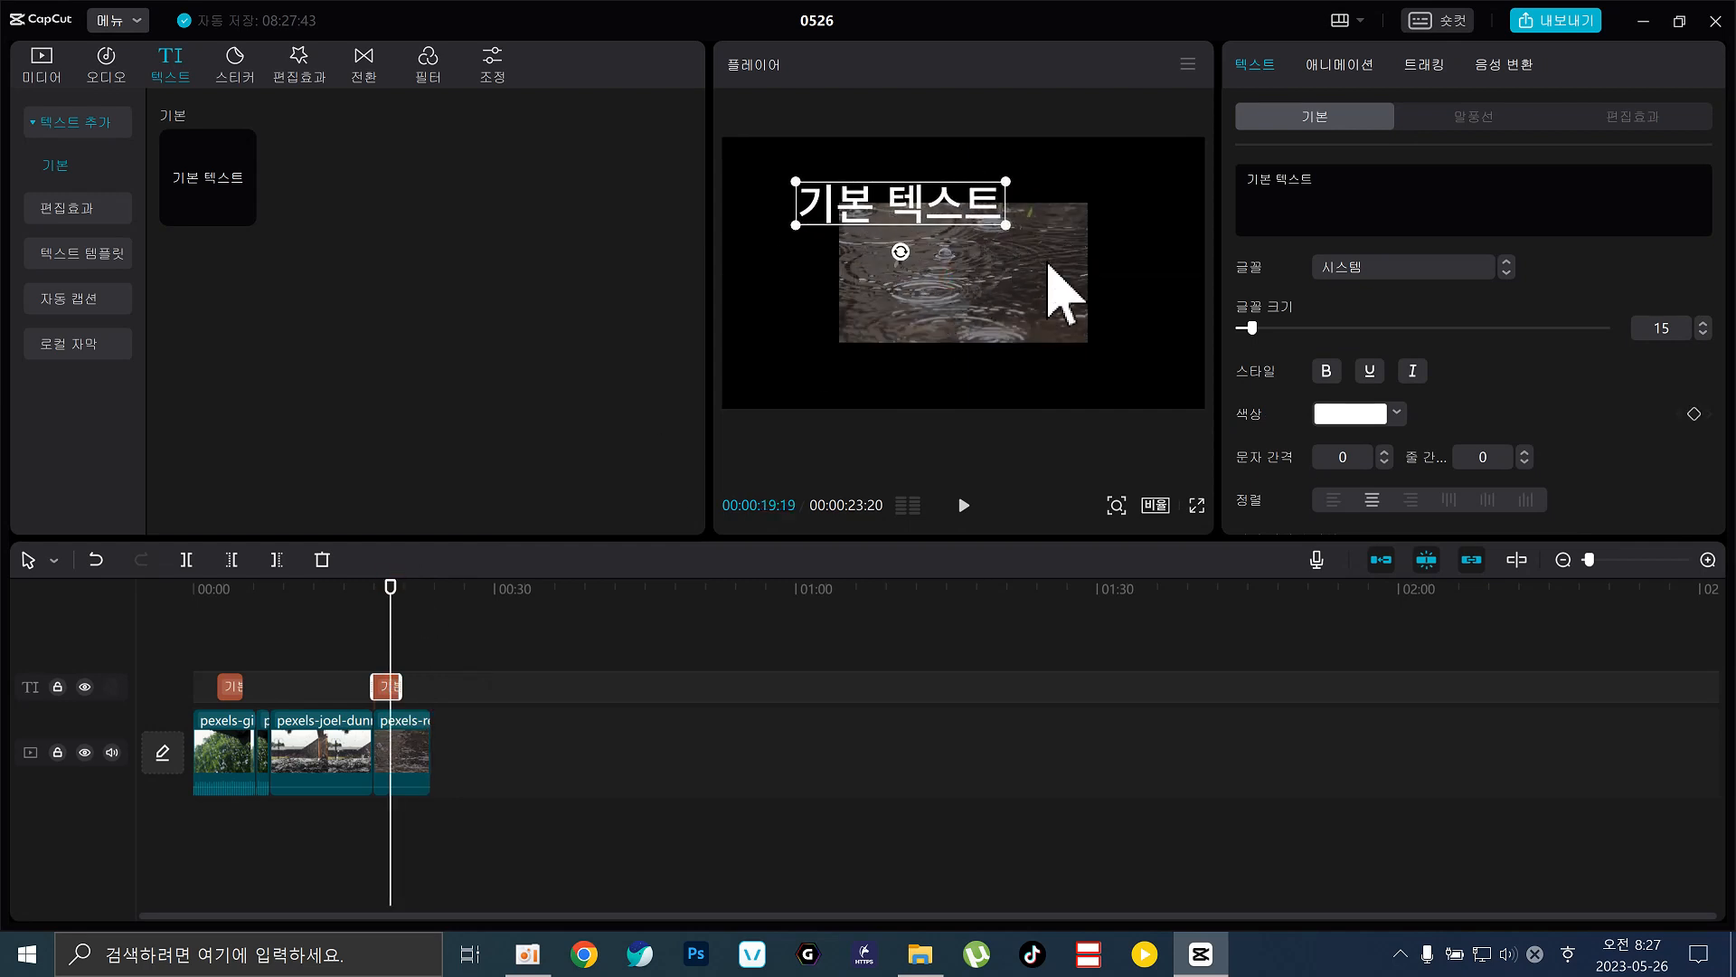
scroll(1470, 411, down, 10)
scroll(1420, 470, up, 3)
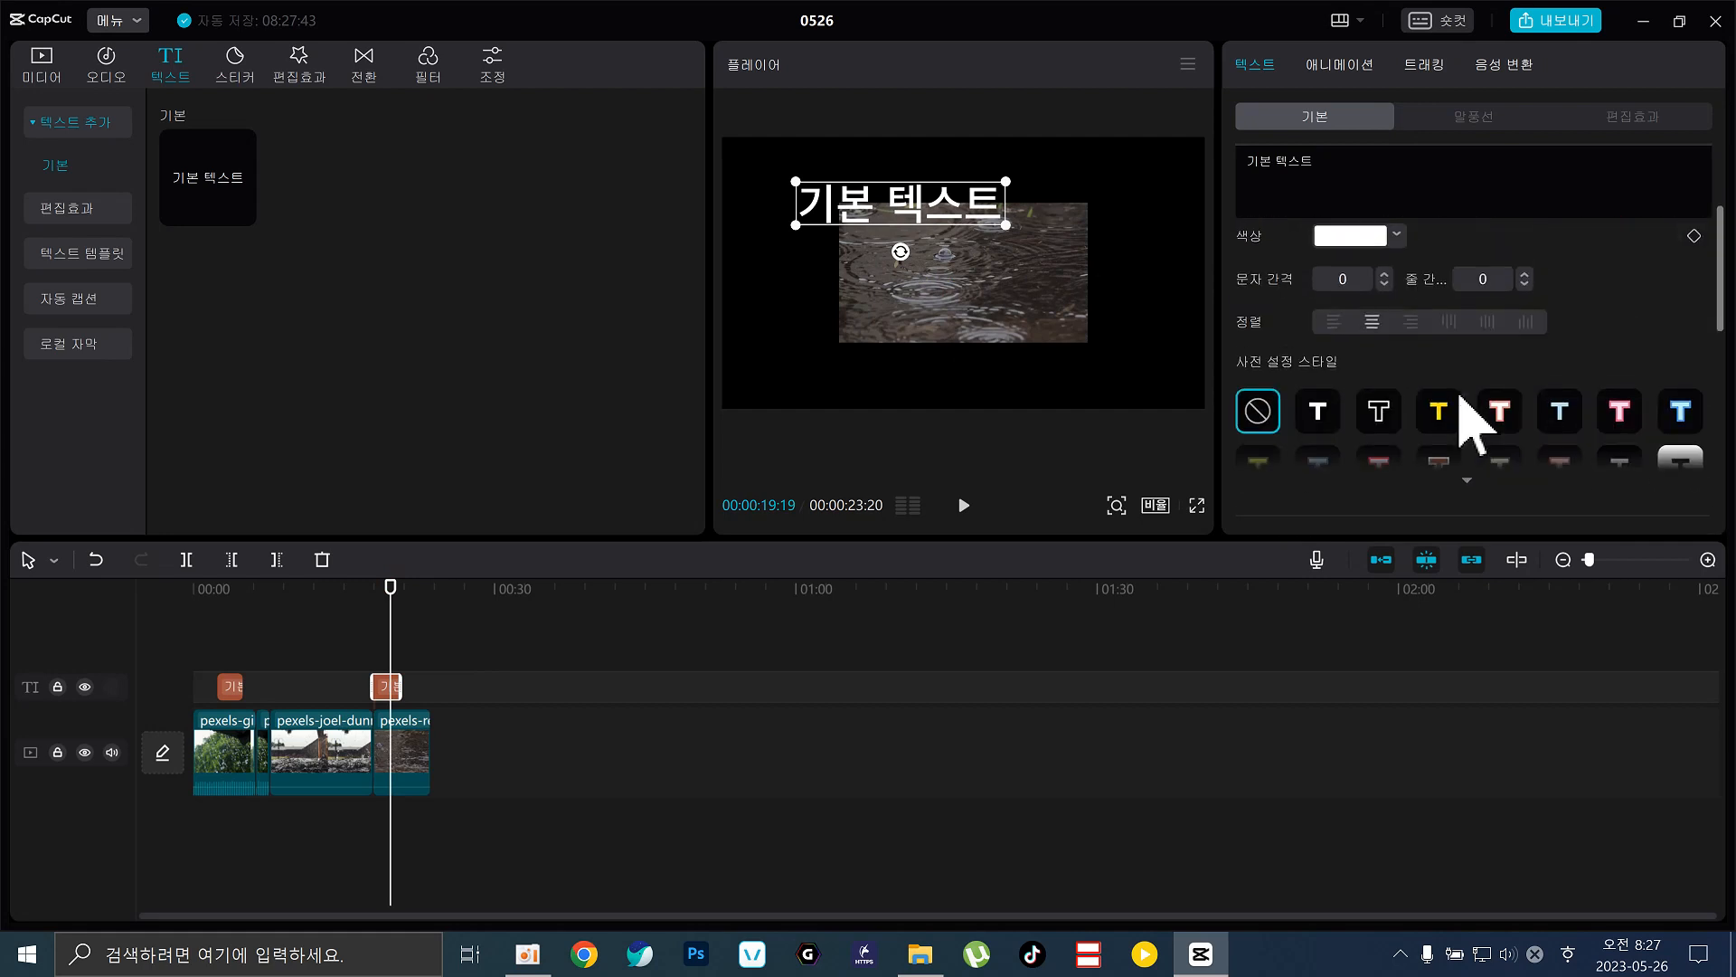
scroll(1465, 425, down, 5)
scroll(1442, 388, up, 1)
scroll(1438, 389, up, 2)
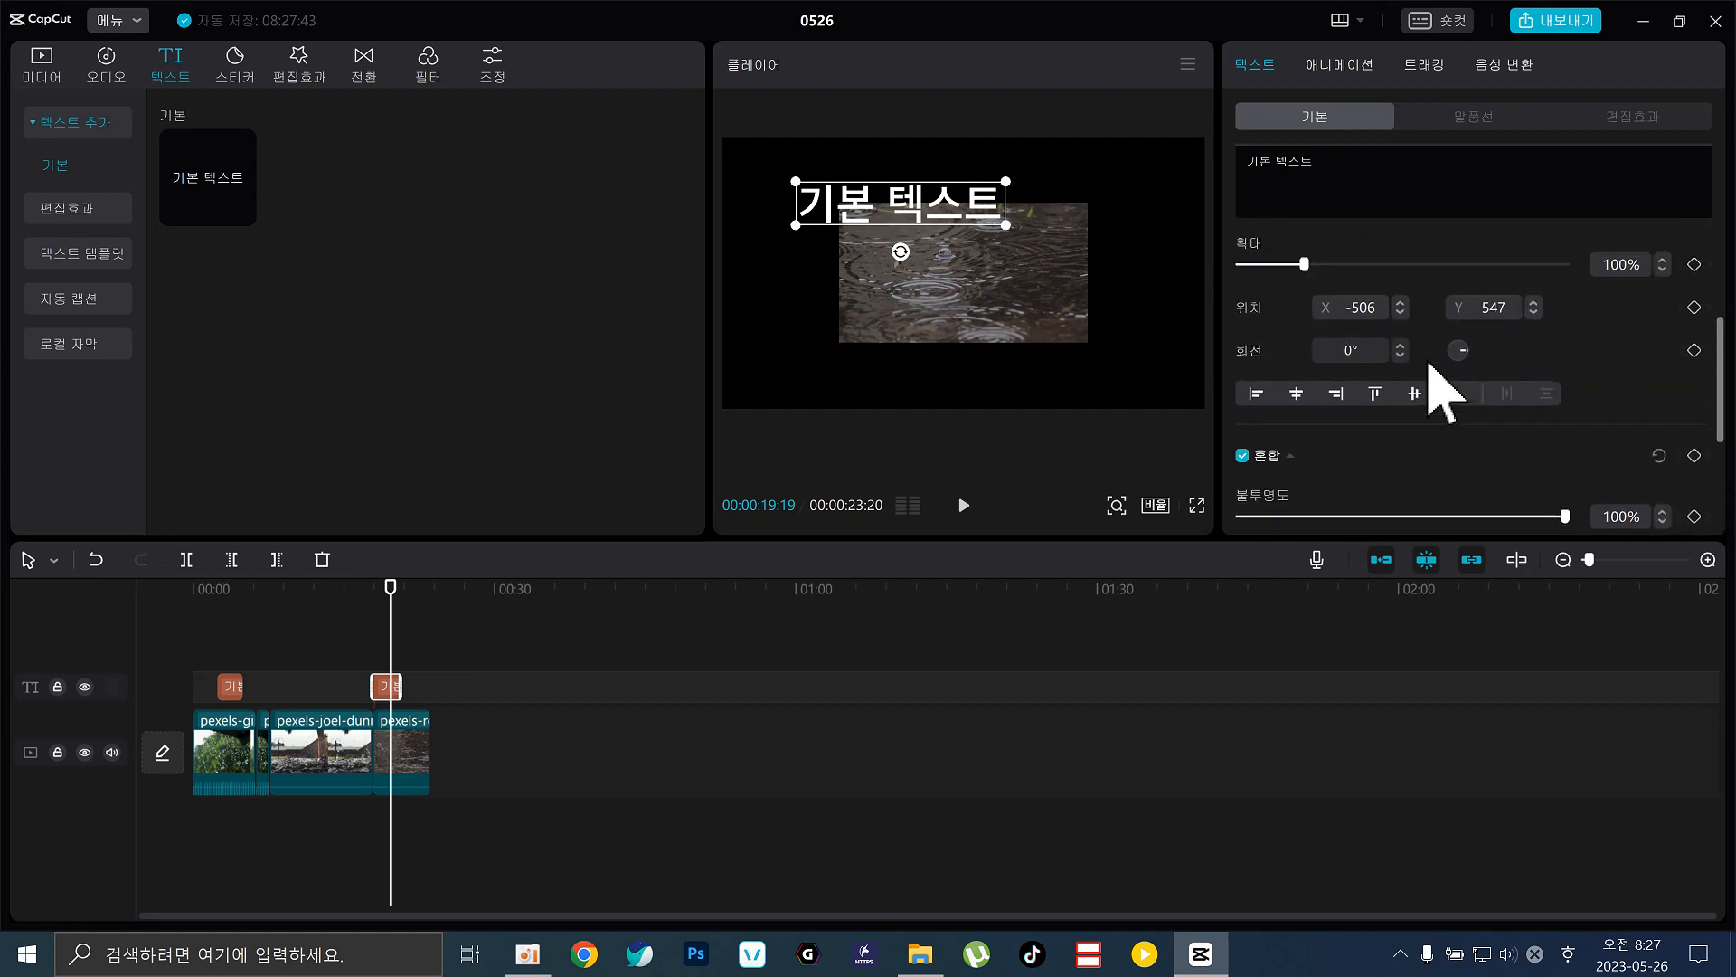
Download the white four-pointed sparkle sticker, add it at 00:00:19:19 and move it to position X 712, Y -258.
click(247, 72)
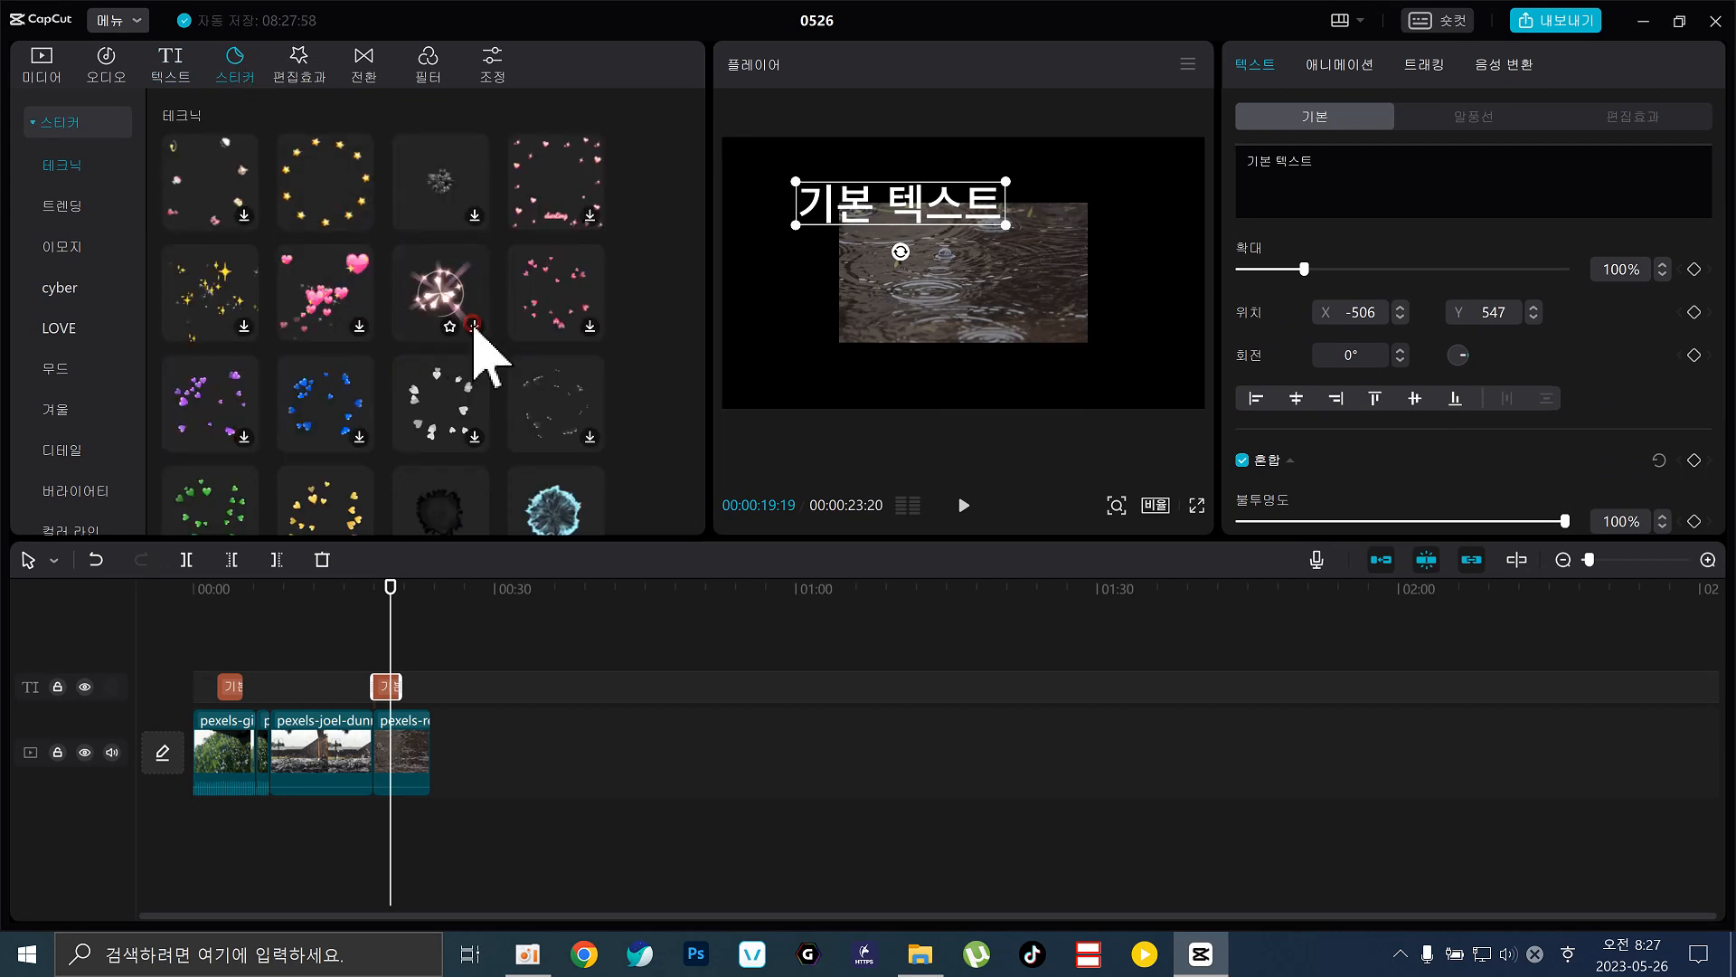
click(473, 326)
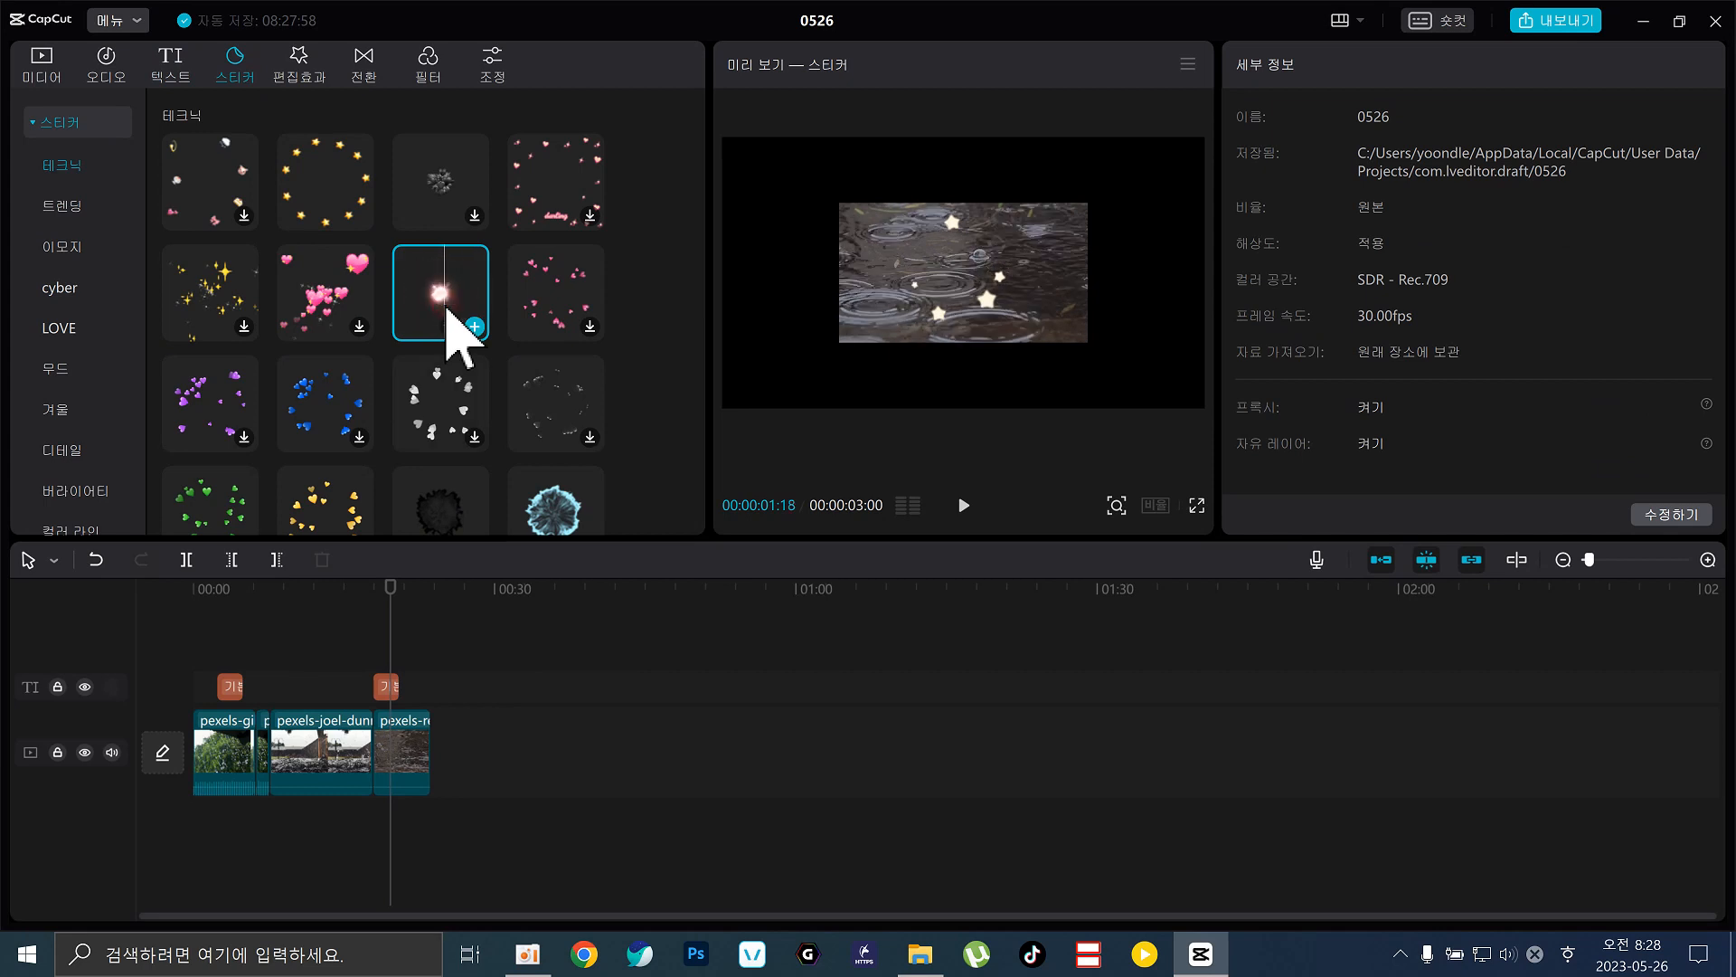
click(474, 325)
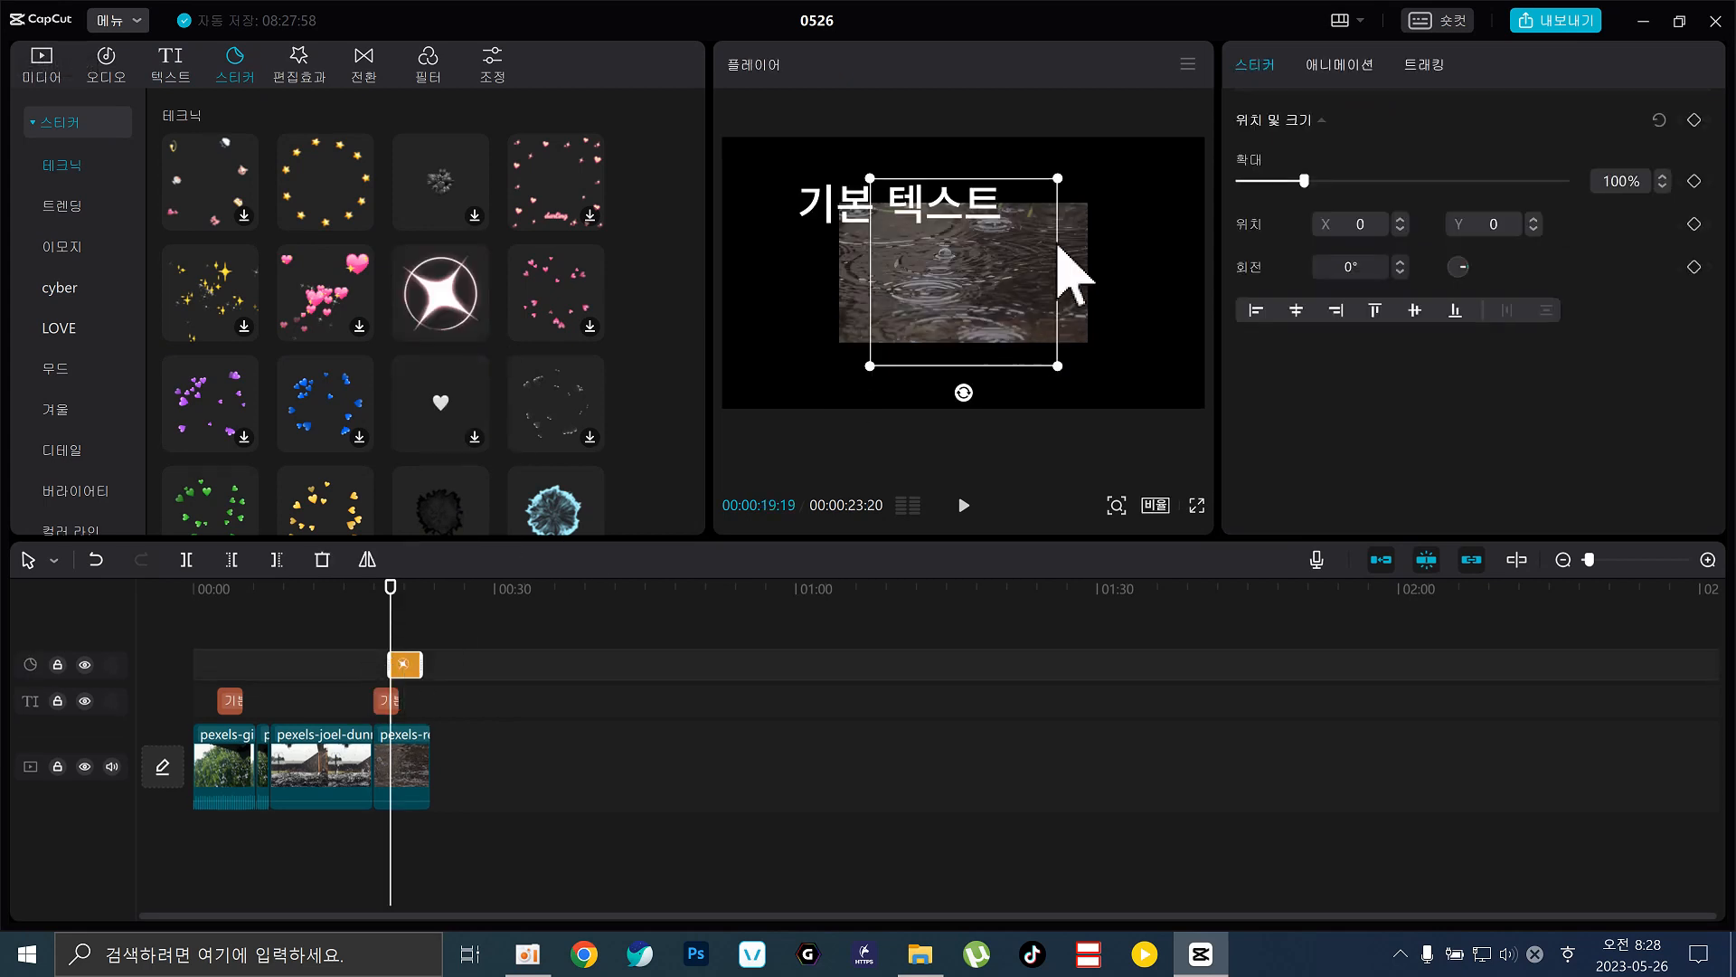
drag(1059, 244, 1149, 276)
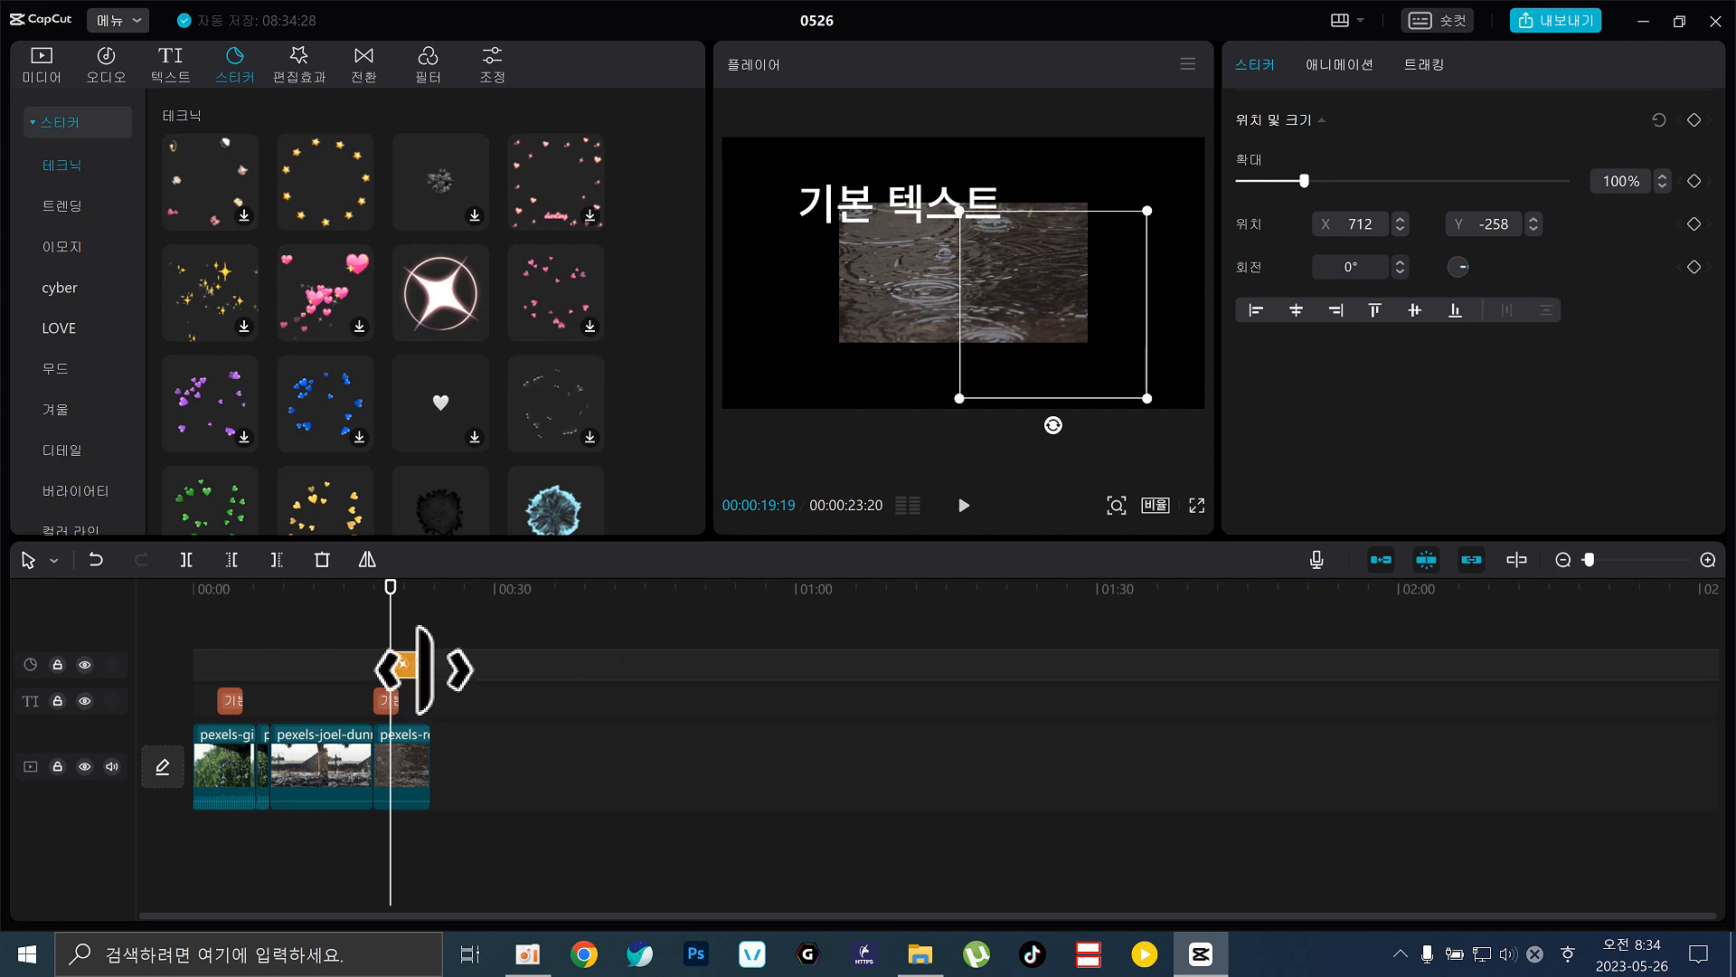
Move the second text to the frame's centre at X 0, Y 0, and shift it back toward the frame's upper left.
click(387, 701)
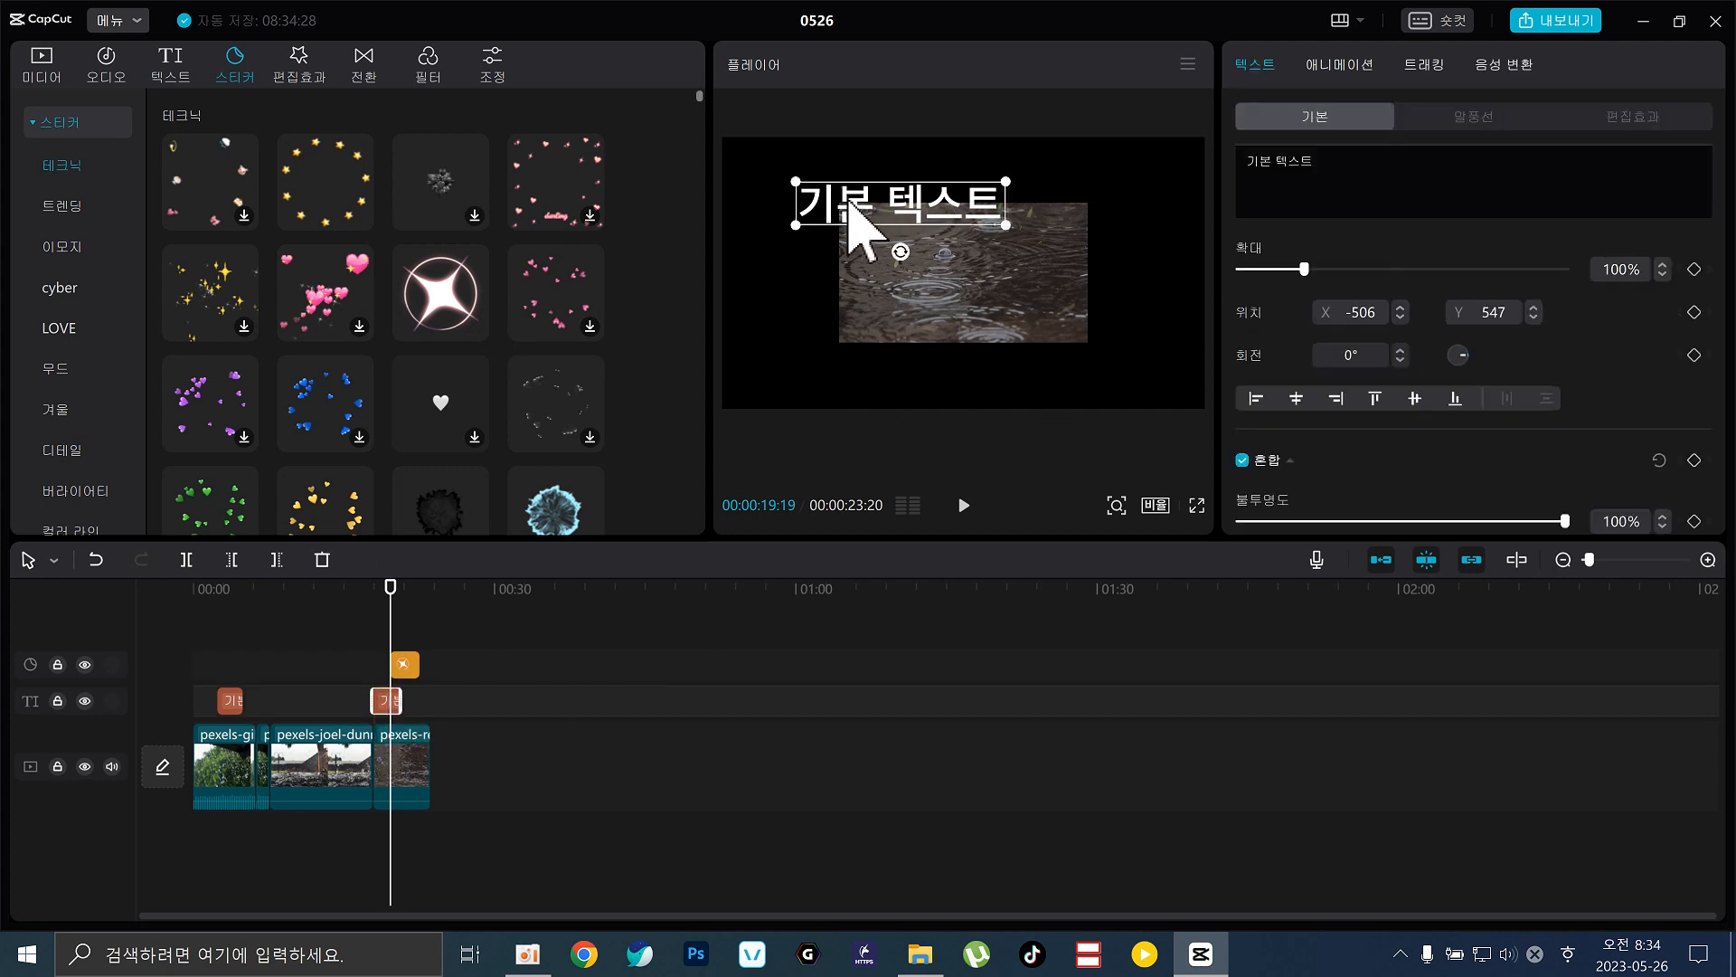
drag(845, 208, 981, 276)
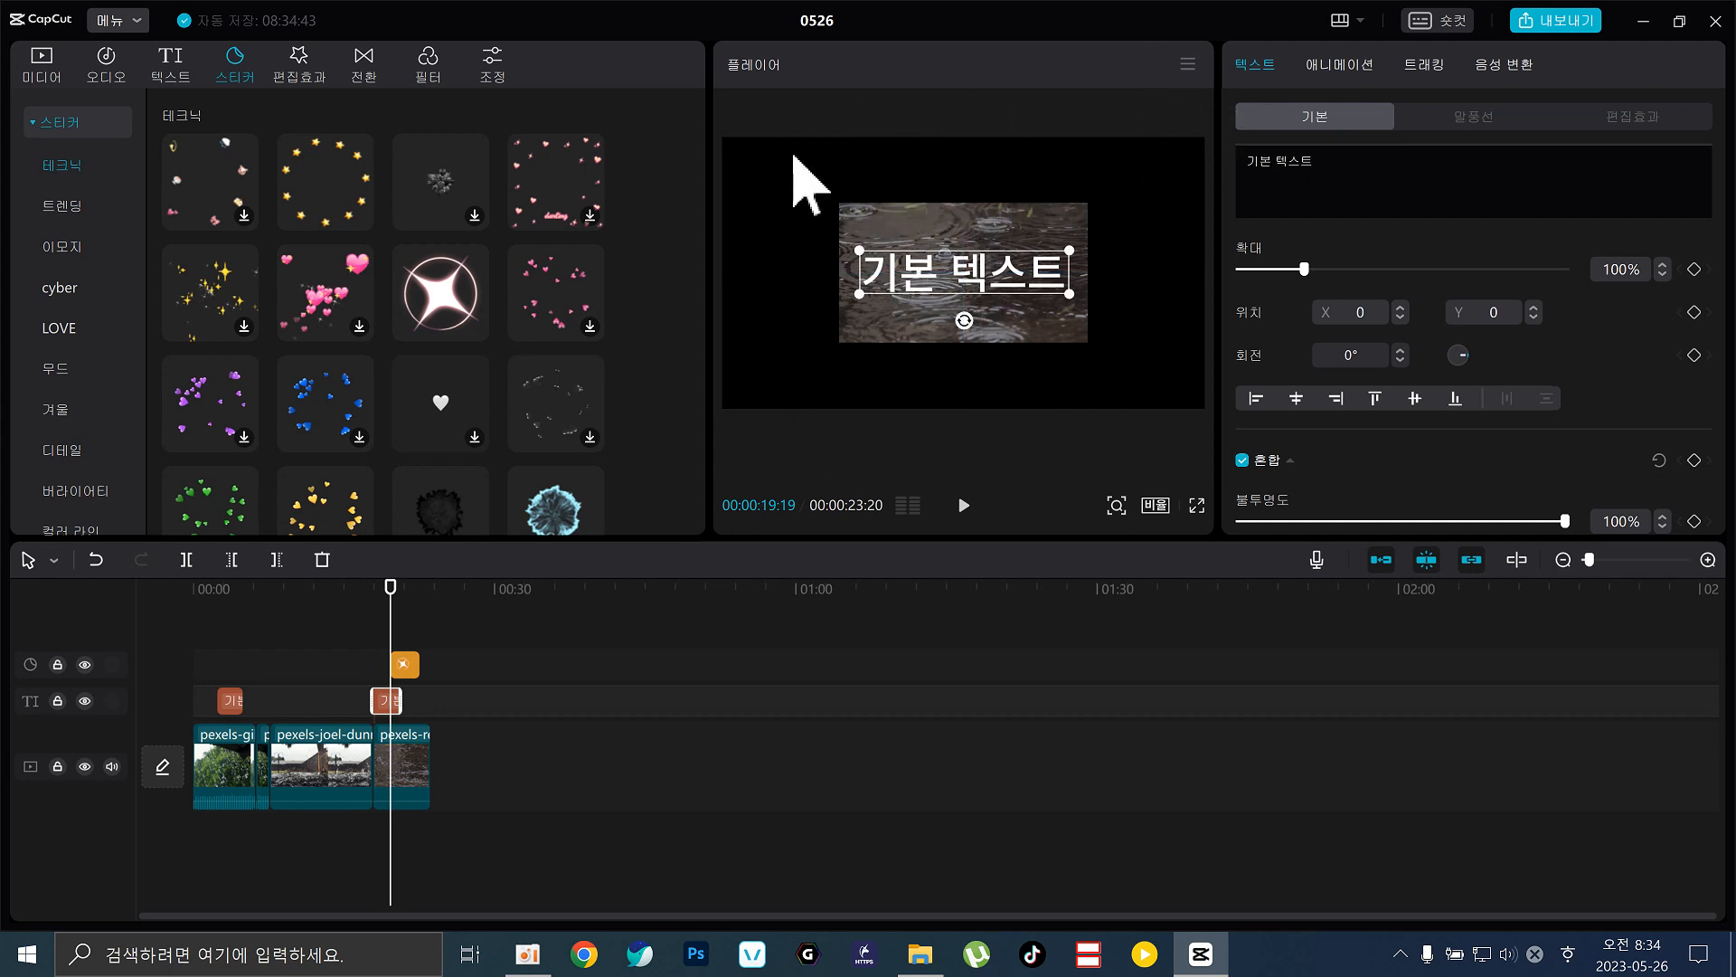
mouse_move(993, 264)
mouse_down()
mouse_move(966, 263)
mouse_move(1004, 249)
mouse_move(972, 274)
mouse_up()
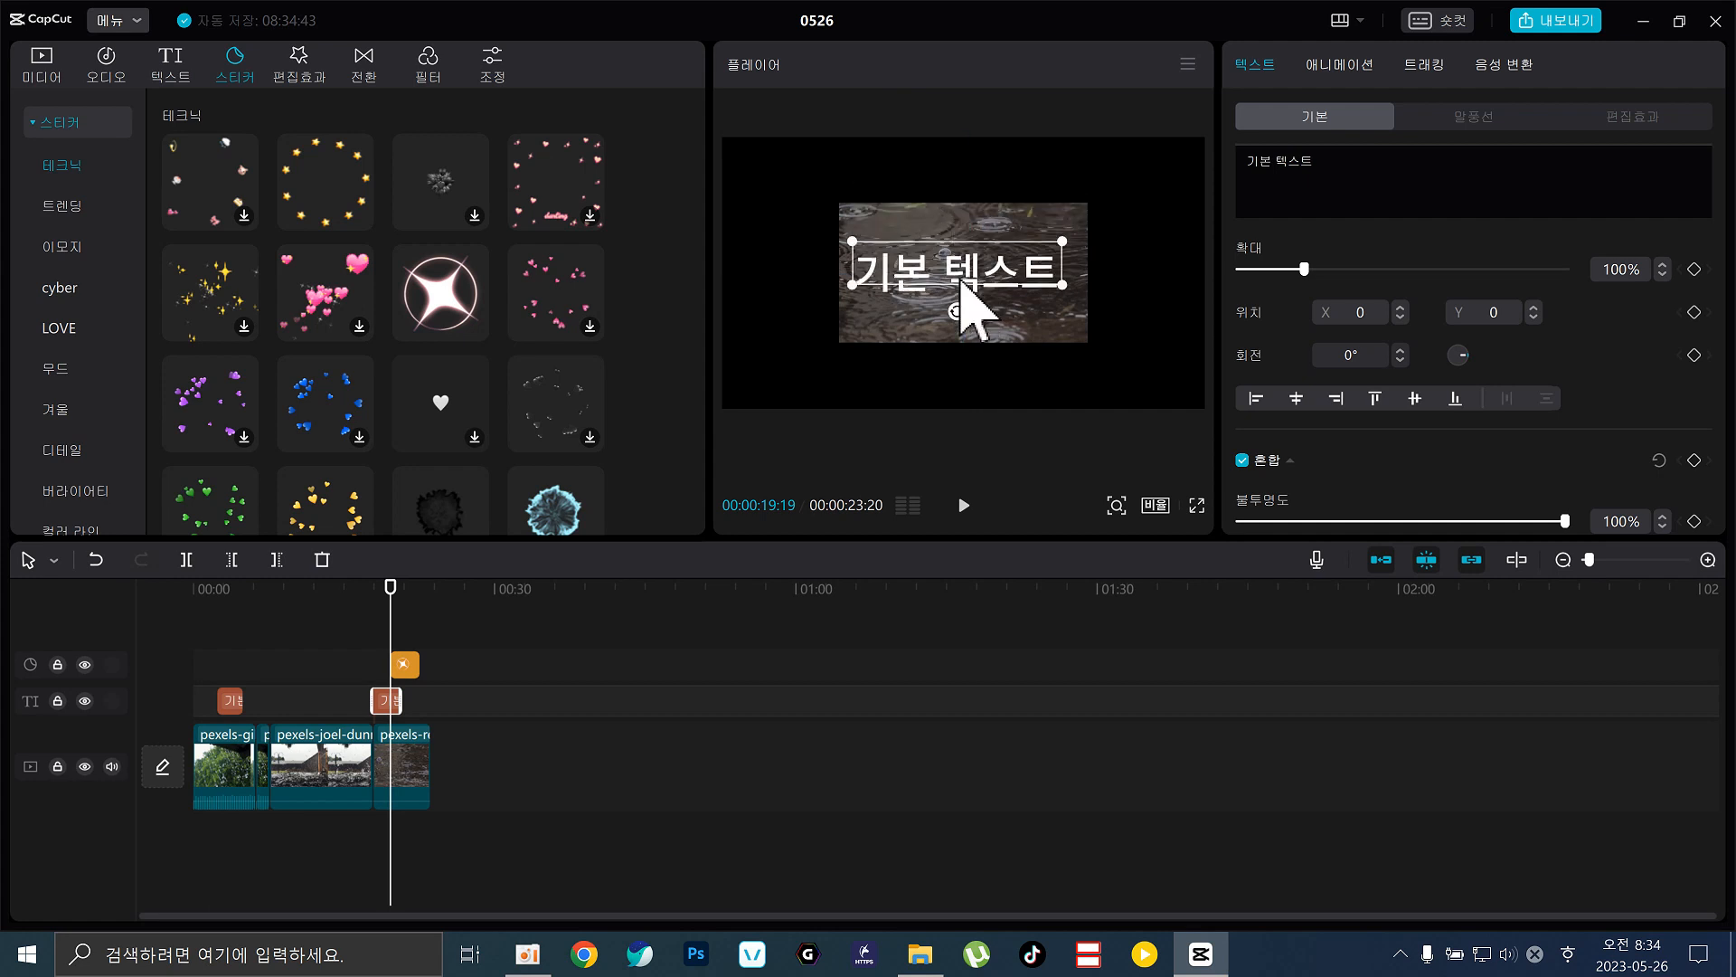
drag(971, 280, 884, 202)
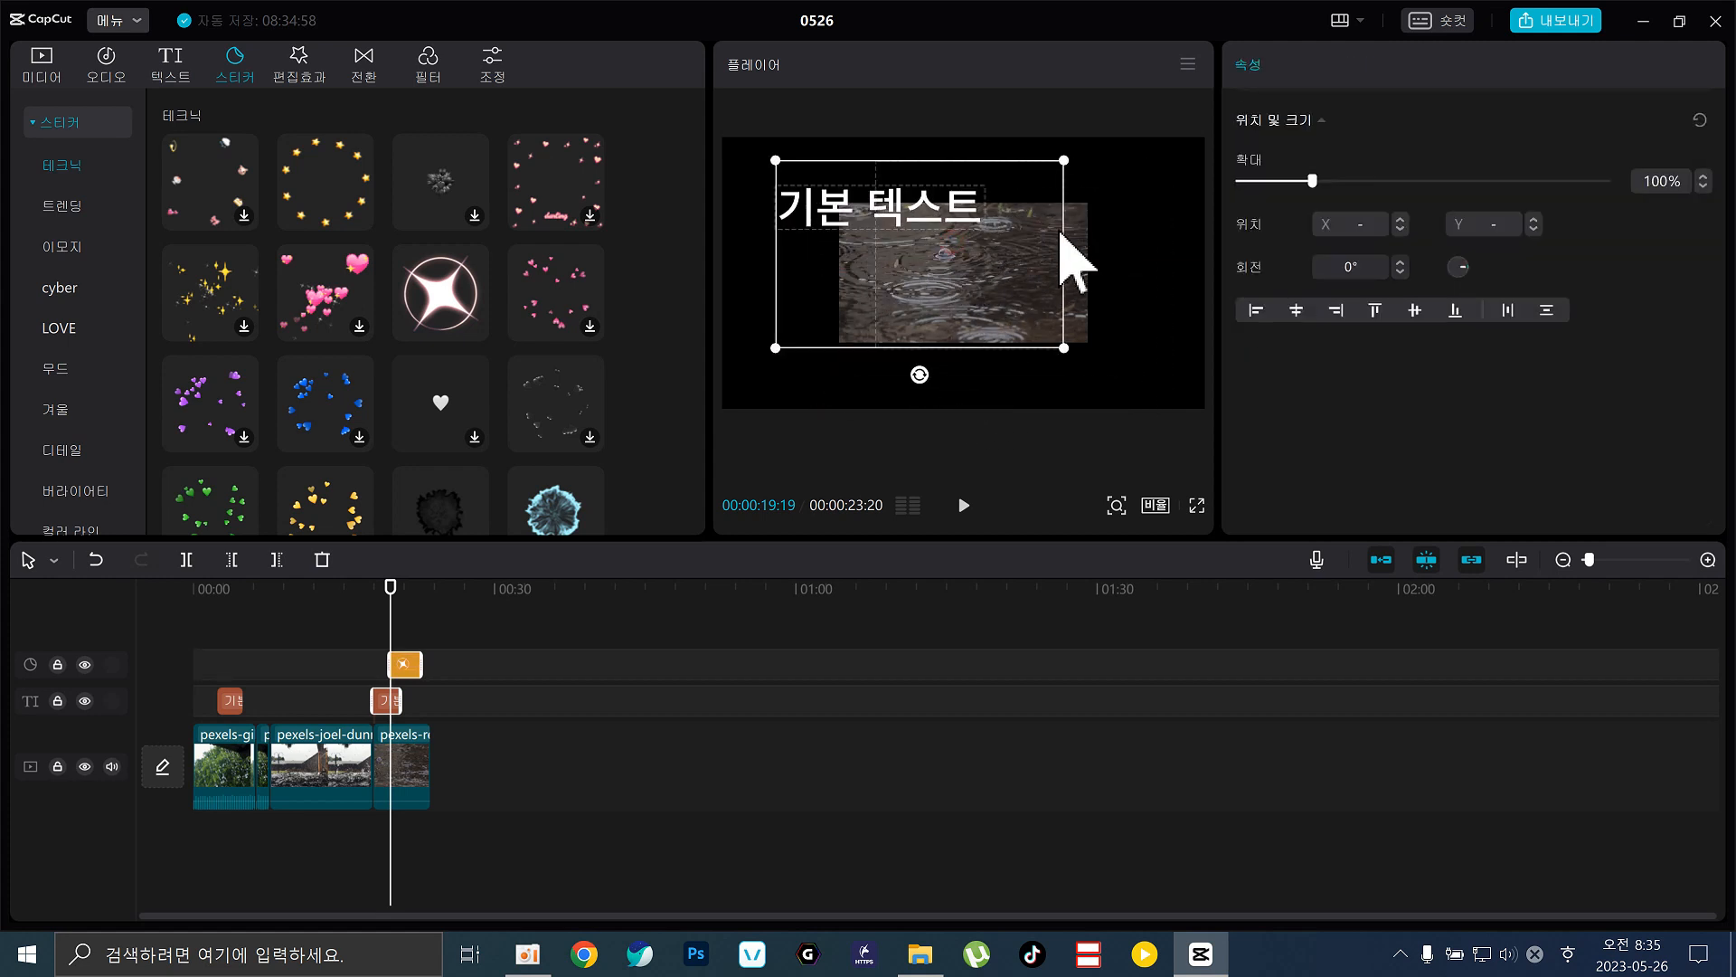
Move the text just off the frame's centre to X 21, Y 14, and raise it to position Y 508.
click(1124, 202)
click(866, 204)
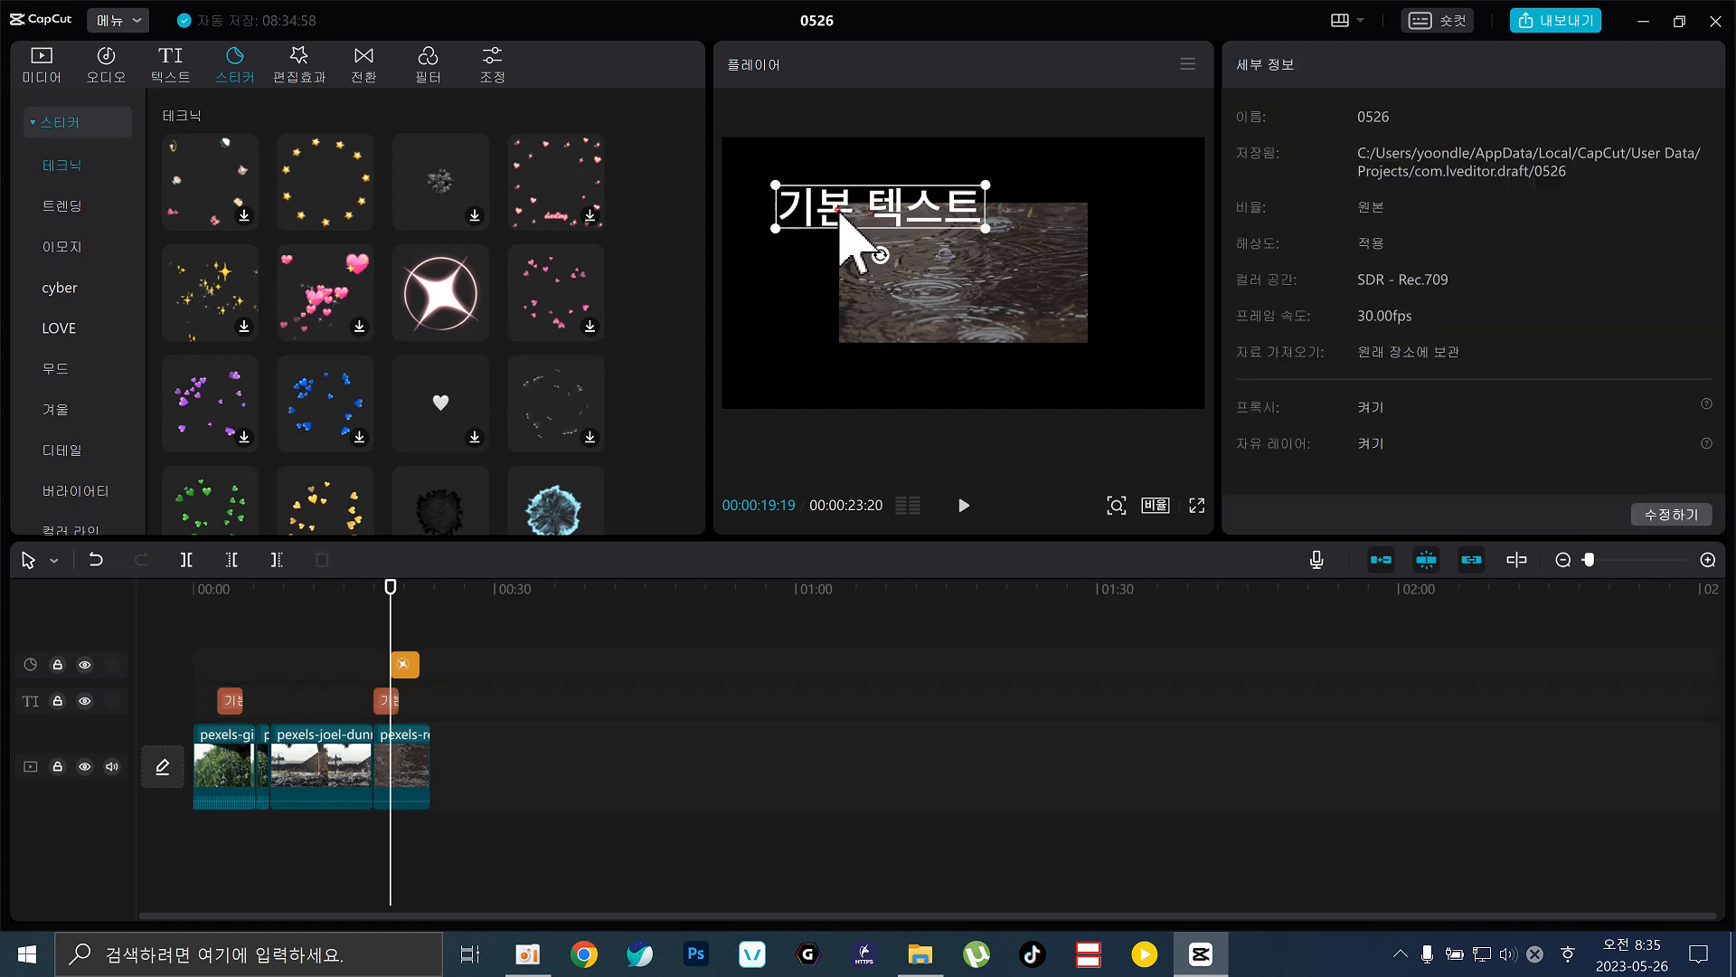
drag(841, 217, 934, 295)
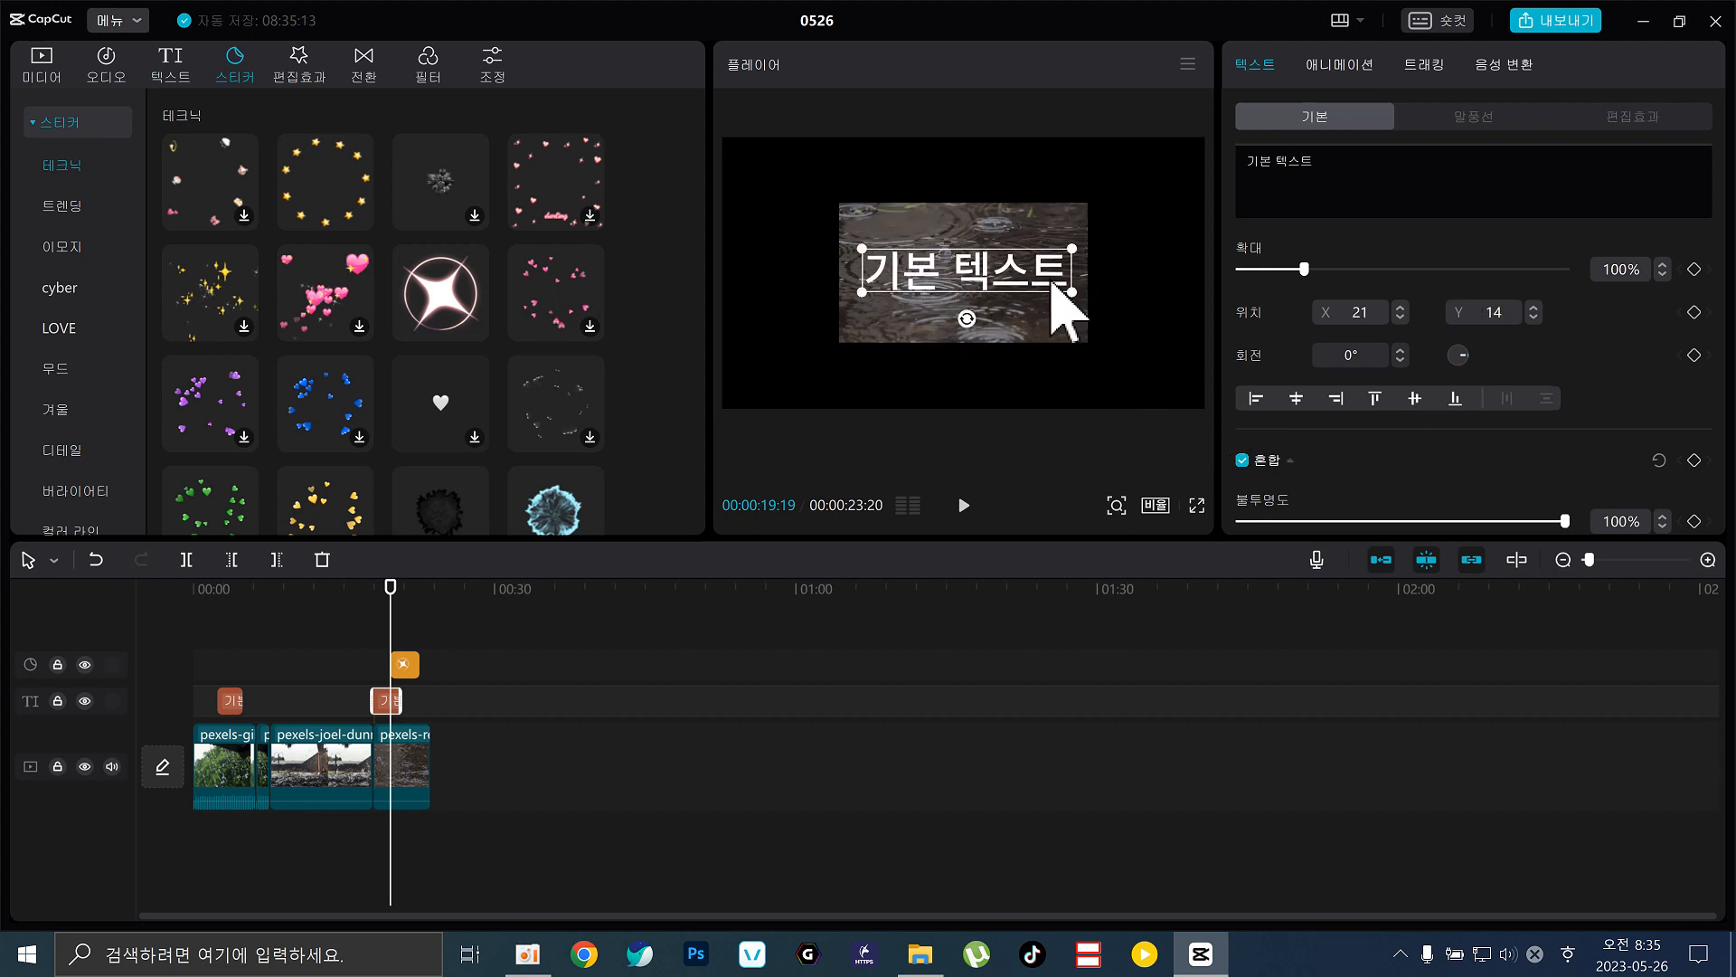
drag(1052, 282, 1096, 228)
Try the text's left, right and centre alignments, then align it to the frame's upper-left corner at X -1085, Y 907.
click(1256, 398)
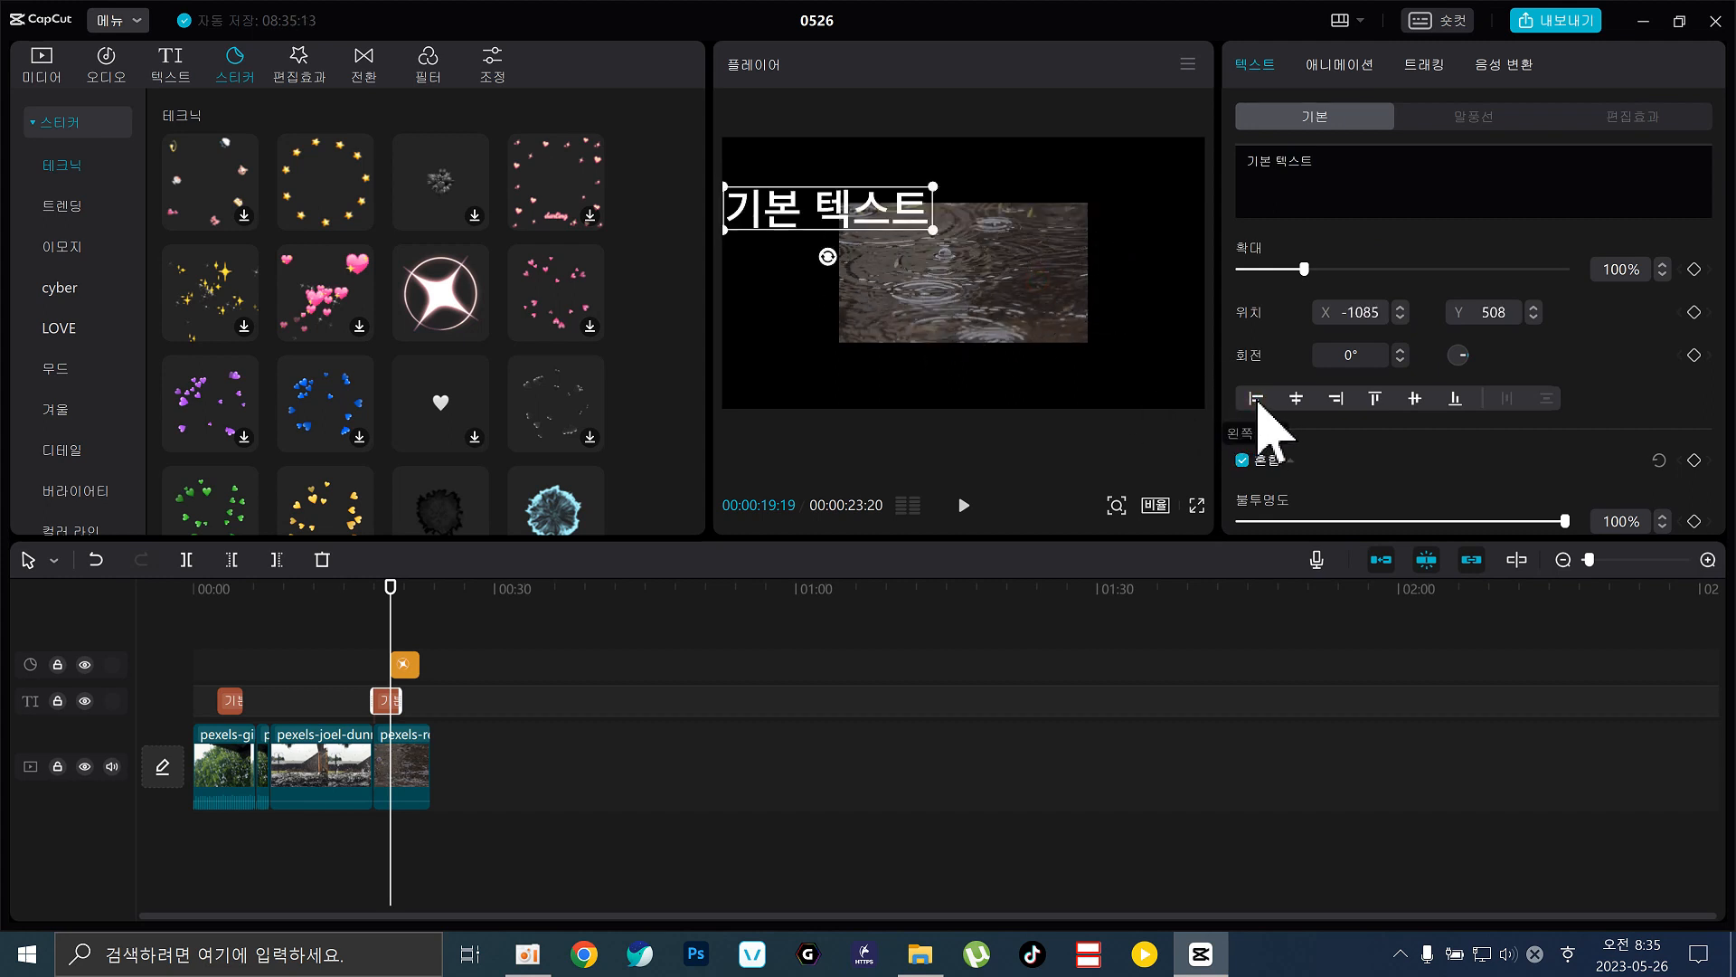
click(1296, 398)
click(1335, 398)
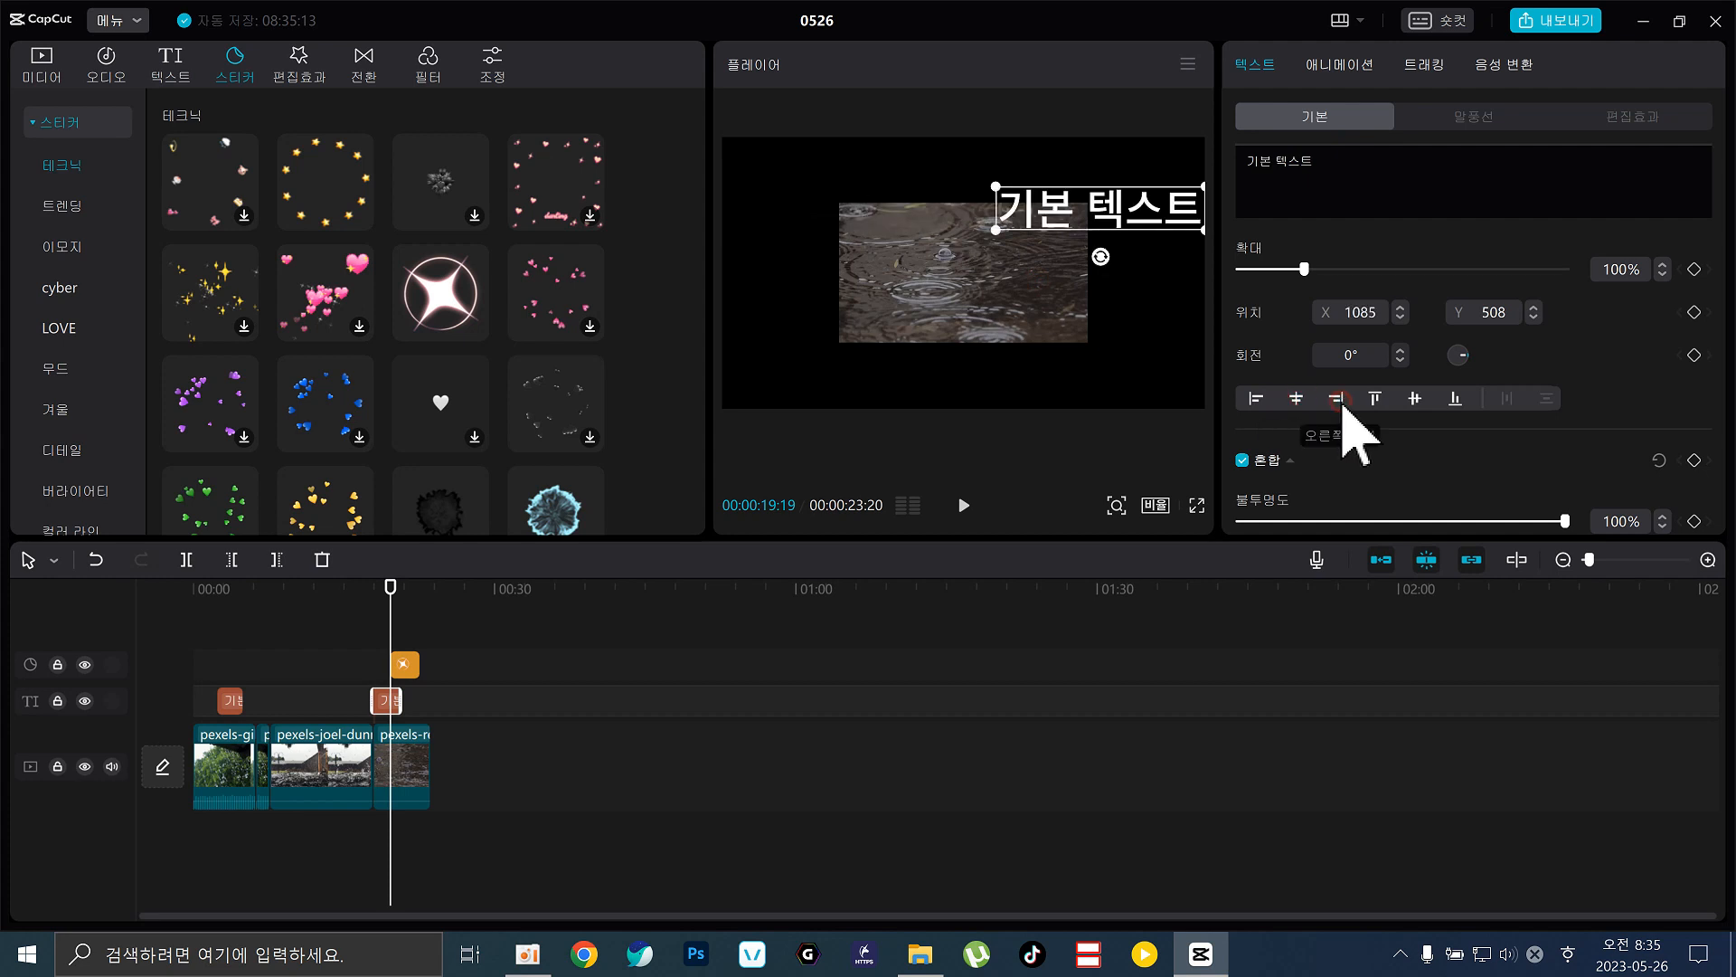
click(1414, 398)
click(1296, 398)
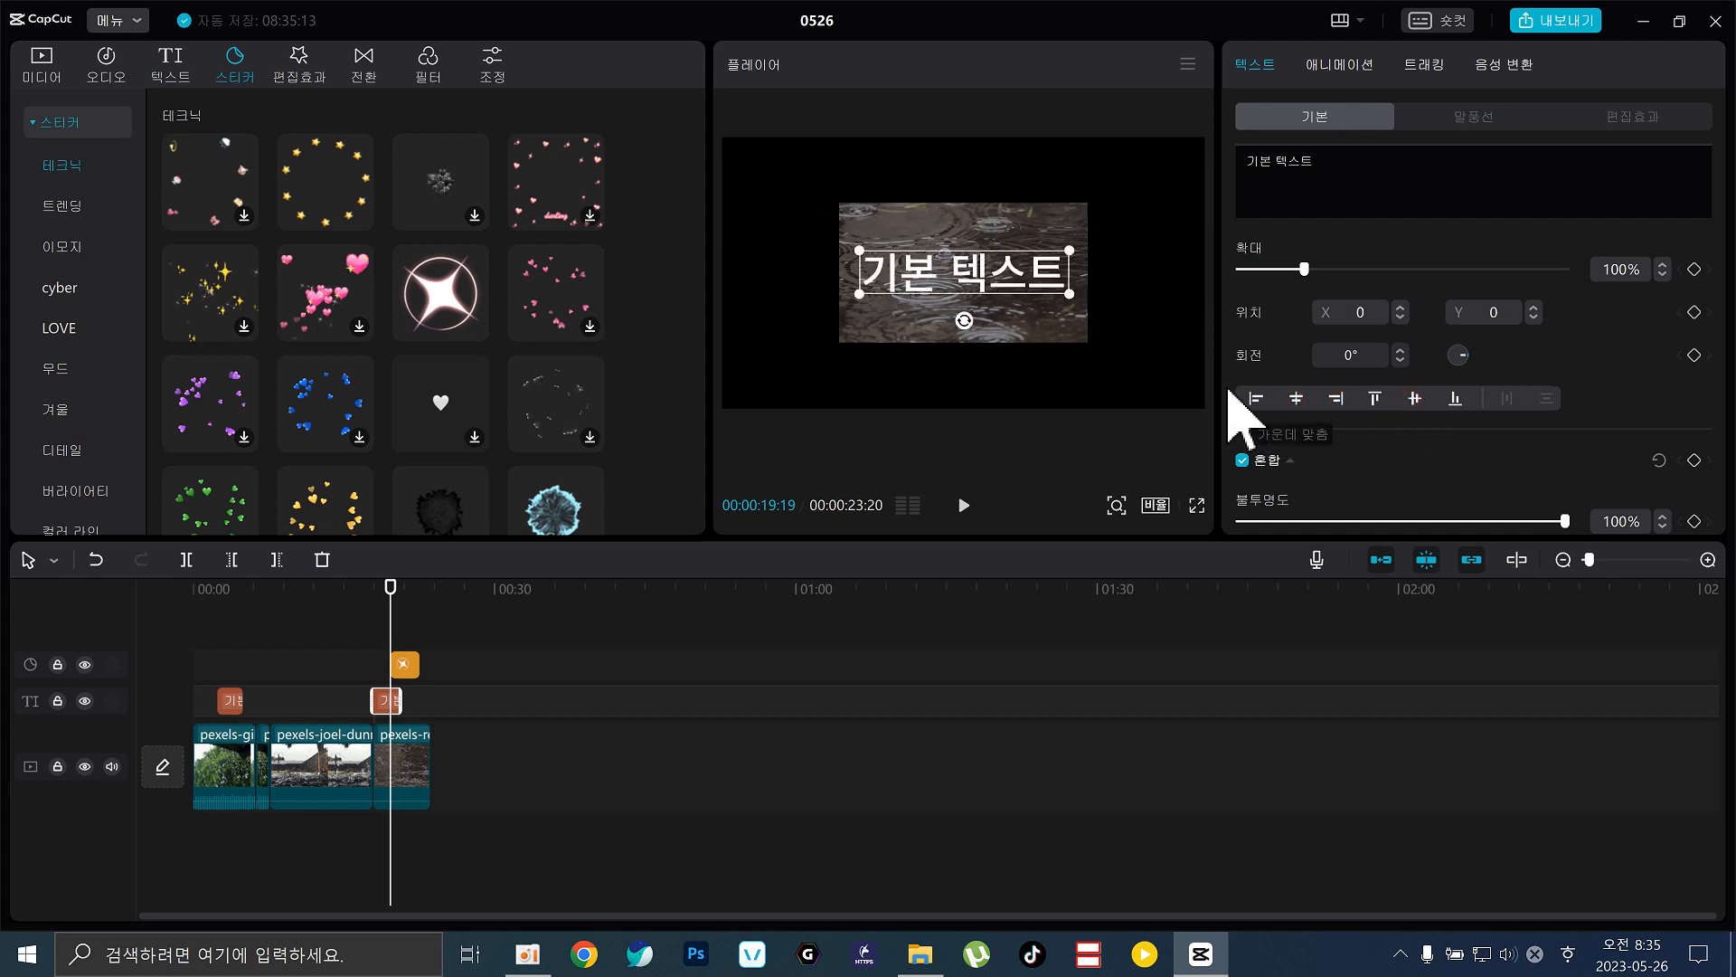
click(1257, 398)
click(1374, 398)
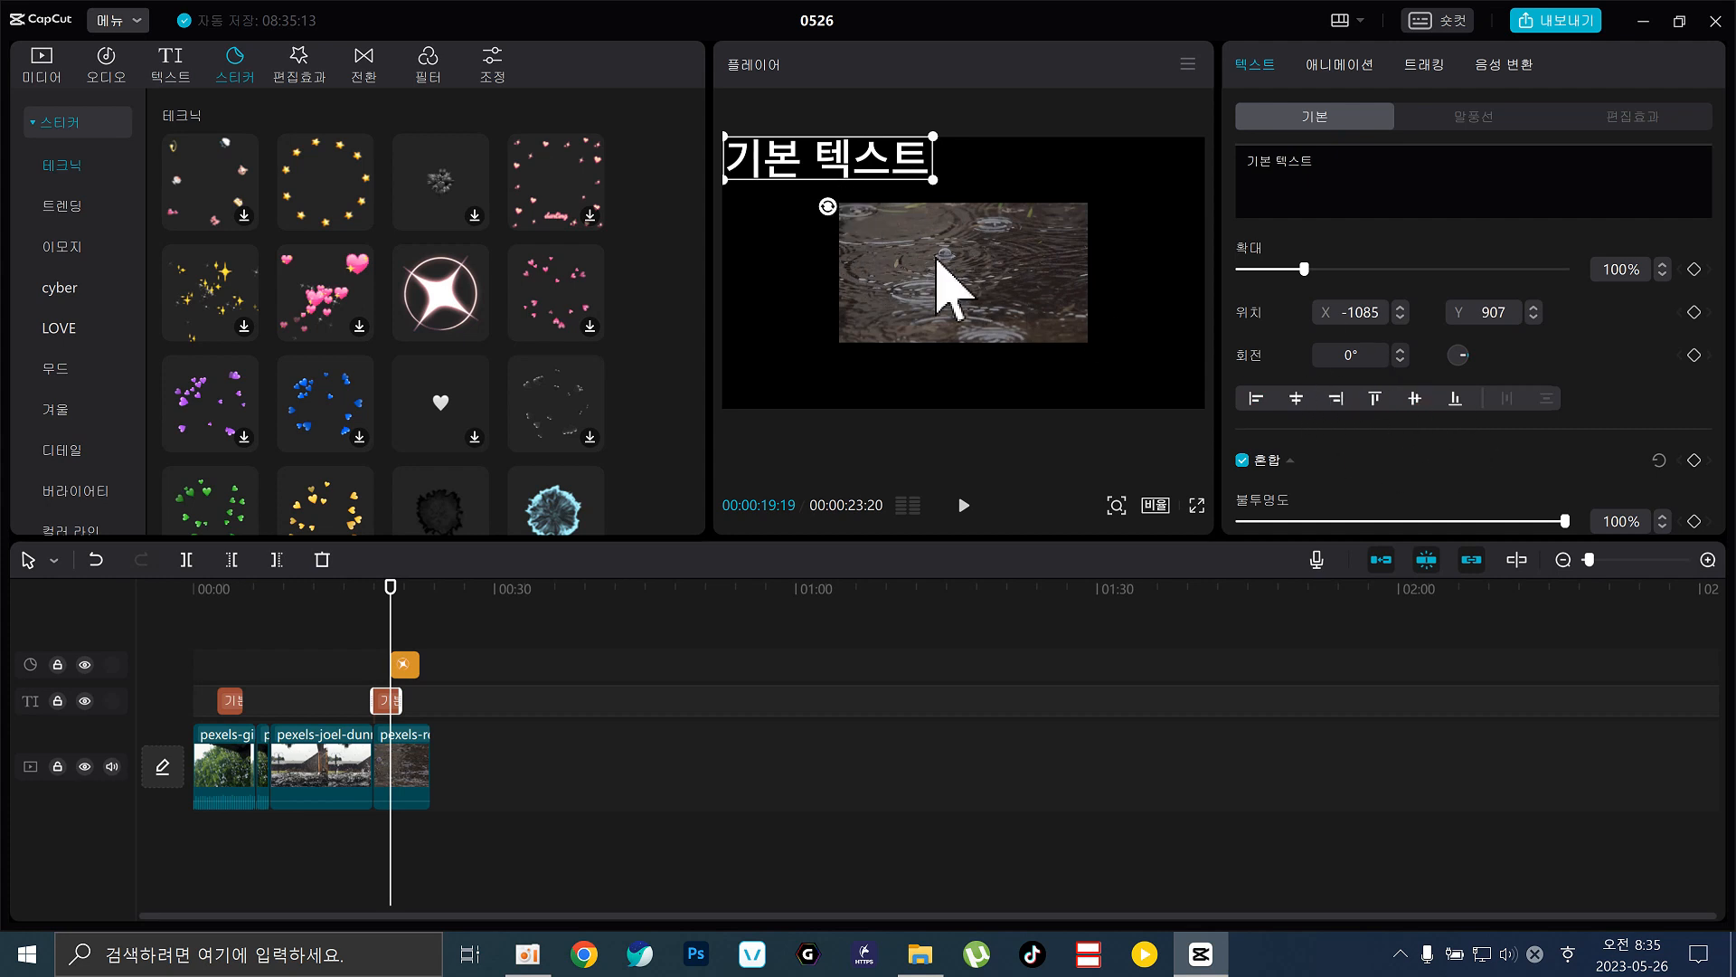
Move the last video clip to position X -737, Y -101 and place the text above it at X -796, Y 764.
click(941, 312)
drag(939, 311, 838, 329)
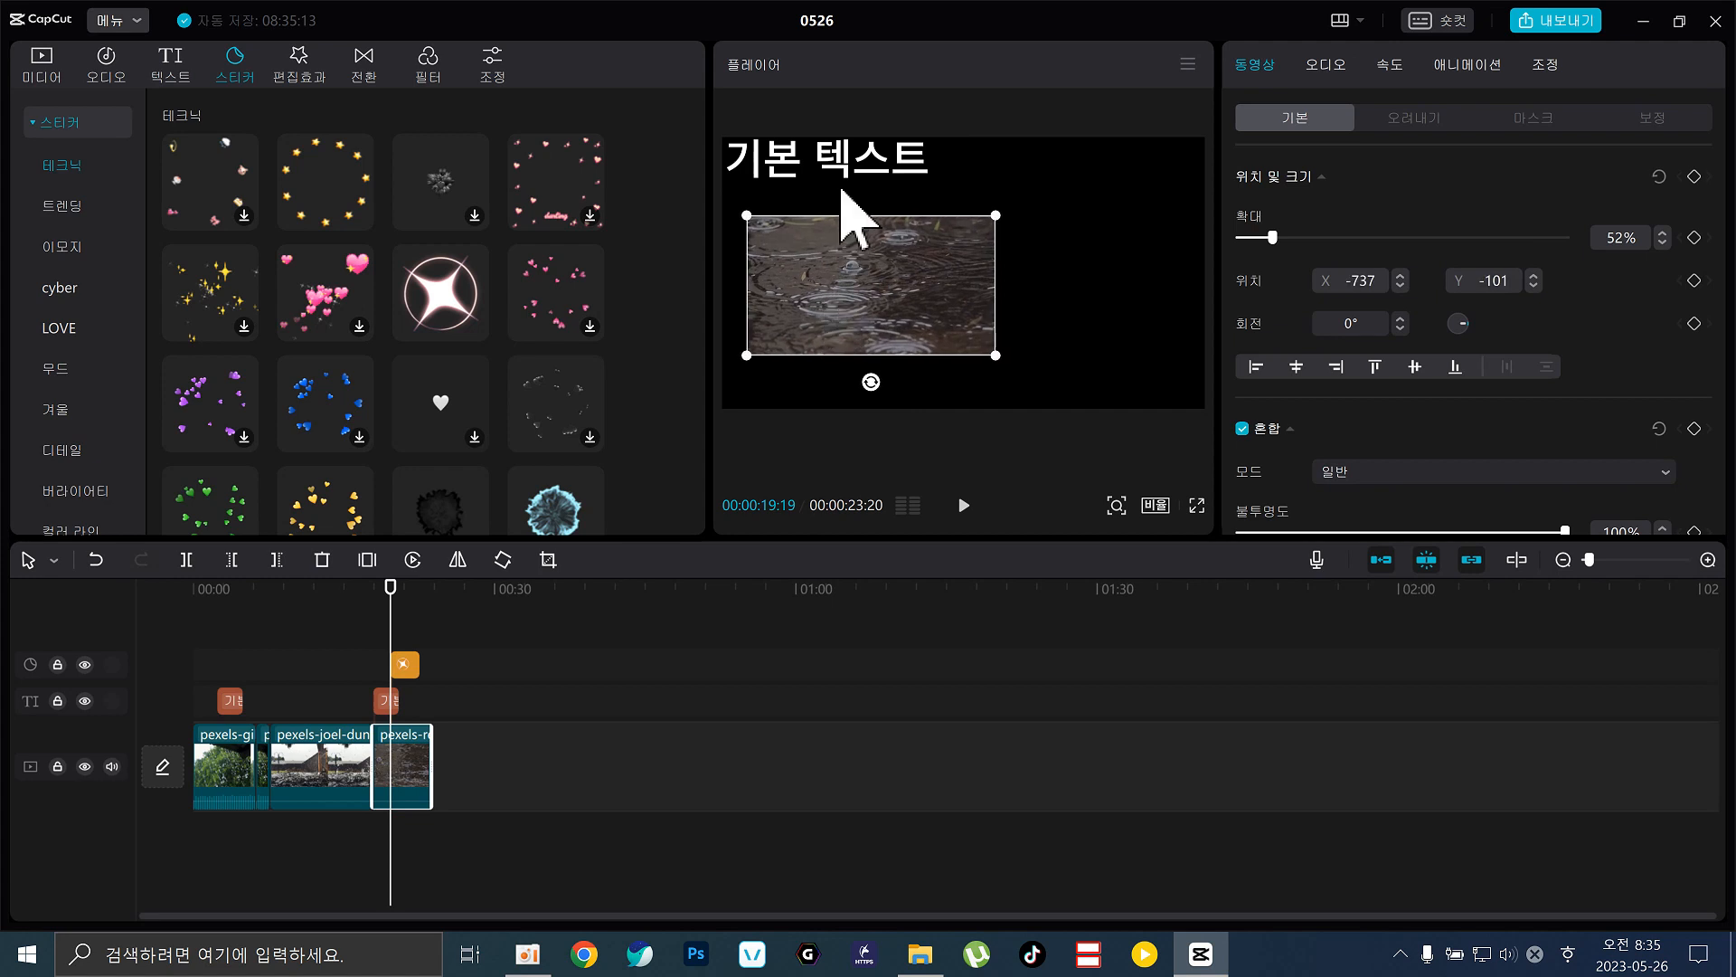
drag(870, 184, 892, 194)
Try to distribute the second text and the last video clip vertically with both selected together.
shift+click(866, 237)
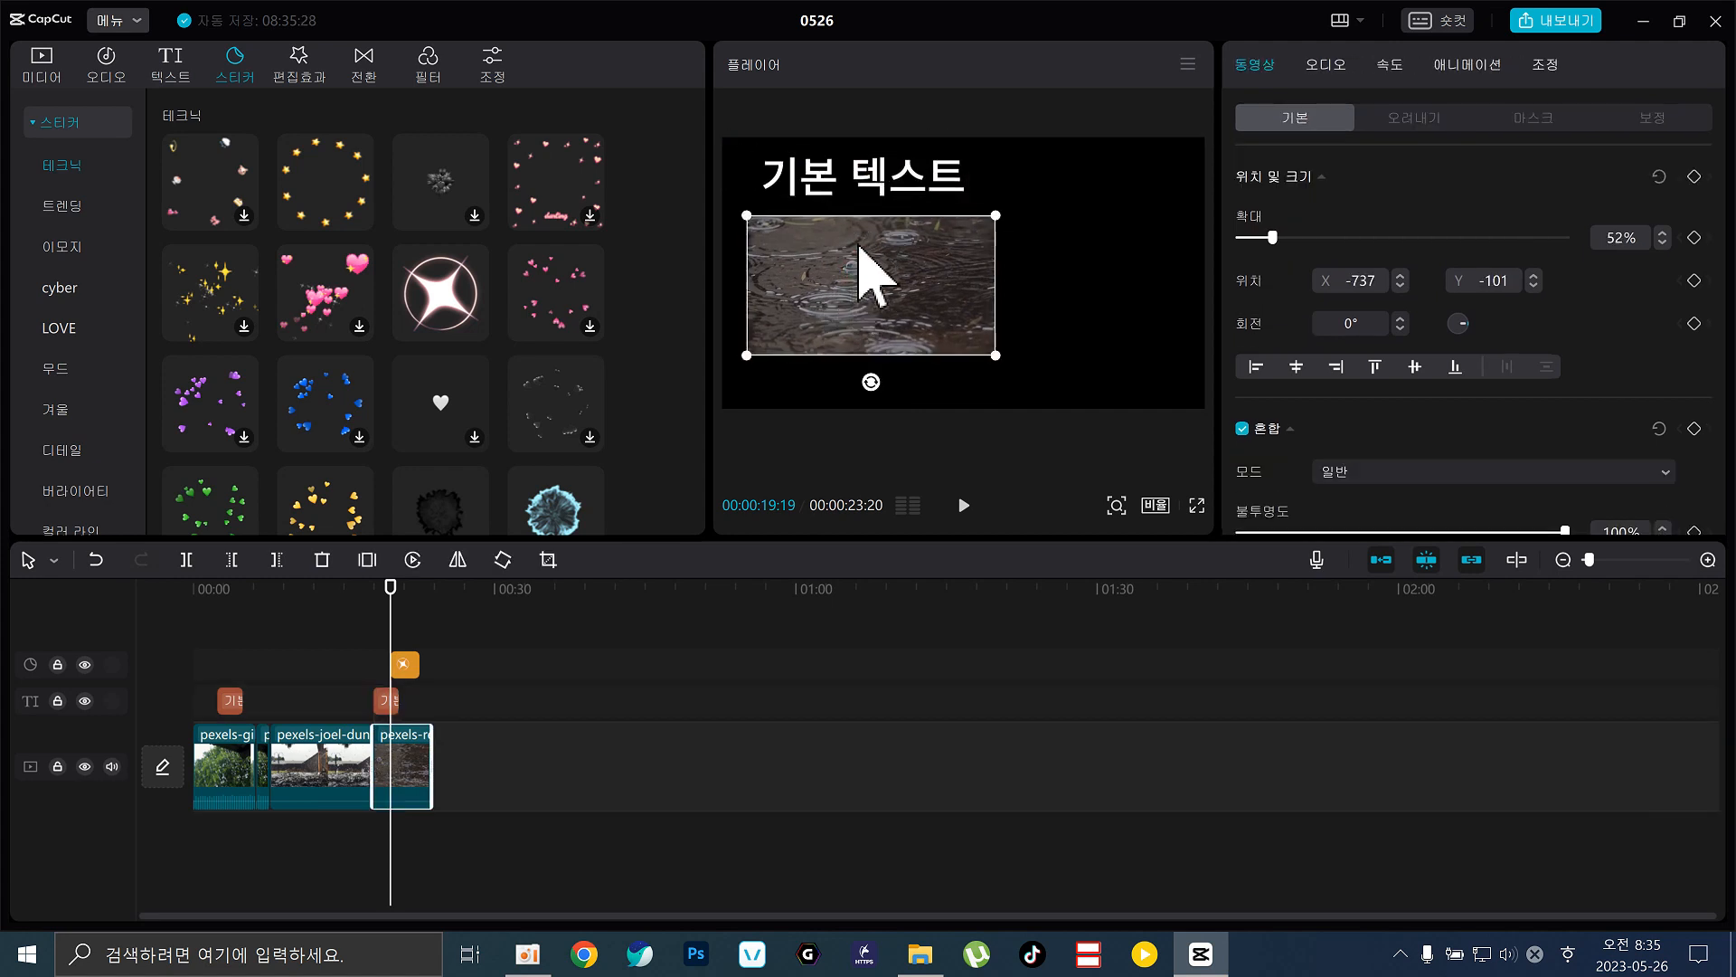
click(822, 127)
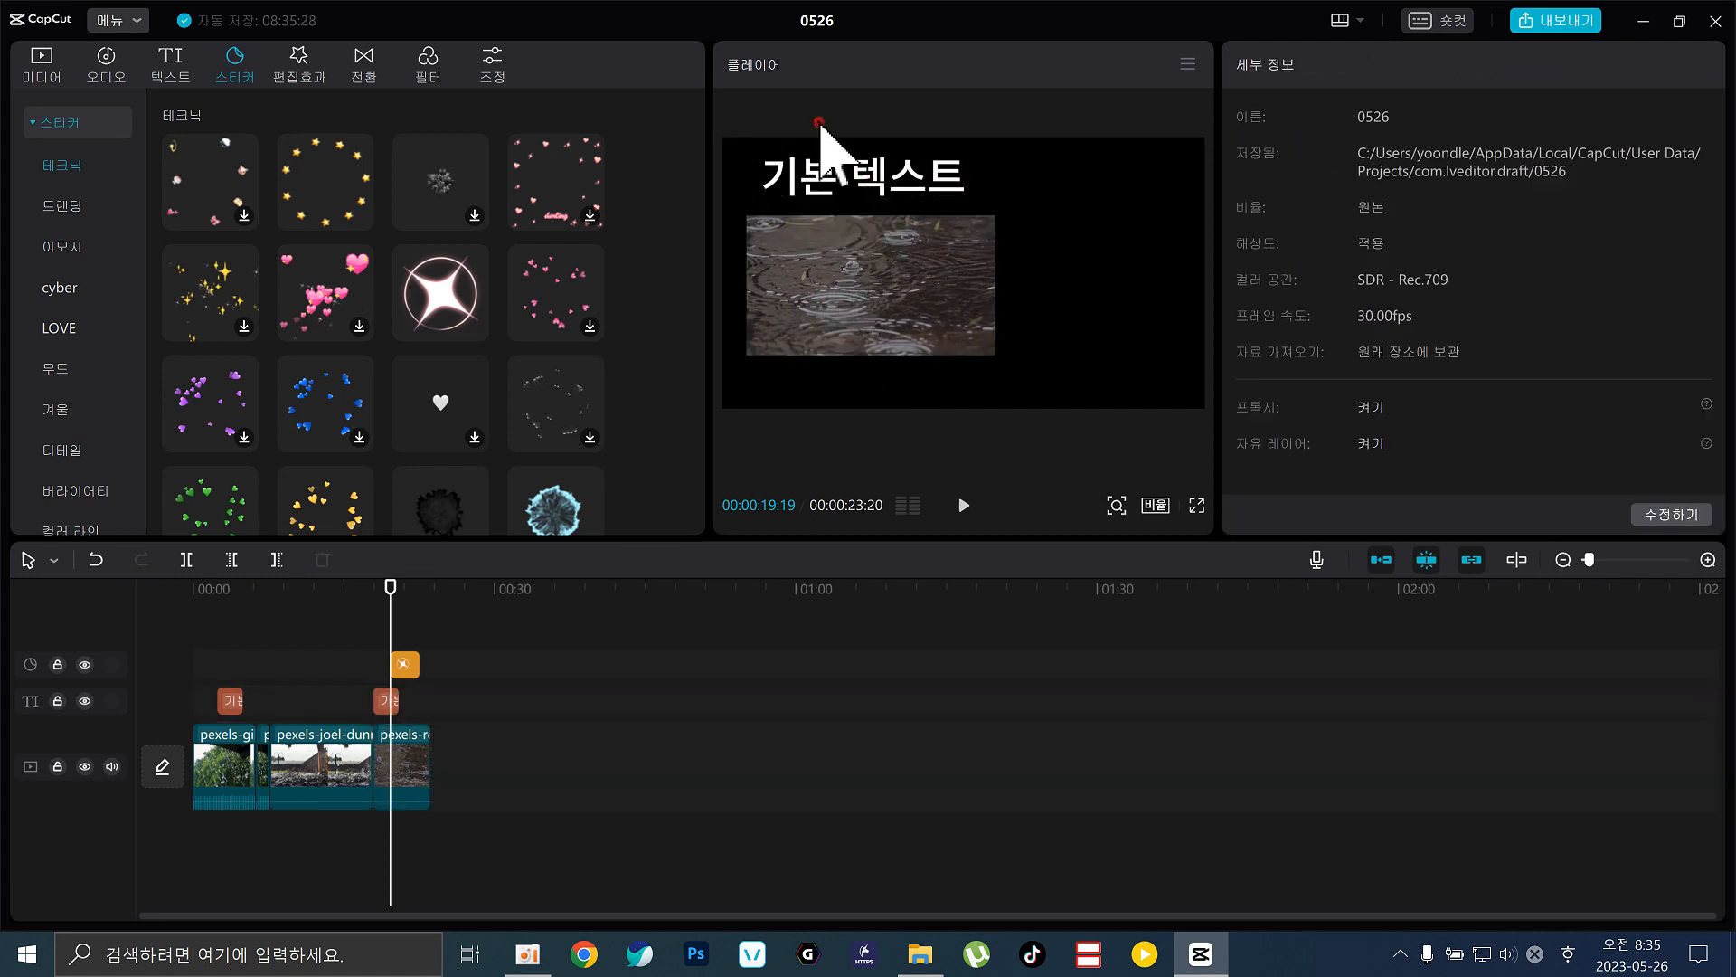
click(798, 185)
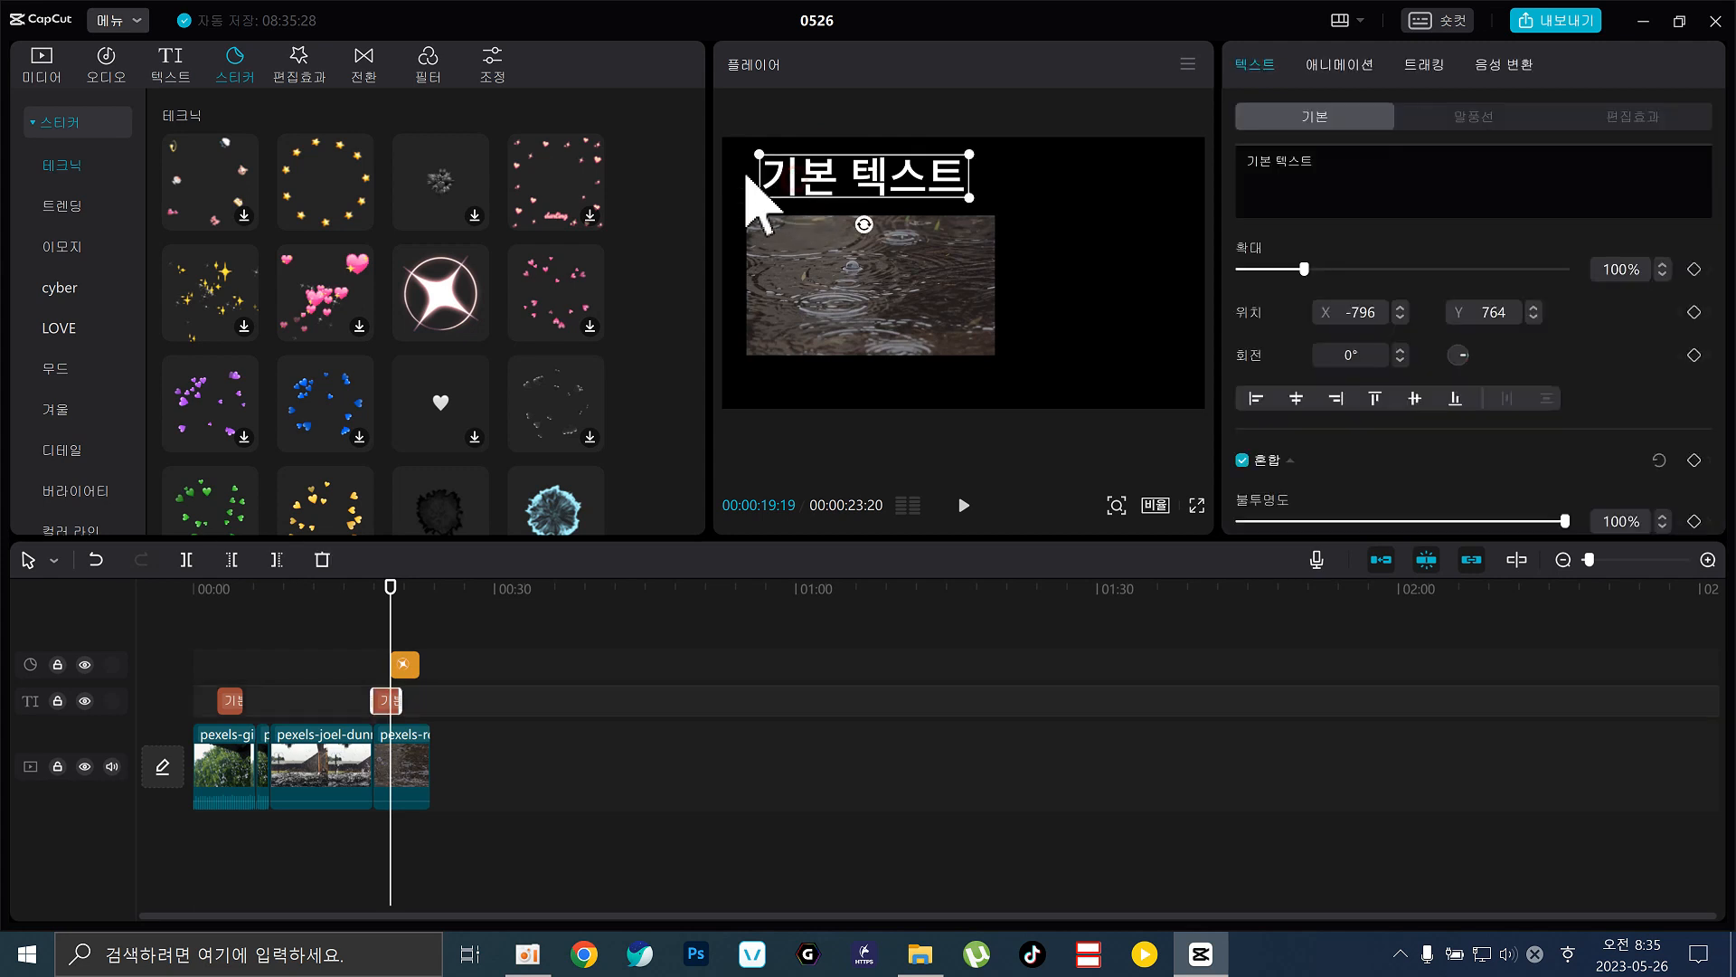
click(743, 181)
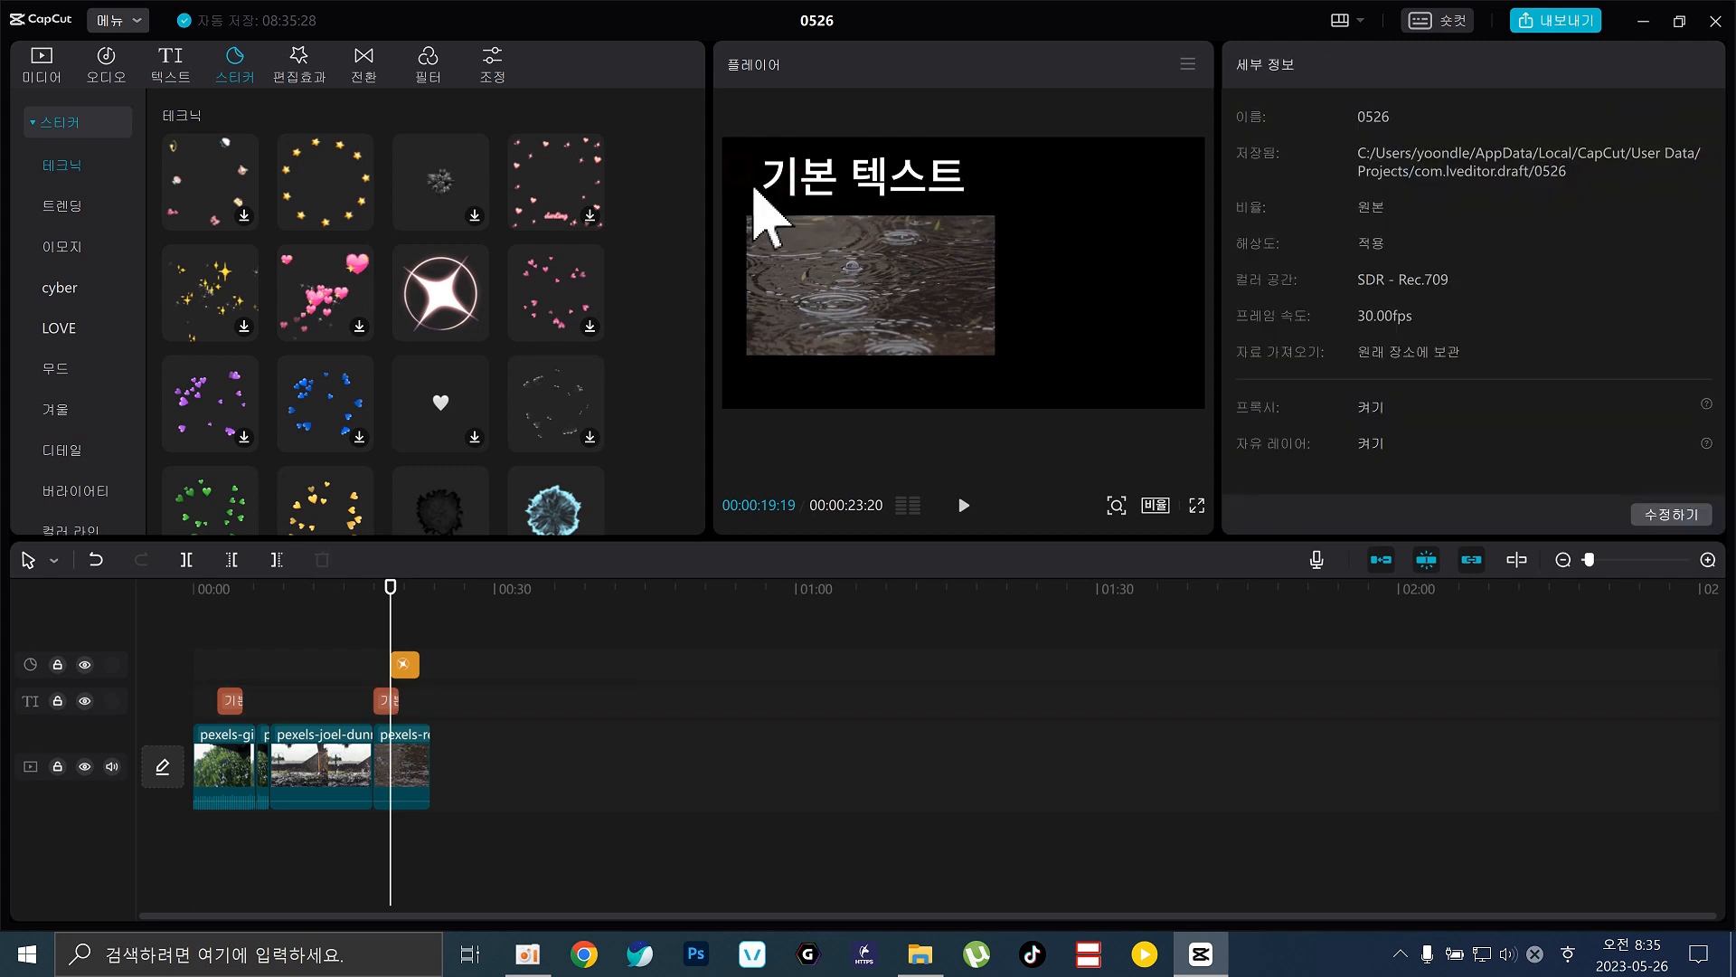
click(816, 192)
shift+click(813, 263)
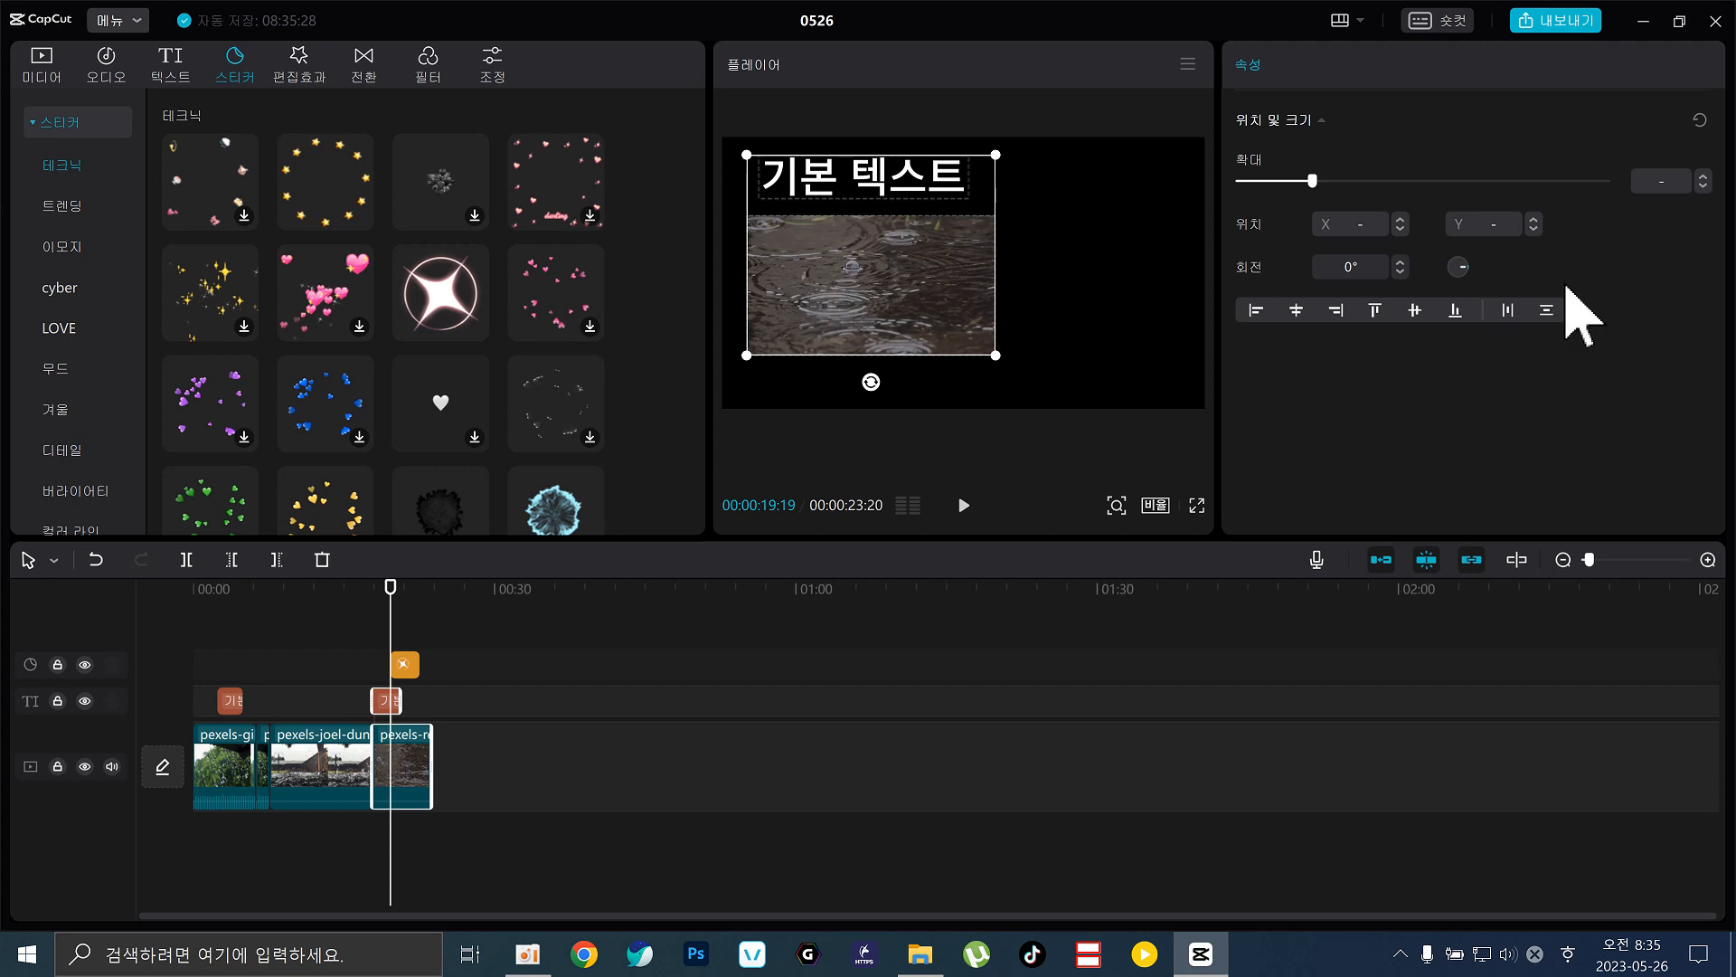
click(1544, 313)
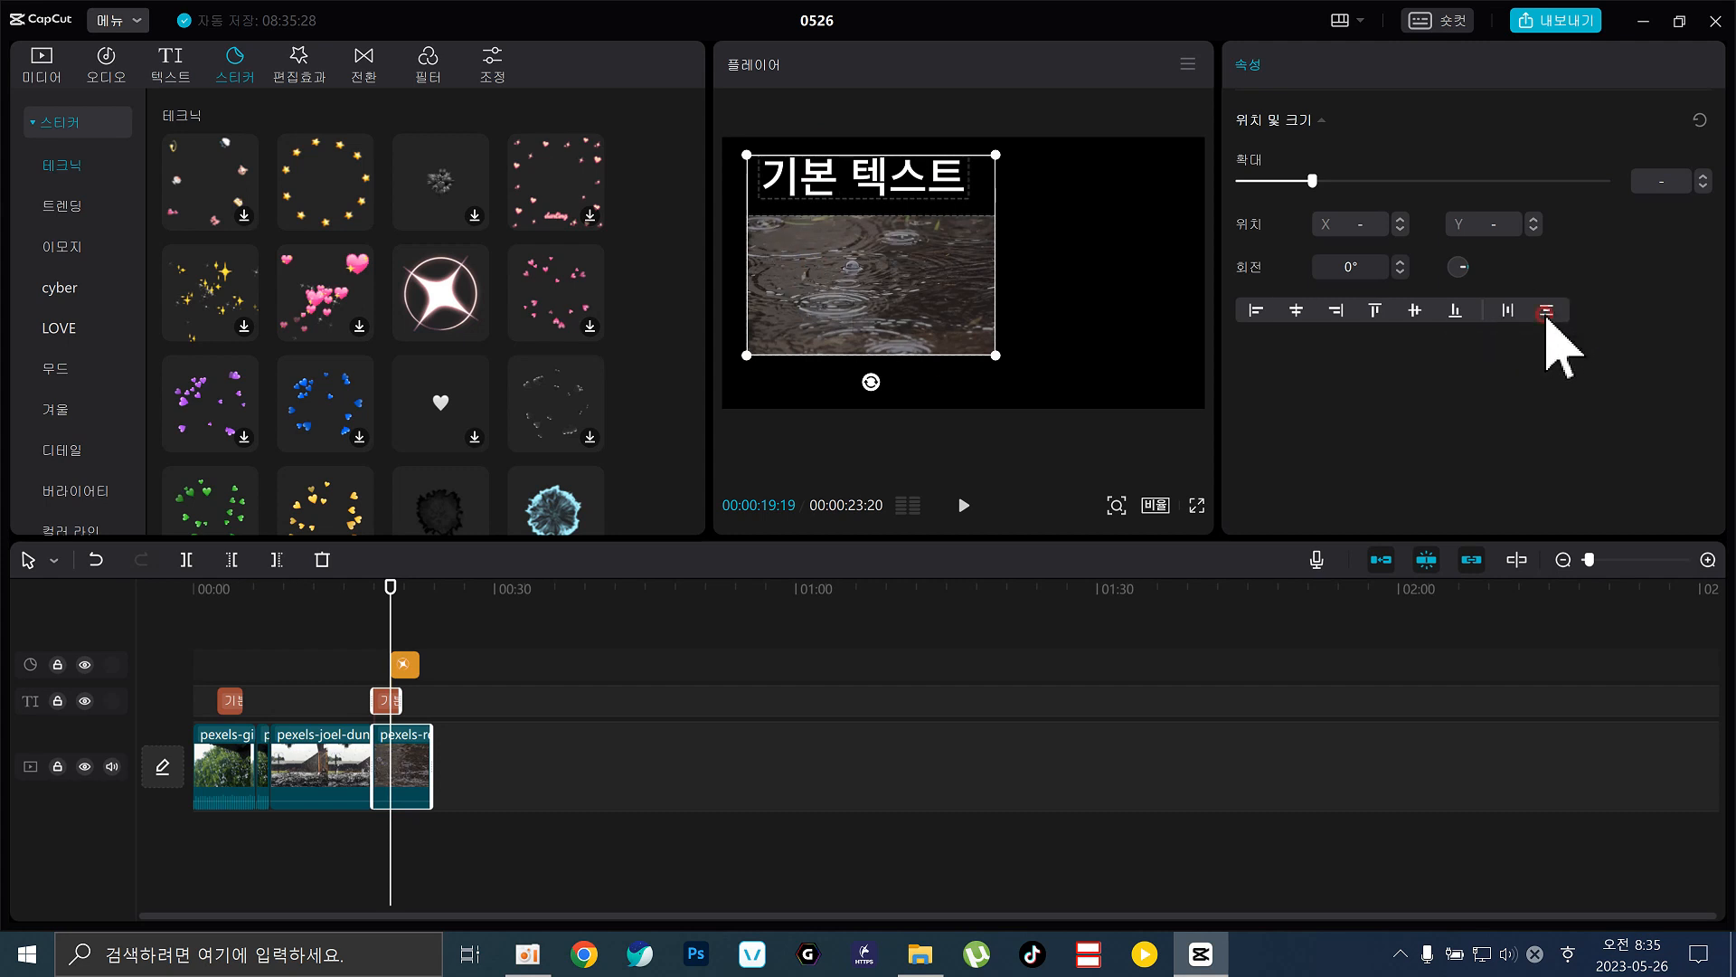
Move the sparkle sticker to position X 1098, Y -129, and display the last video clip's blend, stabilisation and canvas settings.
click(1080, 334)
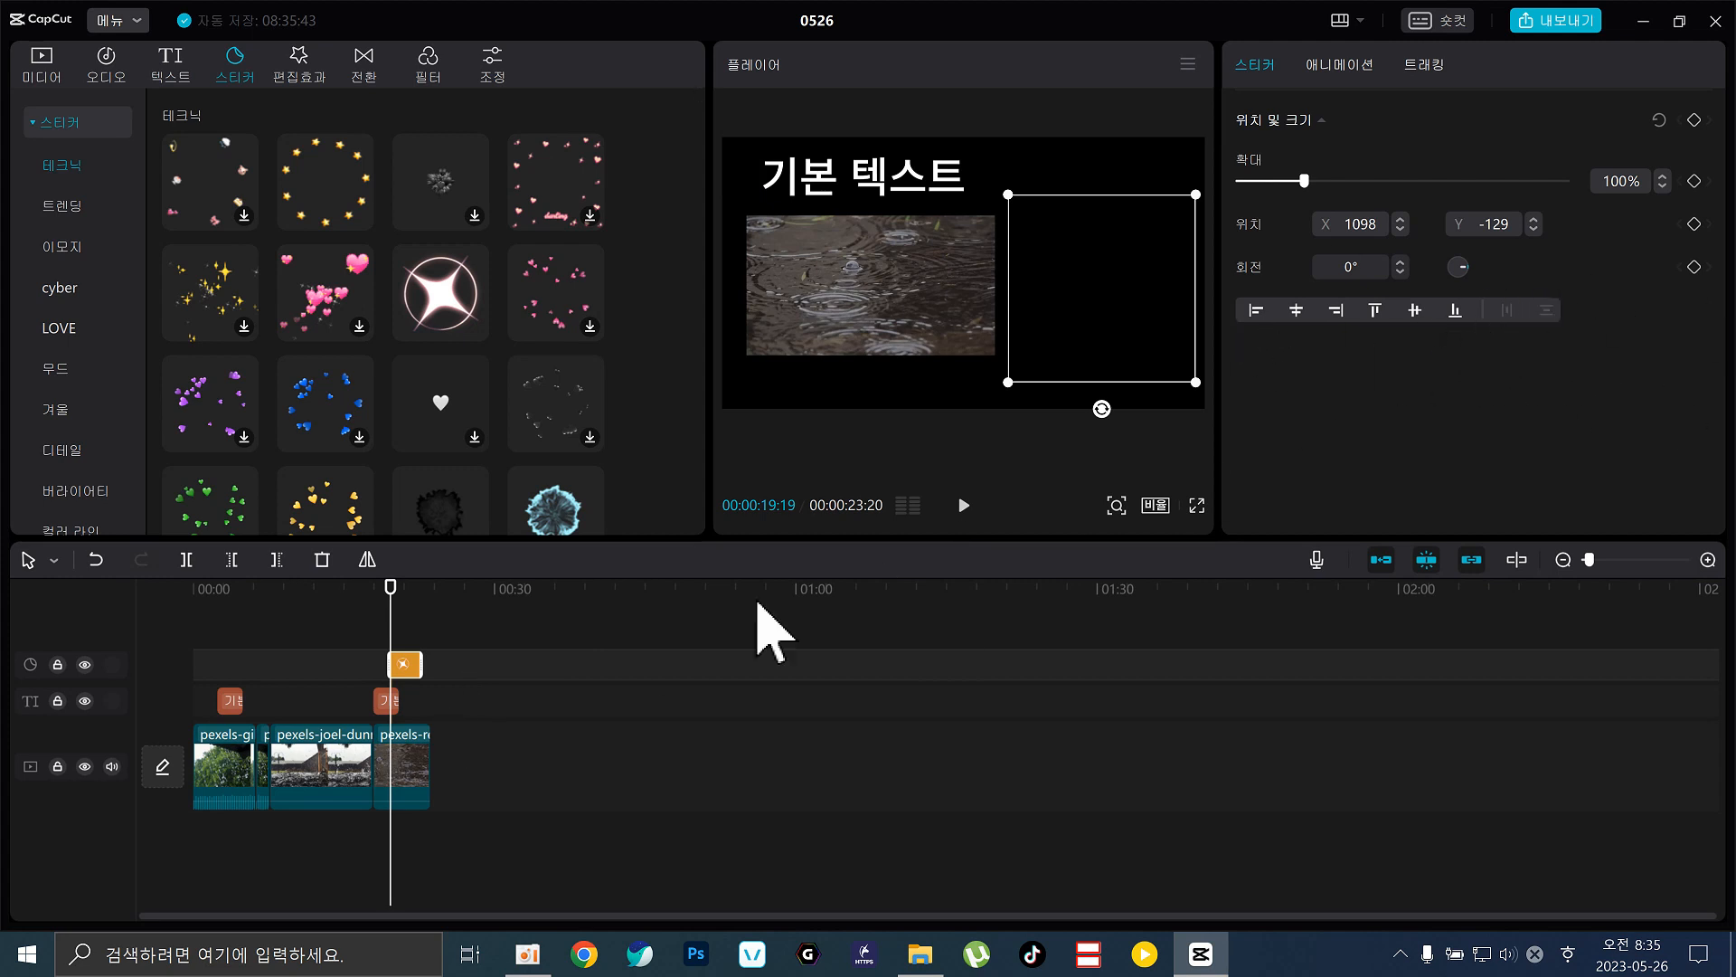
click(394, 785)
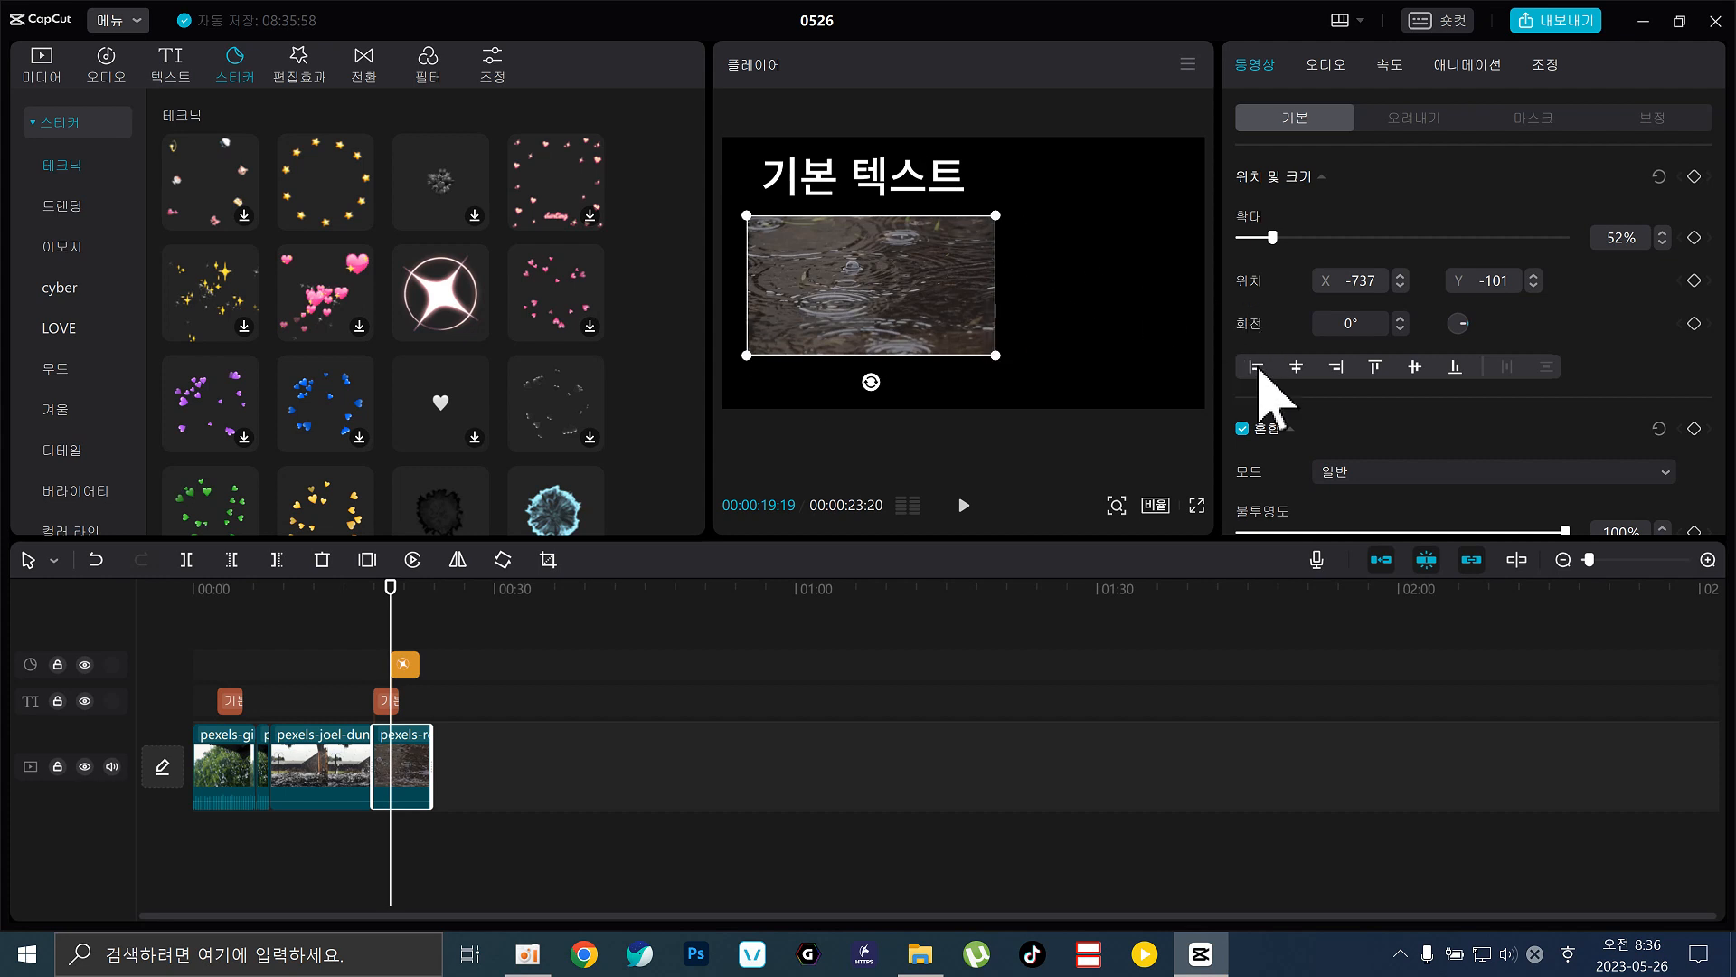
scroll(1572, 353, down, 3)
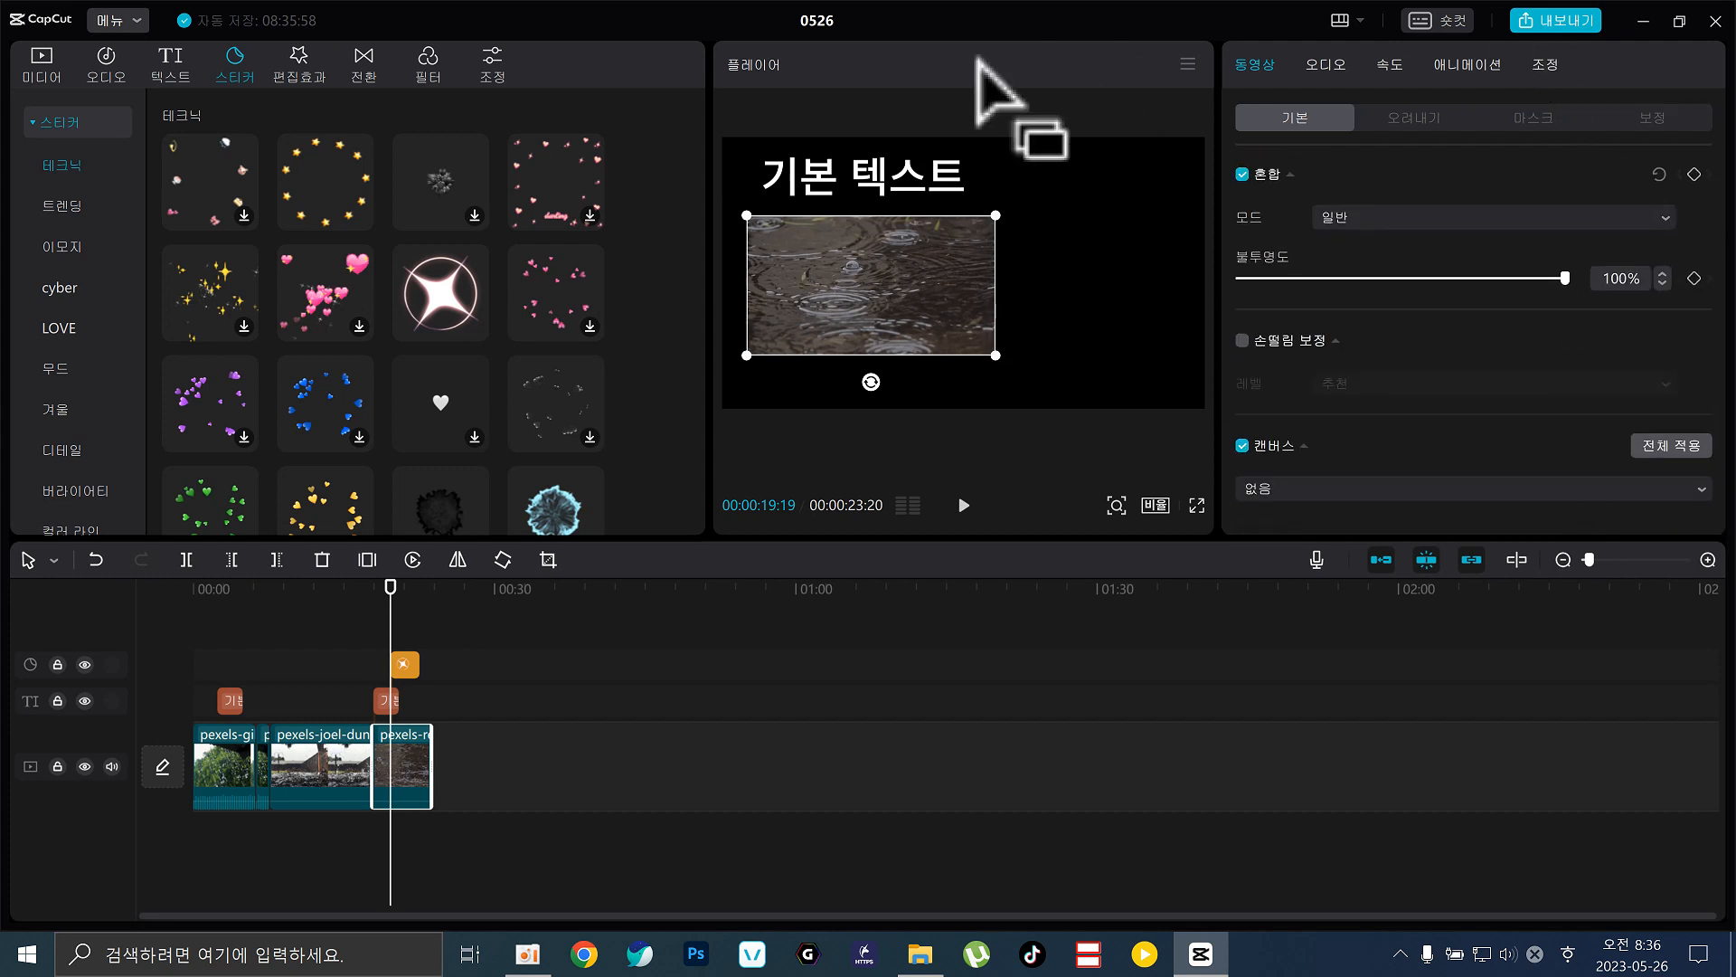
Review the save location and cache options in the program settings, cancel the dialog, and place the playhead at the project's end.
click(125, 20)
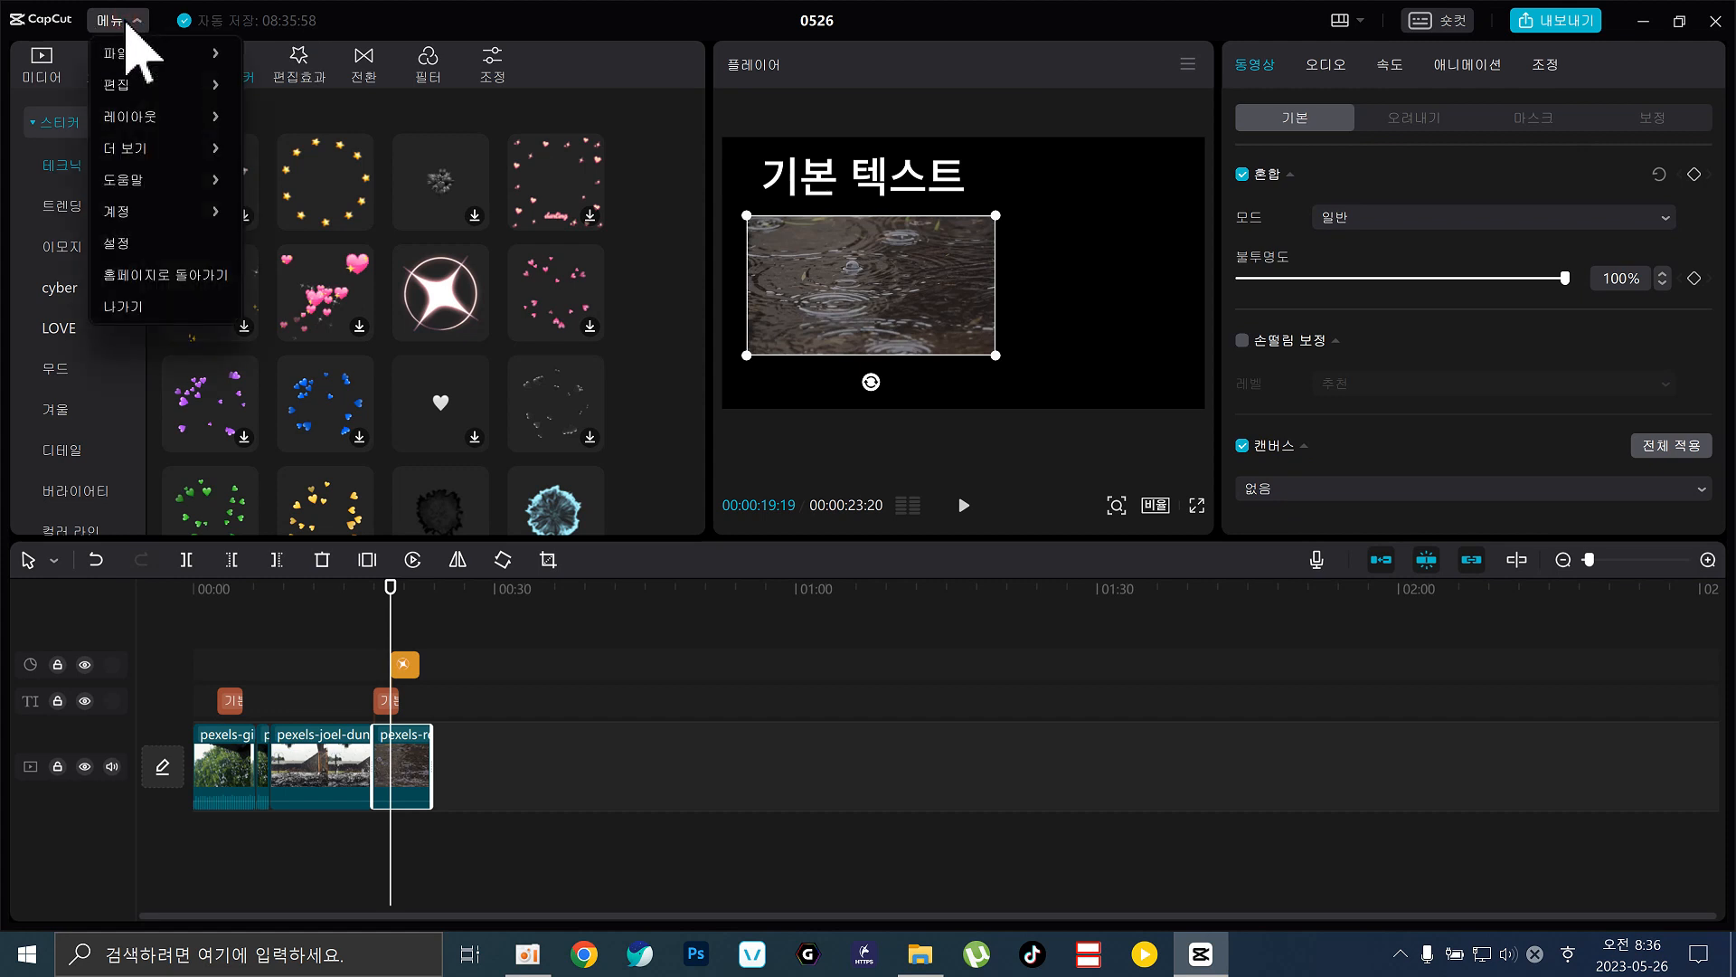
mouse_move(149, 62)
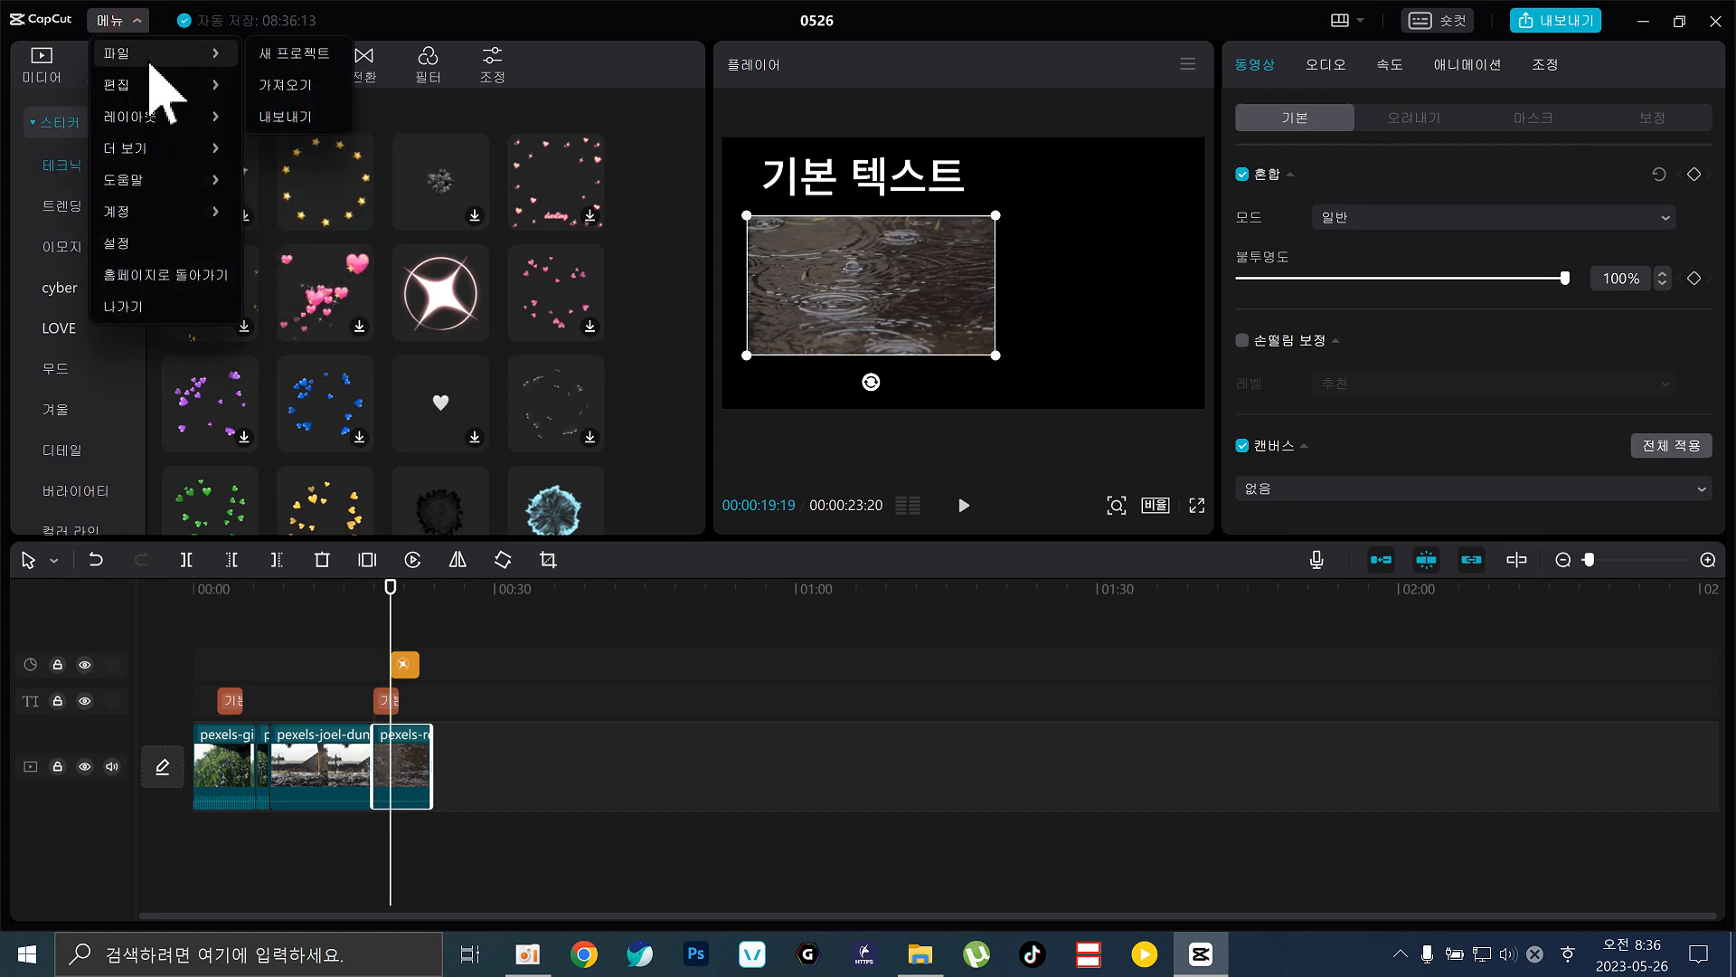
click(143, 243)
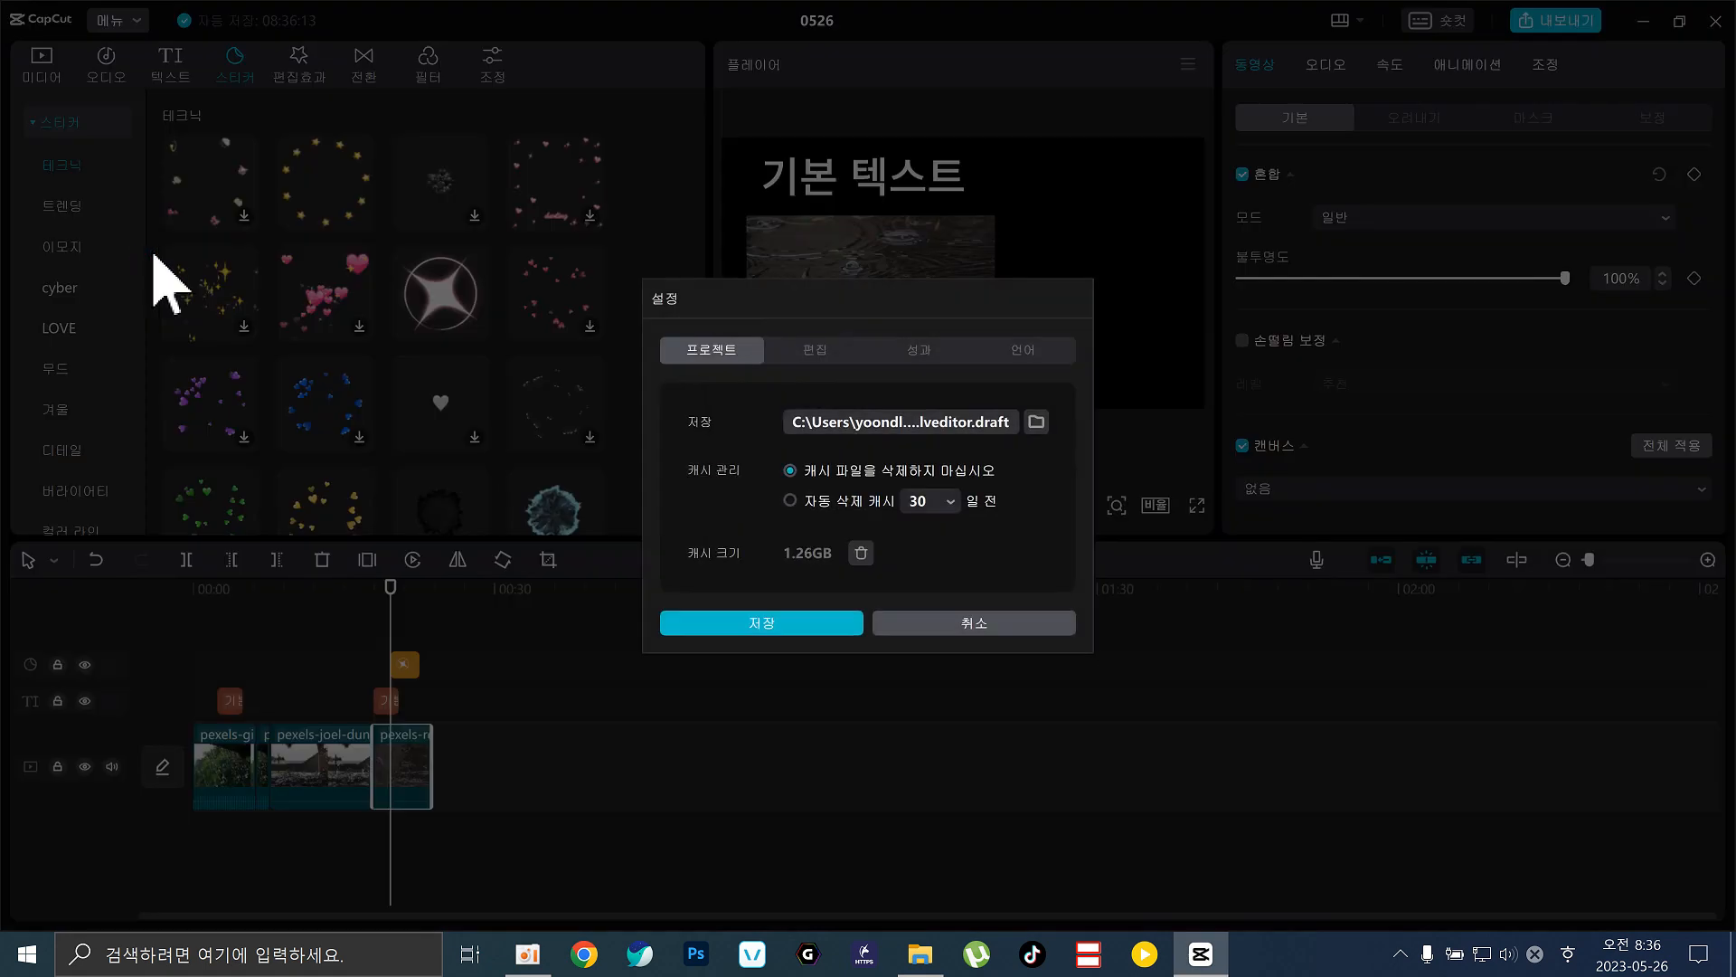
click(961, 622)
click(1377, 676)
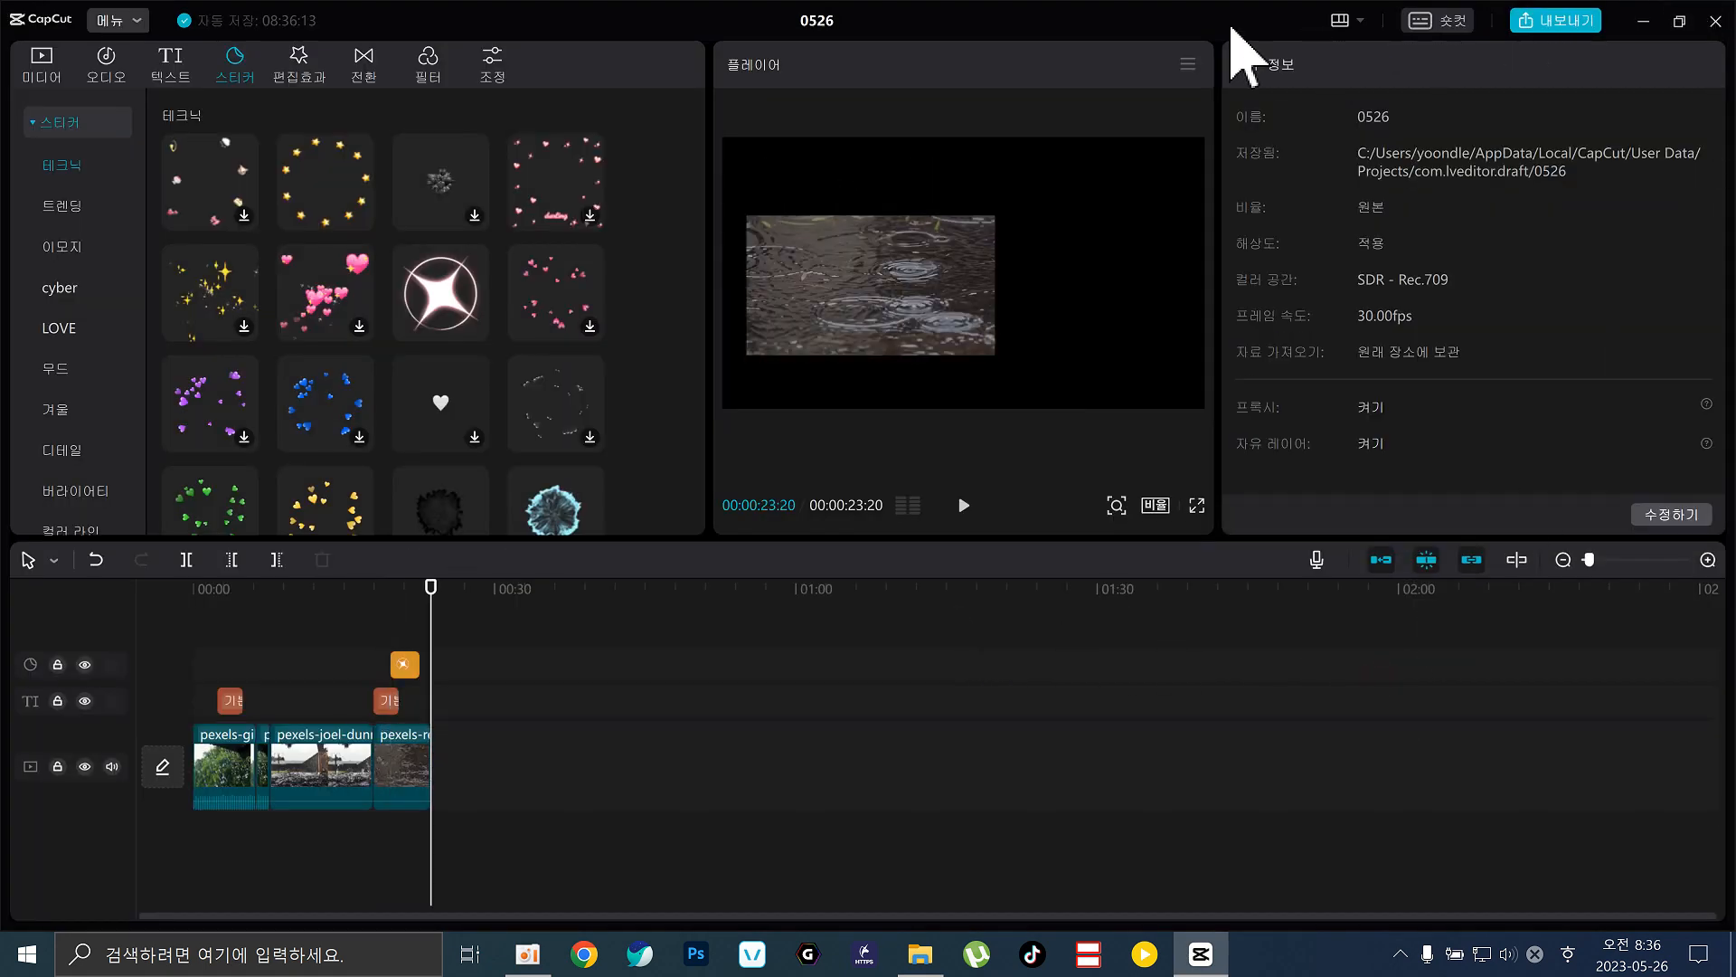
Close project 0526, maximise the home window, and check the installed program version.
click(1715, 20)
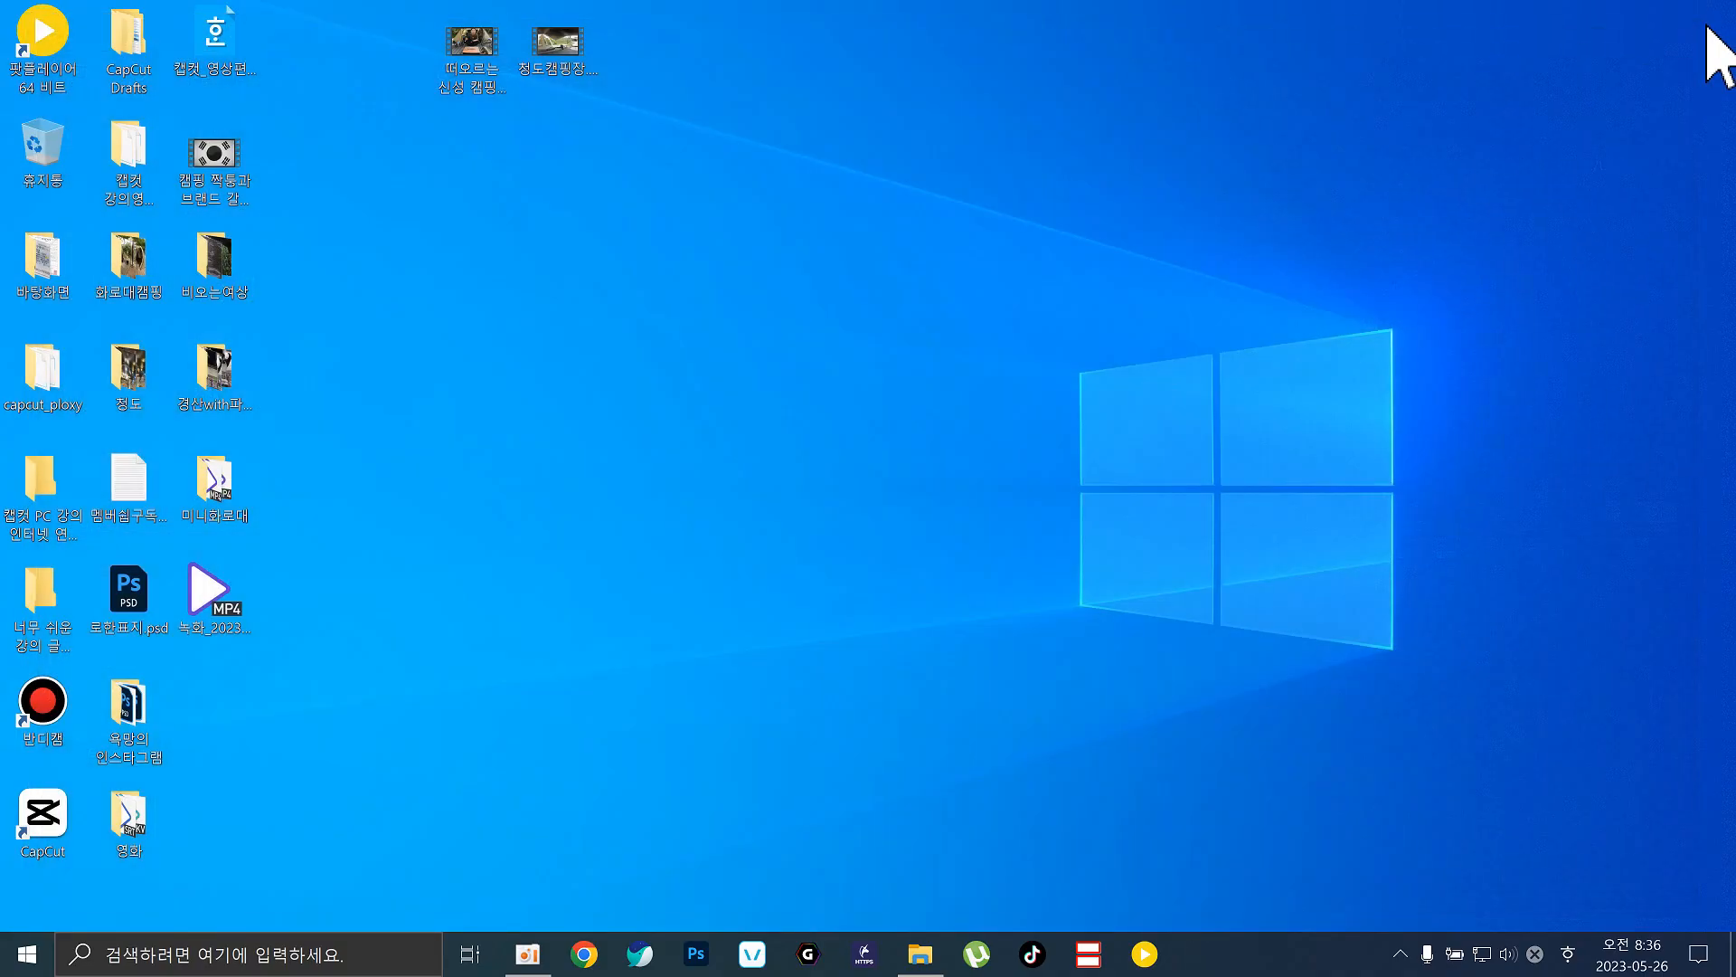
click(1365, 180)
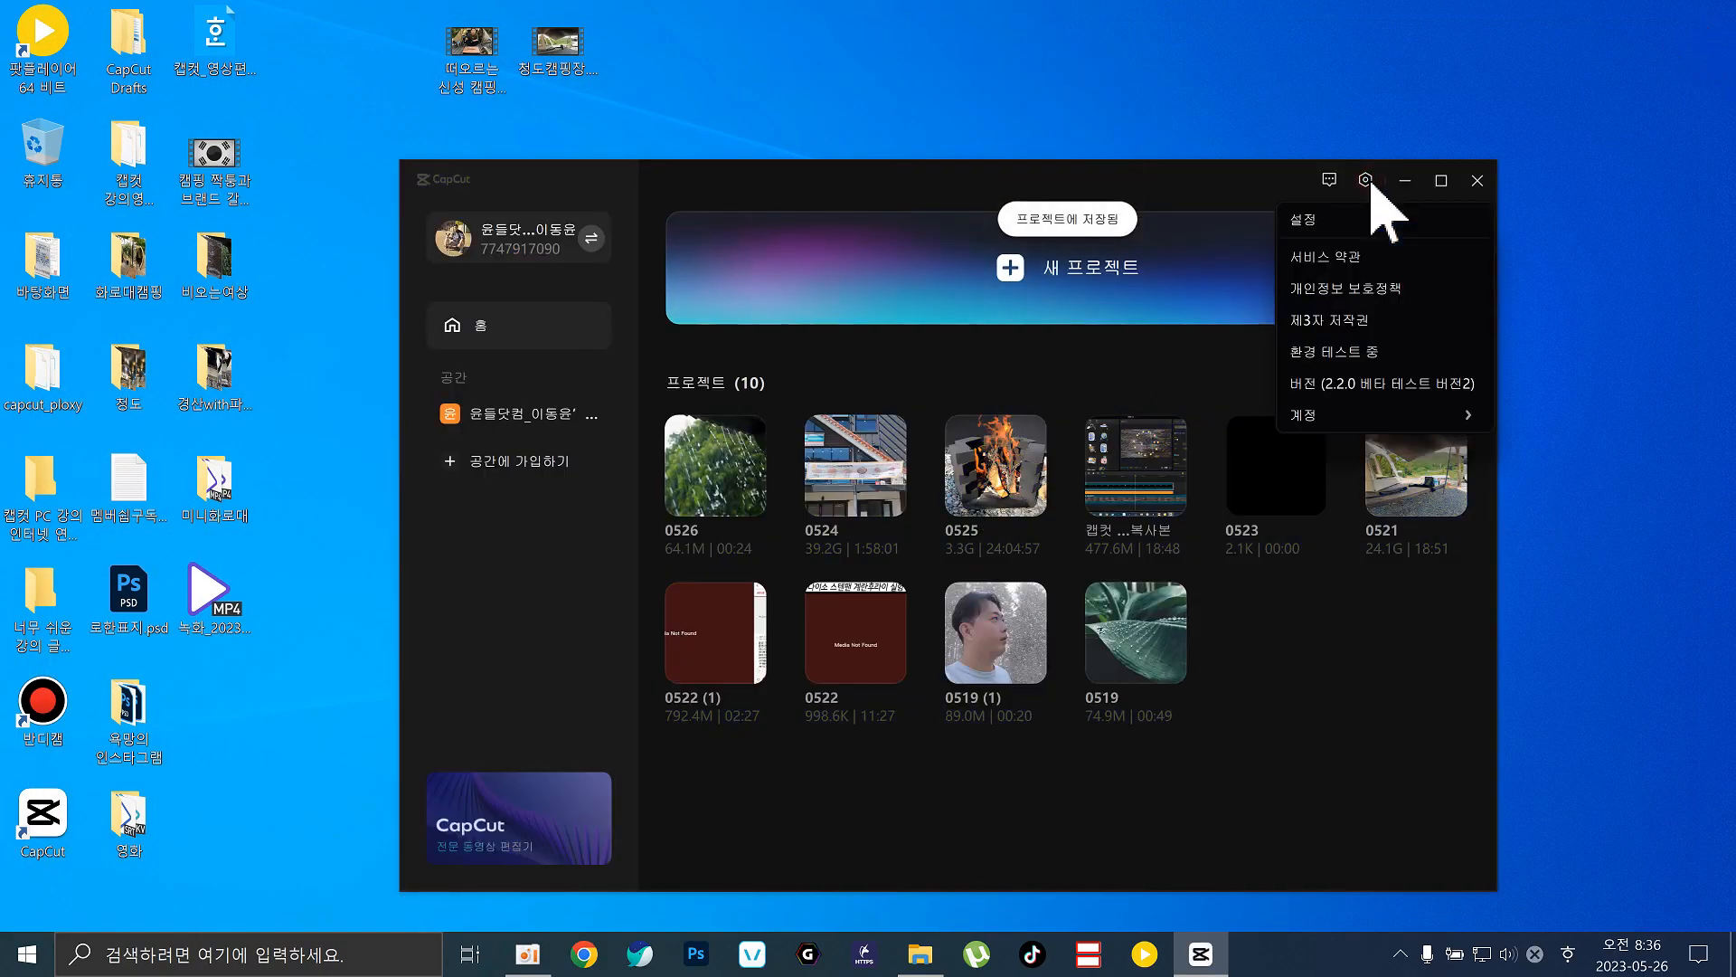
click(1443, 180)
click(1443, 180)
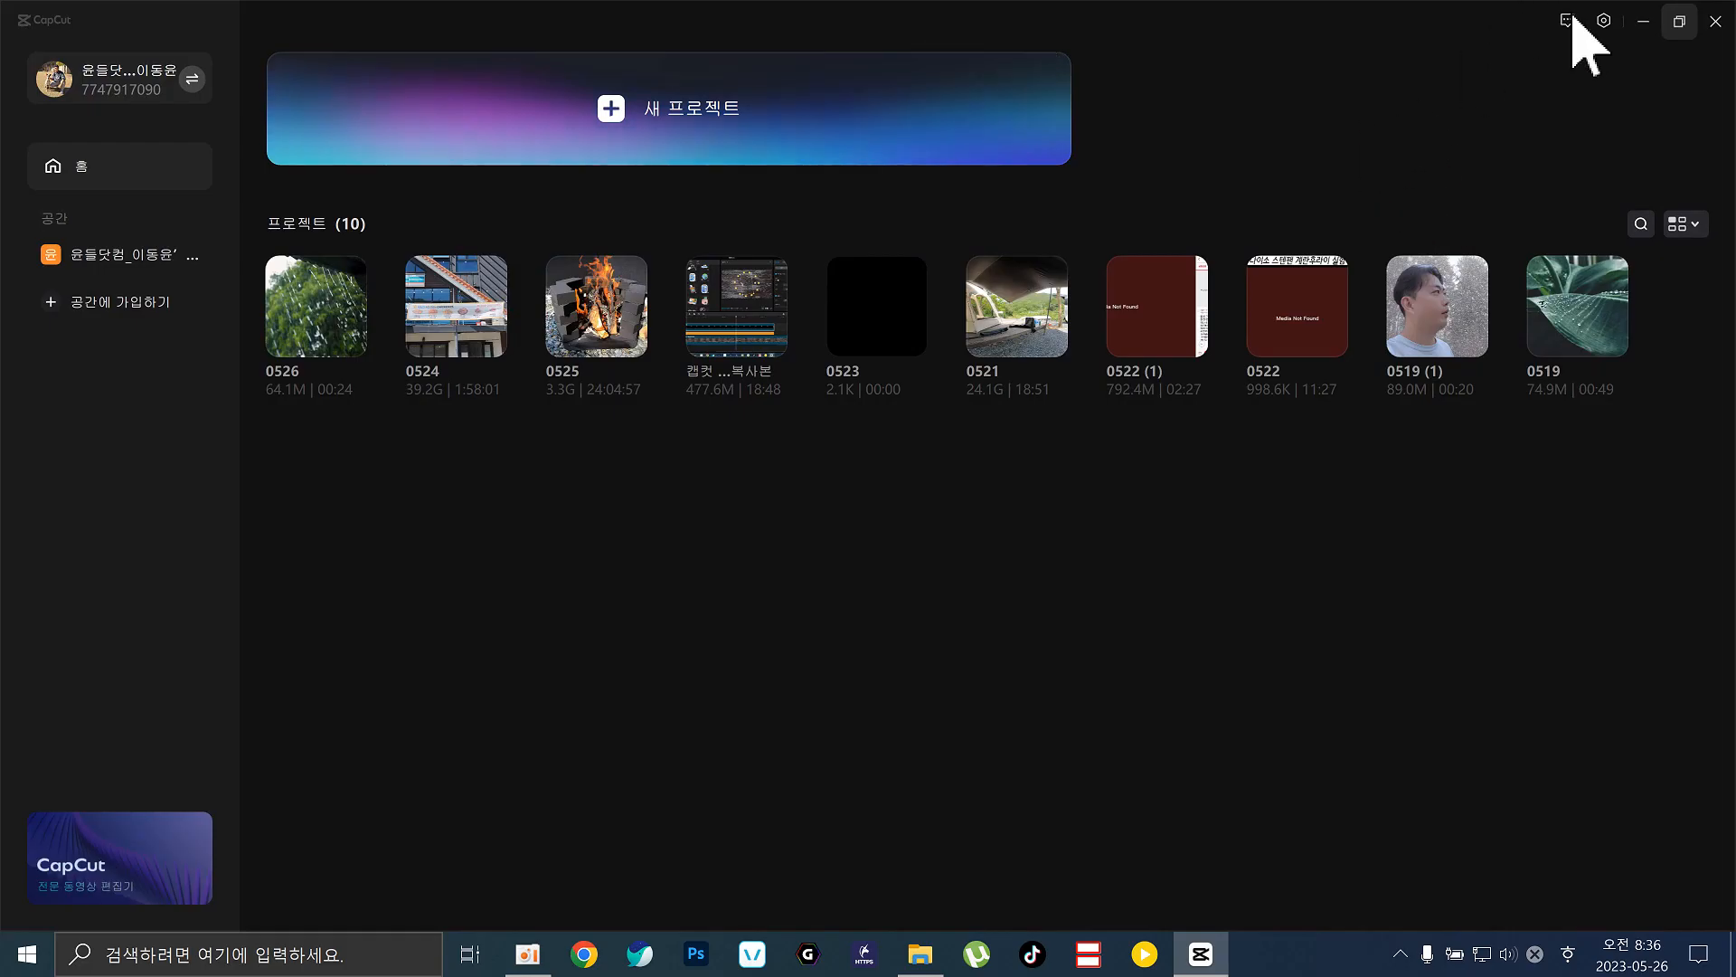
click(1603, 20)
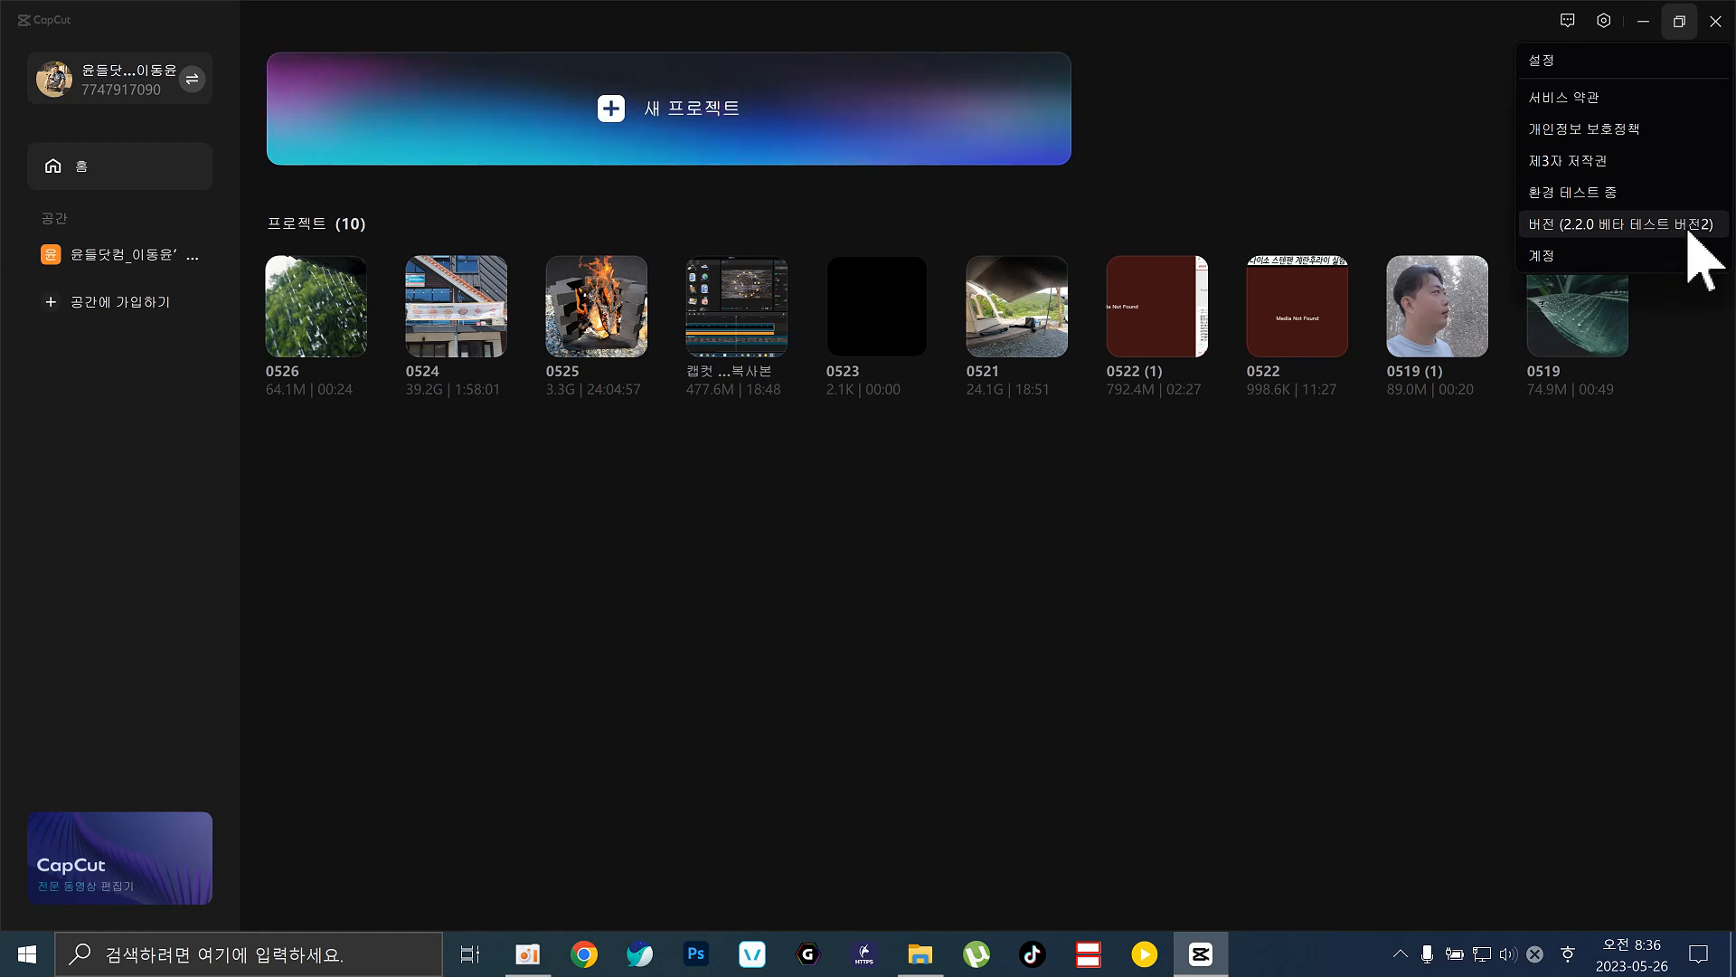
click(1466, 646)
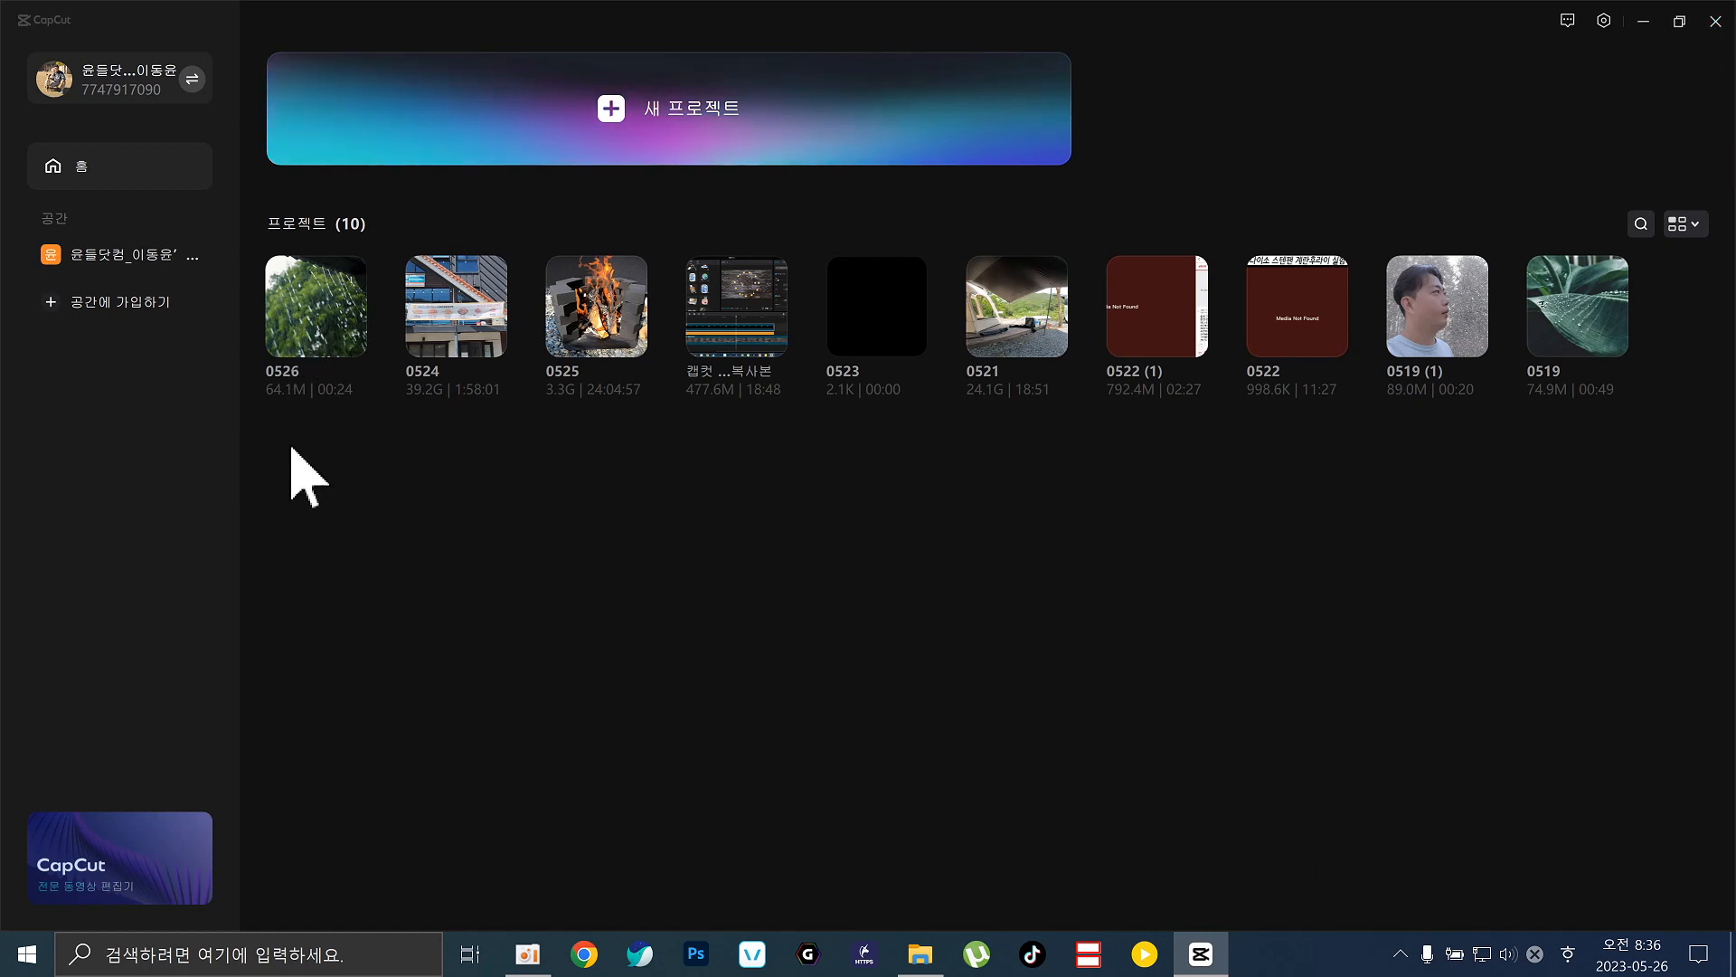
Select all ten projects in the home project list.
drag(290, 445, 1651, 276)
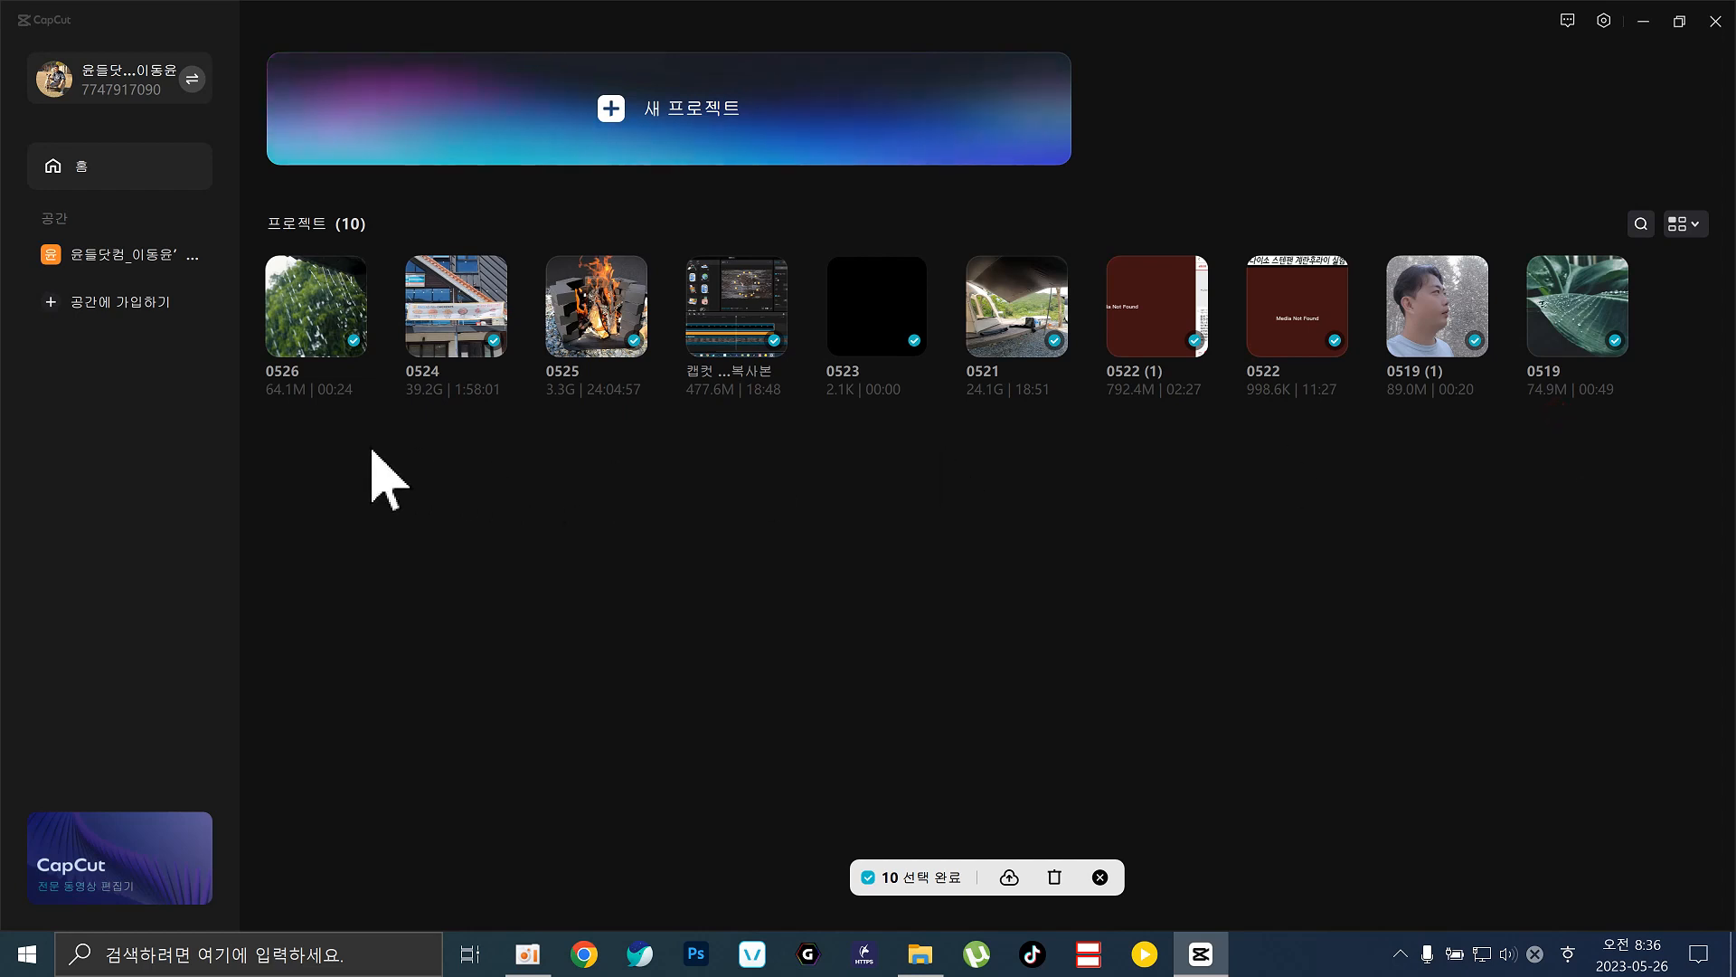
drag(305, 469, 1661, 316)
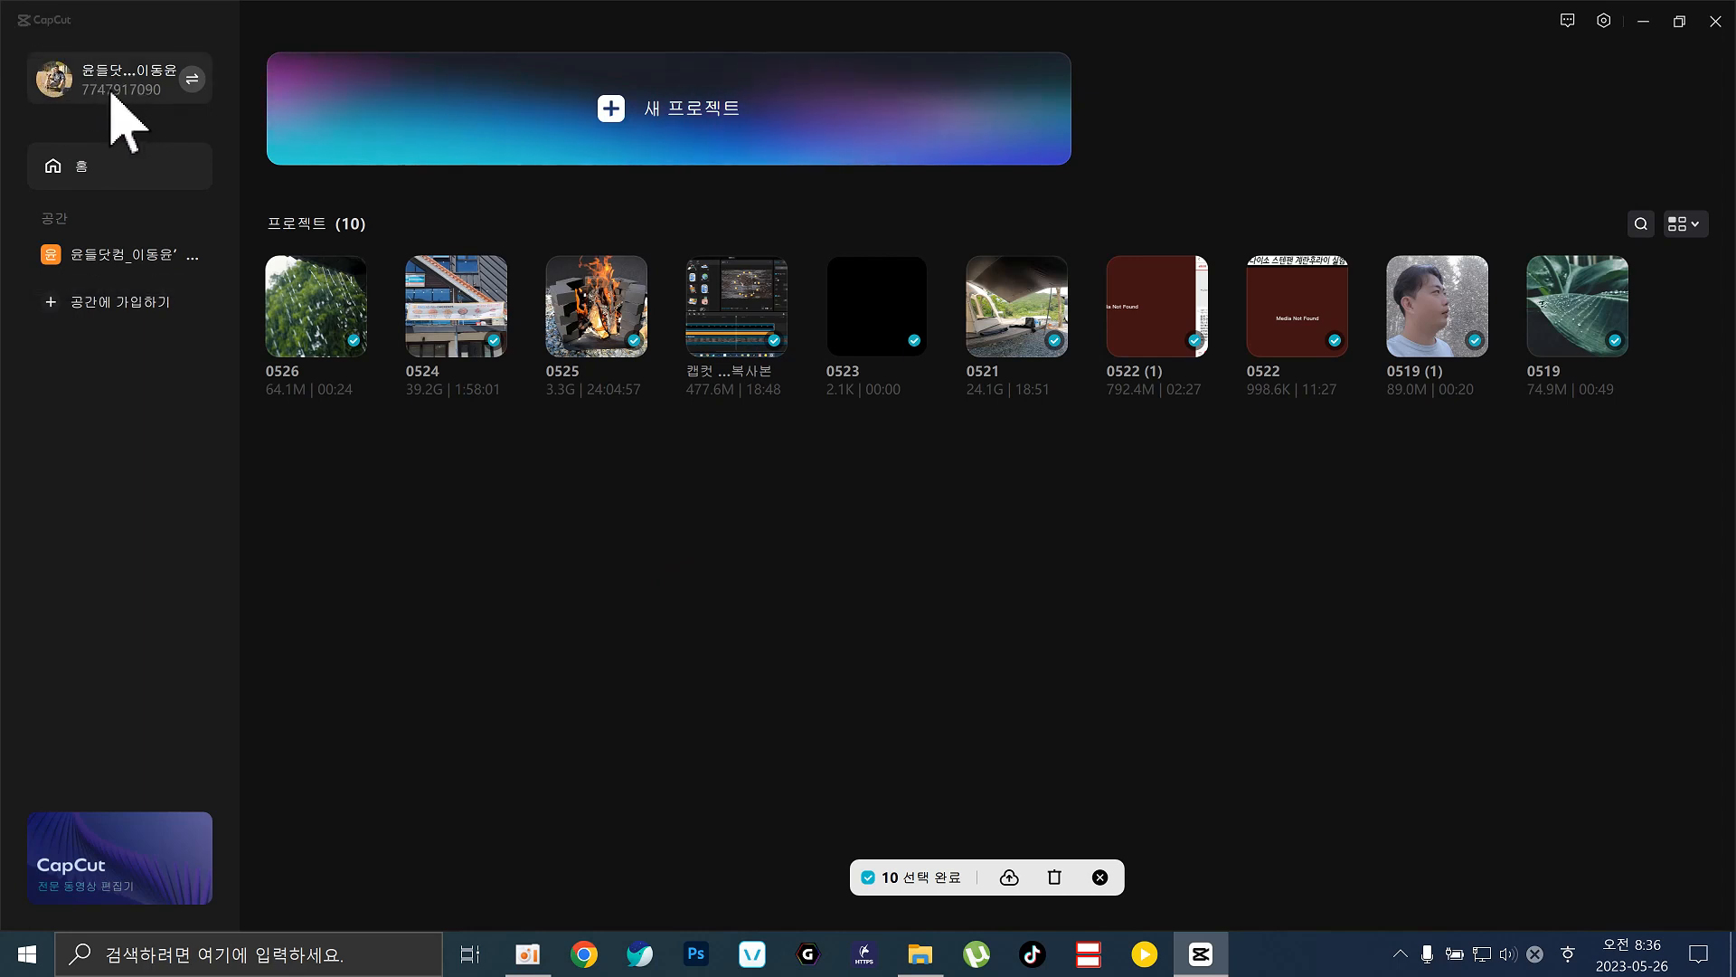
Look at the account options and the personal cloud space, then return to the project list and clear its selection.
click(191, 79)
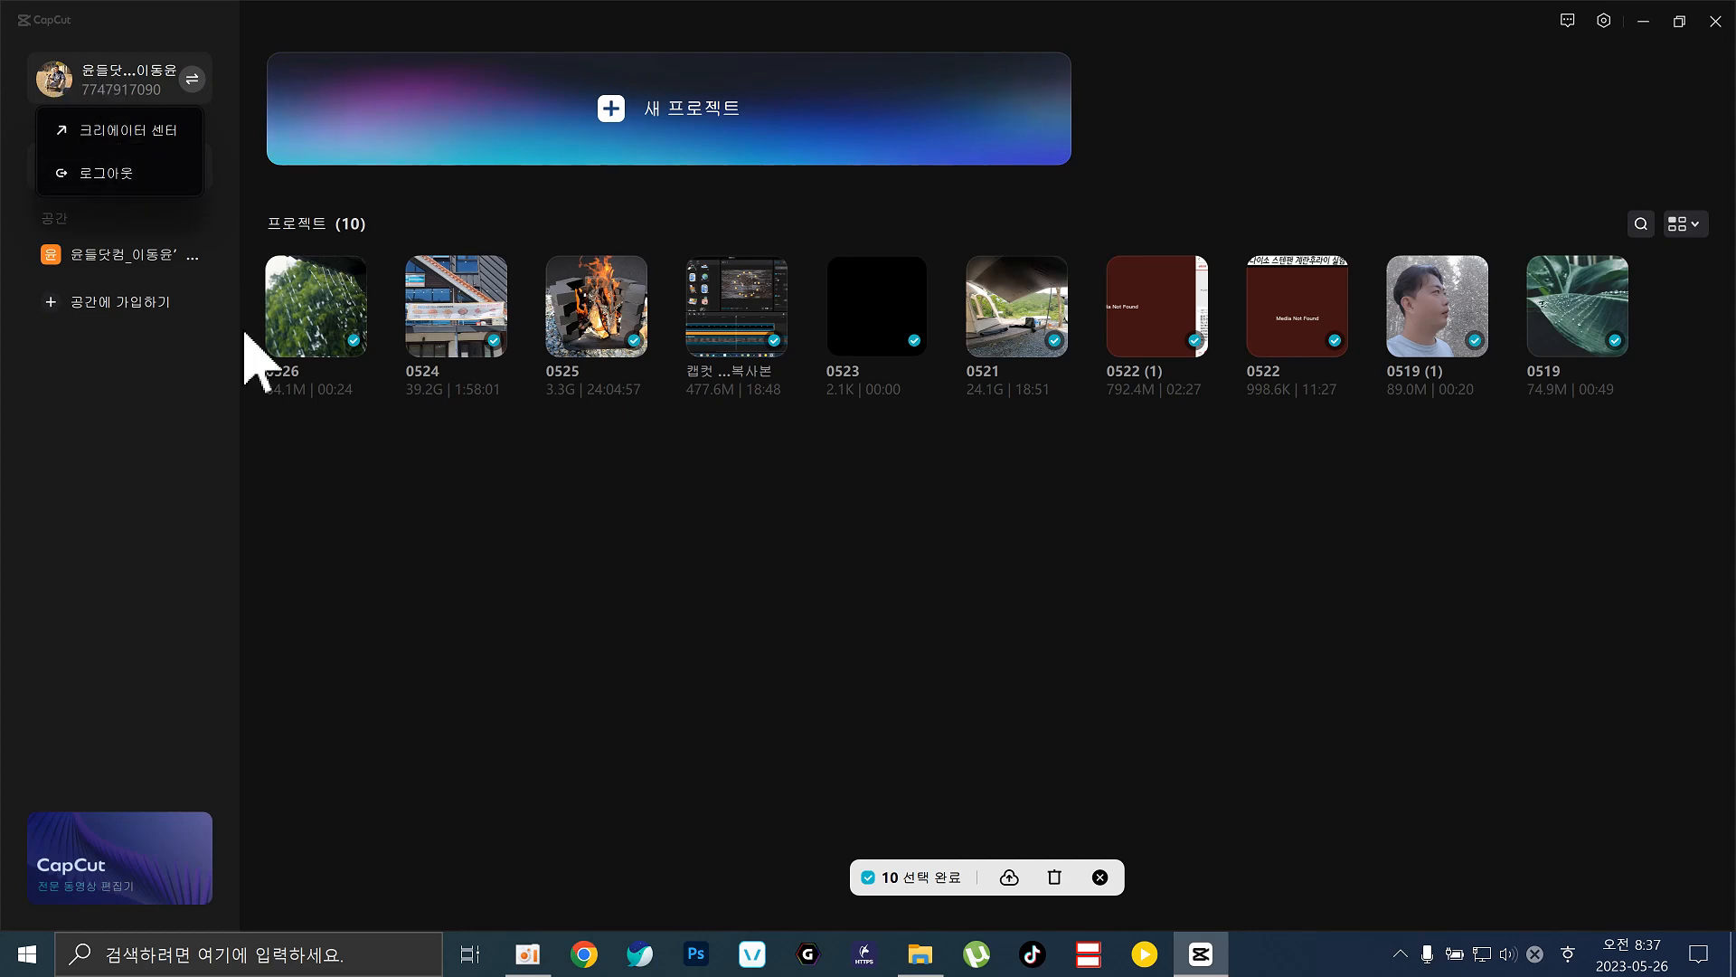
click(116, 261)
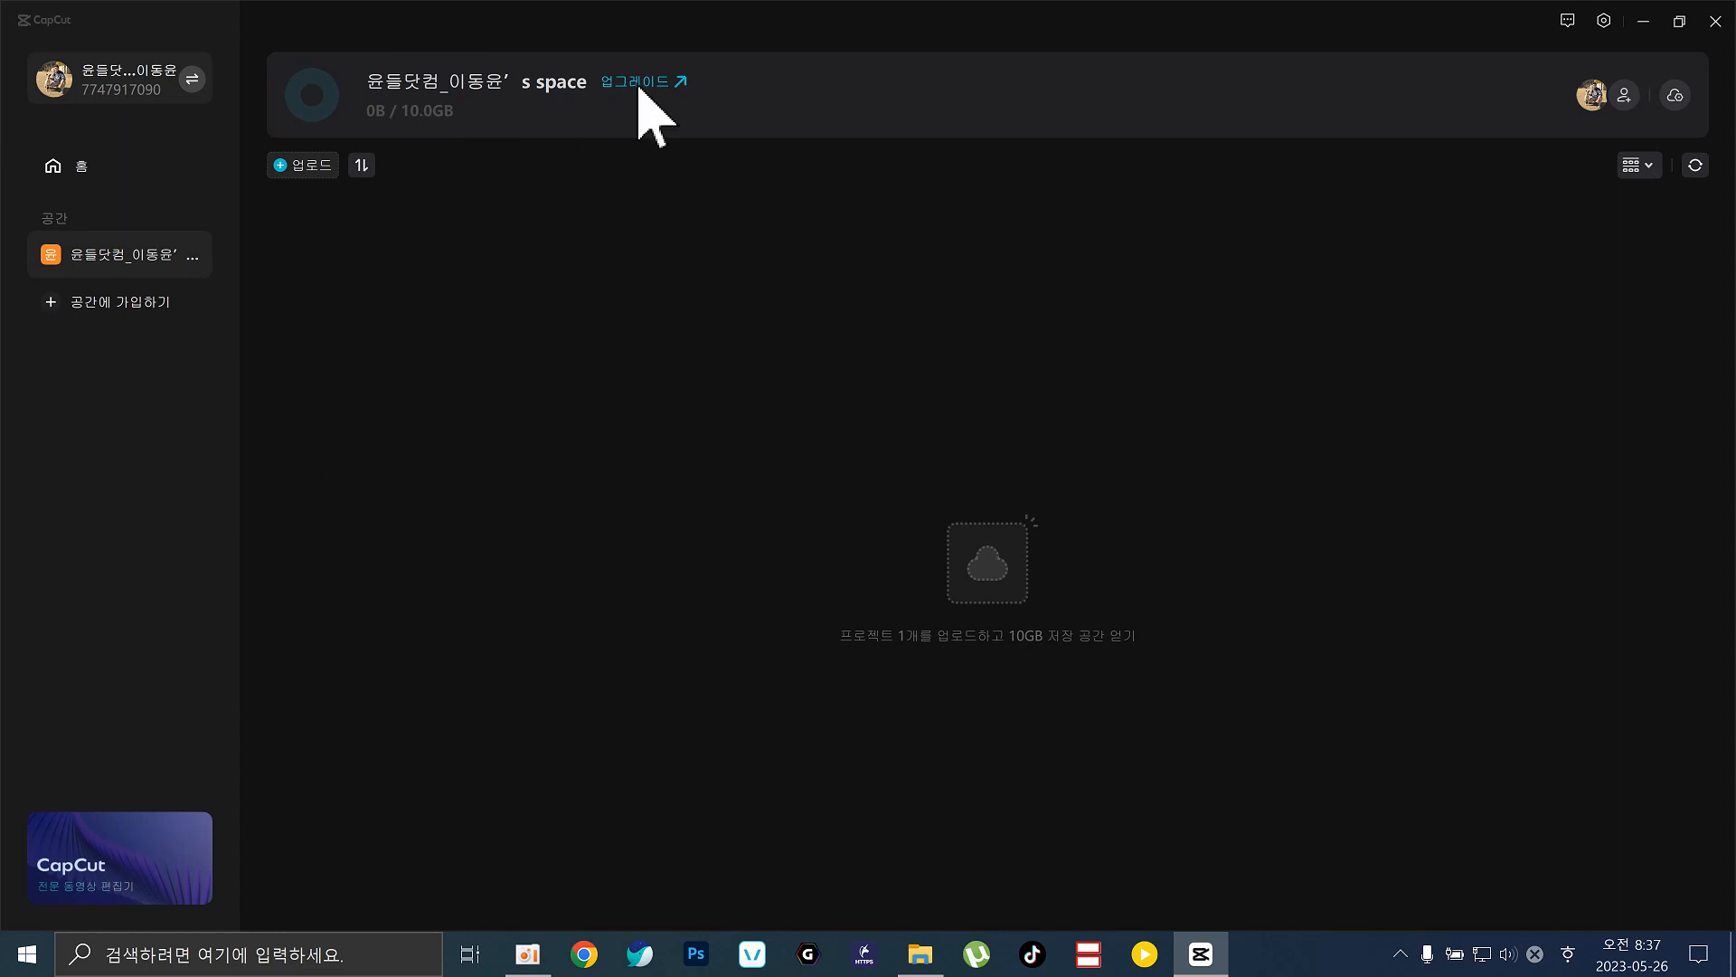
click(89, 171)
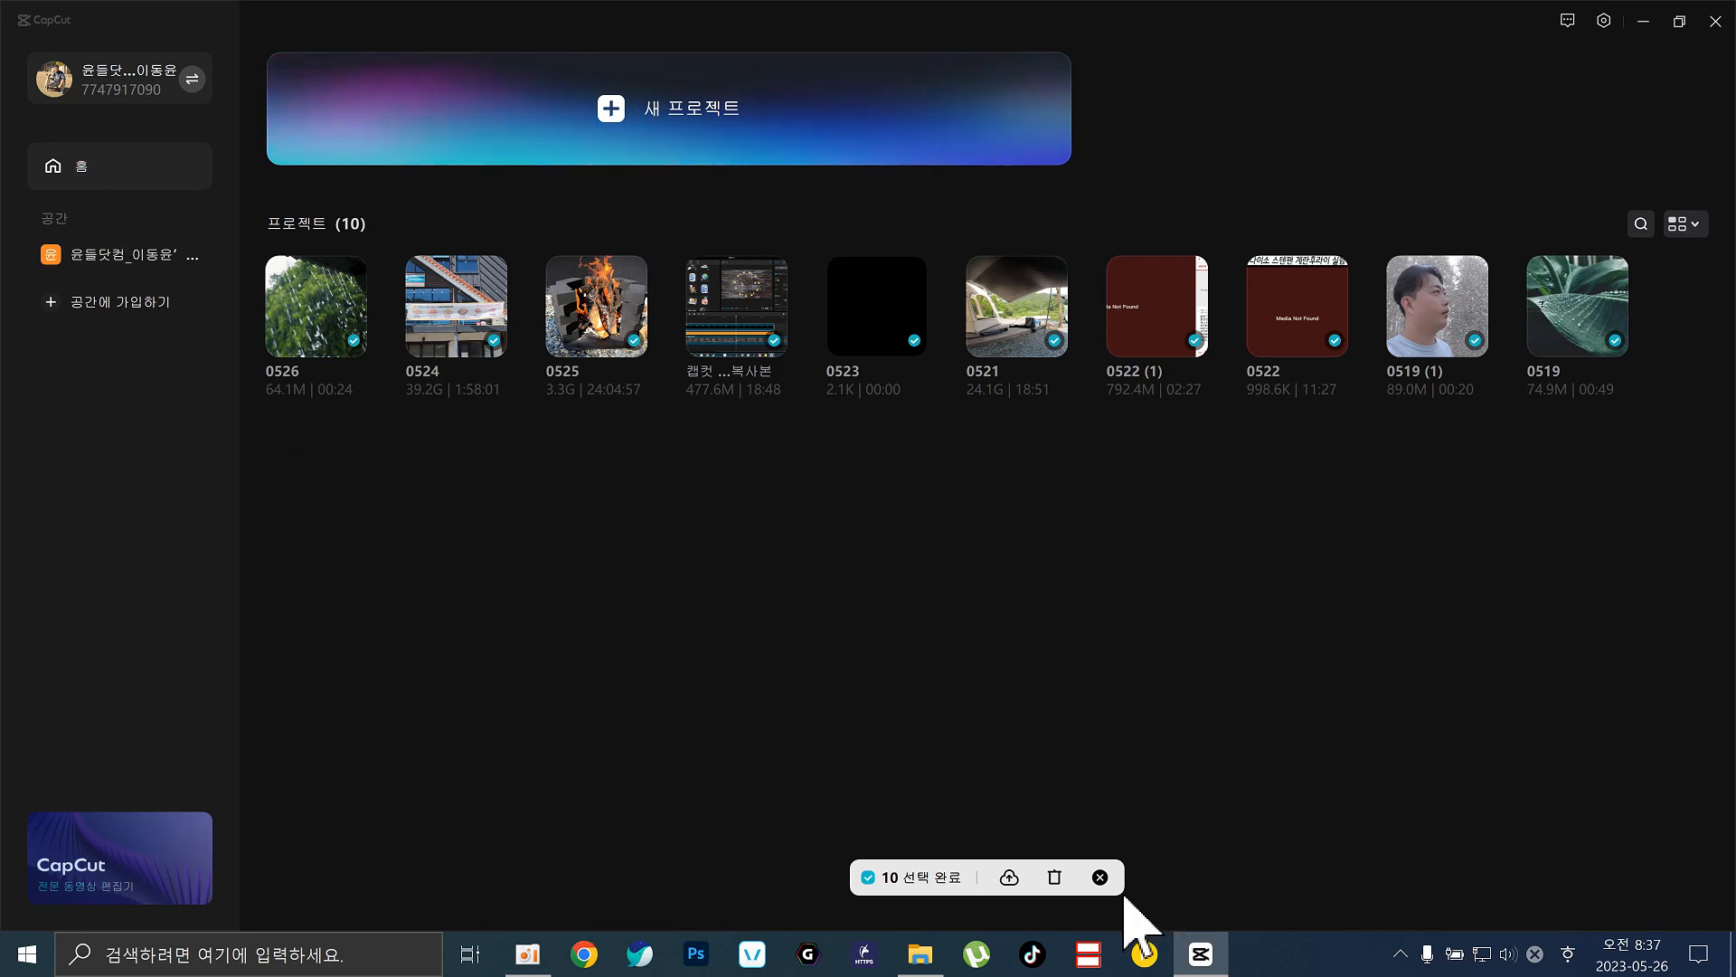
click(1100, 877)
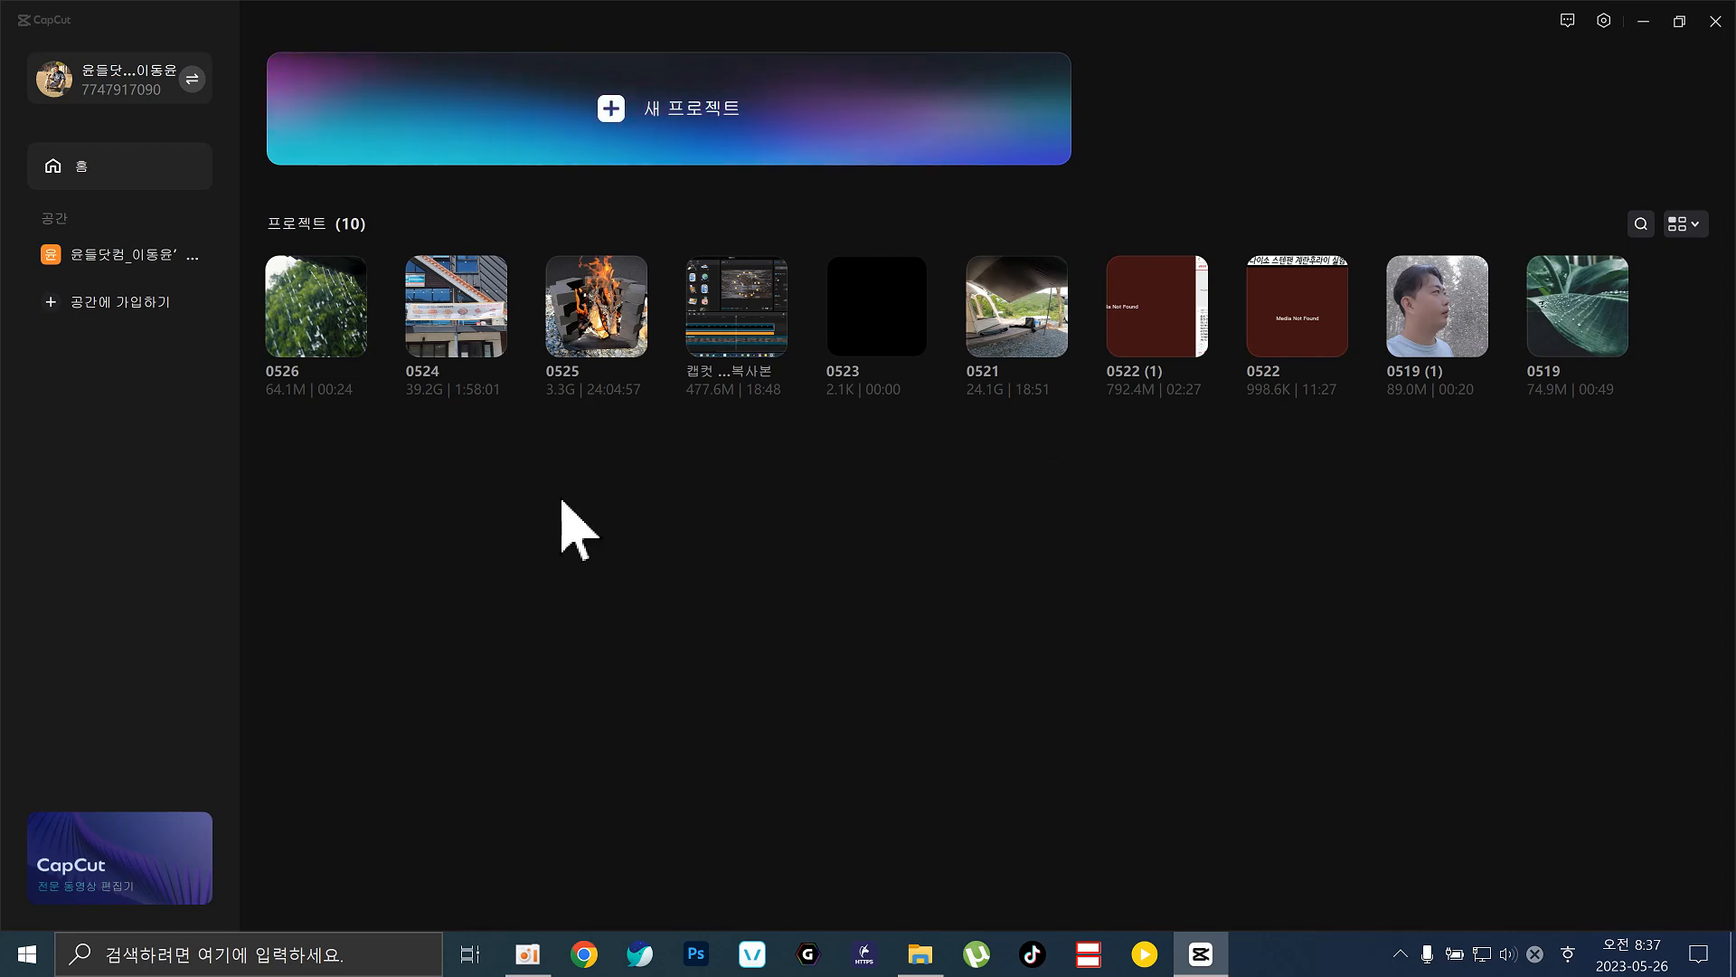
Select projects 0524 and 0525 together in the home project list and clear their selection again.
drag(560, 495, 588, 473)
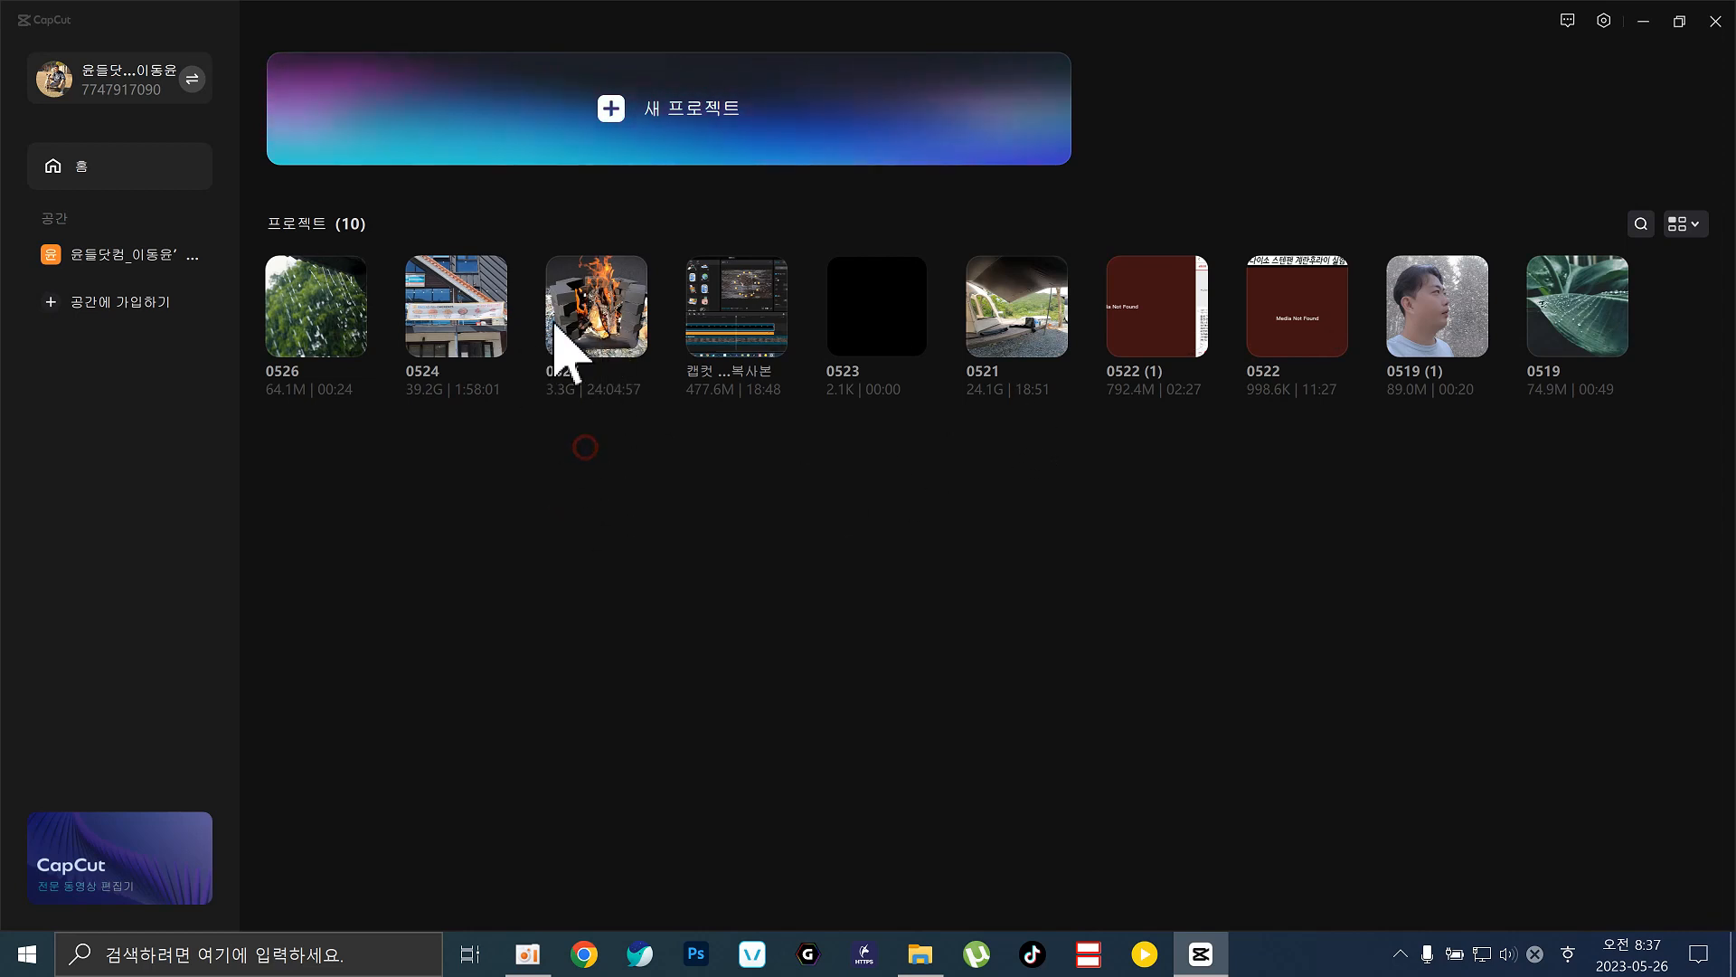
click(413, 476)
drag(413, 476, 642, 326)
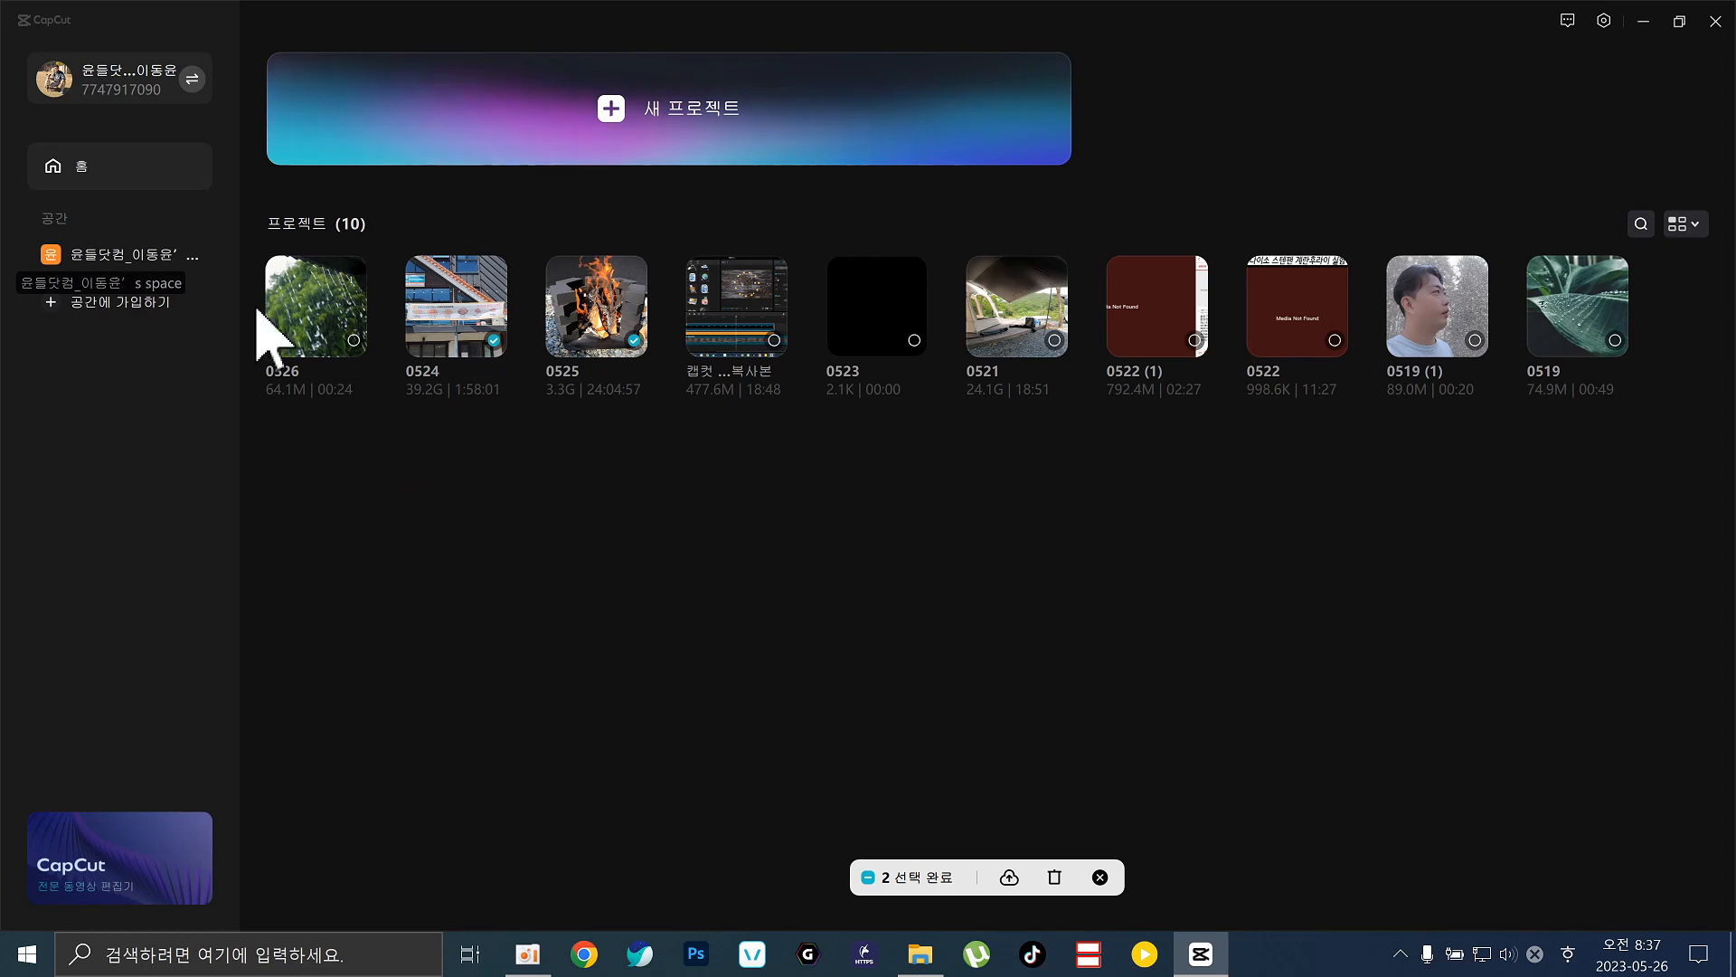
click(494, 341)
click(635, 341)
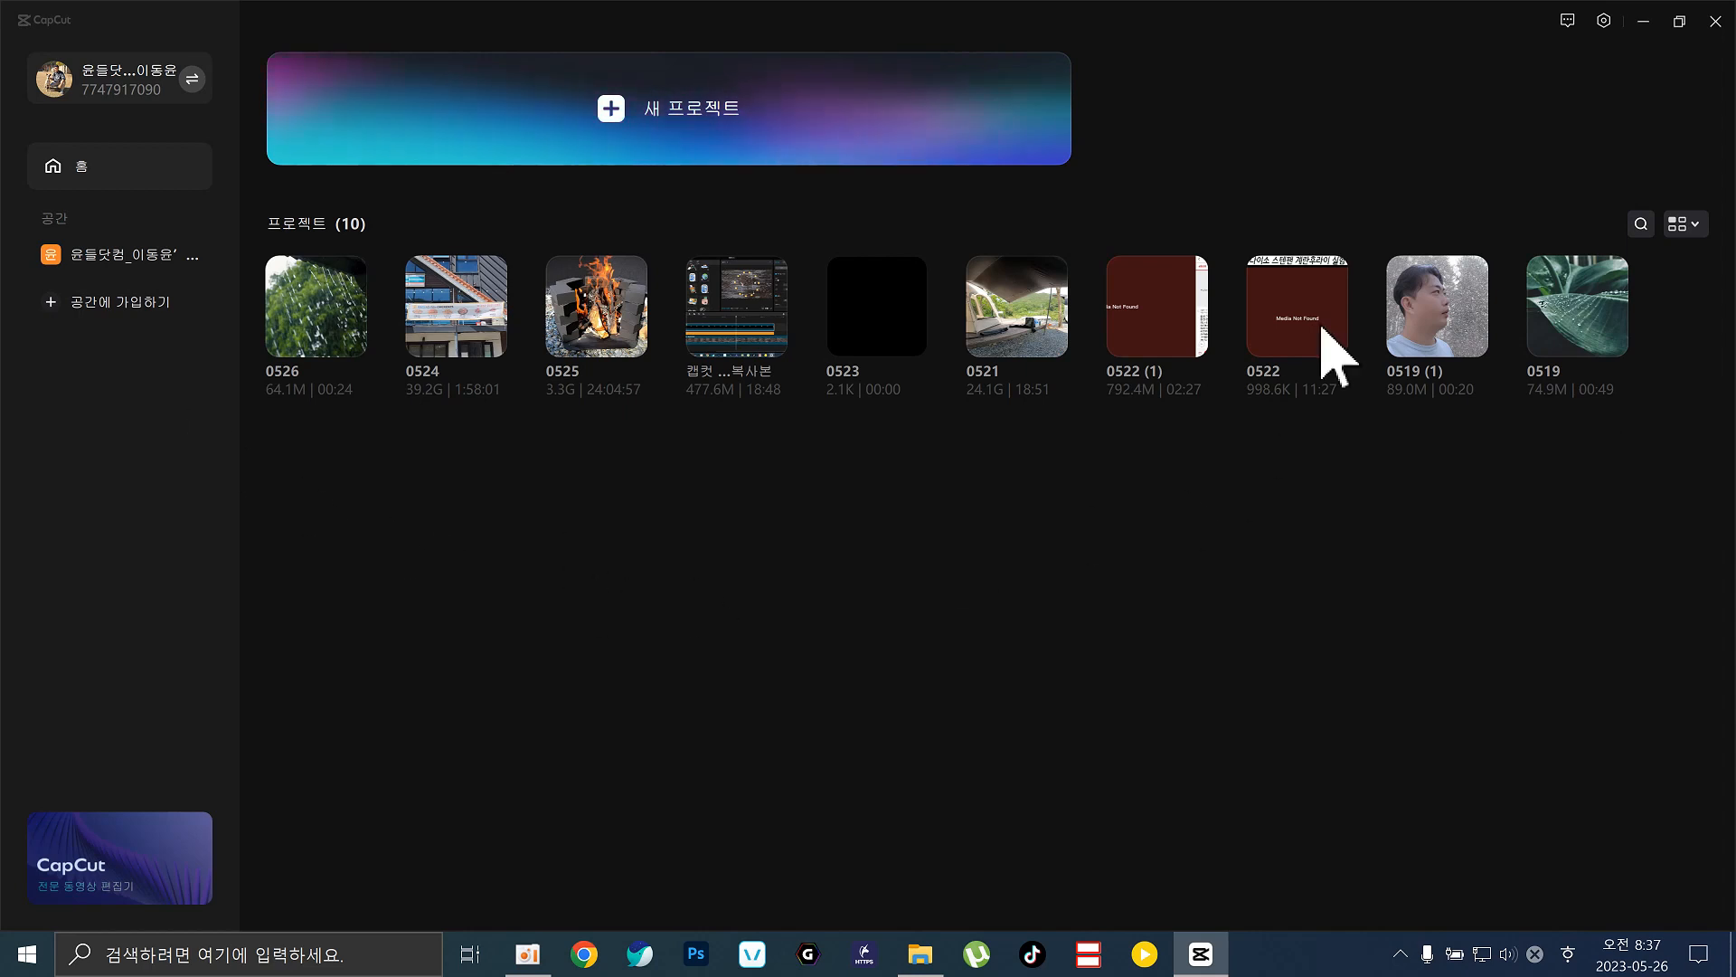
Restore down the home window, inspect the project save folder from the program settings, cancel both dialogs, and maximise the window again.
click(1679, 21)
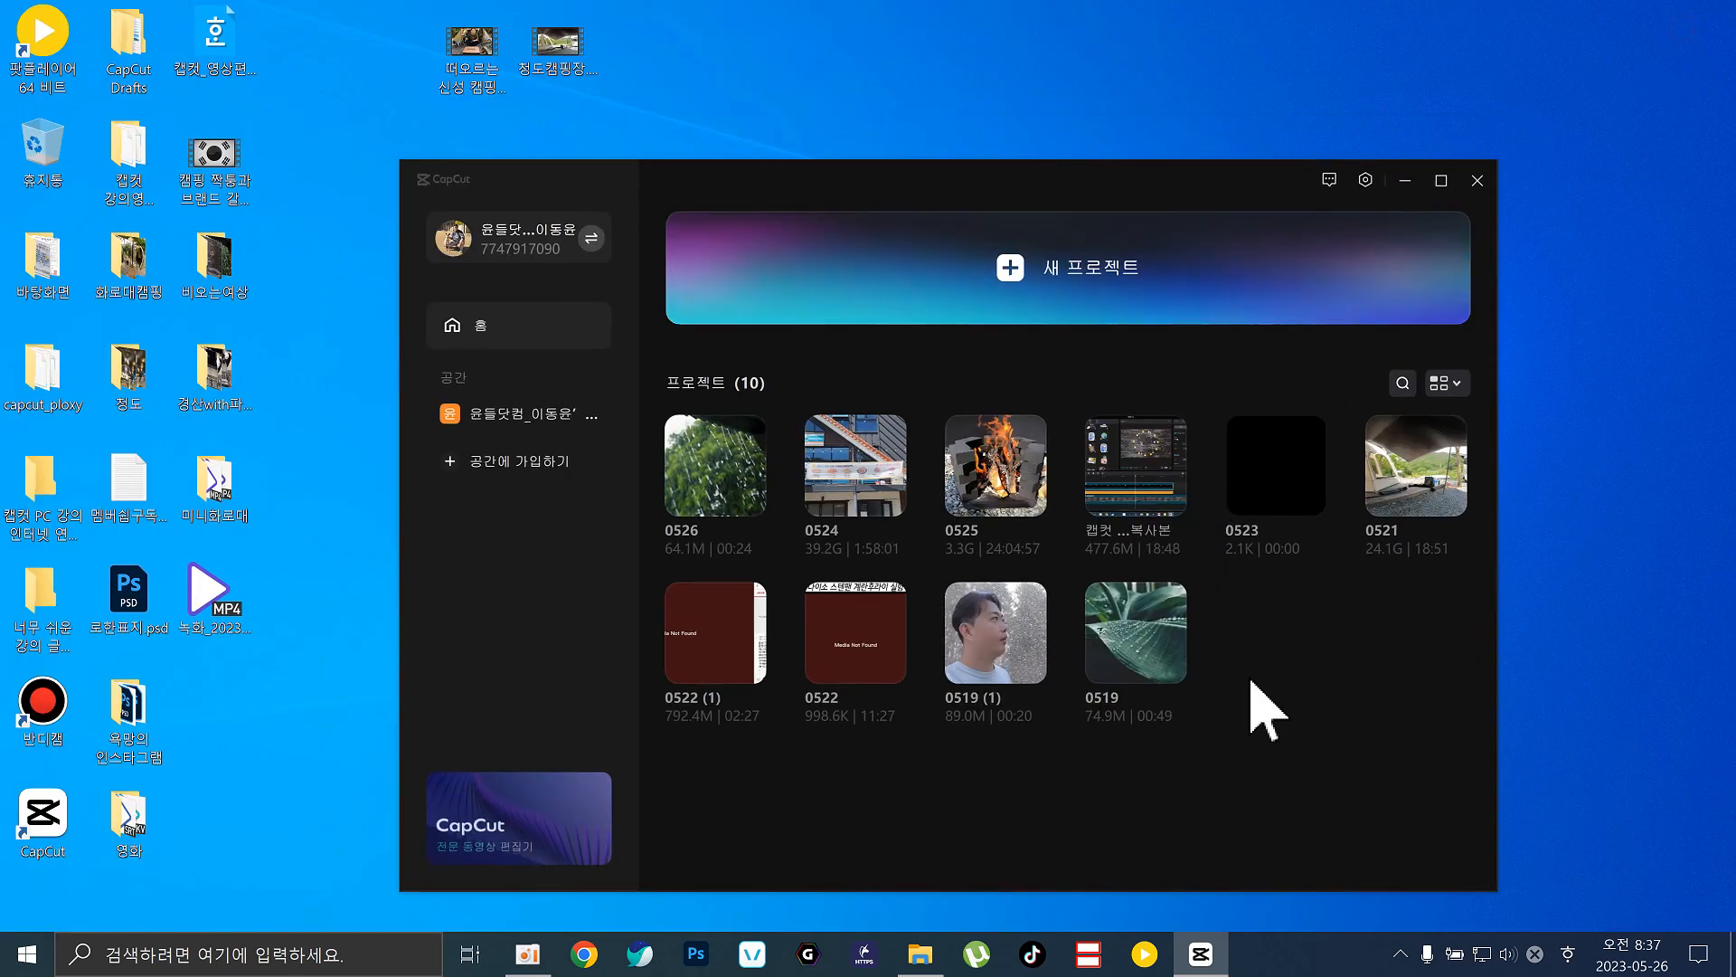
click(1366, 180)
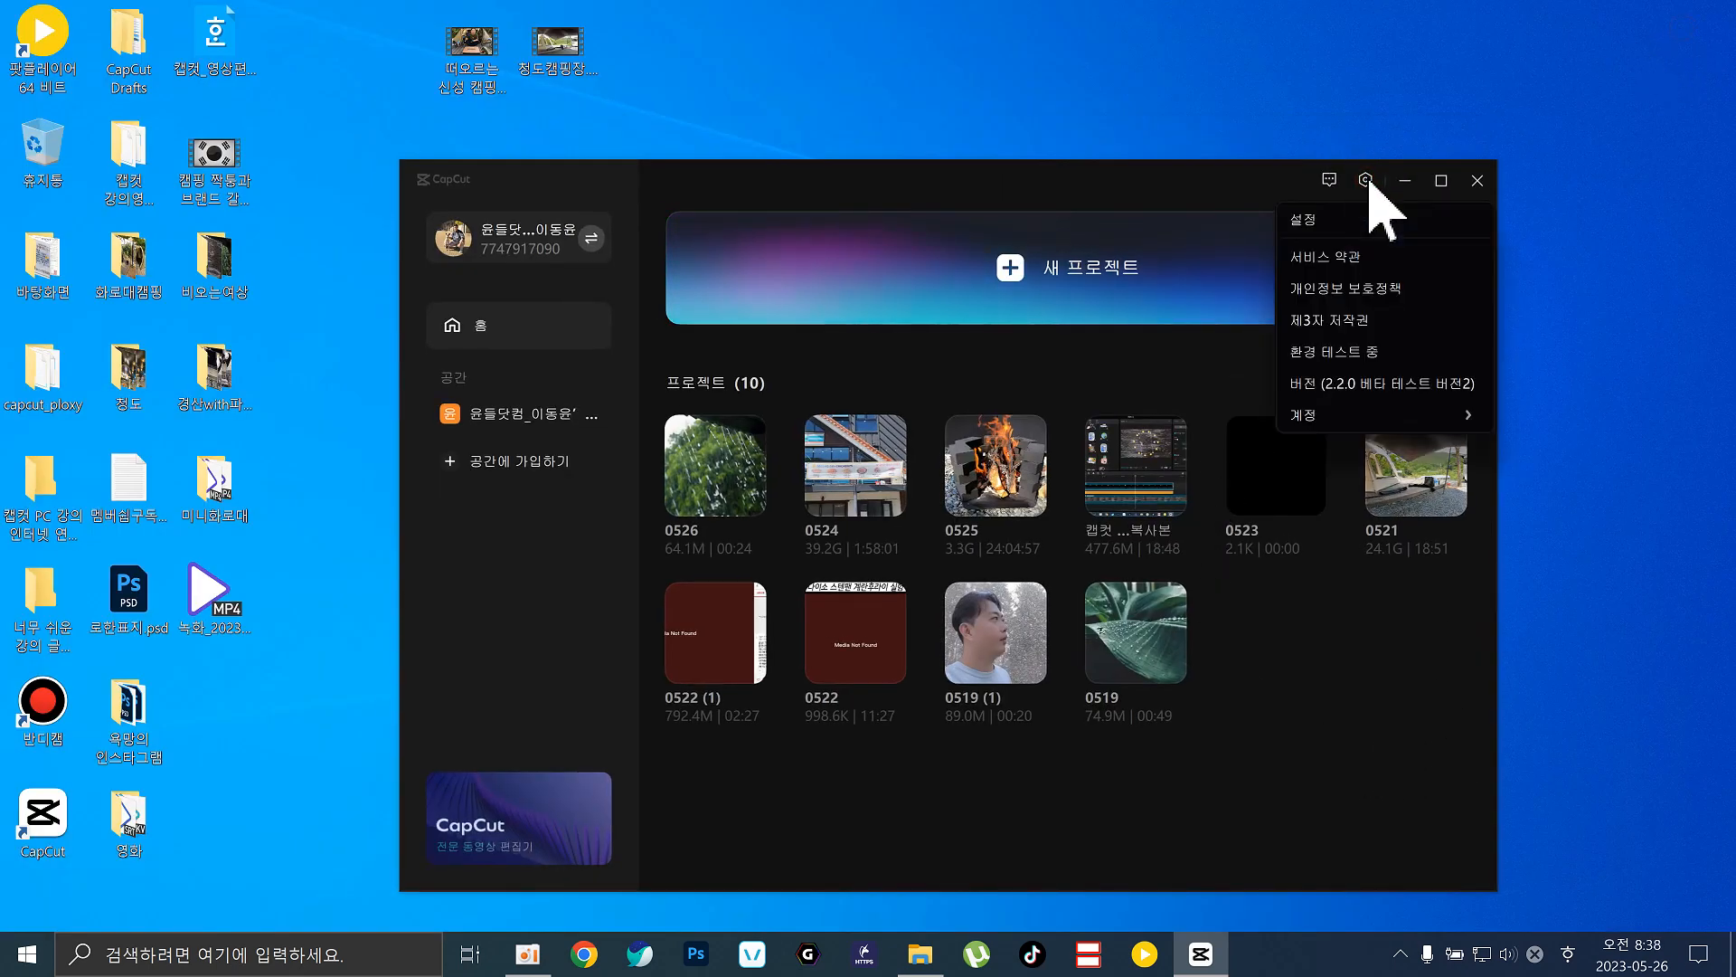
click(1324, 225)
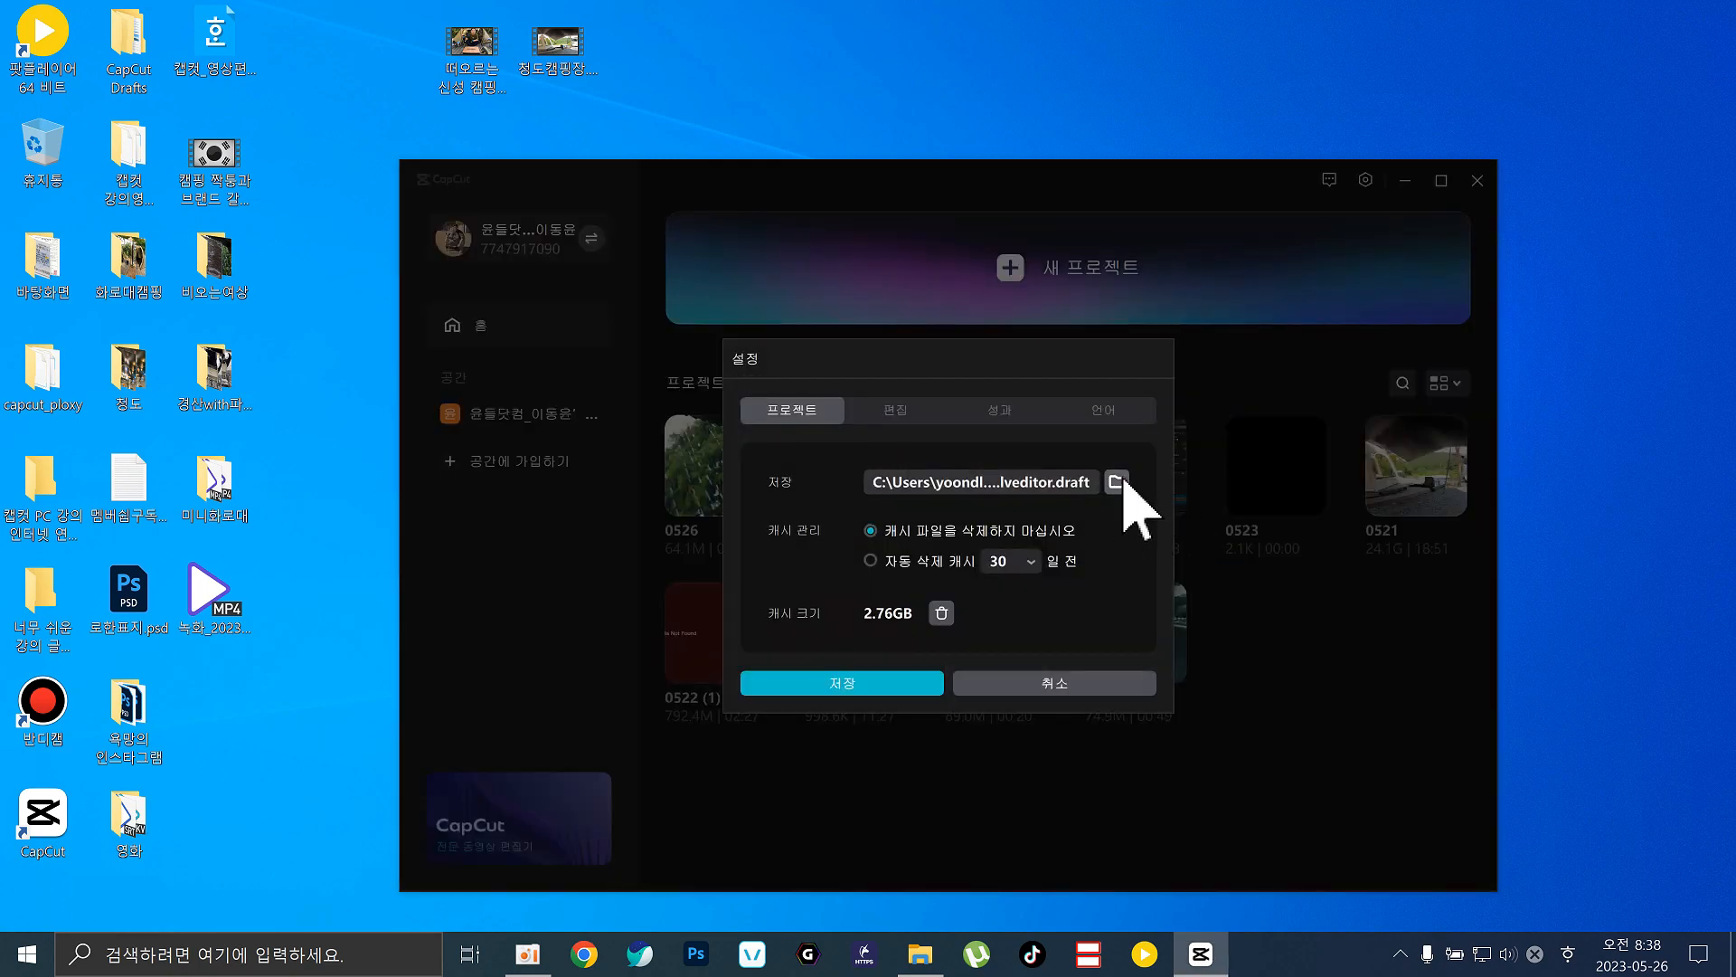
click(1117, 481)
click(1054, 687)
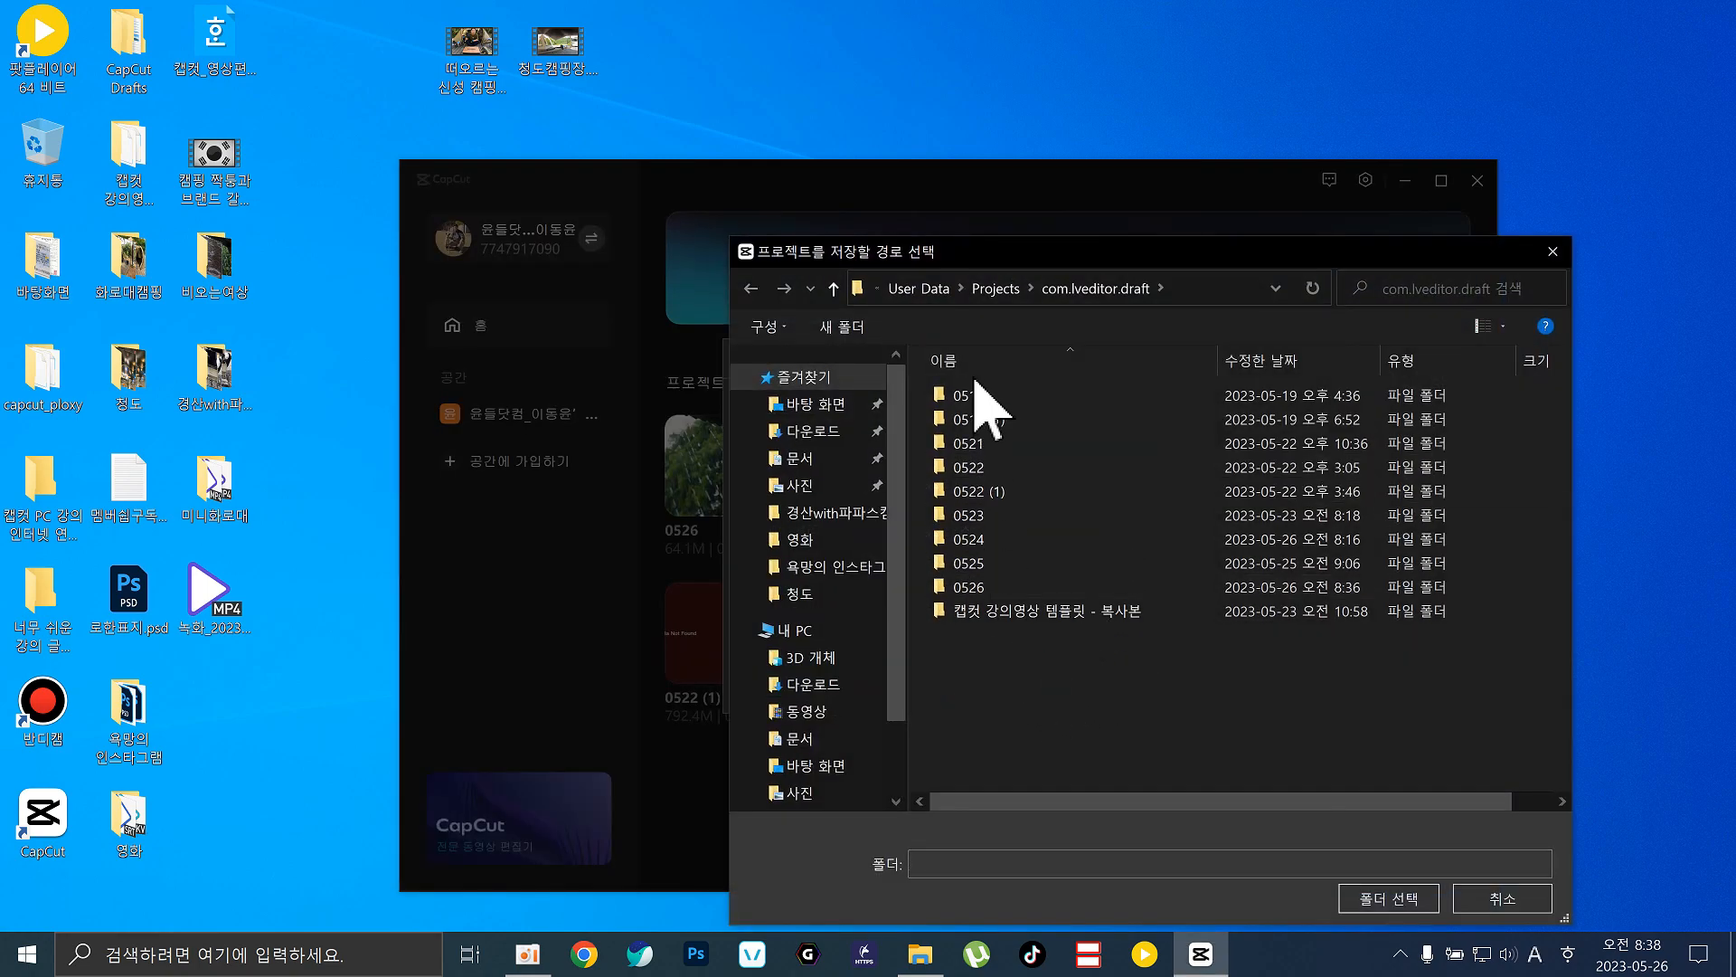
click(1009, 677)
click(1520, 900)
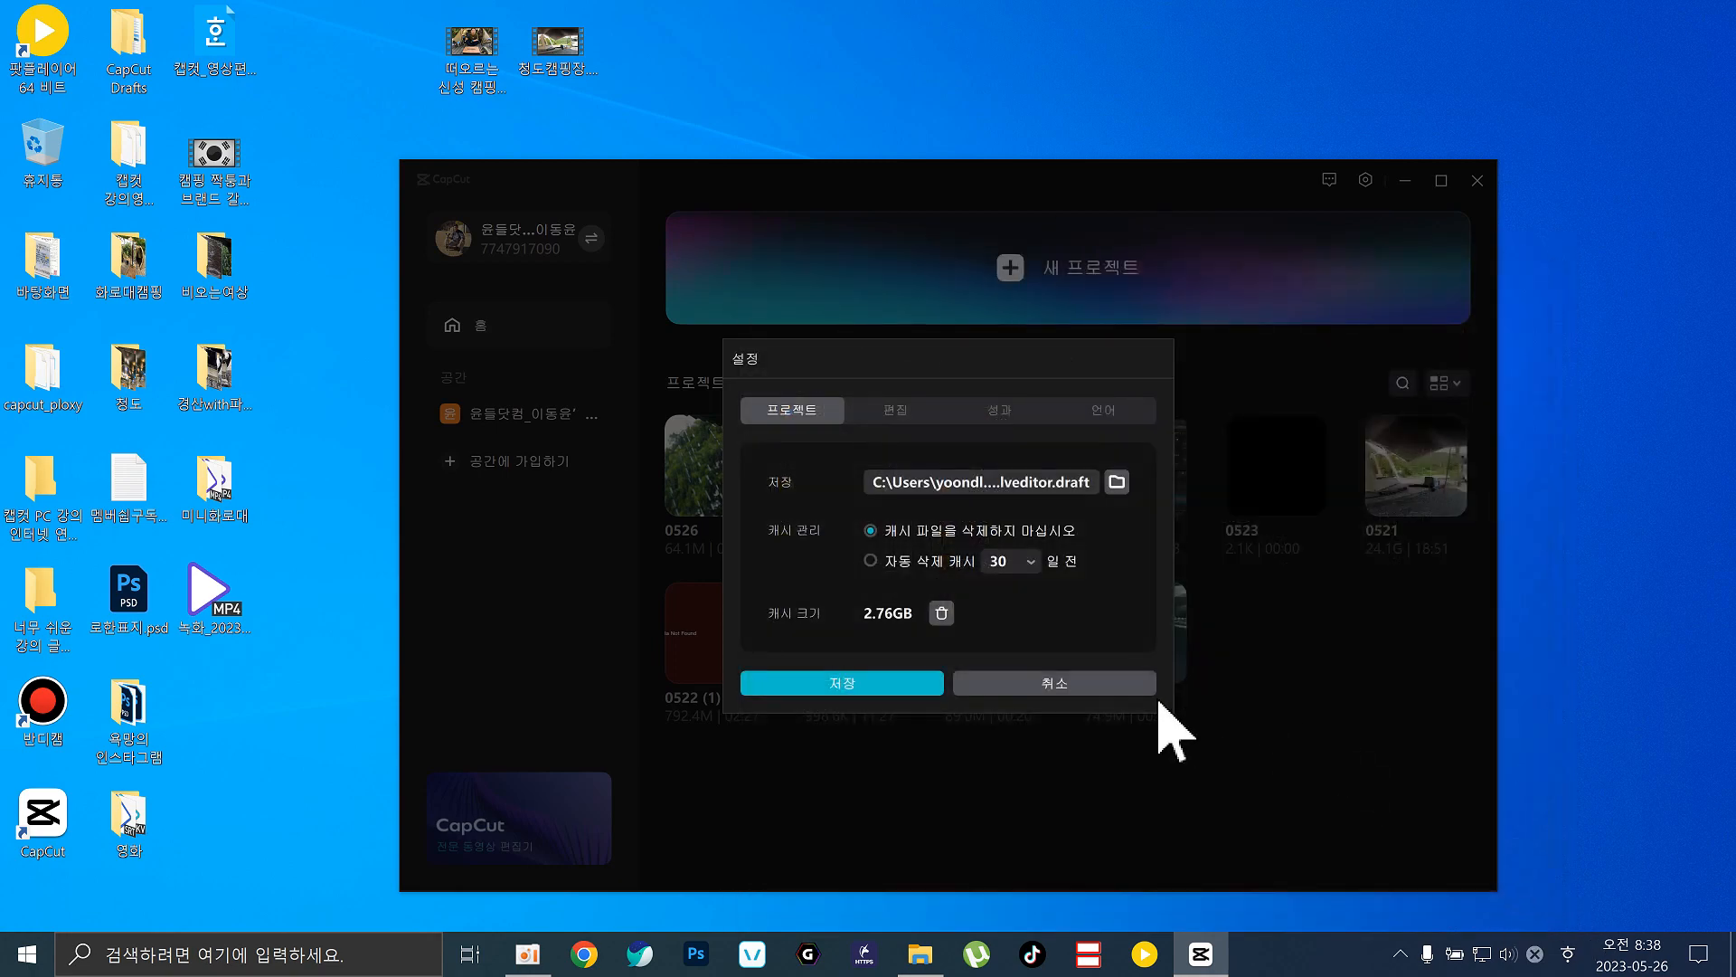
click(1121, 684)
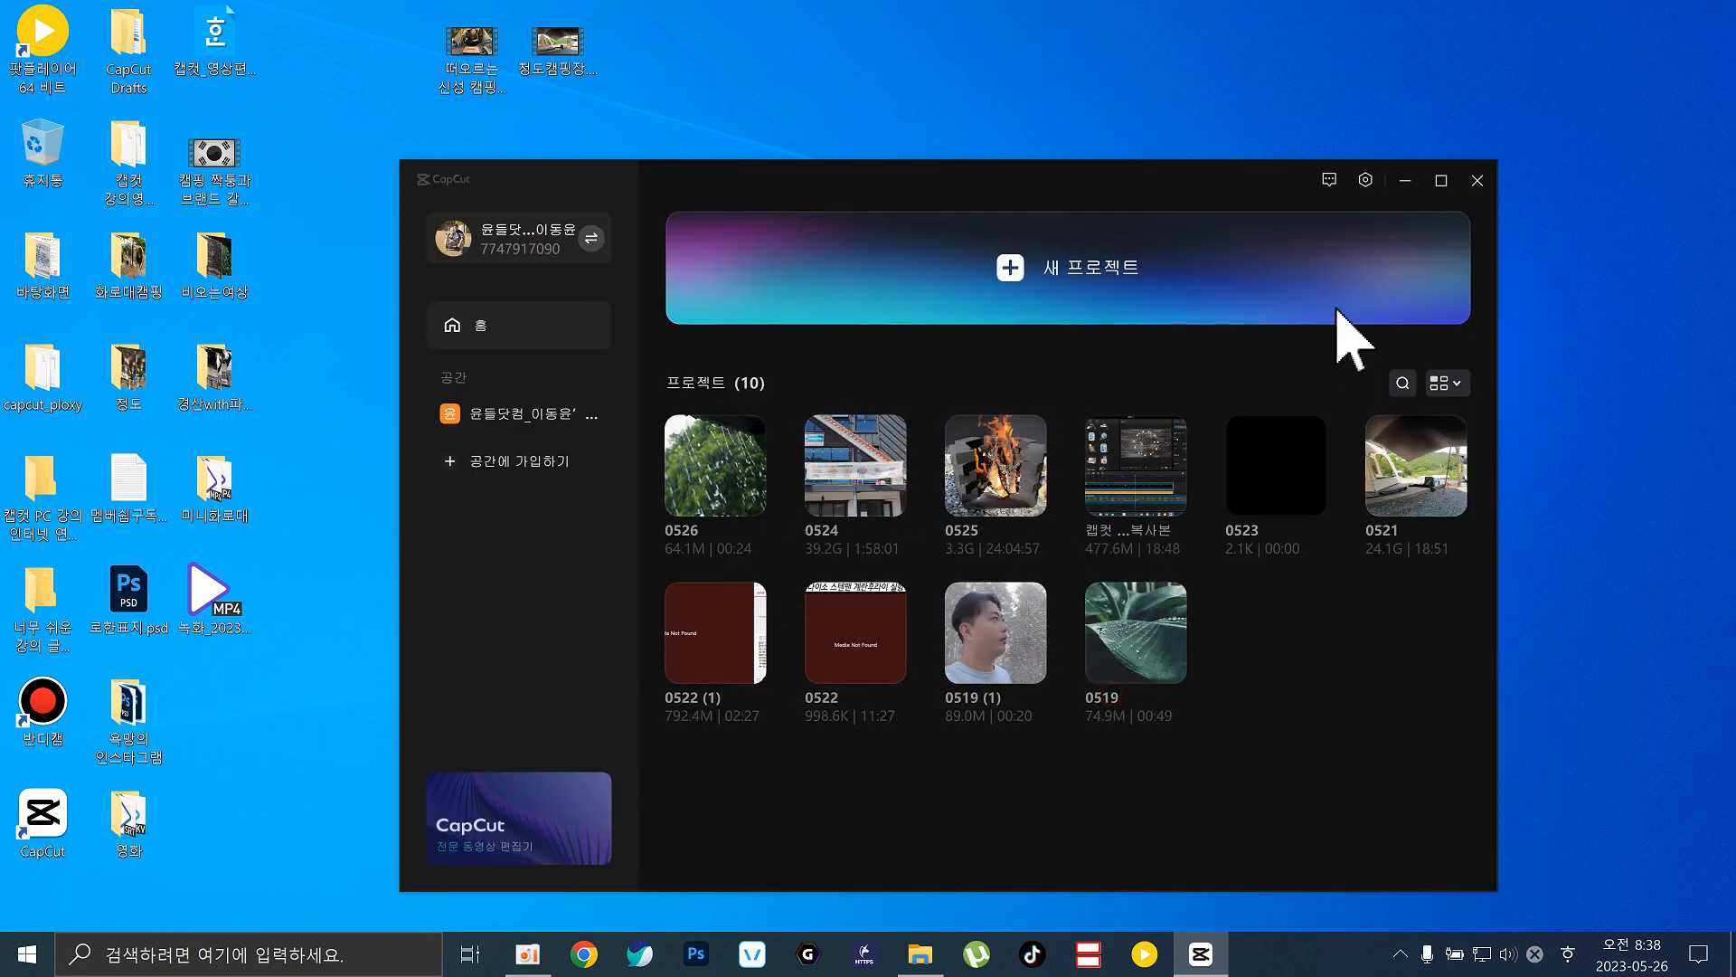
click(1441, 182)
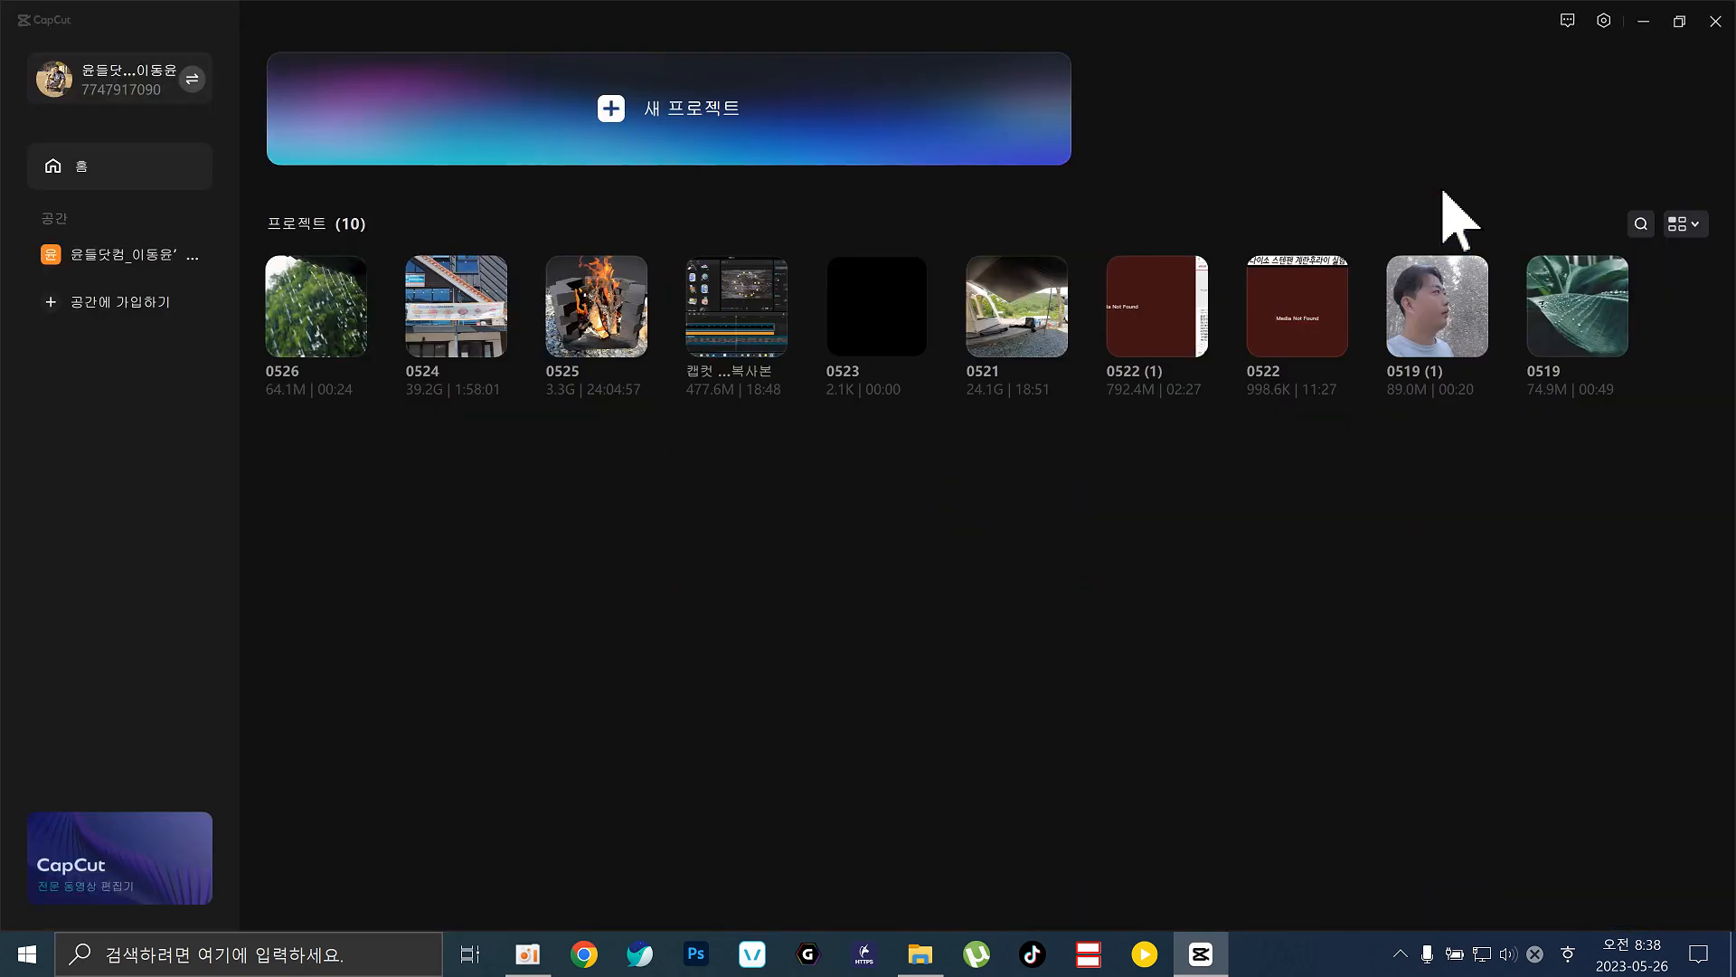